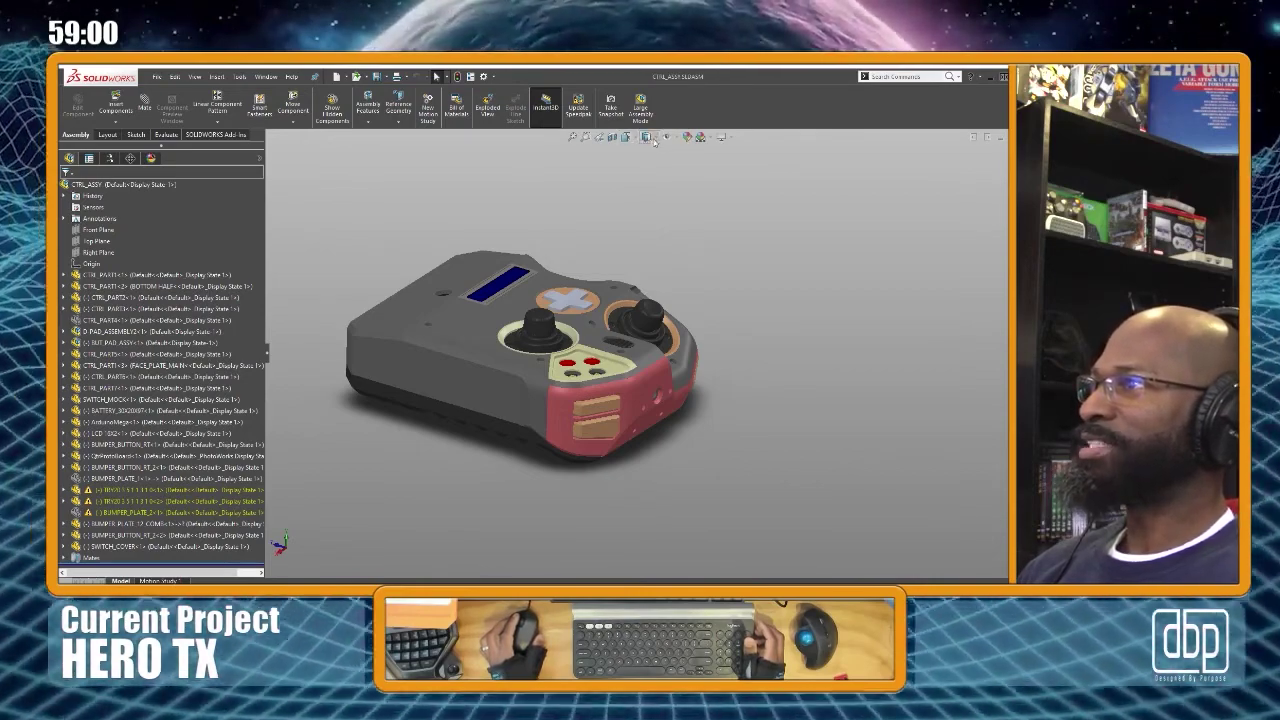
Show the controller assembly shaded with visible edges
click(644, 155)
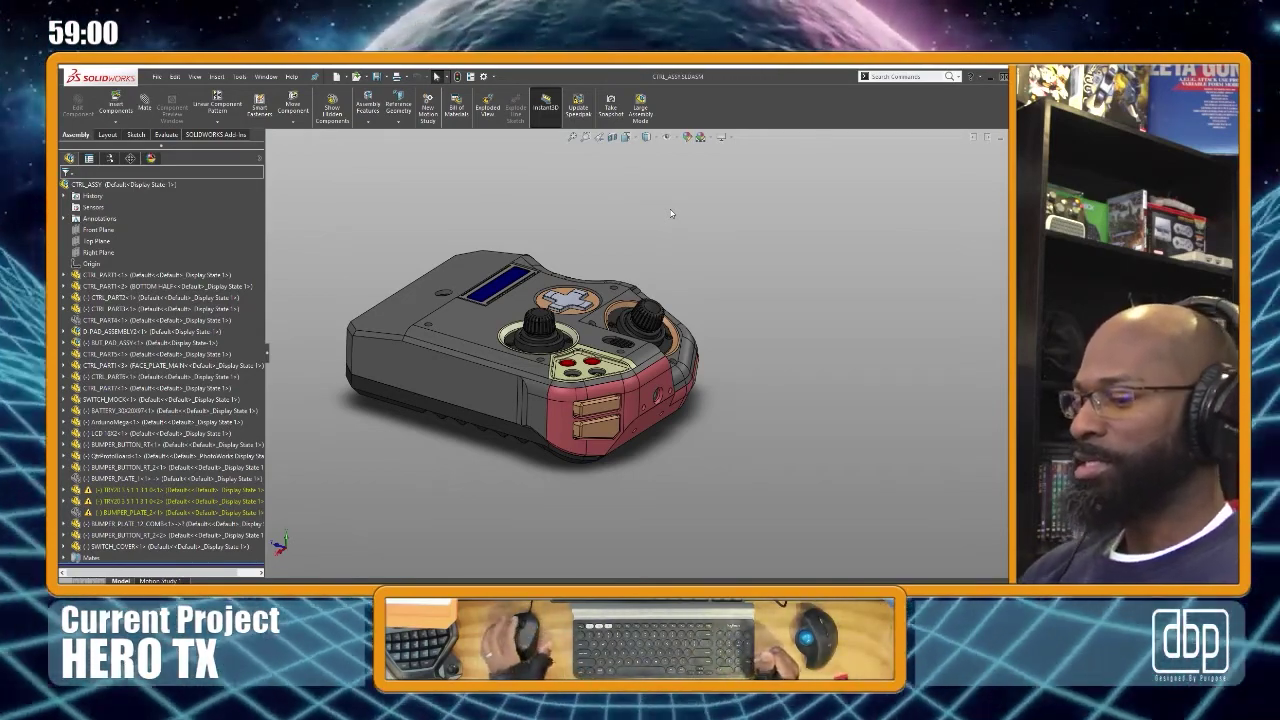
Examine the controller's exterior from several angles and from the top, focusing on the action buttons and slide switch
scroll(669, 360, down, 3)
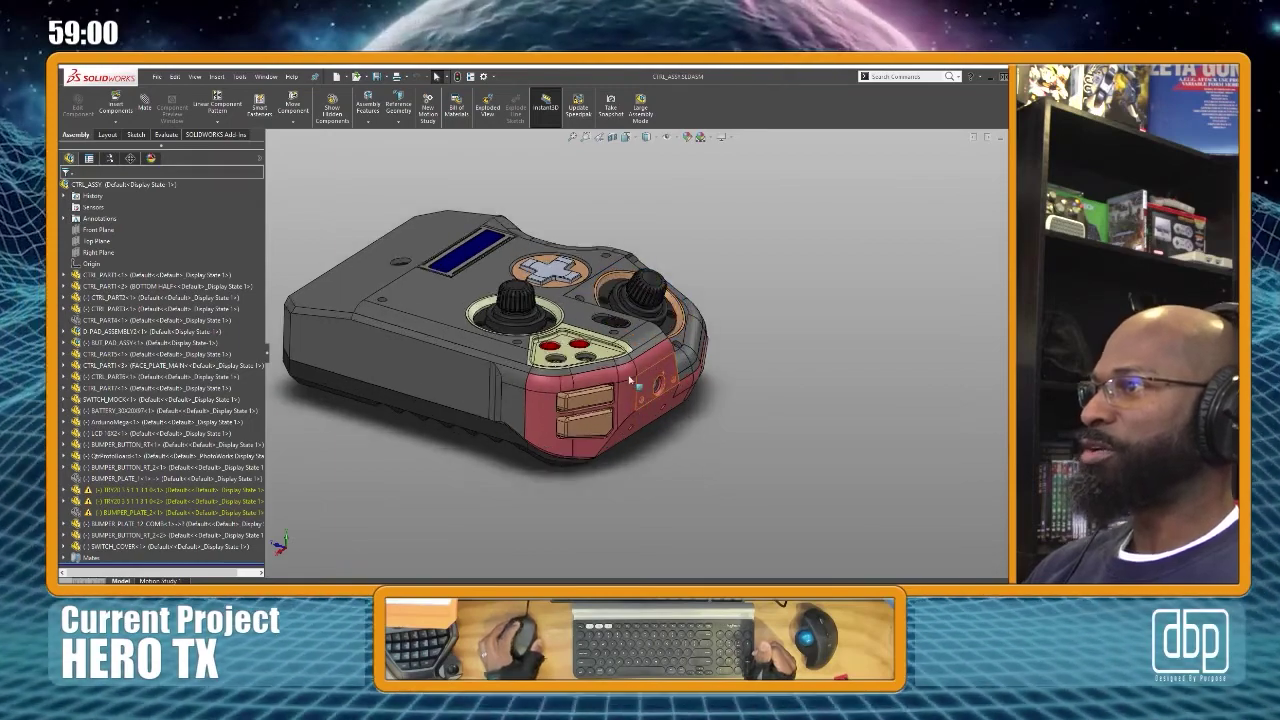
middle_drag(650, 380, 697, 422)
scroll(700, 385, up, 3)
scroll(700, 418, down, 5)
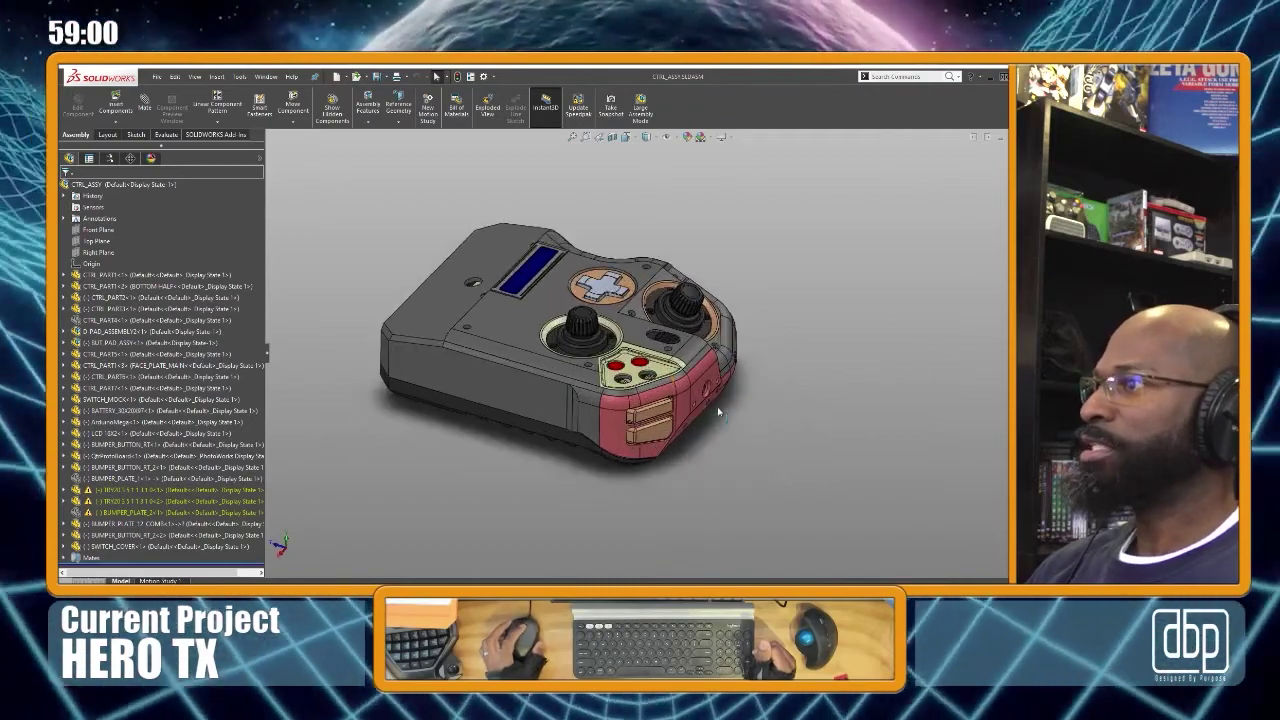
mouse_move(698, 387)
middle_down()
mouse_move(680, 370)
mouse_move(700, 395)
middle_up()
scroll(706, 327, up, 3)
scroll(706, 327, down, 3)
middle_drag(706, 327, 672, 305)
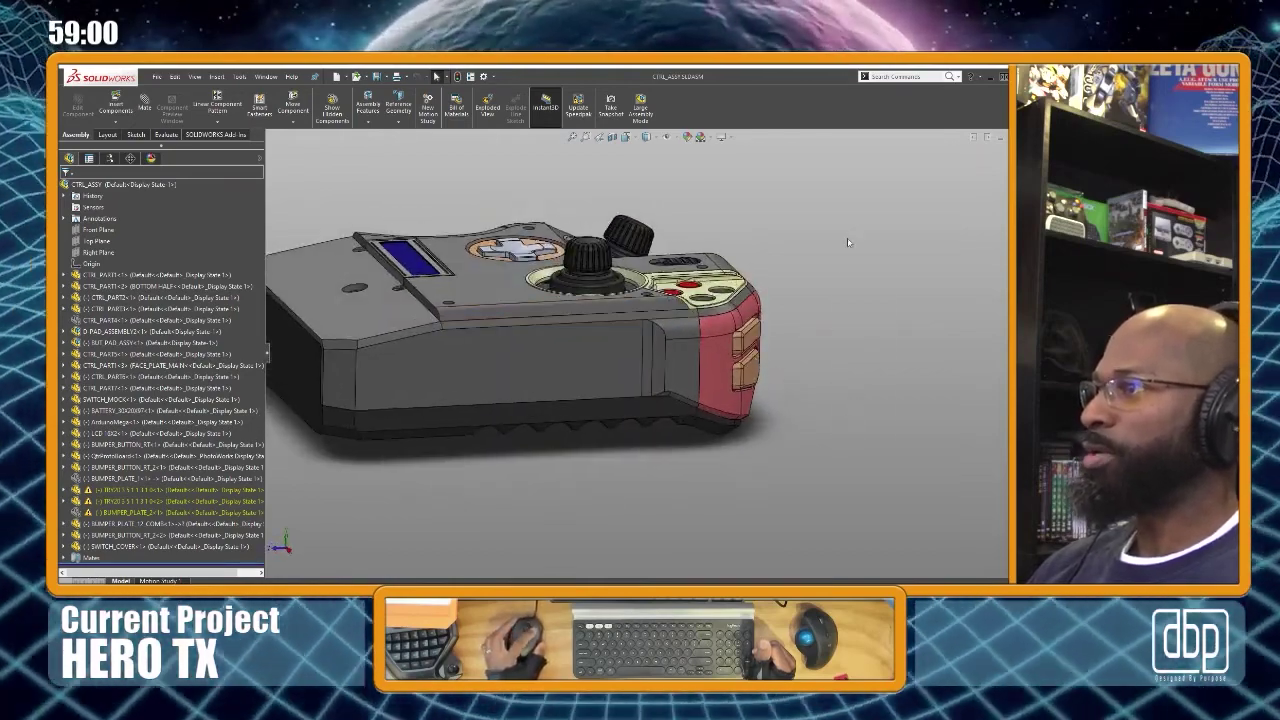
right_drag(840, 280, 847, 194)
scroll(668, 208, down, 4)
mouse_move(670, 313)
middle_down()
mouse_move(667, 288)
mouse_move(694, 313)
middle_up()
scroll(648, 300, down, 2)
scroll(665, 297, up, 3)
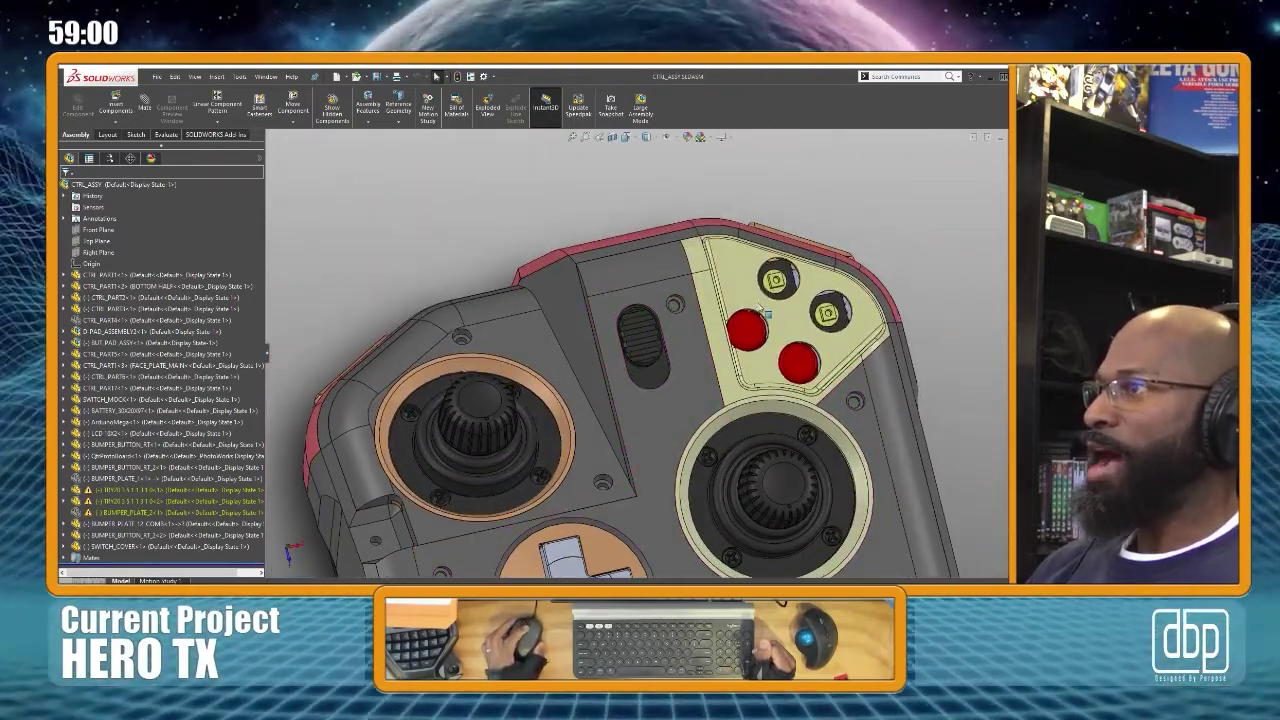
scroll(762, 309, up, 4)
key(ctrl+5)
scroll(683, 228, down, 1)
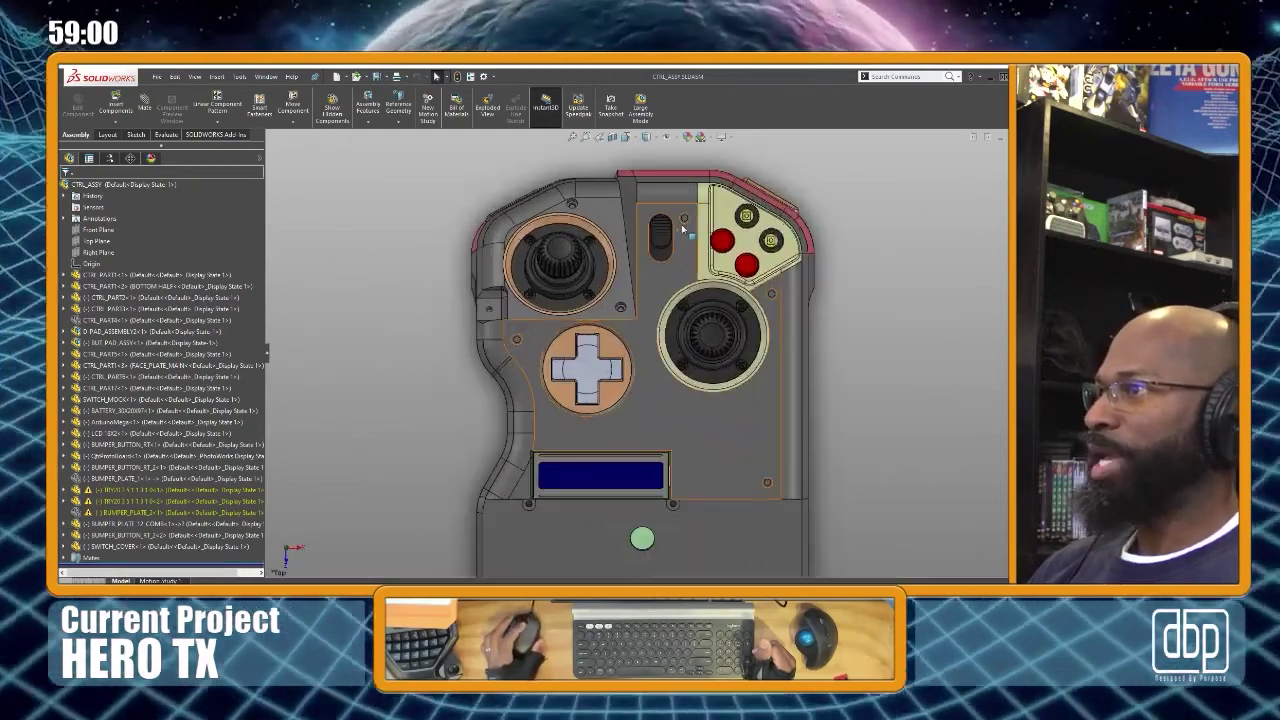
scroll(683, 228, down, 2)
Make the main face plate transparent to expose the slide switch mounting underneath
click(687, 286)
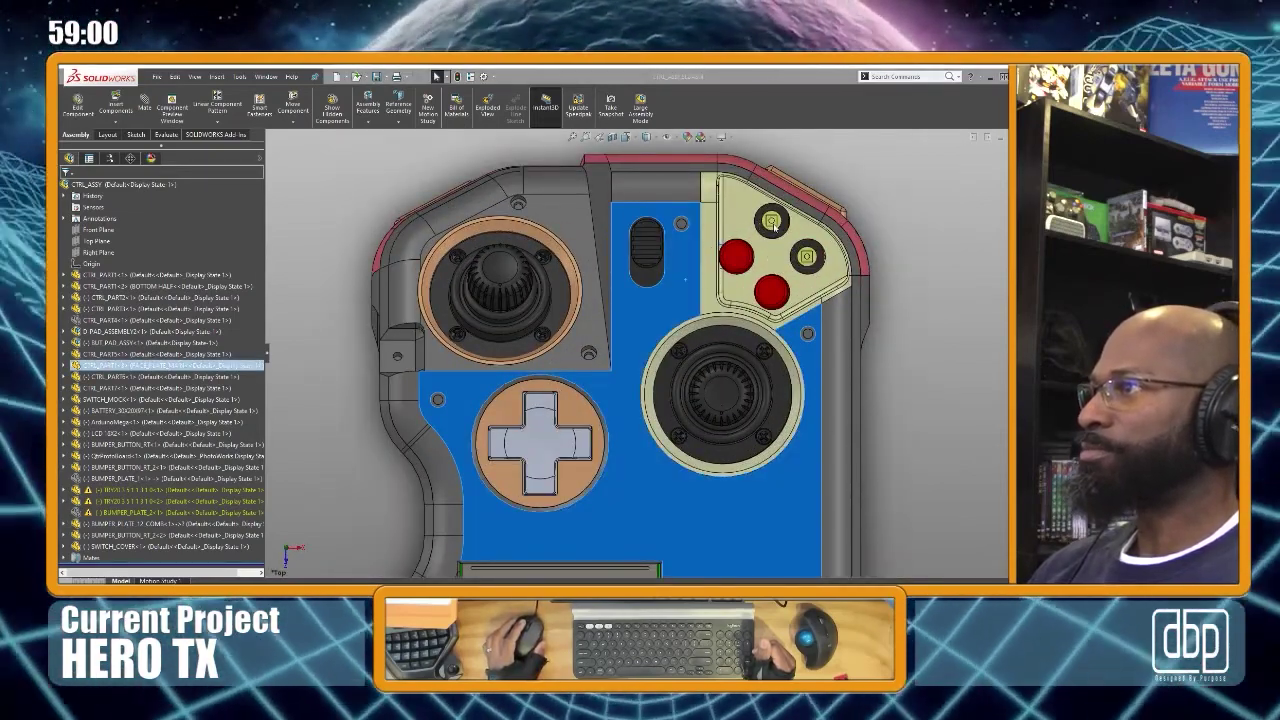
scroll(650, 240, down, 4)
mouse_move(665, 300)
middle_down()
mouse_move(676, 180)
mouse_move(683, 307)
middle_up()
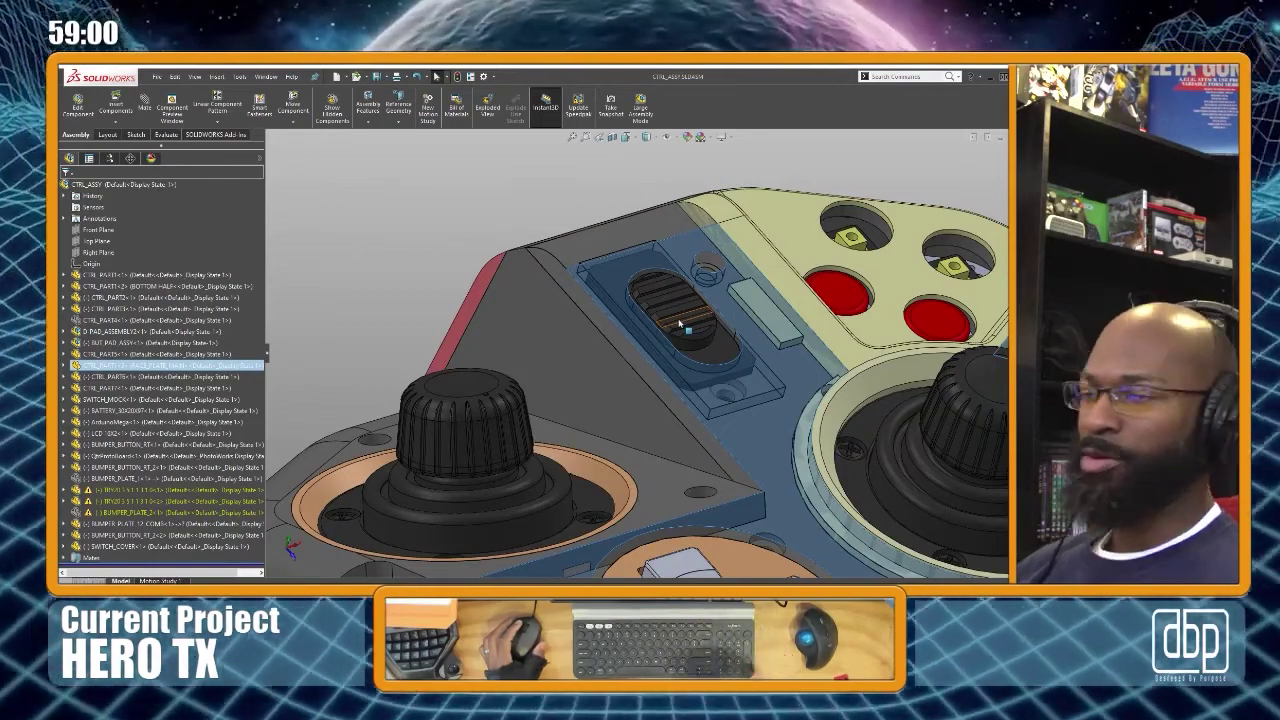
mouse_move(675, 322)
middle_down()
mouse_move(652, 214)
mouse_move(692, 290)
mouse_move(690, 326)
middle_up()
scroll(691, 327, up, 3)
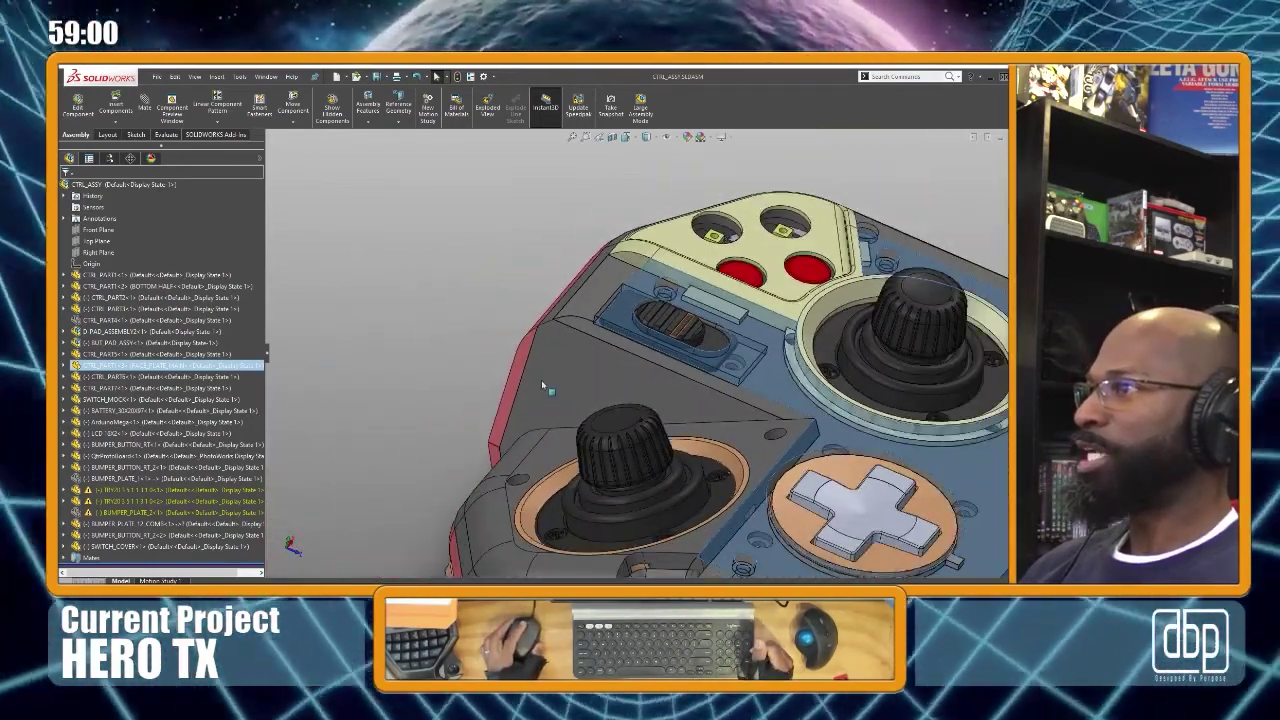
Make the upper housing transparent at the angled face beside the slide switch
click(622, 344)
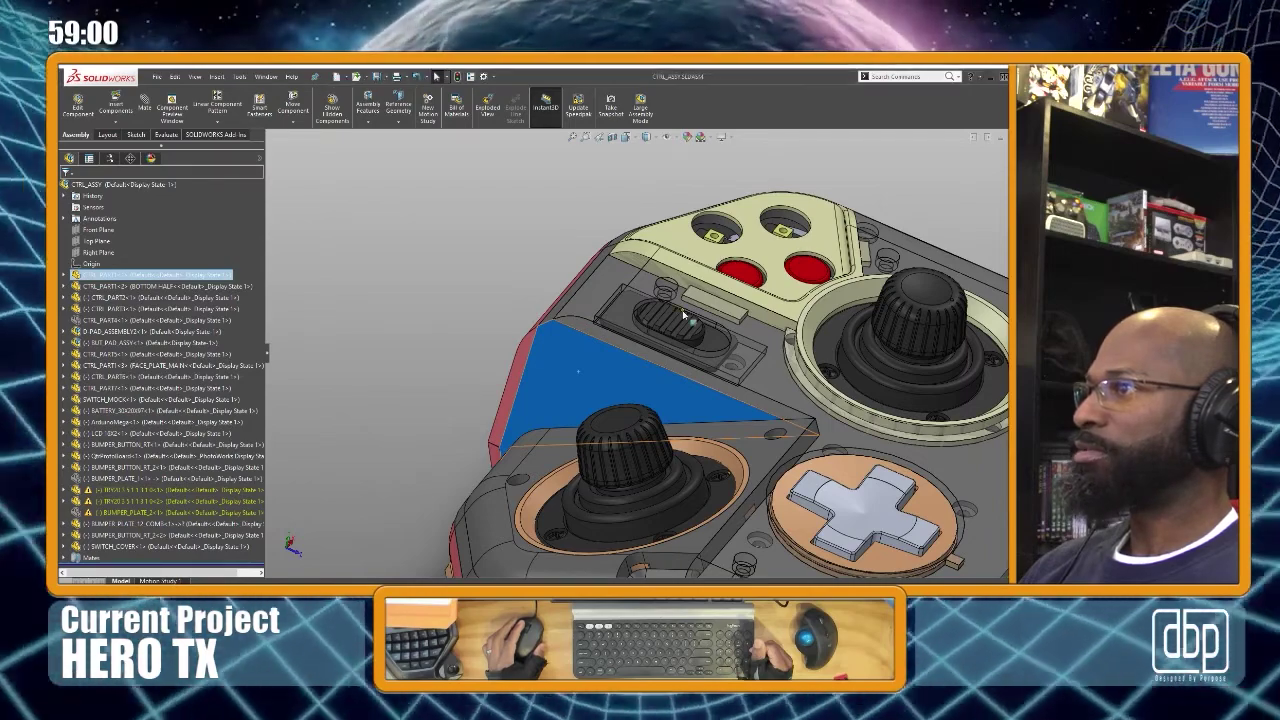
click(684, 315)
scroll(650, 318, down, 3)
middle_drag(646, 330, 657, 295)
scroll(663, 324, down, 3)
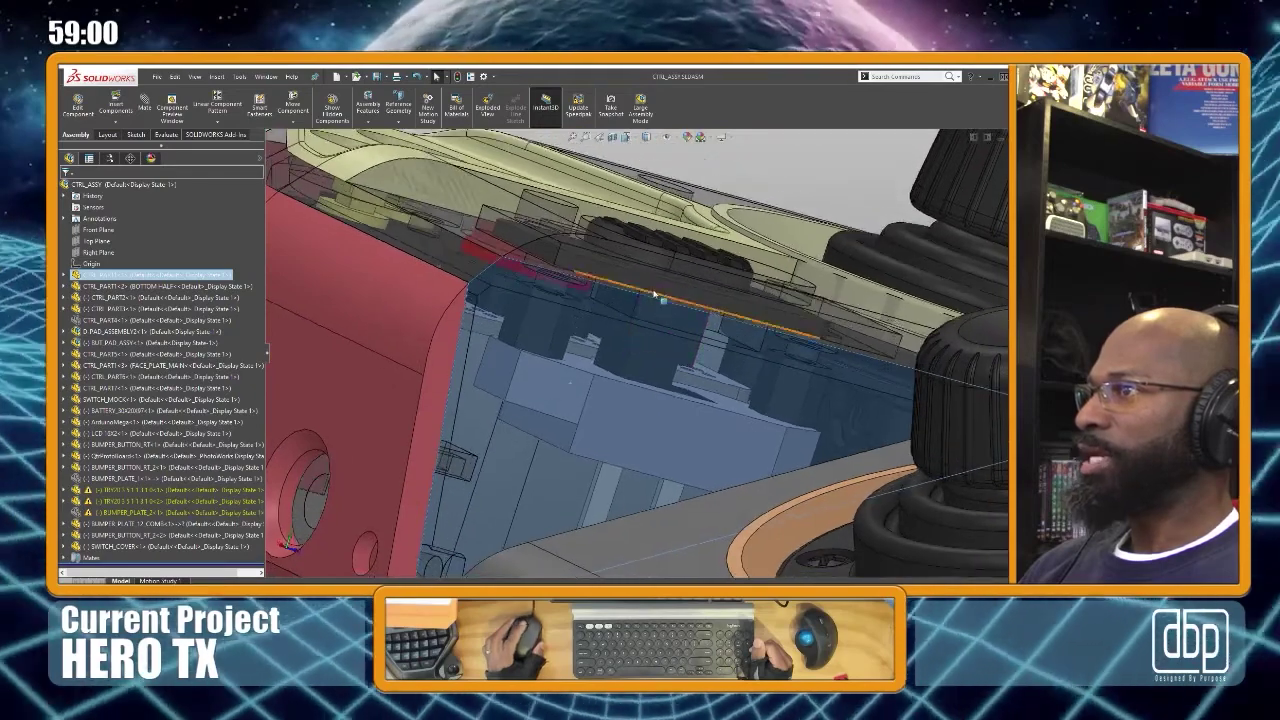
Examine the slide switch body, its mounting posts and the circuit board beneath the transparent housing
middle_drag(594, 345, 657, 294)
scroll(650, 294, up, 2)
scroll(668, 299, down, 3)
scroll(671, 302, up, 3)
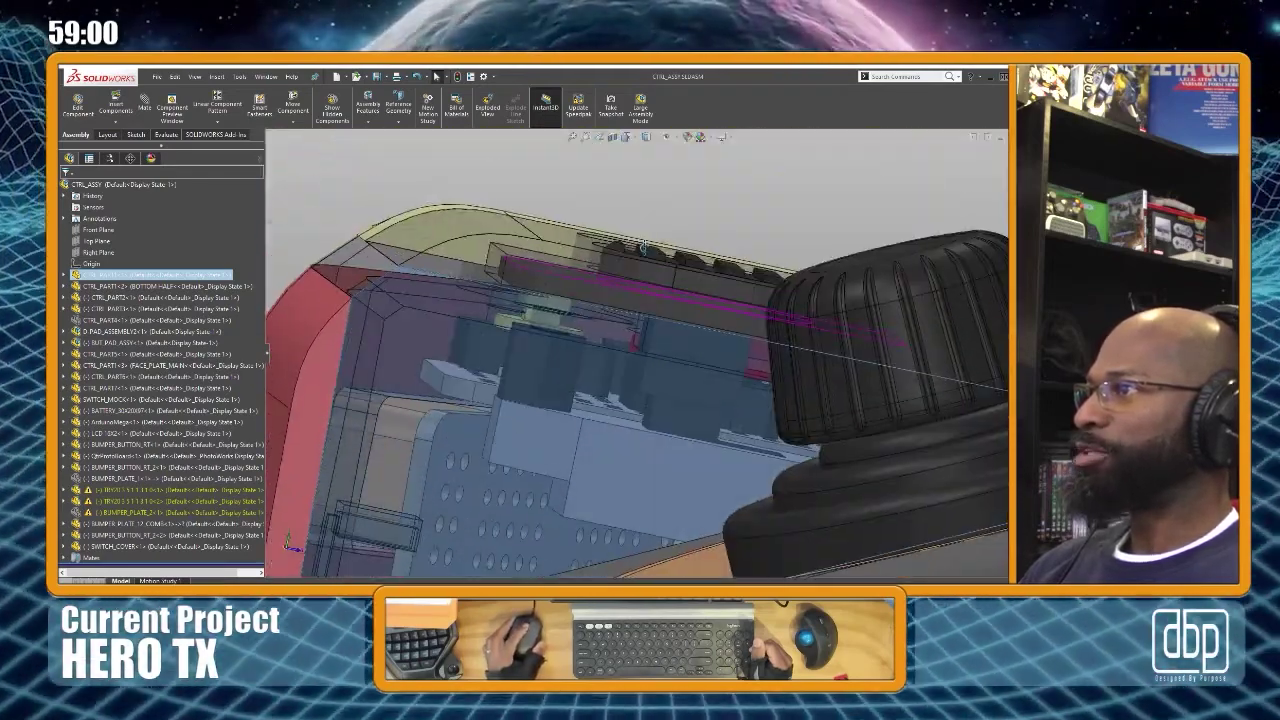
middle_drag(684, 292, 652, 358)
scroll(671, 379, down, 2)
scroll(643, 387, up, 1)
scroll(651, 359, down, 3)
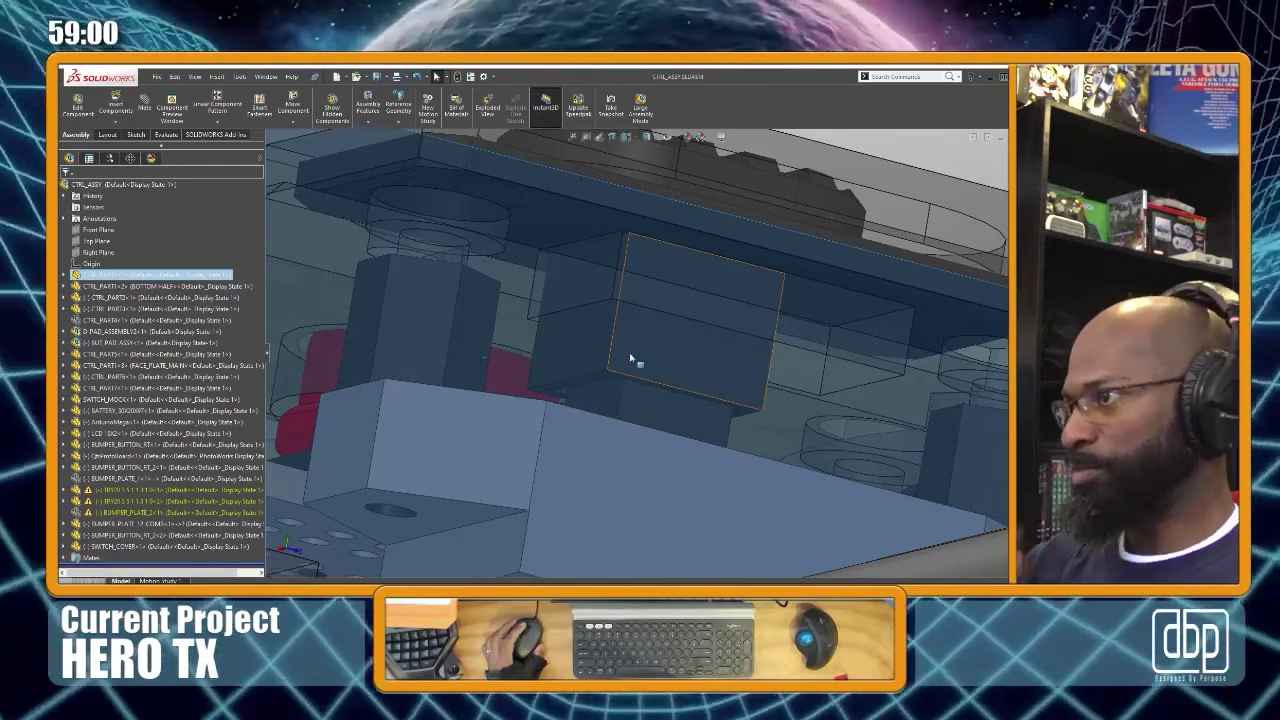
middle_drag(651, 391, 667, 258)
middle_drag(682, 326, 686, 337)
scroll(677, 291, down, 1)
mouse_move(677, 291)
middle_down()
mouse_move(614, 298)
mouse_move(601, 380)
mouse_move(679, 340)
mouse_move(612, 328)
mouse_move(665, 309)
middle_up()
middle_drag(592, 331, 565, 321)
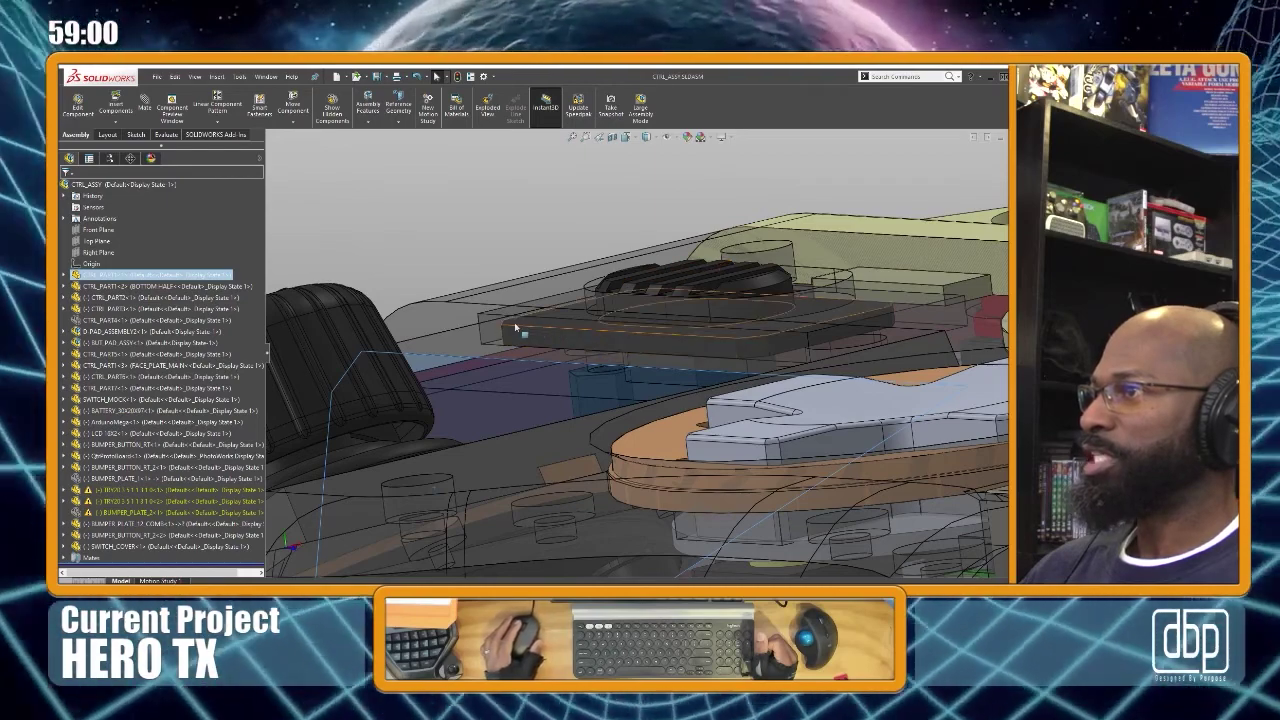
Examine how the ridged switch cover sits in the face plate slot and connects to the switch below
middle_drag(655, 320, 669, 376)
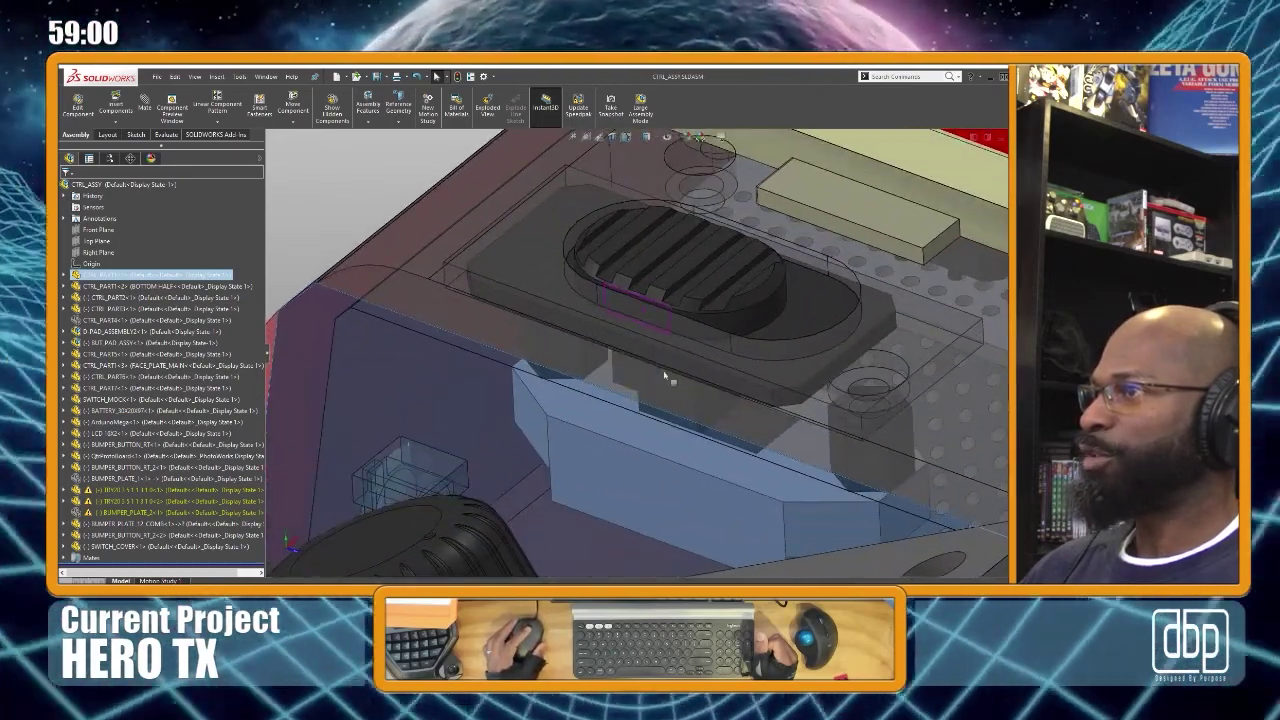
scroll(668, 334, up, 2)
middle_drag(667, 329, 830, 405)
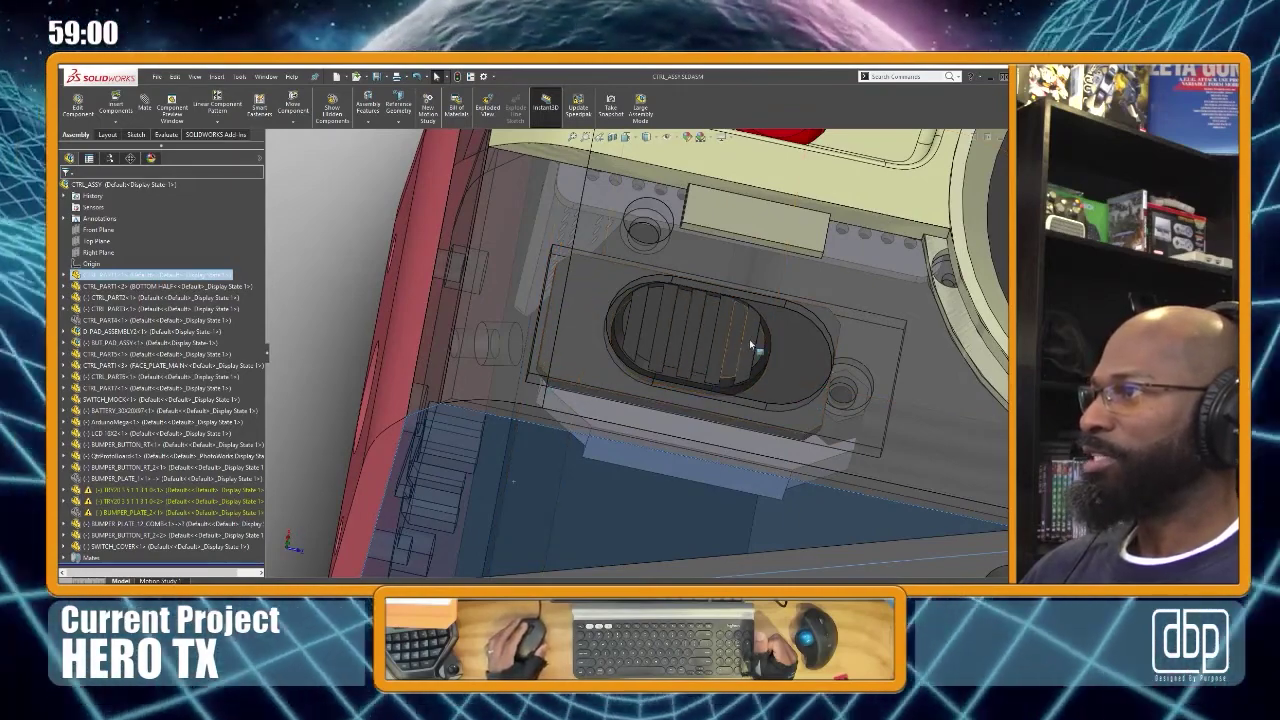
middle_drag(827, 373, 745, 328)
middle_drag(722, 330, 714, 343)
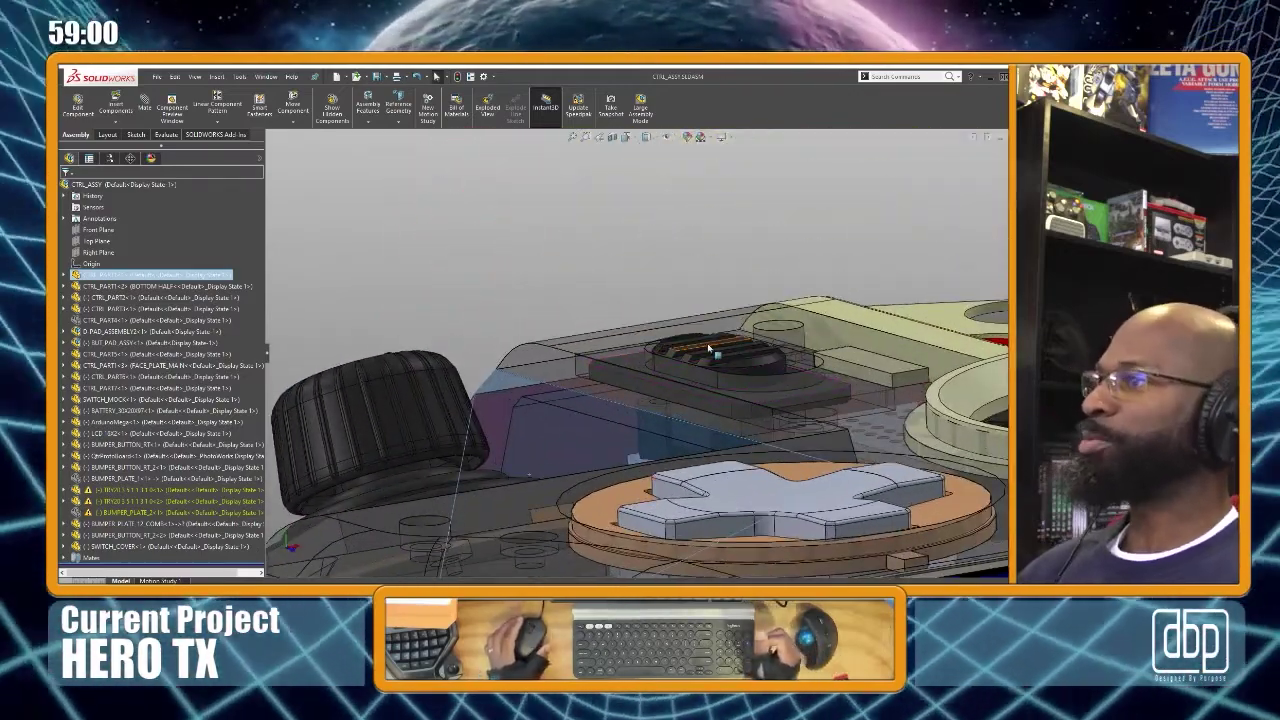
middle_drag(707, 345, 771, 338)
scroll(716, 417, down, 4)
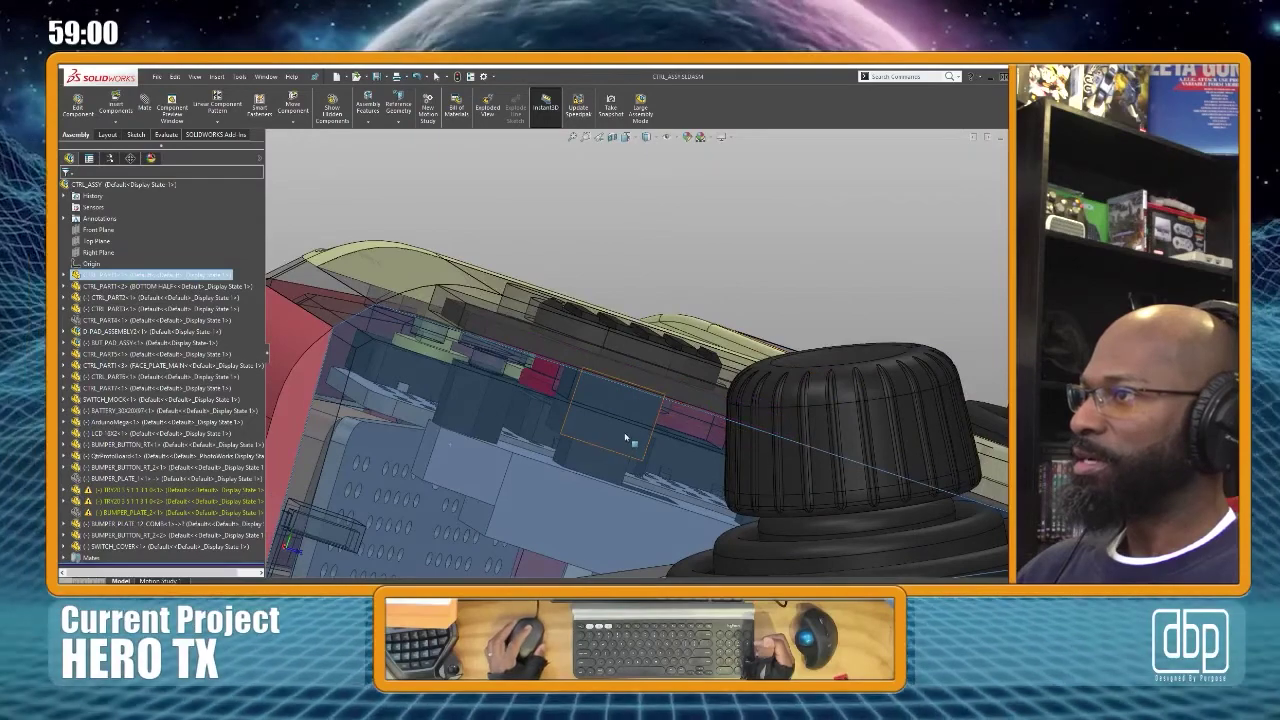
middle_drag(581, 440, 696, 396)
scroll(684, 350, up, 1)
scroll(645, 325, down, 3)
middle_drag(577, 446, 440, 425)
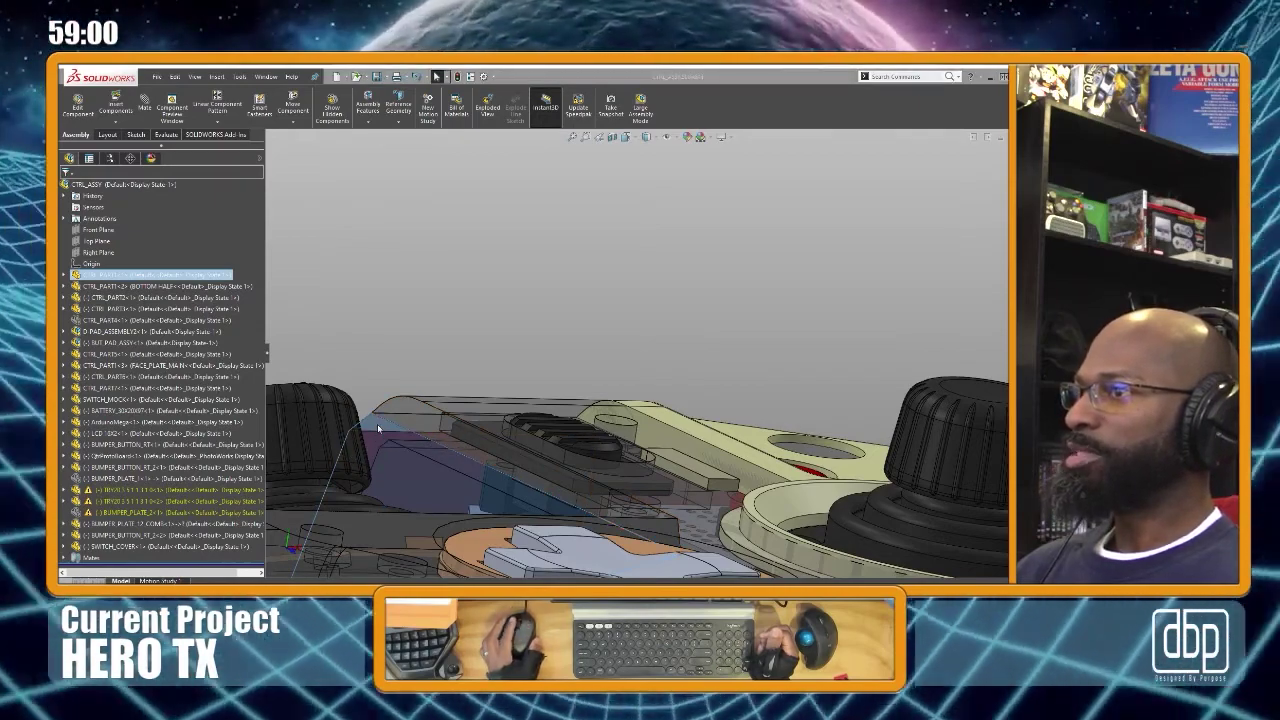
Restore the upper housing and the main face plate to opaque
click(464, 232)
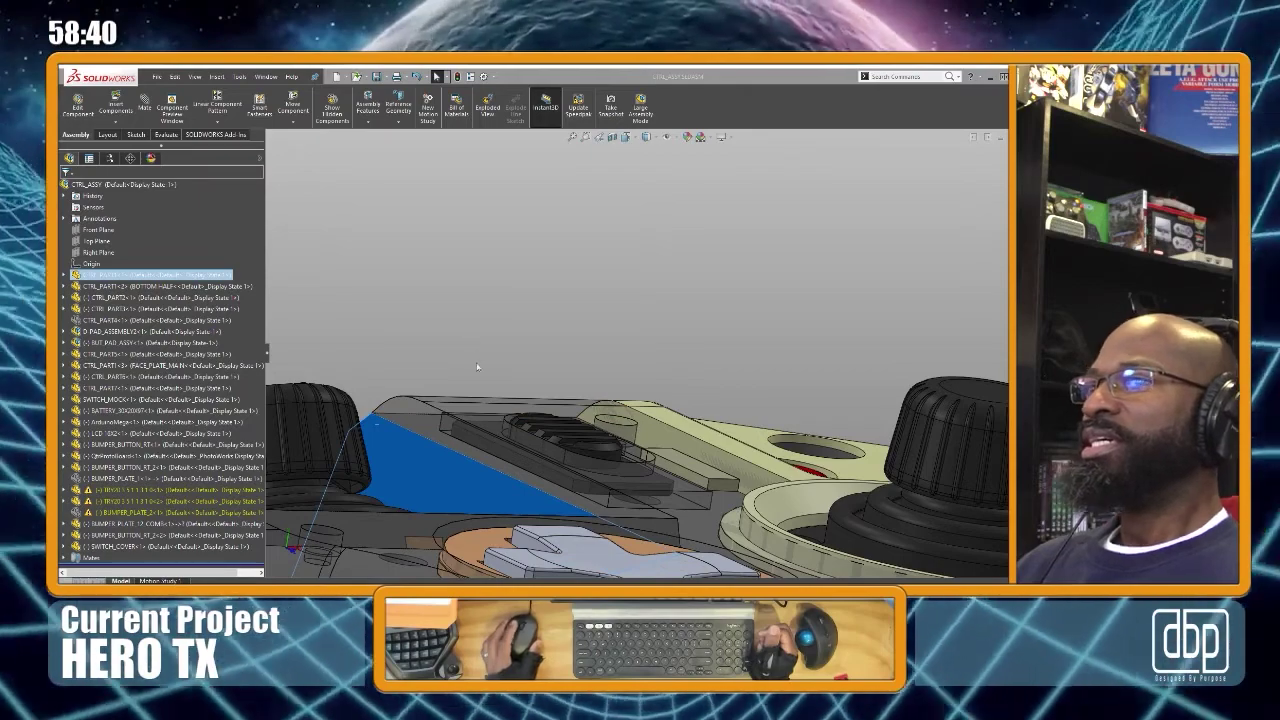
middle_drag(578, 322, 451, 396)
click(470, 388)
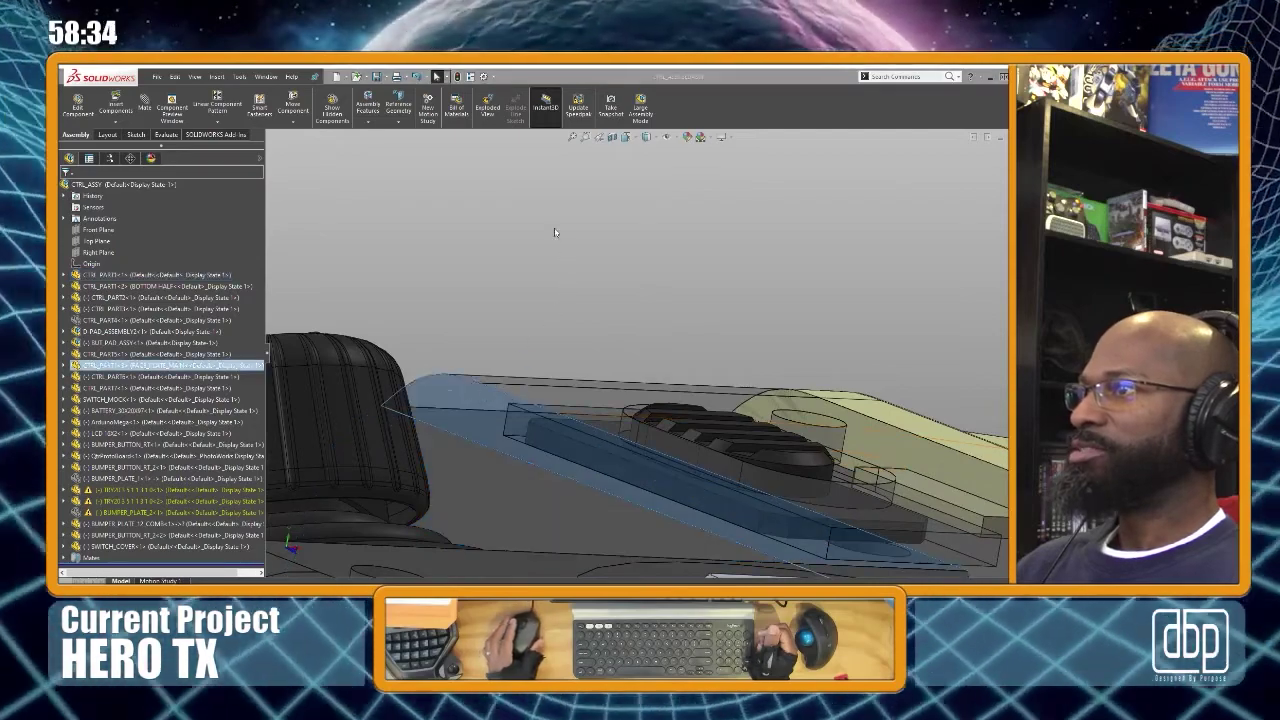
key(Tab)
Examine the controller's top face, red bumper plate, underside and side profile
middle_drag(551, 243, 683, 401)
scroll(650, 309, up, 5)
scroll(686, 400, up, 1)
scroll(708, 378, down, 2)
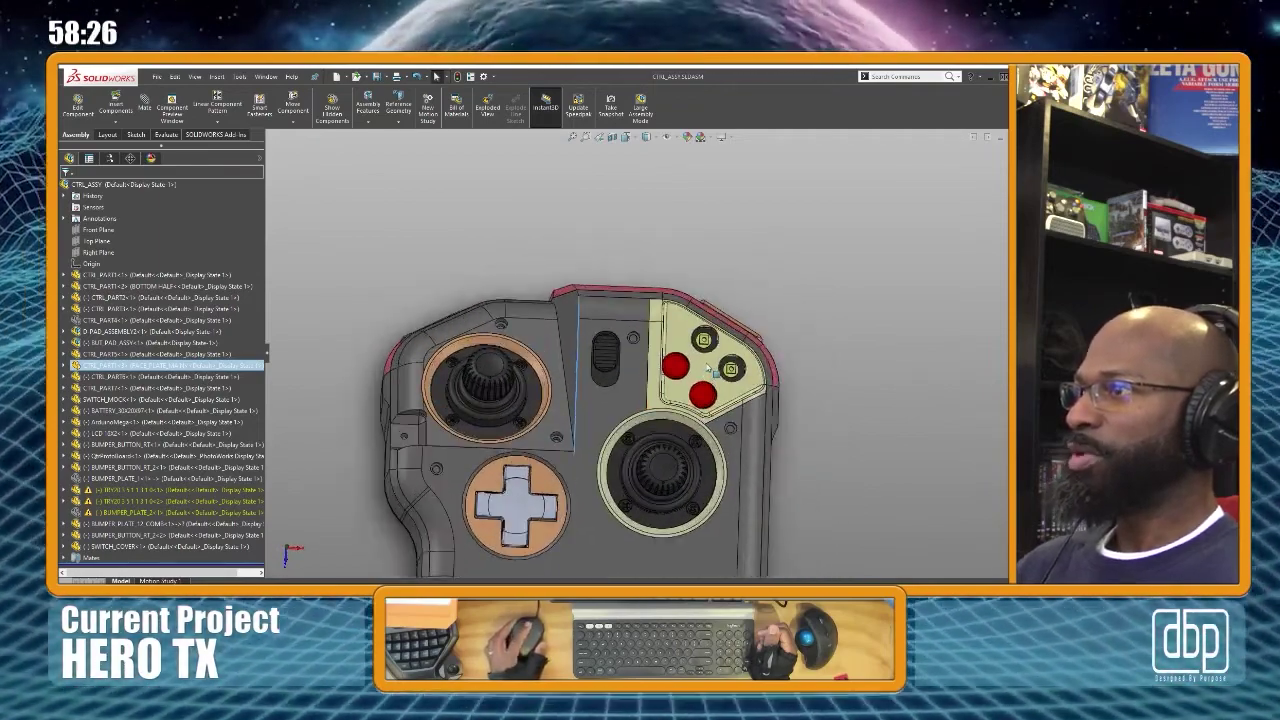
middle_drag(707, 368, 650, 441)
scroll(642, 504, down, 4)
scroll(650, 441, up, 2)
scroll(522, 455, up, 2)
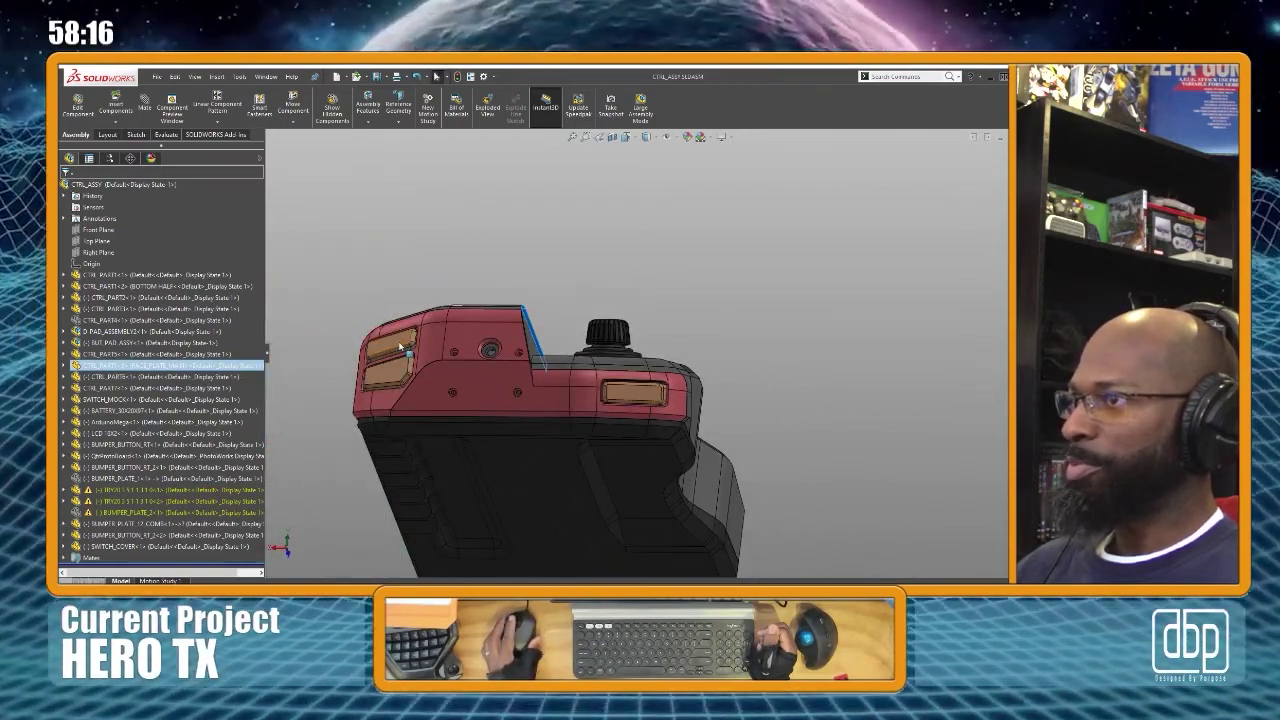
scroll(633, 376, down, 3)
middle_drag(651, 420, 694, 378)
scroll(694, 378, up, 2)
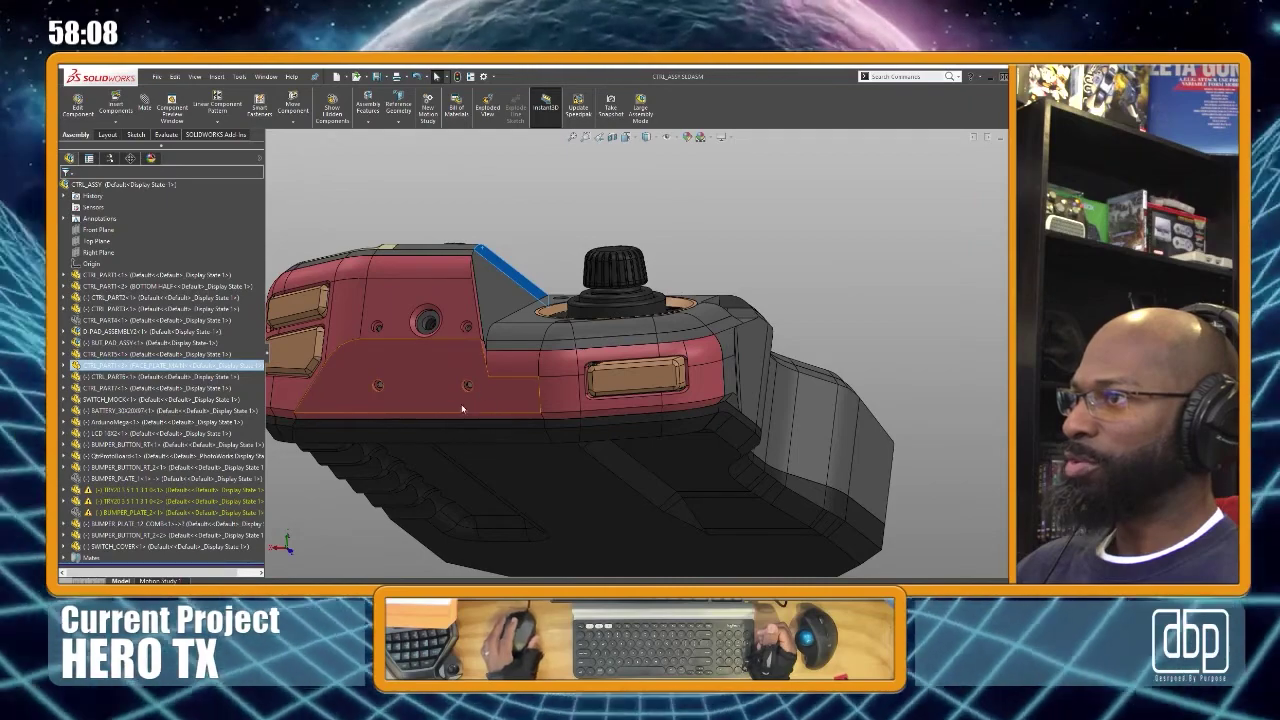
middle_drag(816, 303, 745, 434)
scroll(755, 436, up, 2)
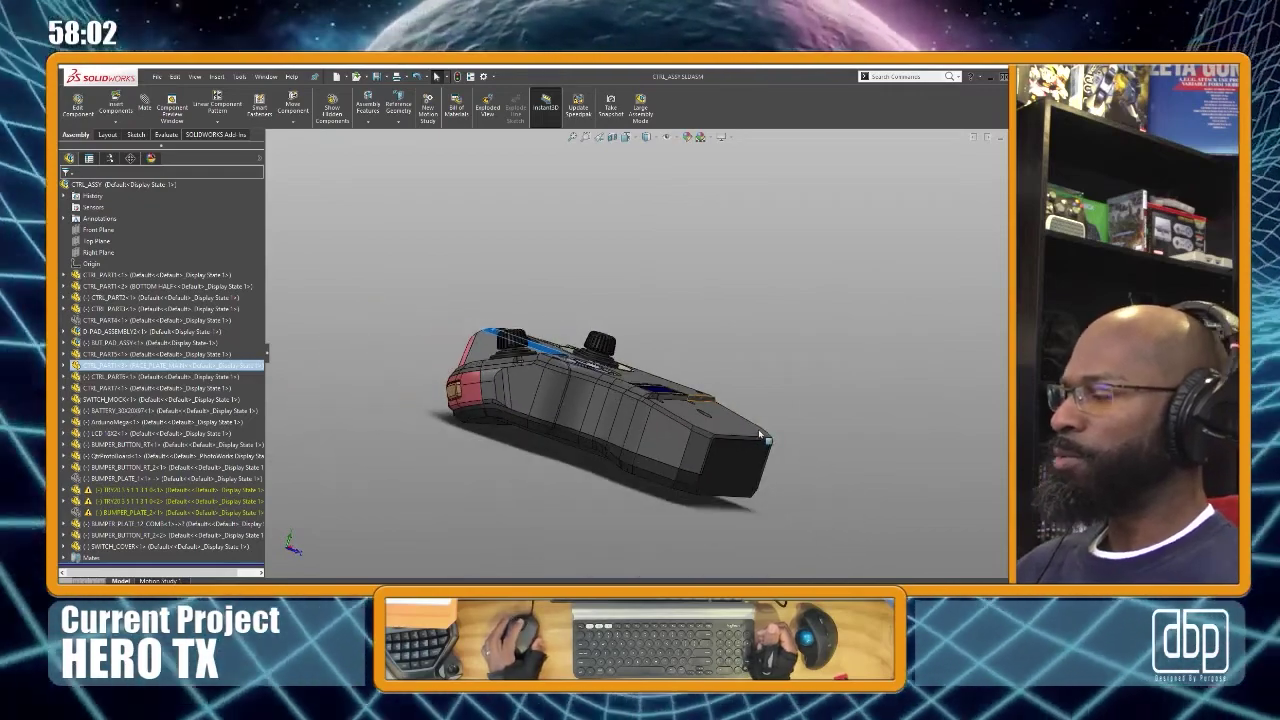
Make the upper housing transparent to expose the battery and electronics behind the display
click(681, 442)
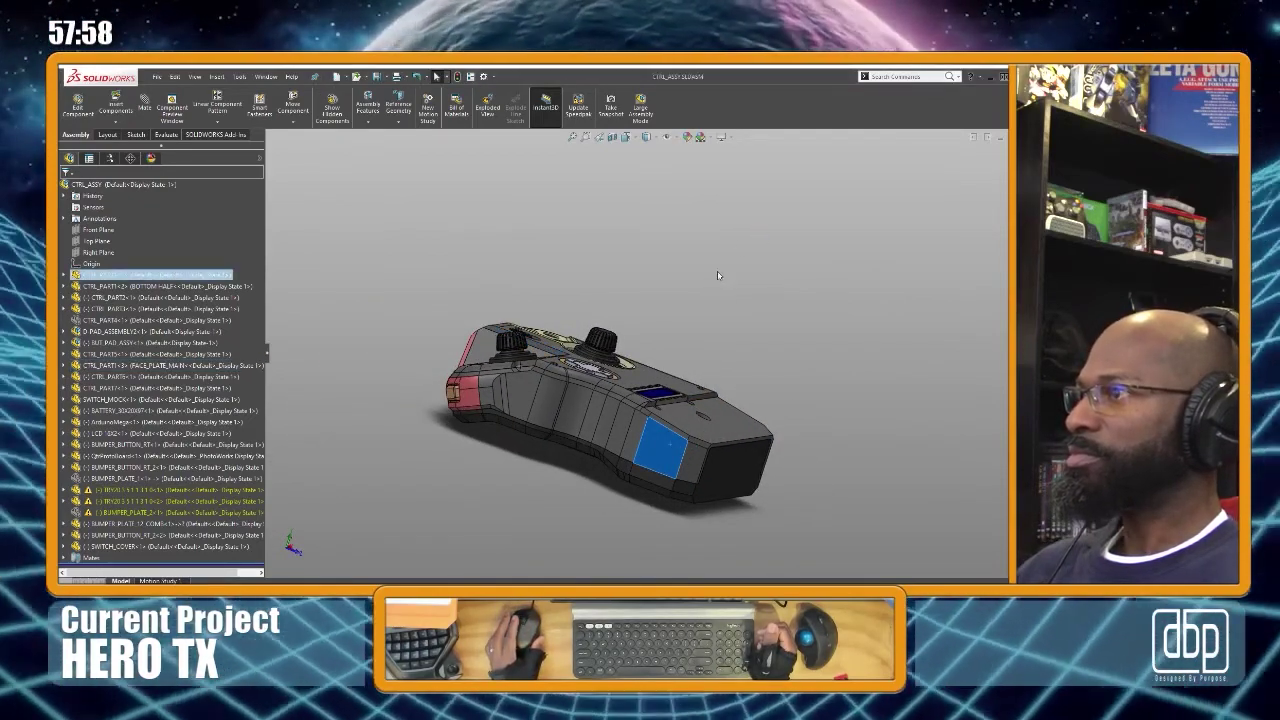
click(718, 275)
scroll(690, 450, down, 3)
middle_drag(690, 450, 715, 425)
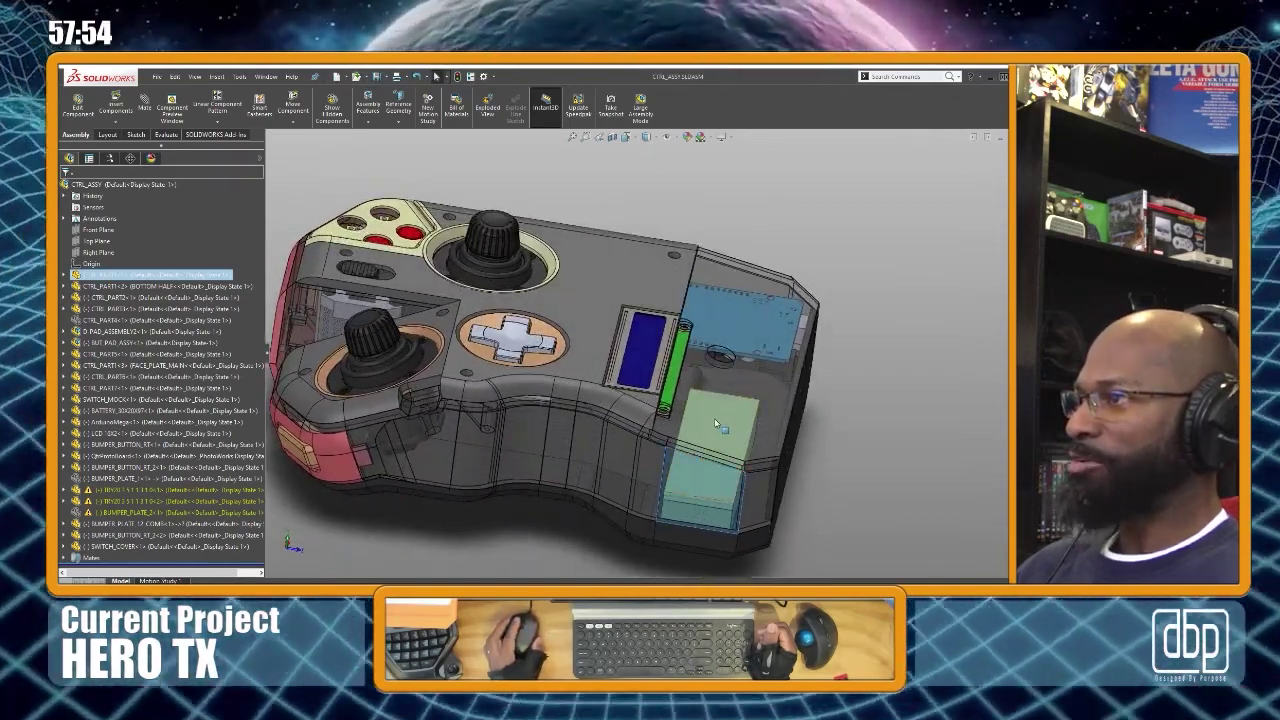
Open the green battery part on its own, inspect its shape and return to the controller assembly
click(715, 422)
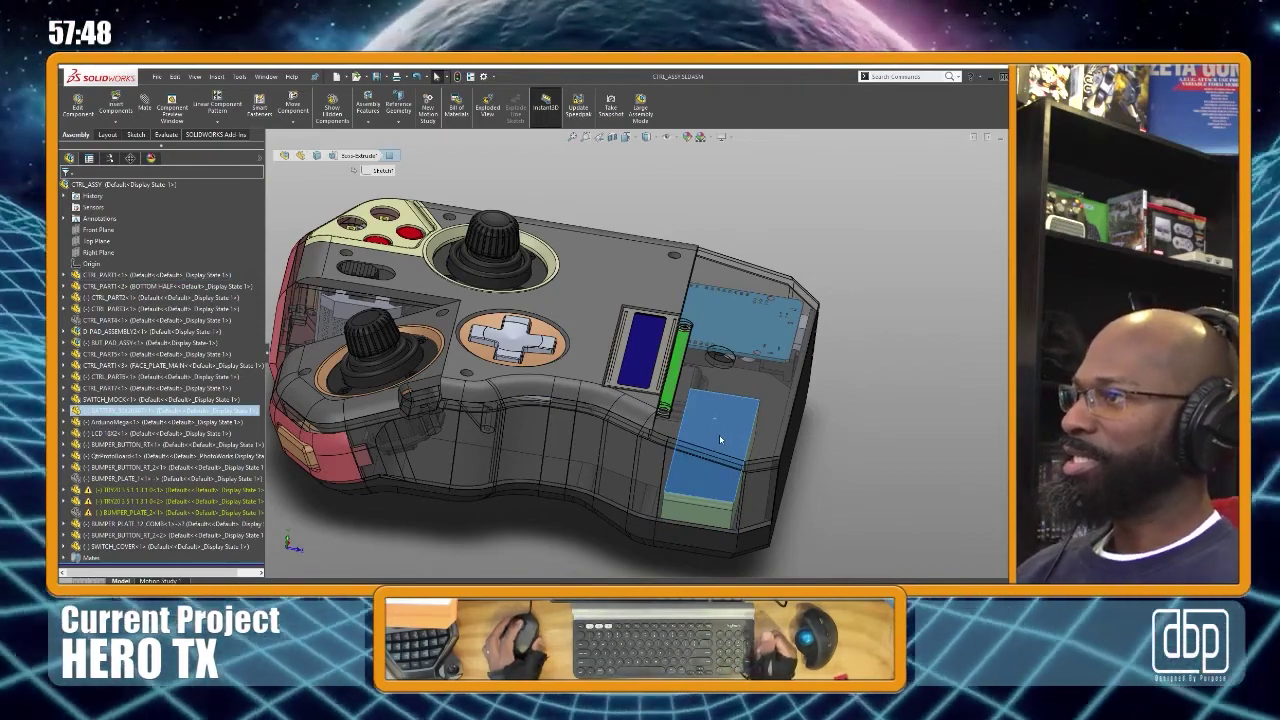
mouse_move(719, 436)
middle_down()
mouse_move(723, 356)
mouse_move(716, 440)
mouse_move(695, 355)
mouse_move(709, 472)
mouse_move(705, 425)
middle_up()
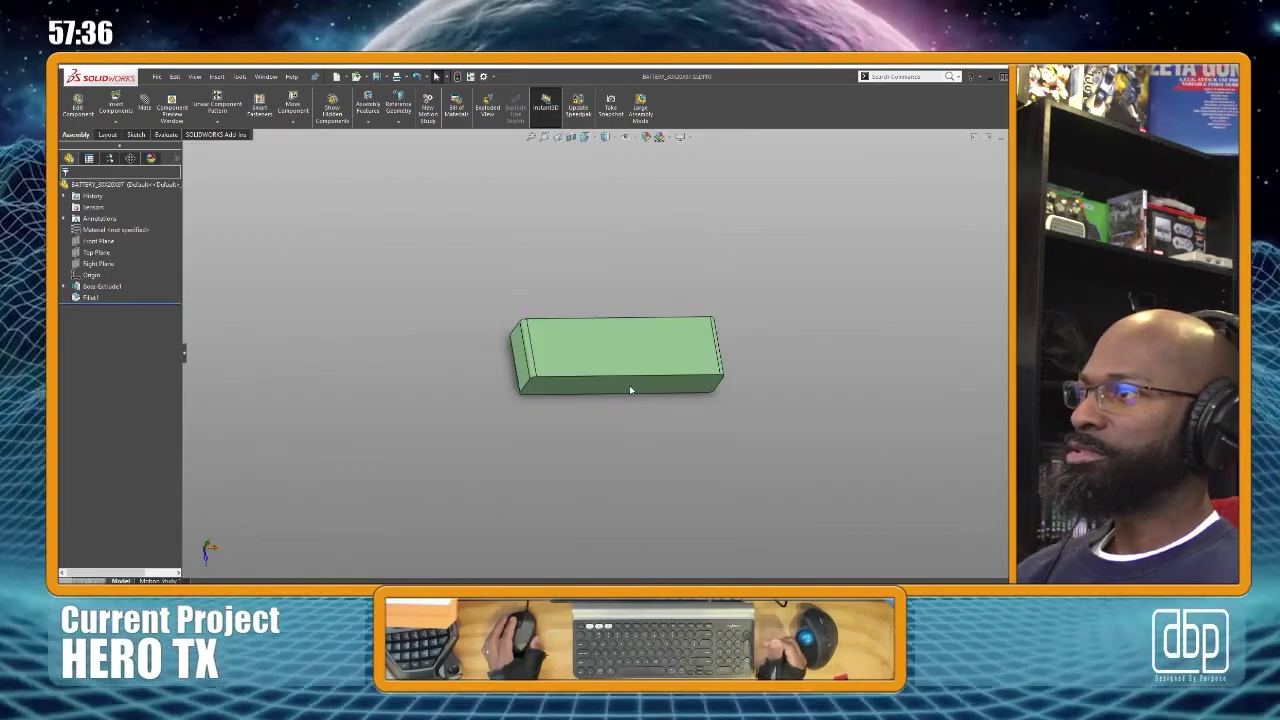
middle_drag(643, 356, 718, 282)
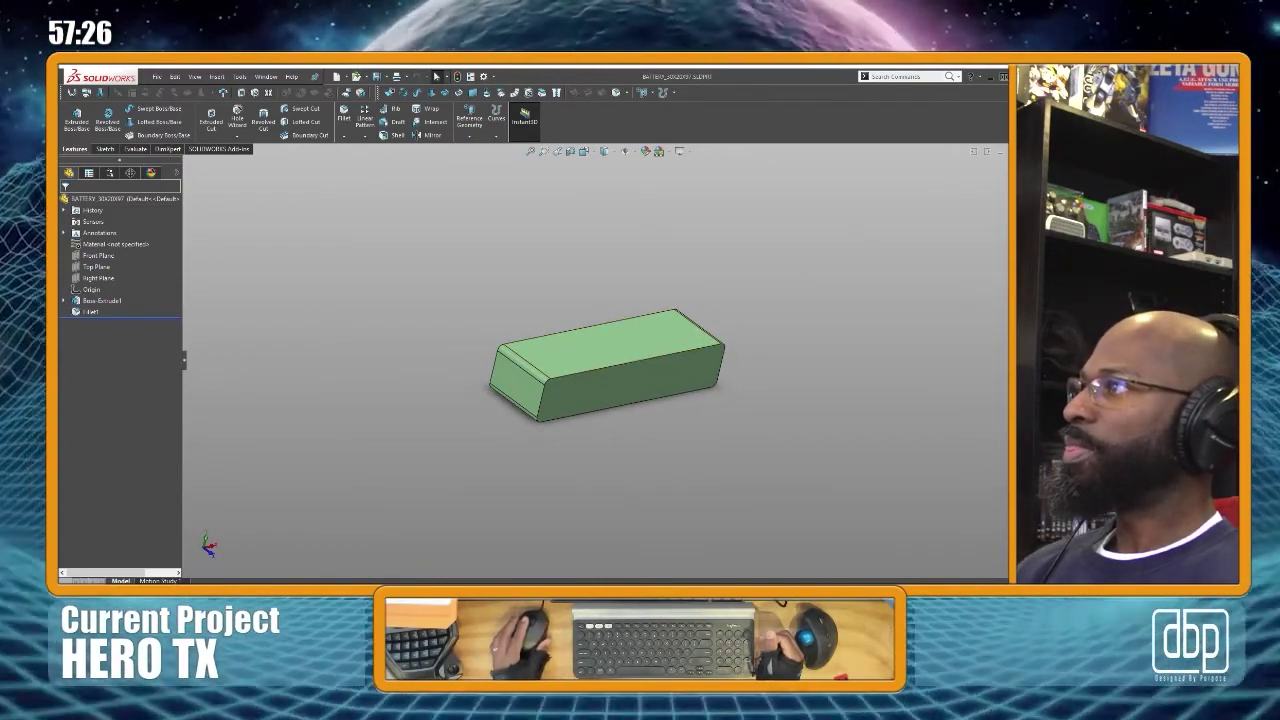
click(1024, 151)
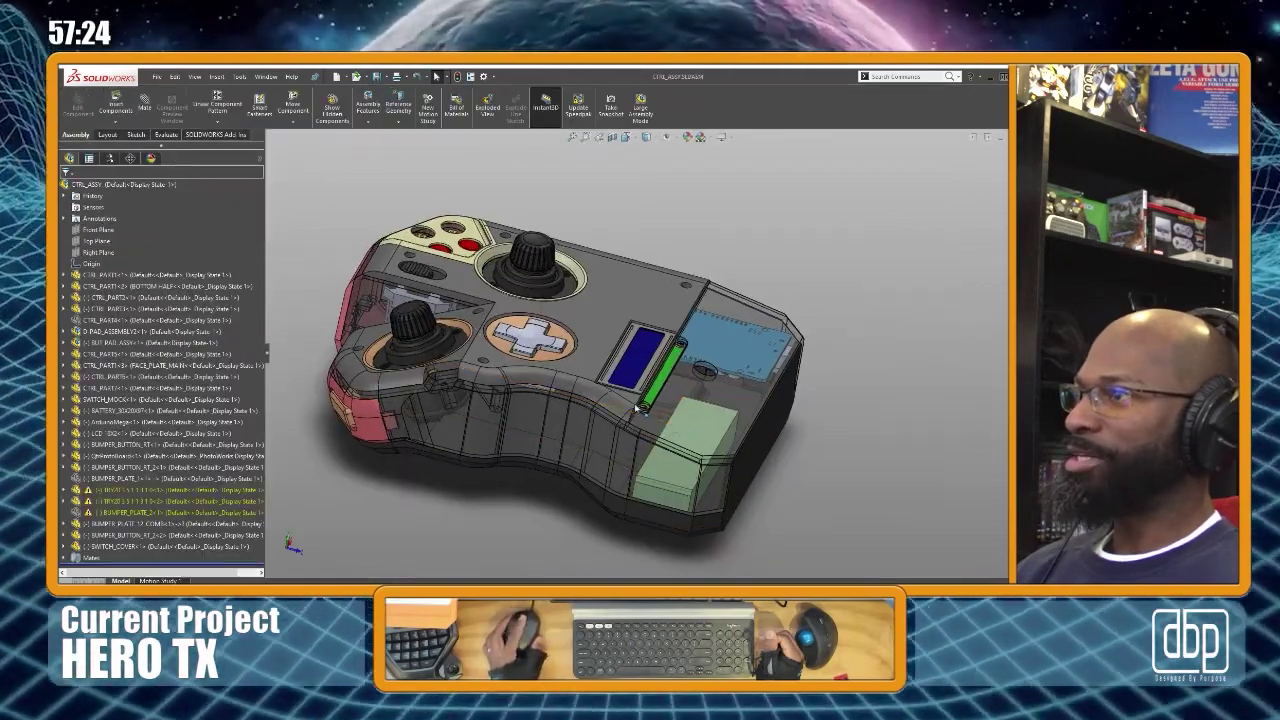
Examine the battery's placement and surrounding space inside the rear of the housing, including the underside
scroll(650, 440, down, 3)
scroll(715, 467, up, 3)
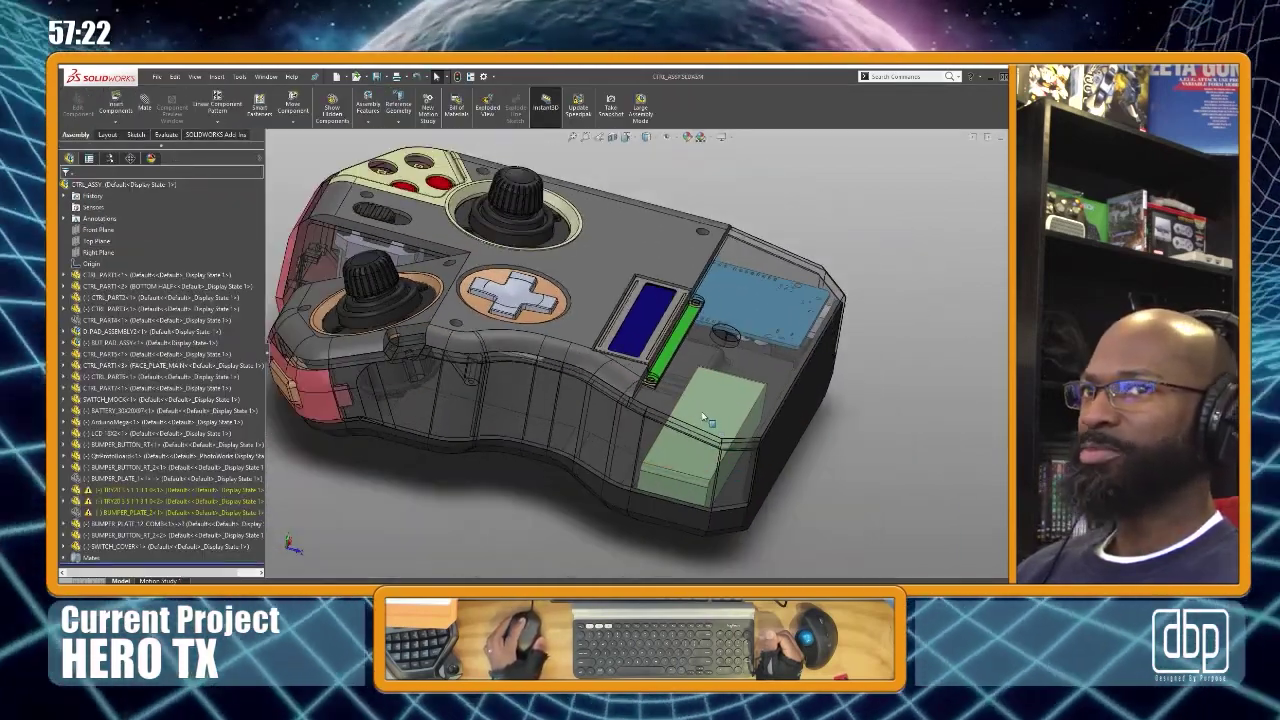
scroll(703, 417, down, 2)
scroll(672, 428, up, 2)
middle_drag(672, 428, 682, 345)
middle_drag(677, 466, 734, 449)
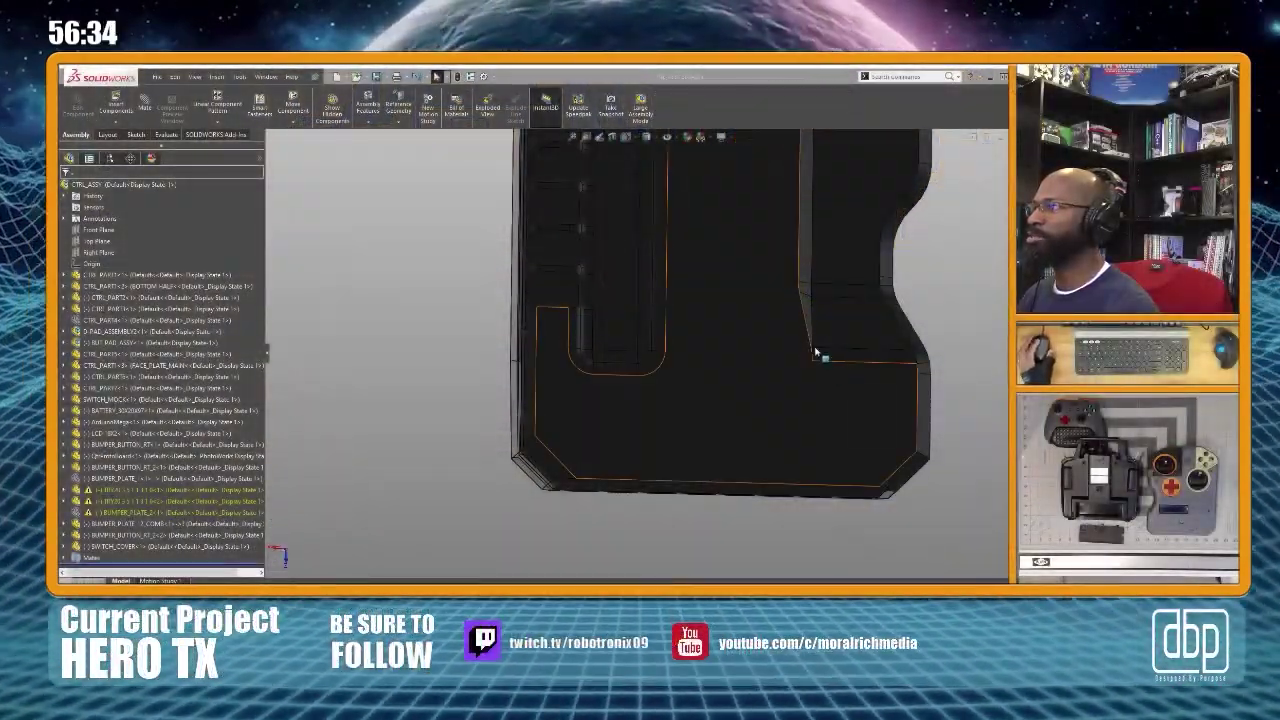
scroll(805, 334, up, 2)
middle_drag(740, 399, 632, 290)
scroll(735, 352, down, 4)
middle_drag(735, 353, 746, 386)
scroll(813, 369, up, 1)
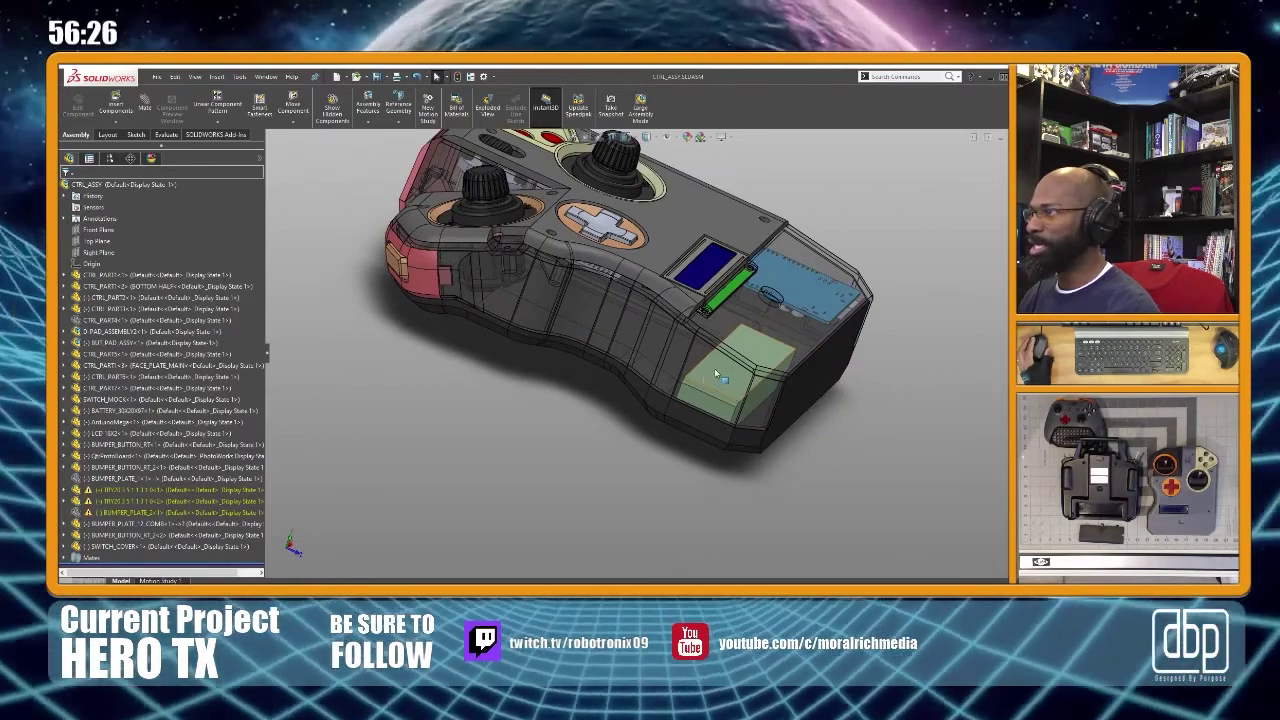
middle_drag(766, 376, 712, 430)
scroll(812, 340, down, 3)
mouse_move(812, 345)
middle_down()
mouse_move(794, 370)
mouse_move(804, 341)
middle_up()
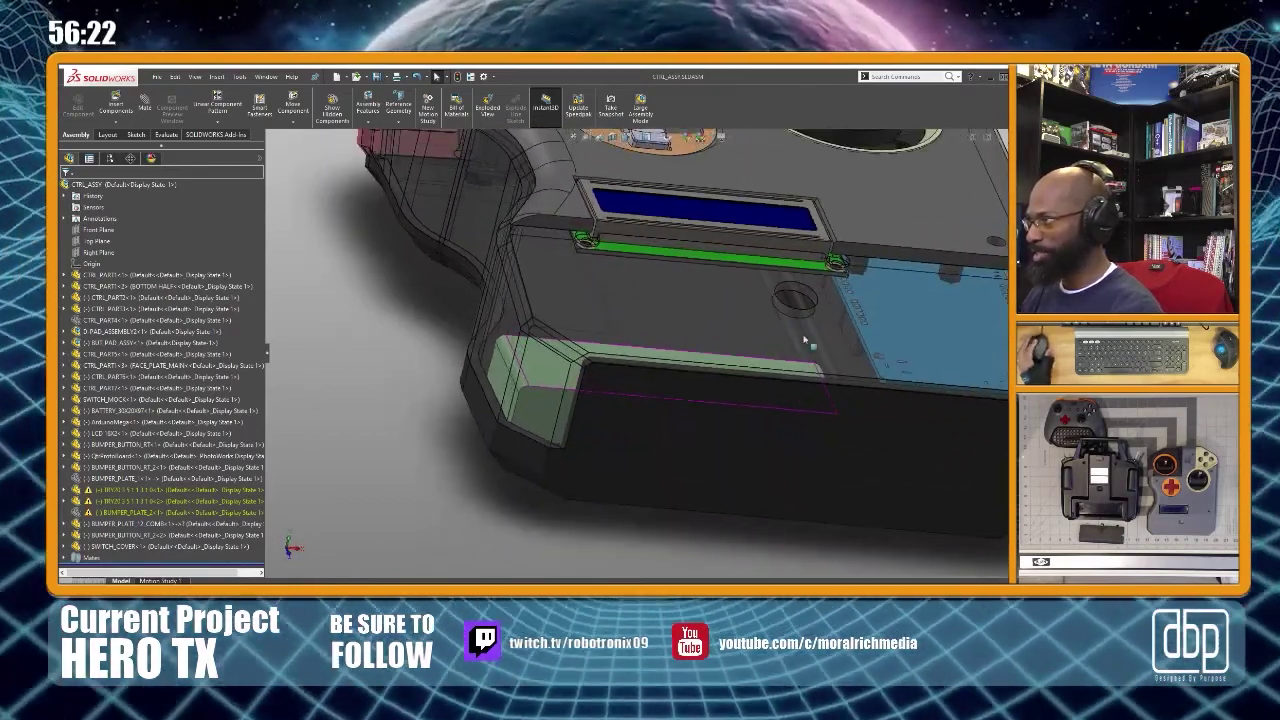
Examine the battery's fit in the rear corner of the transparent housing, including its clearance to the chamfered walls and the blue circuit board
scroll(804, 348, up, 4)
middle_drag(753, 304, 725, 352)
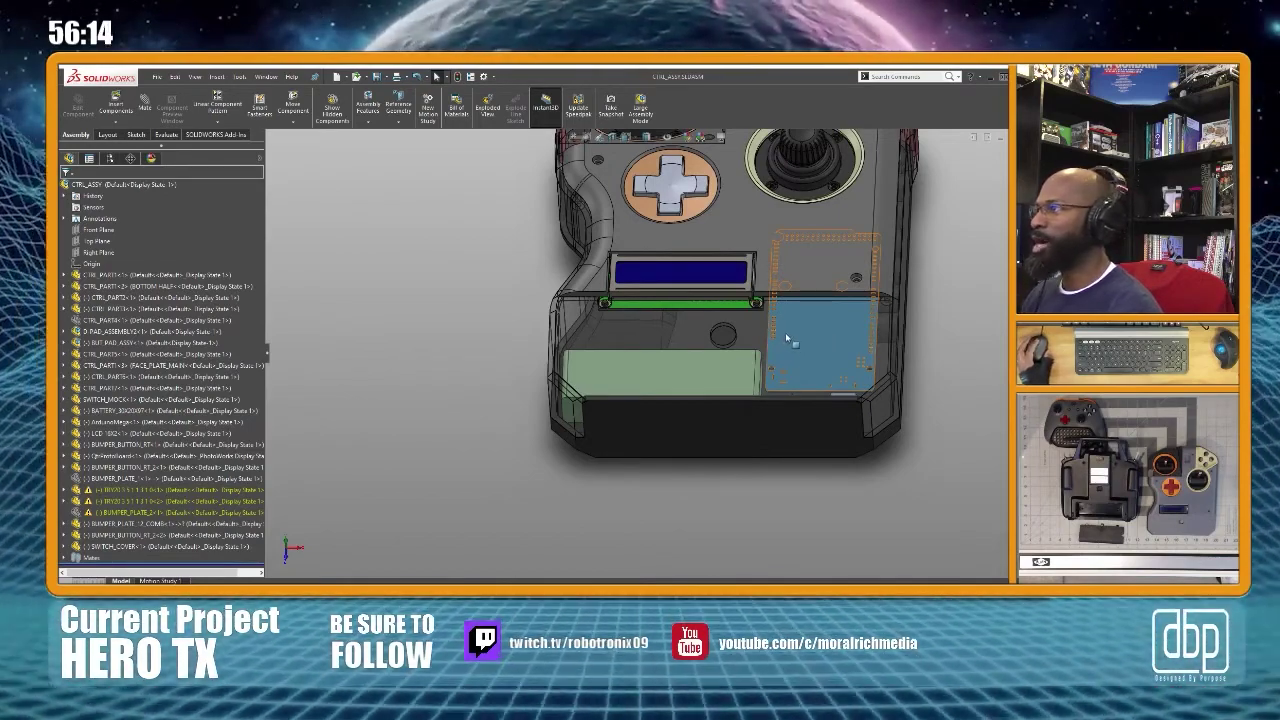
middle_drag(809, 331, 787, 425)
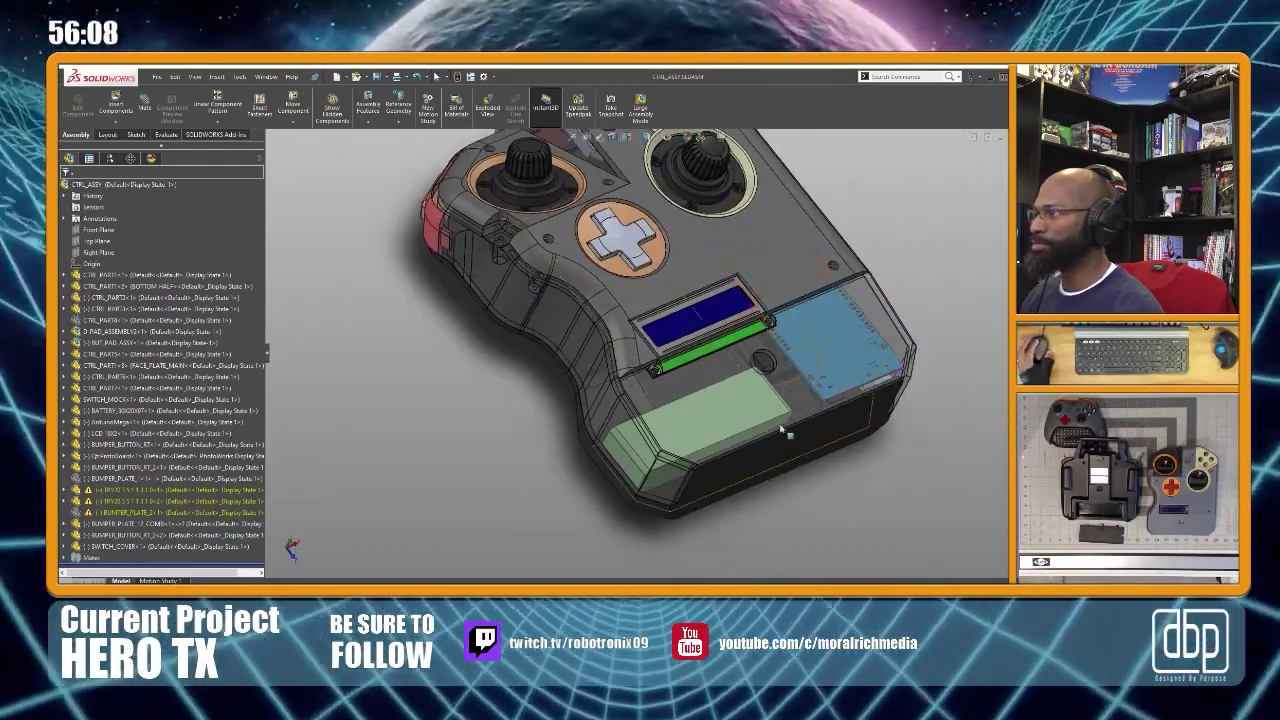
middle_drag(667, 465, 720, 442)
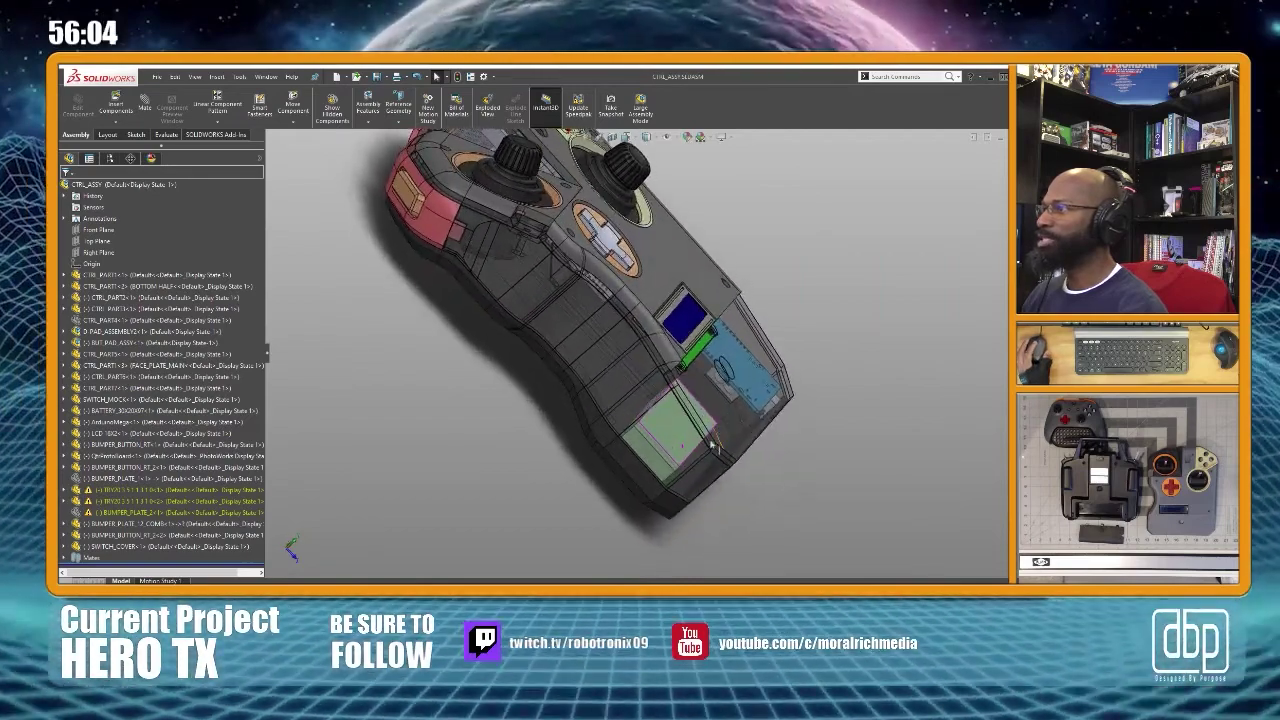
scroll(652, 453, down, 3)
middle_drag(640, 460, 643, 411)
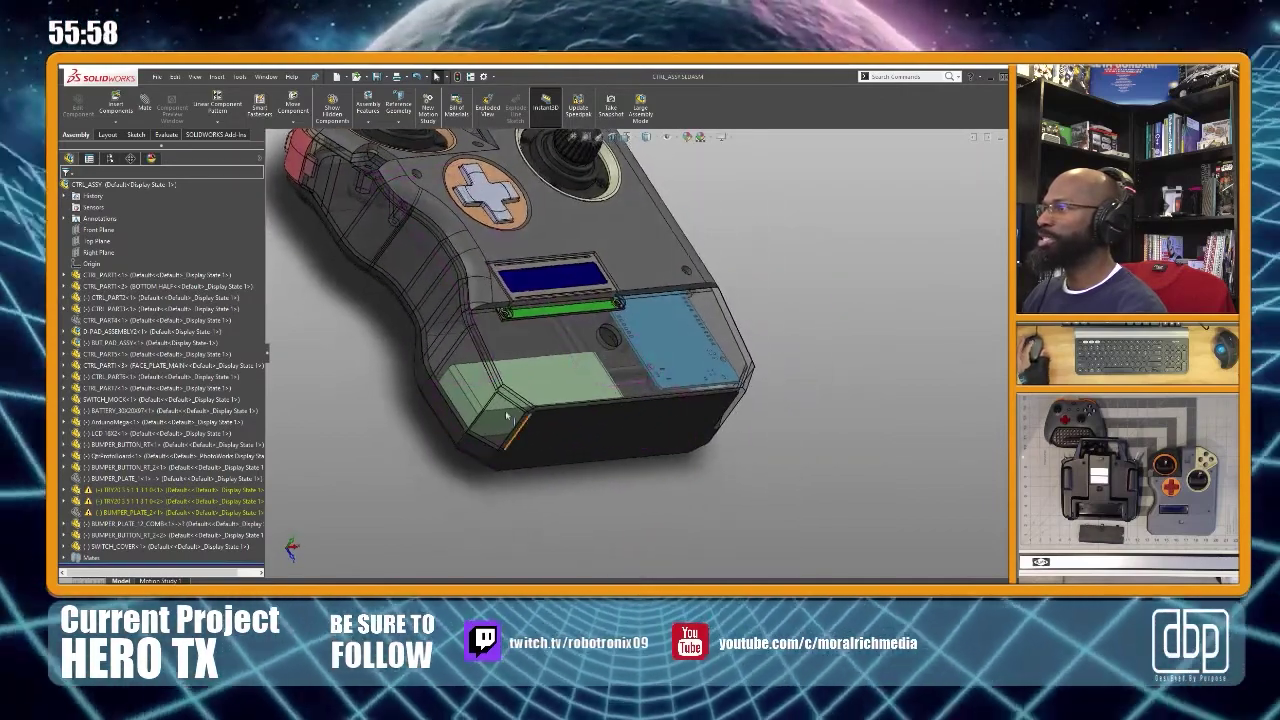
scroll(510, 416, up, 3)
scroll(542, 384, down, 3)
scroll(566, 412, down, 3)
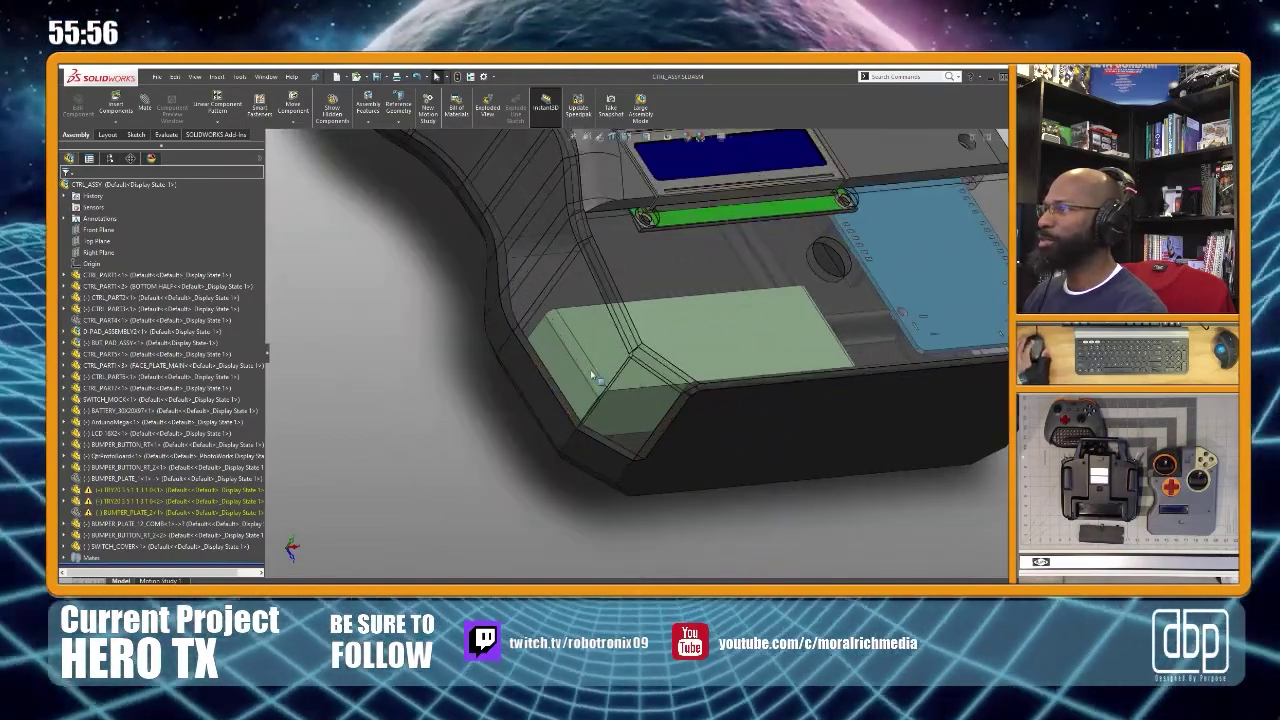
mouse_move(551, 419)
middle_down()
mouse_move(562, 472)
mouse_move(547, 410)
middle_up()
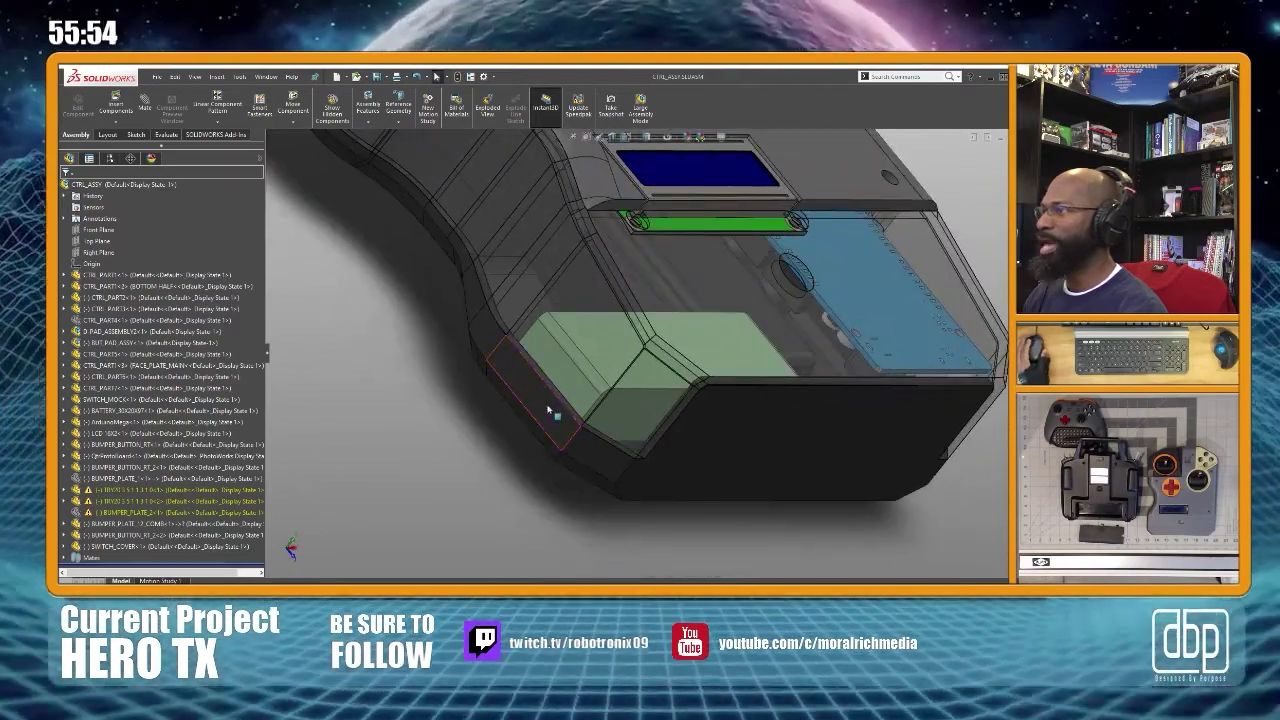
middle_drag(697, 346, 741, 349)
scroll(741, 349, up, 8)
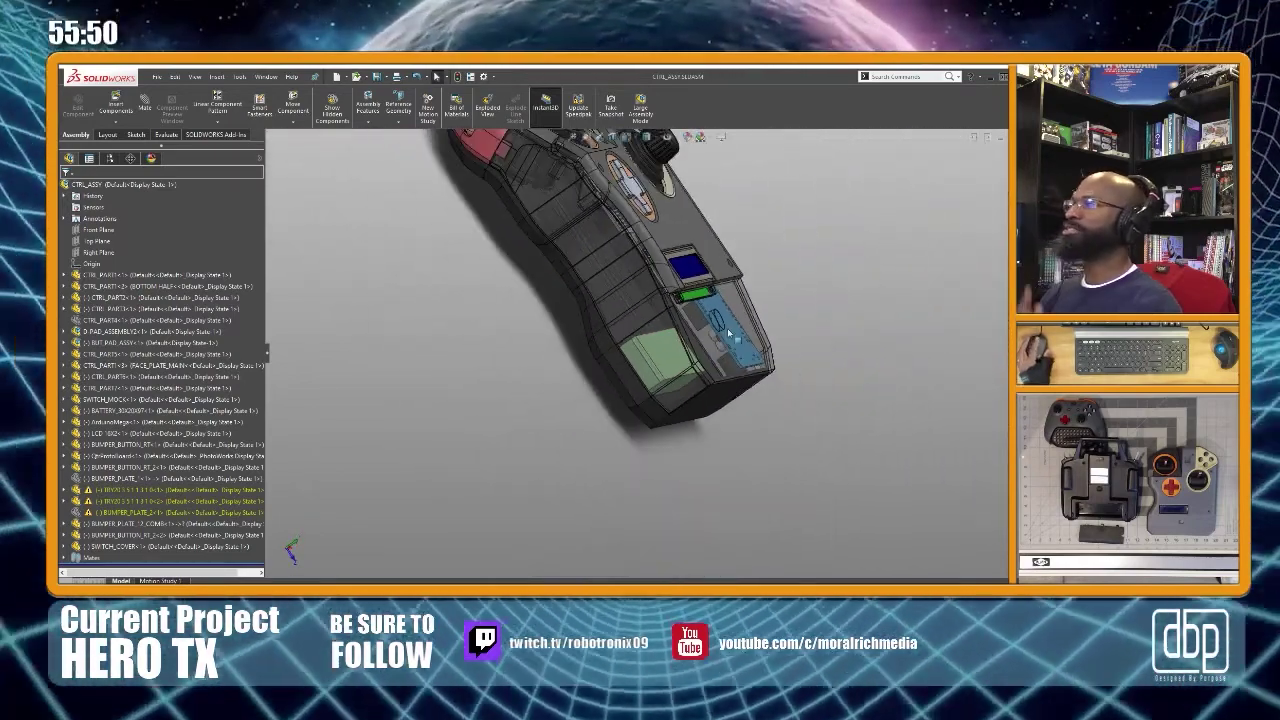
scroll(676, 212, down, 5)
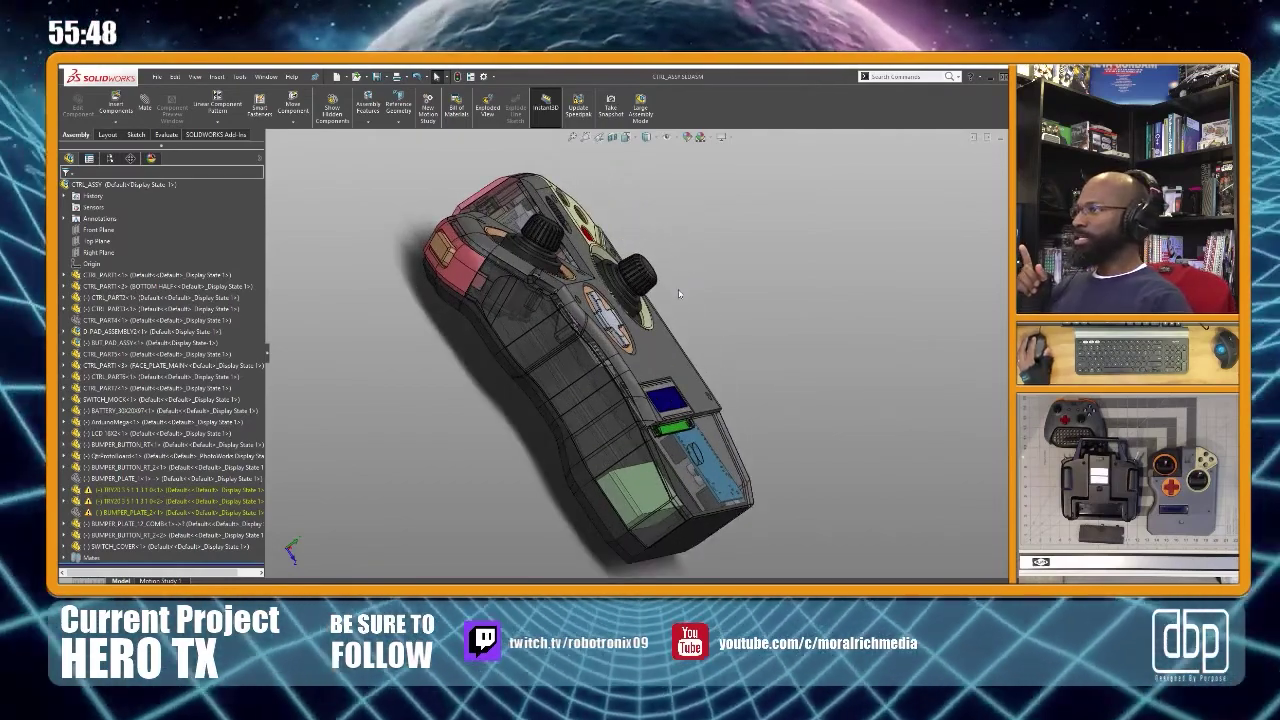
Inspect the controller's underside and grip side, checking the space between the battery, circuit board and lower housing
mouse_move(700, 324)
middle_down()
mouse_move(725, 296)
mouse_move(702, 321)
middle_up()
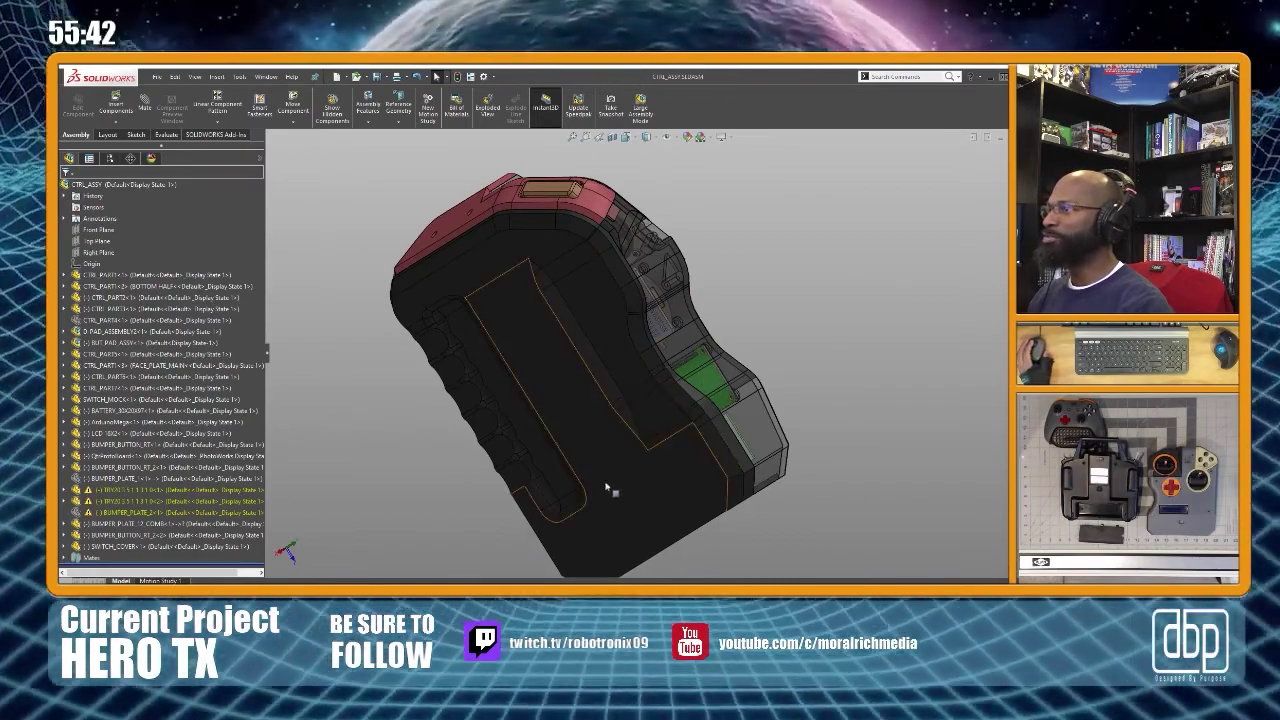
middle_drag(661, 453, 647, 447)
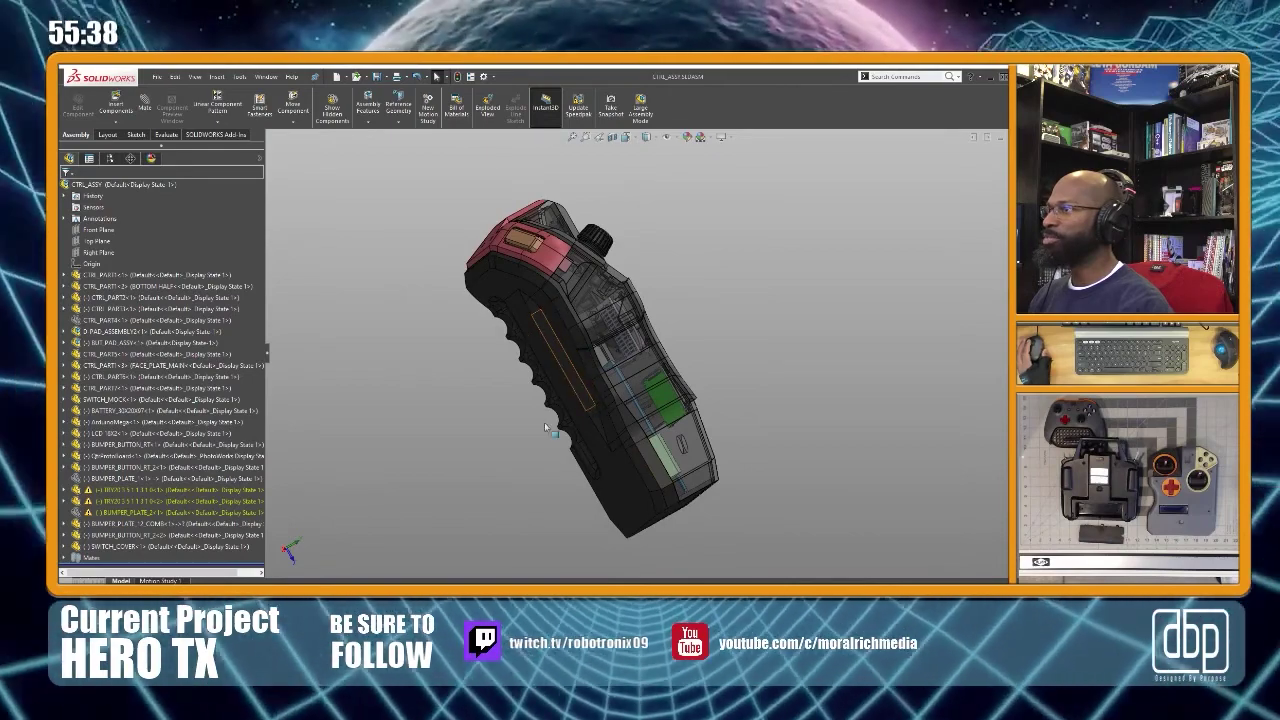
scroll(683, 457, down, 3)
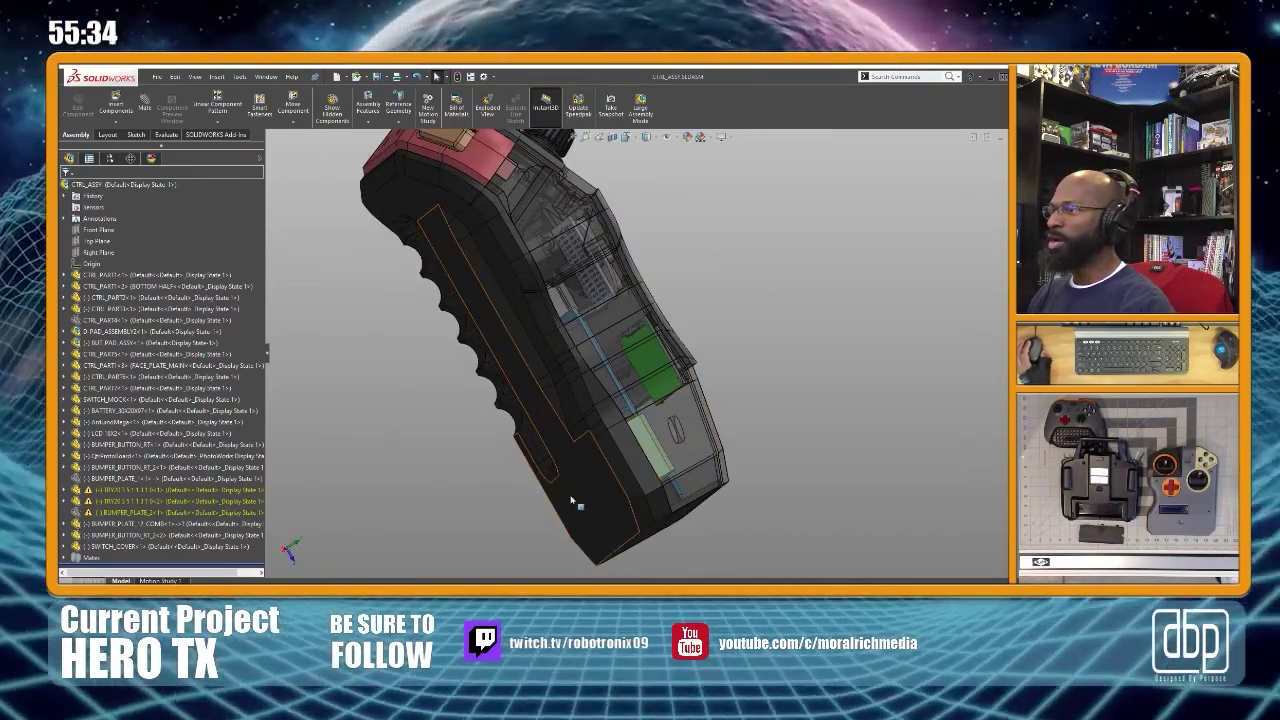
middle_drag(617, 383, 722, 343)
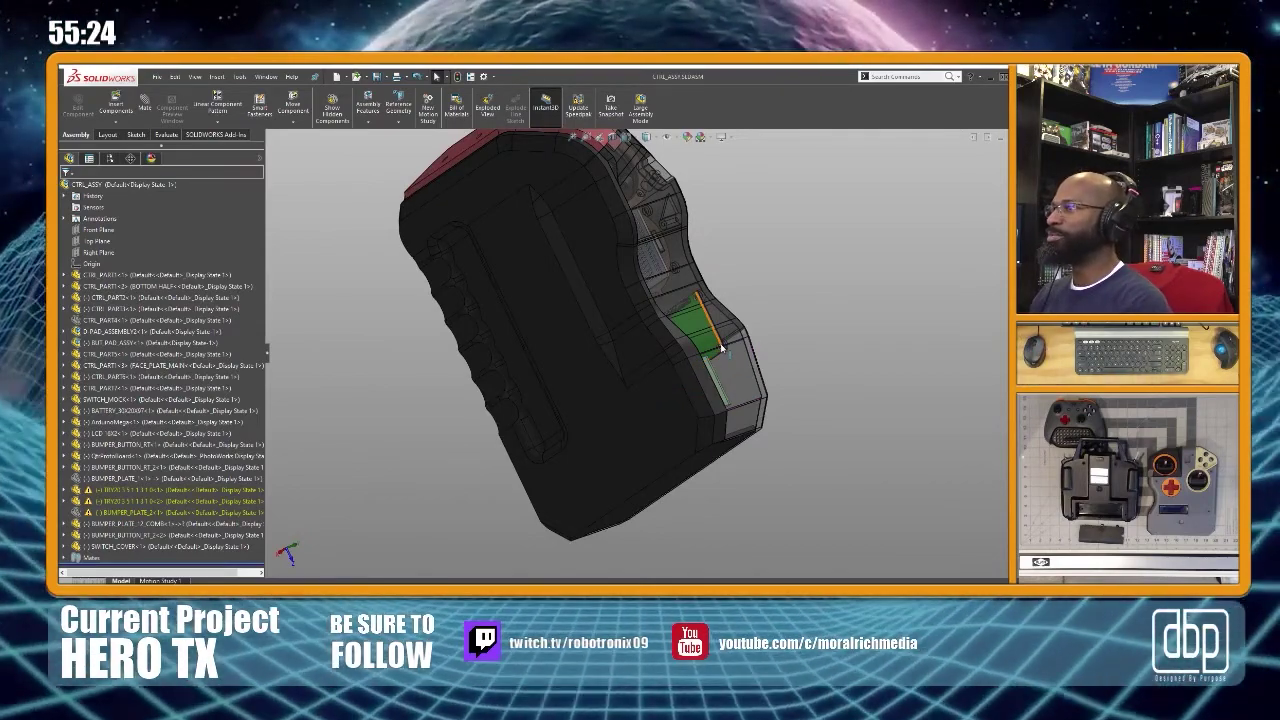
scroll(741, 254, down, 3)
middle_drag(682, 330, 660, 425)
scroll(660, 425, up, 2)
scroll(660, 425, down, 4)
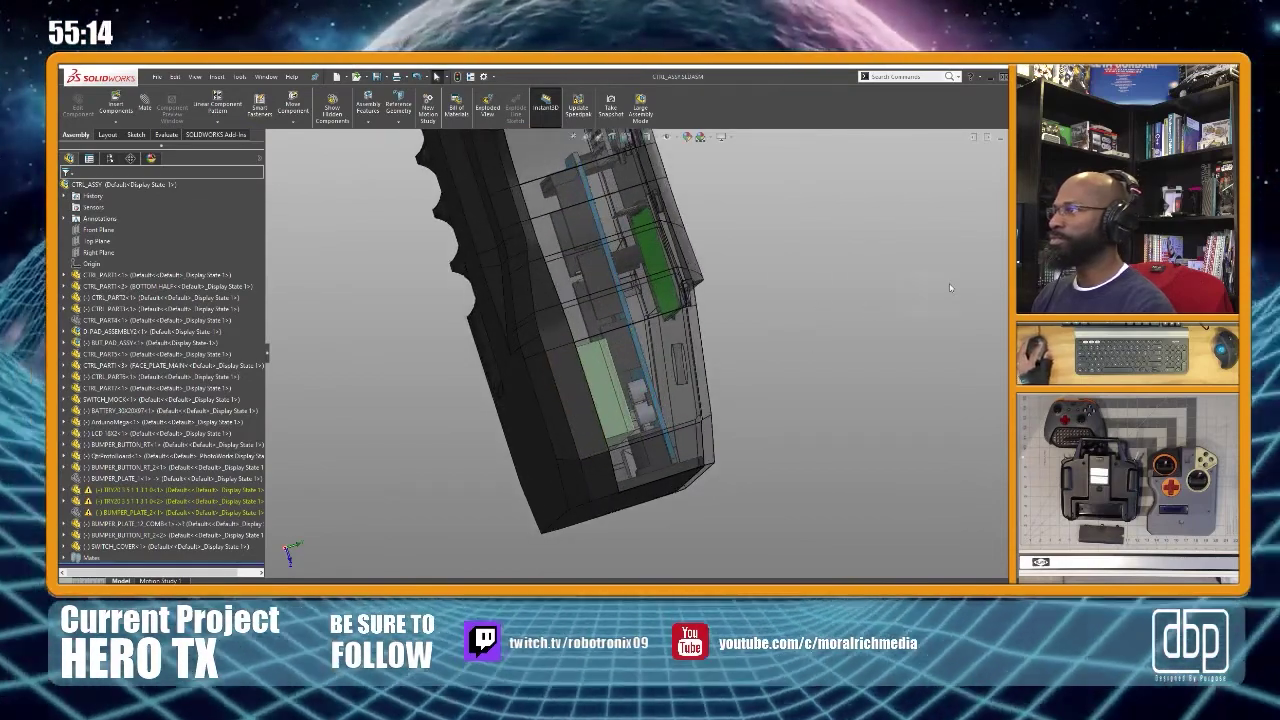
In the left side view, move the battery up inside the housing to just below the blue circuit board
key(ctrl+4)
key(ctrl+3)
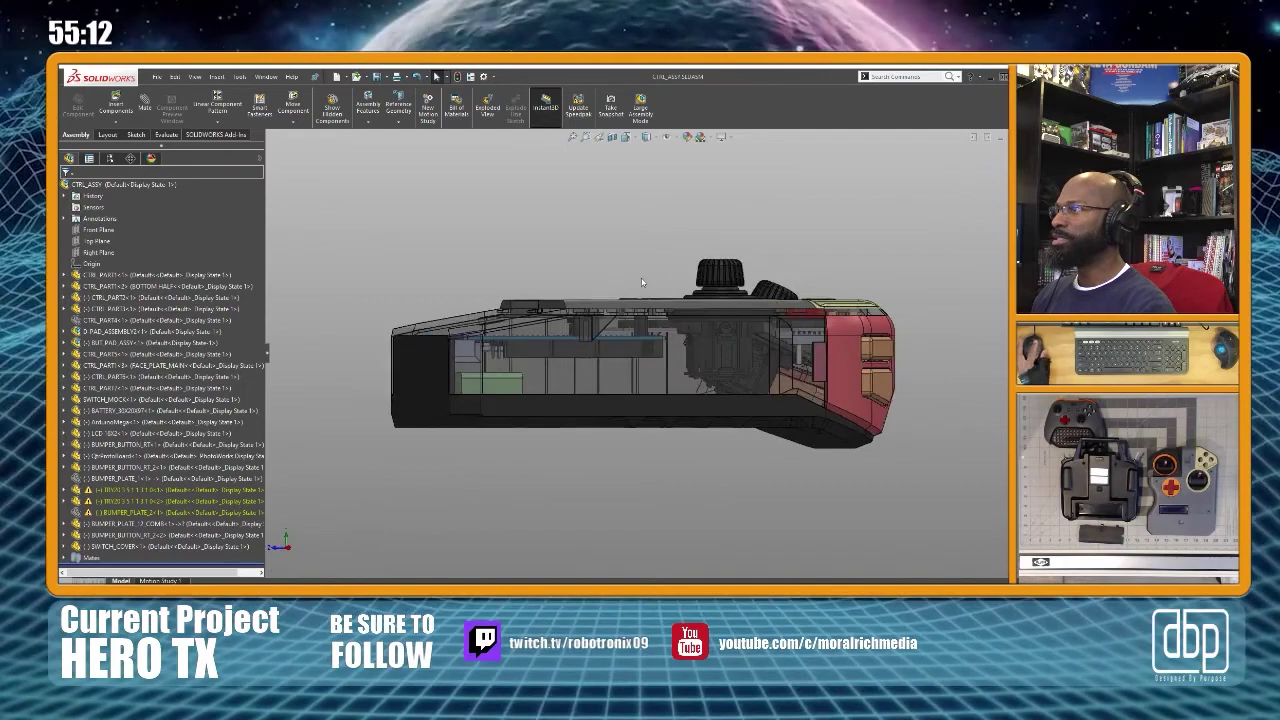
scroll(830, 388, down, 4)
scroll(830, 388, down, 1)
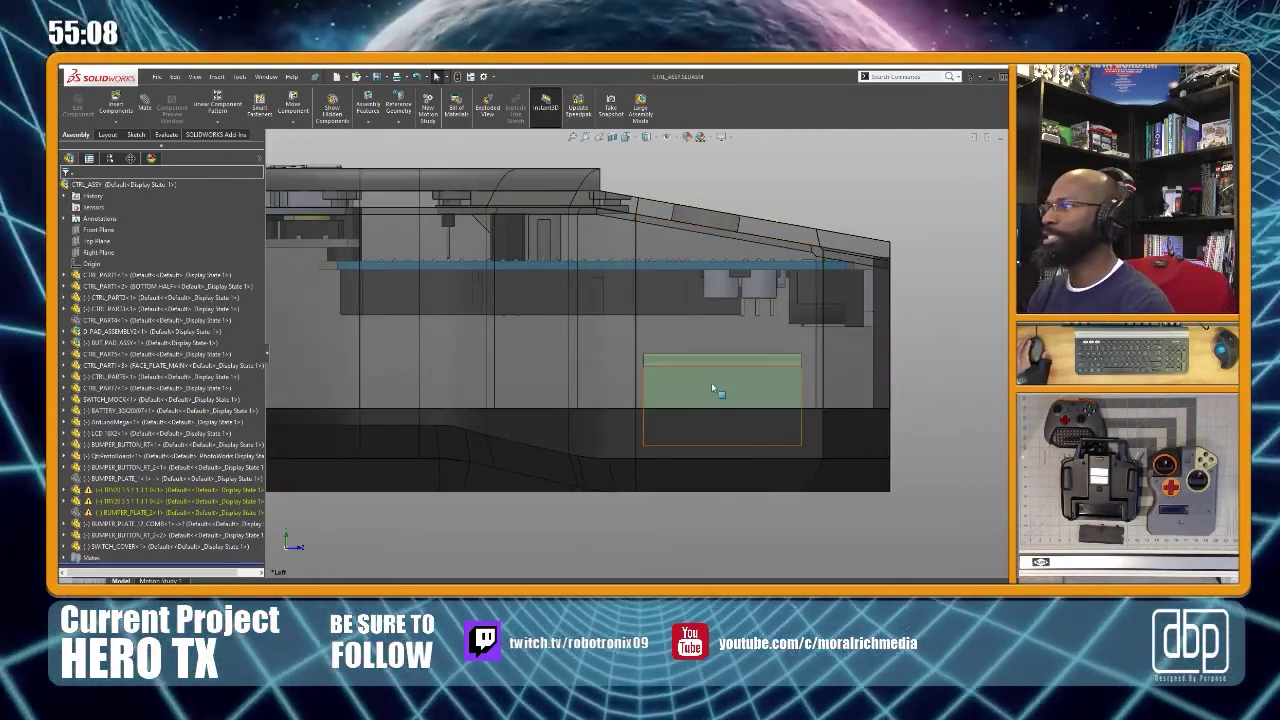
drag(712, 390, 708, 320)
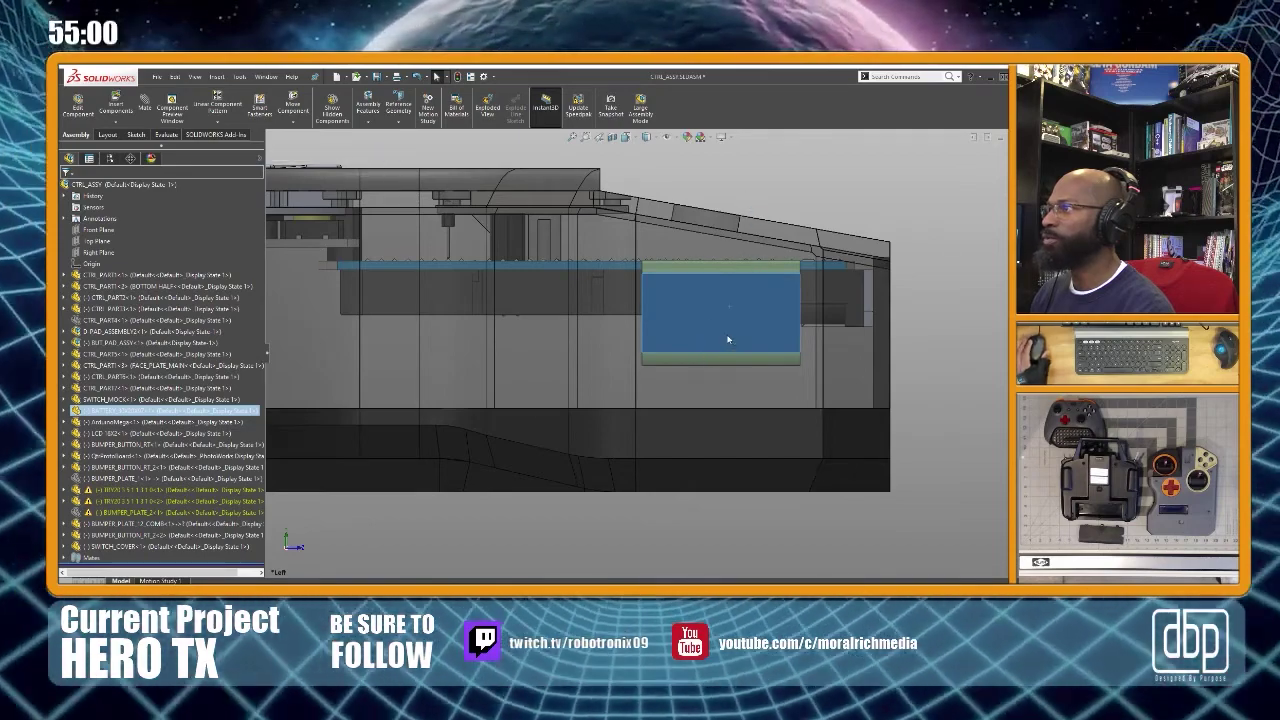
drag(719, 257, 731, 345)
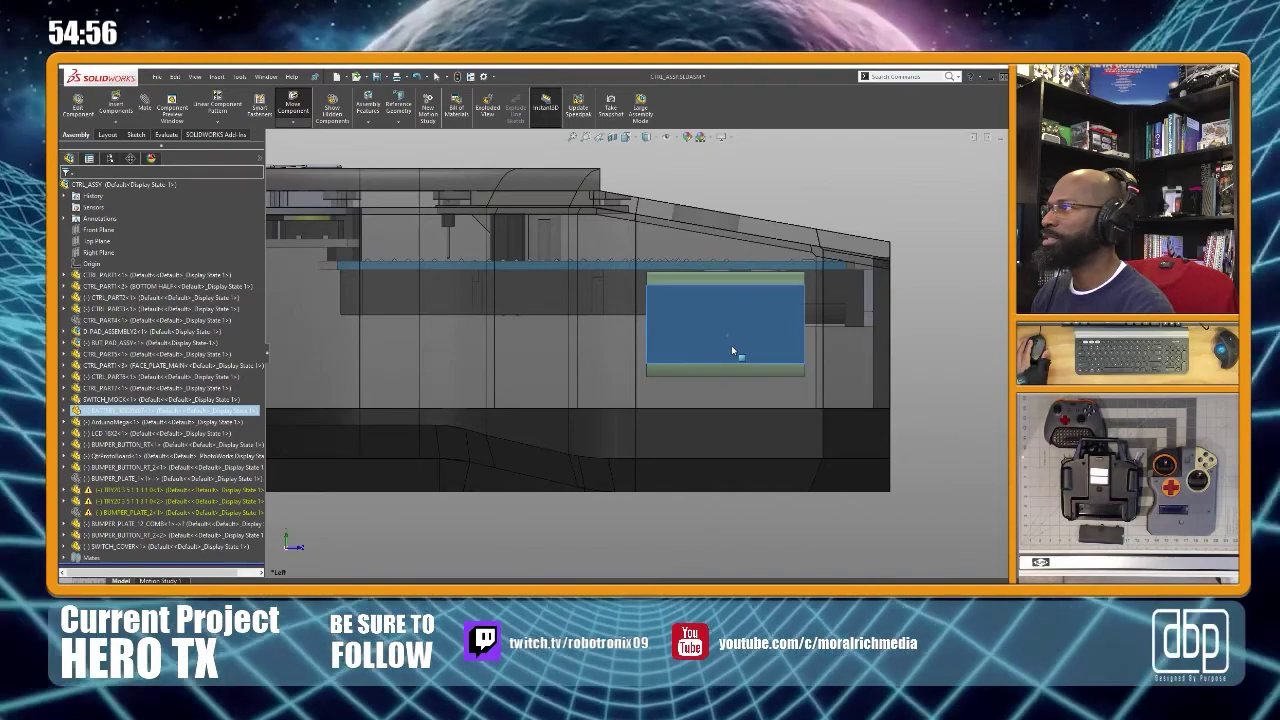
Check the raised battery's position relative to the display, circuit board and housing walls from the top, rear and side
middle_drag(957, 349, 641, 432)
key(ctrl+5)
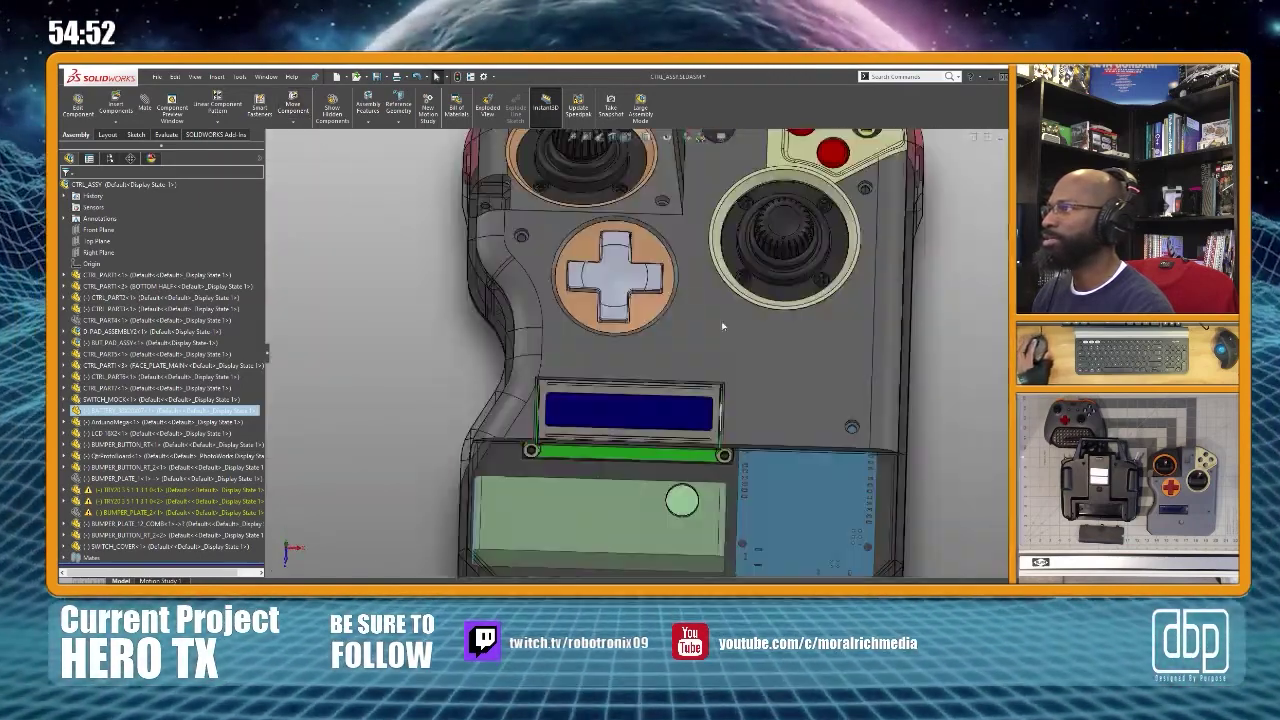
scroll(635, 508, down, 2)
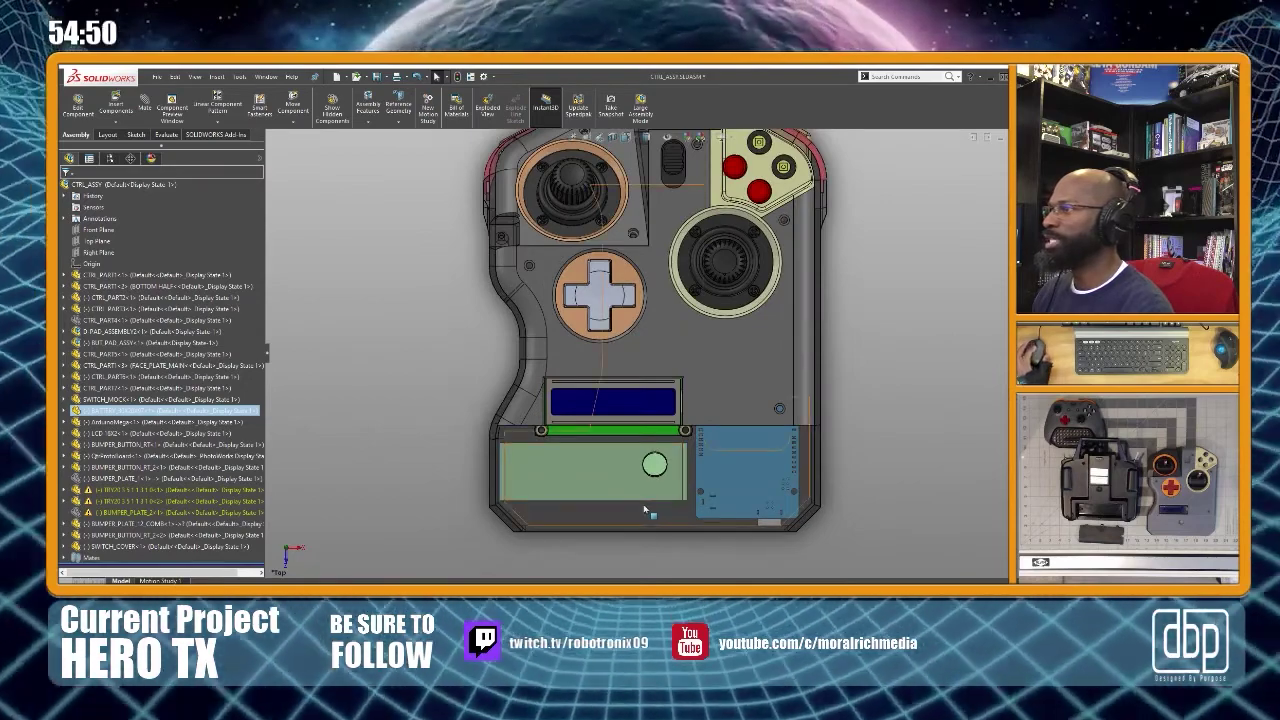
scroll(631, 504, down, 1)
middle_drag(638, 442, 621, 342)
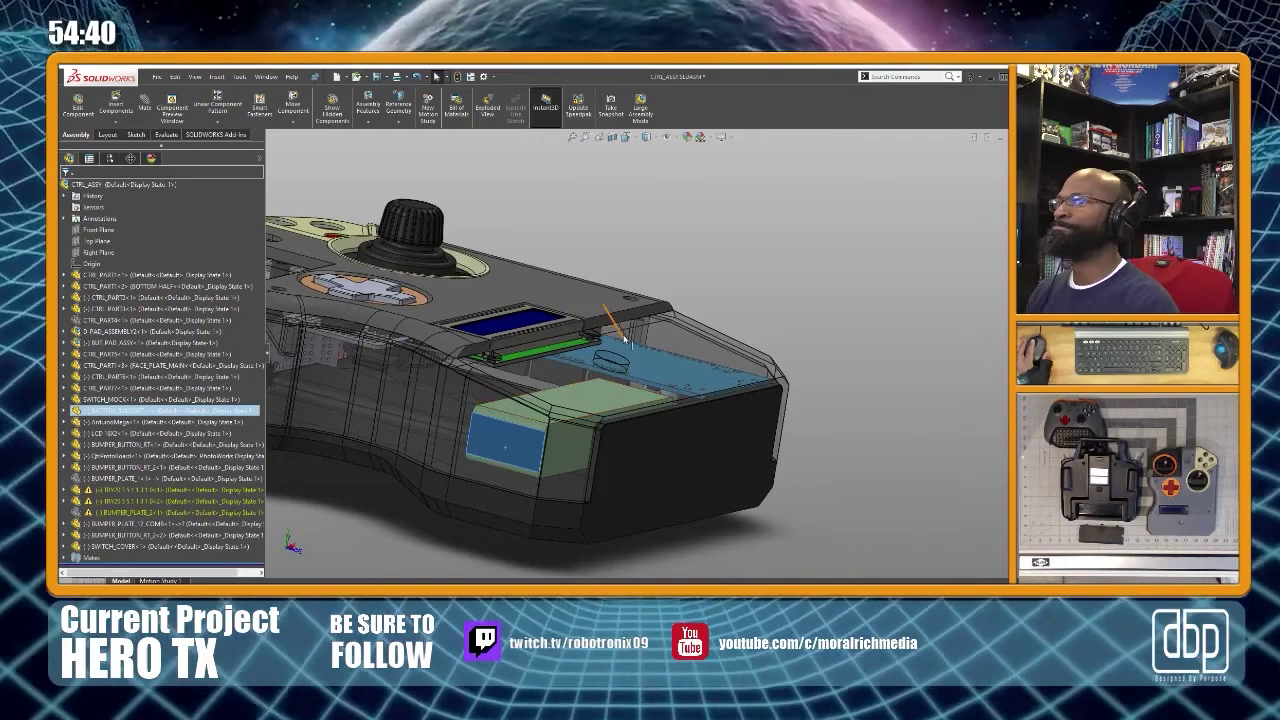
middle_drag(560, 365, 614, 292)
scroll(612, 382, up, 3)
scroll(628, 358, down, 5)
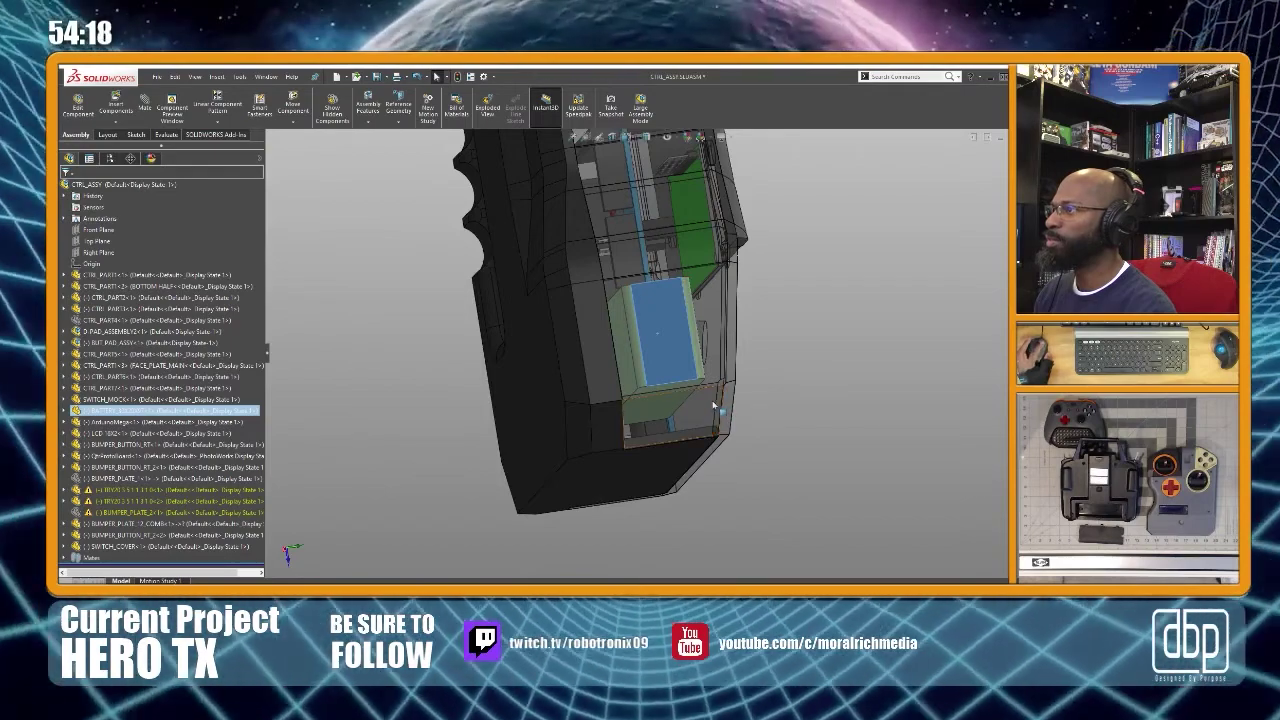
middle_drag(684, 408, 643, 440)
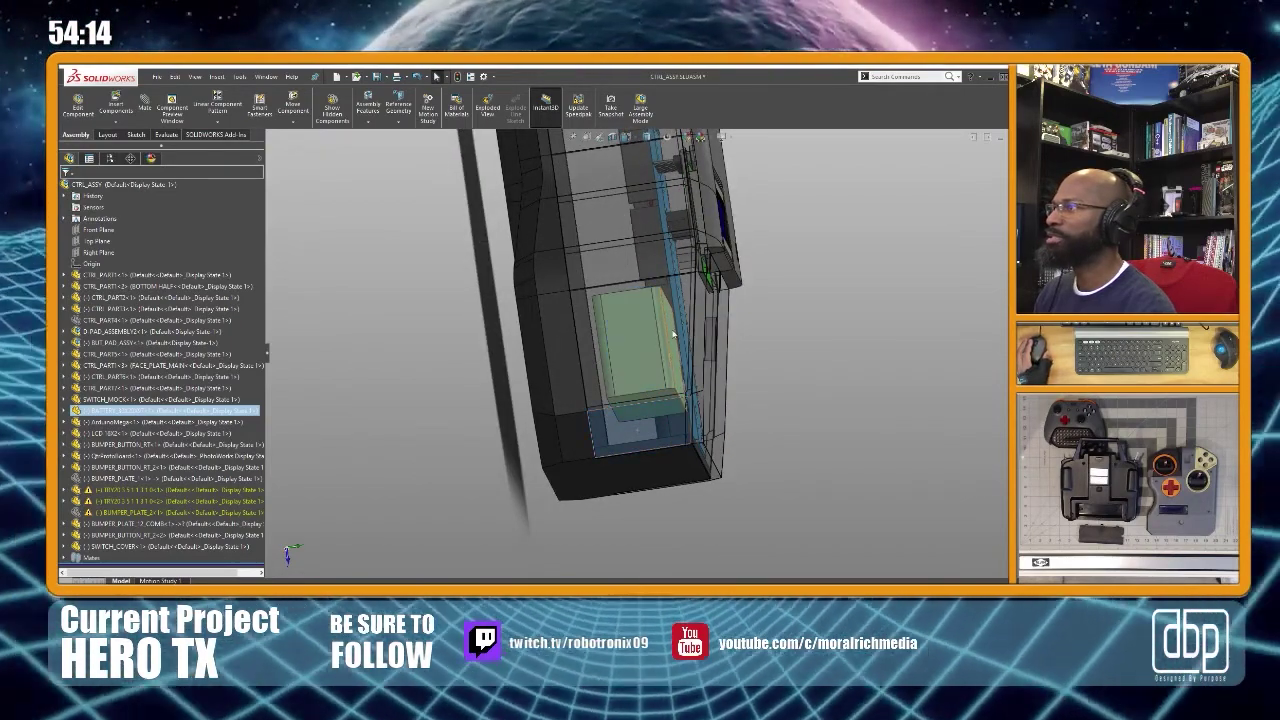
Open the upper housing part on its own and view its outer face and cutouts
click(666, 368)
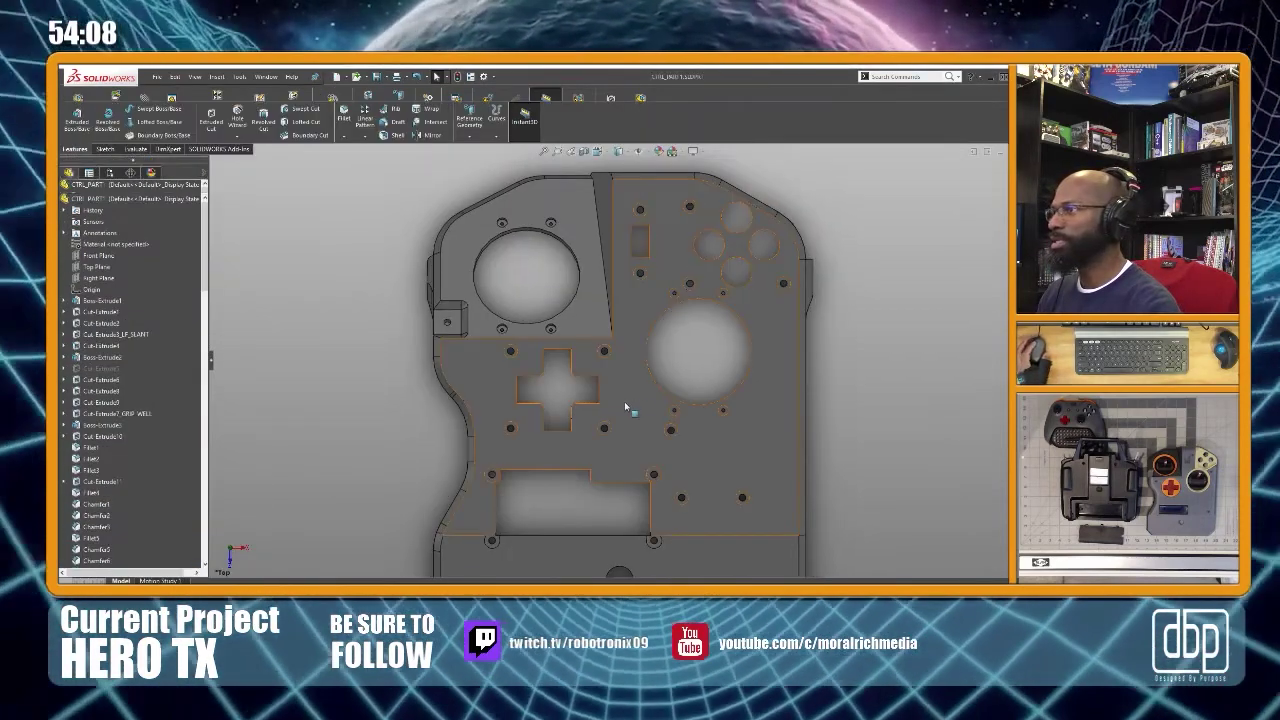
scroll(625, 402, up, 3)
middle_drag(576, 446, 574, 386)
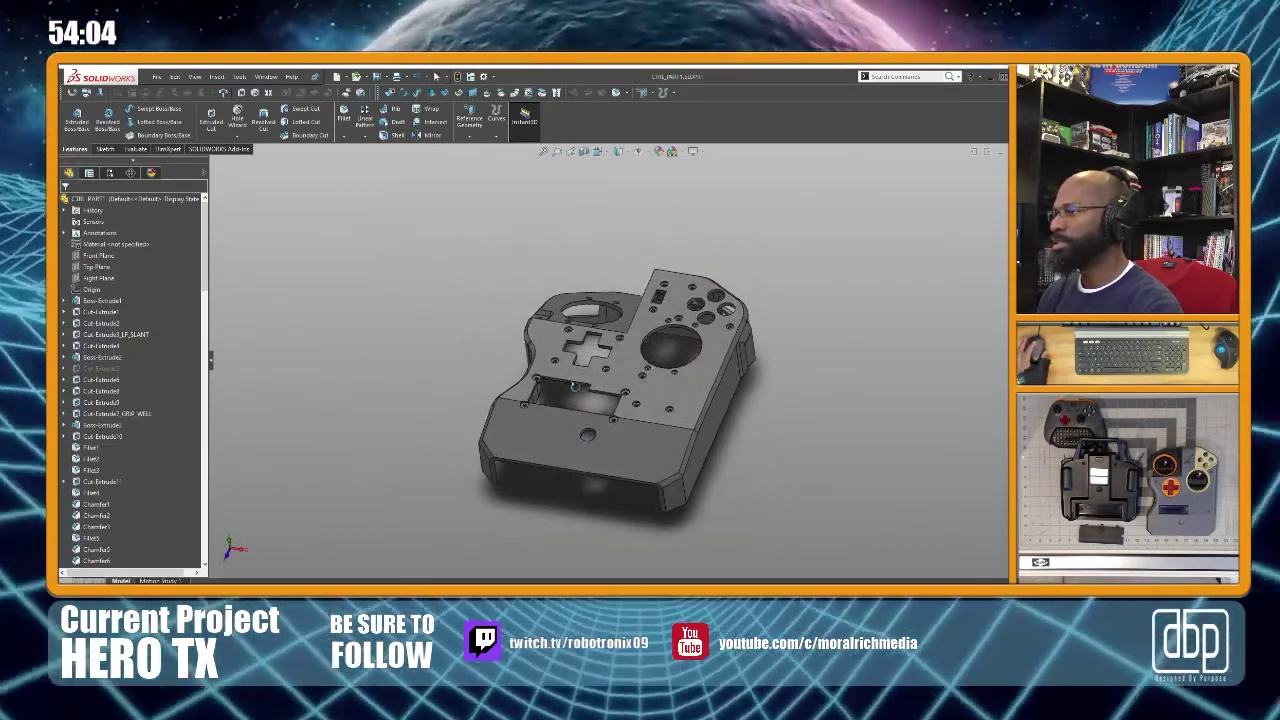
middle_drag(552, 440, 695, 408)
scroll(628, 414, down, 2)
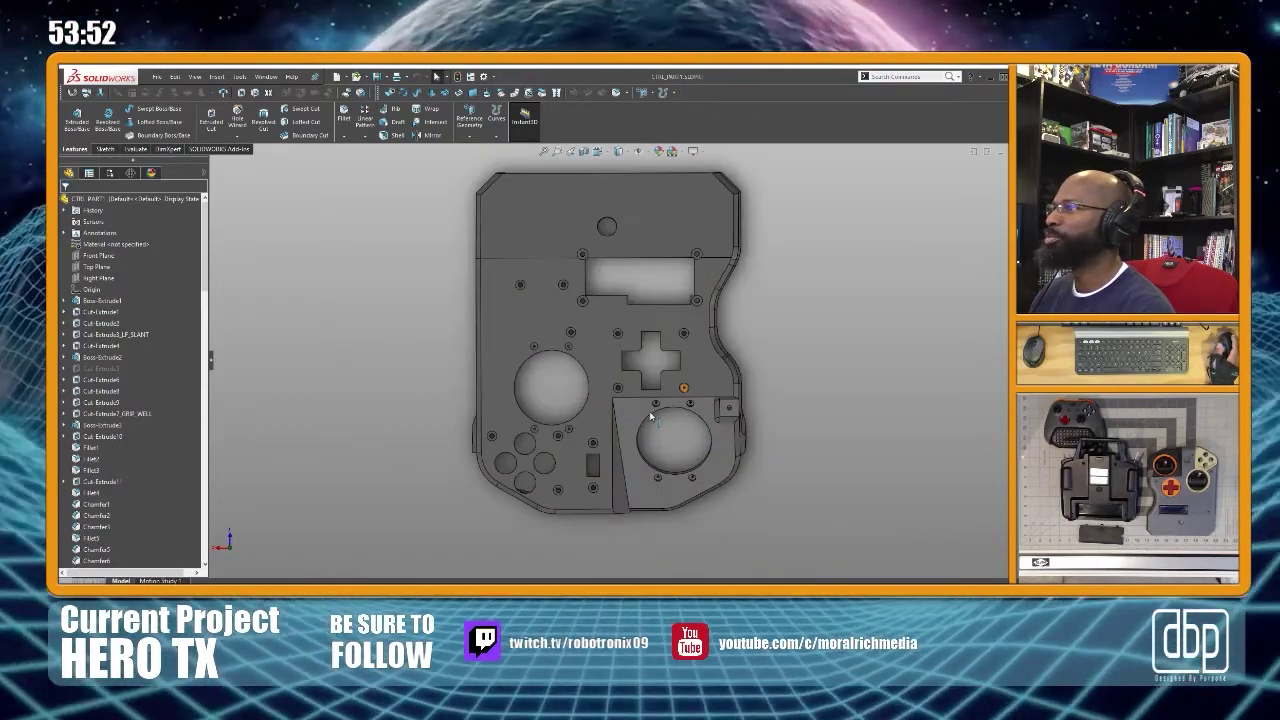
Examine the inside of the upper housing, including the curved grip wall, display opening and side profile
middle_drag(553, 348, 717, 358)
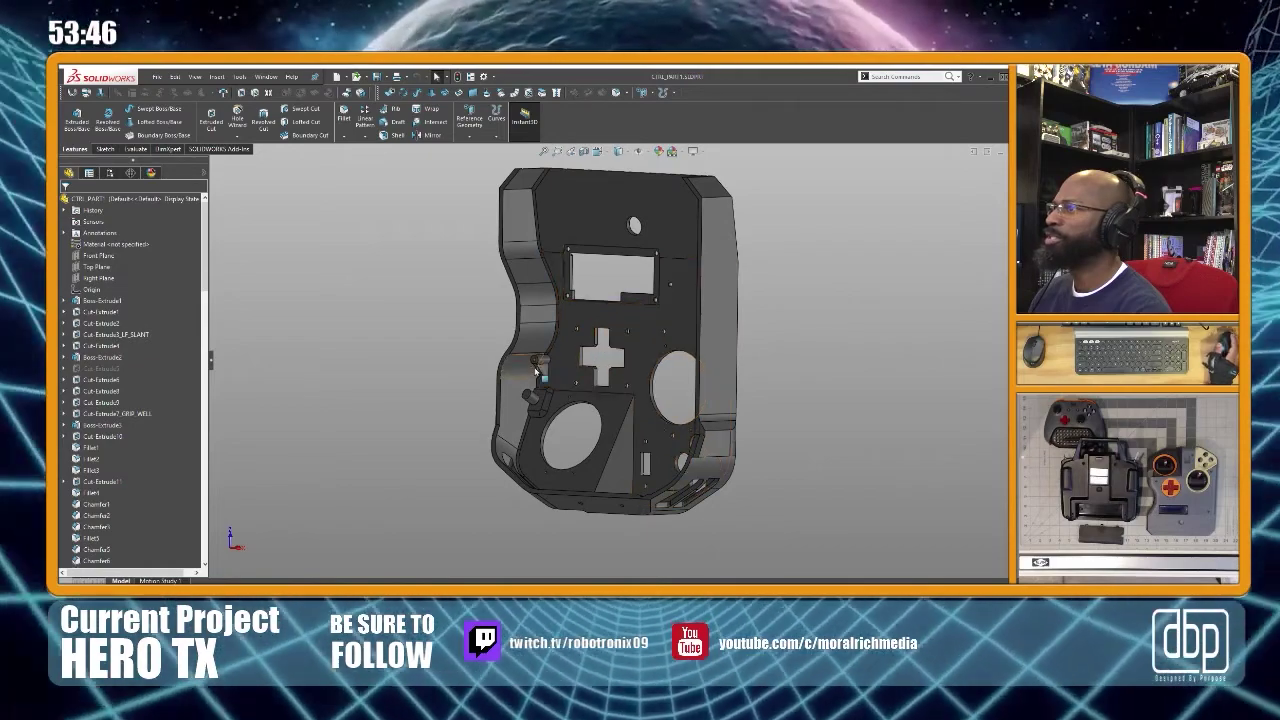
scroll(580, 265, down, 3)
scroll(600, 255, up, 2)
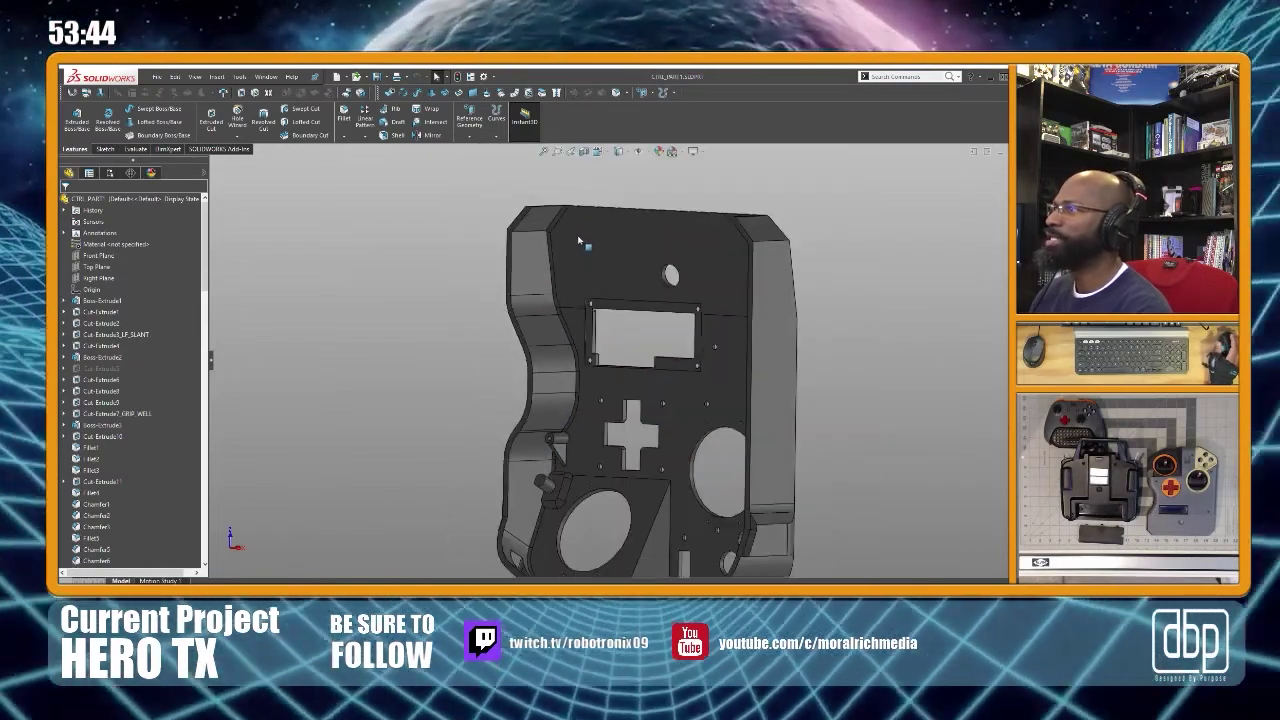
scroll(627, 267, up, 2)
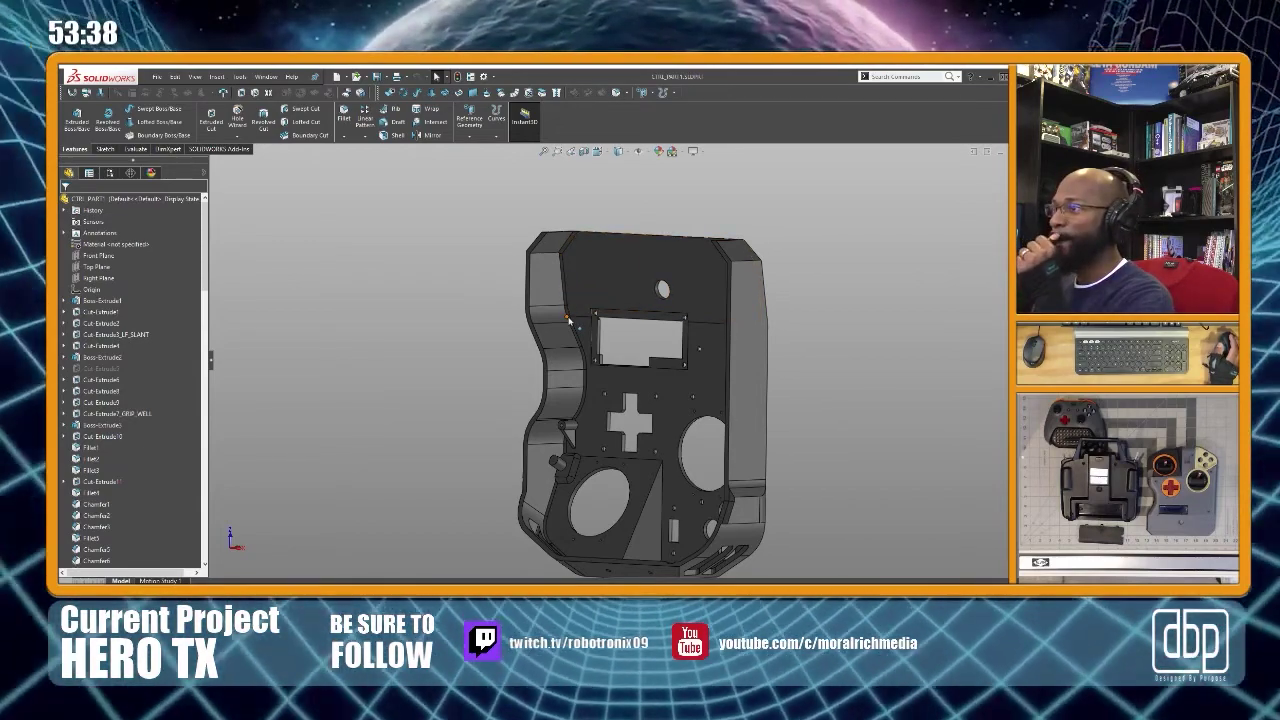
middle_drag(567, 318, 620, 358)
scroll(620, 358, down, 2)
scroll(620, 358, up, 2)
scroll(684, 414, down, 2)
scroll(683, 416, up, 3)
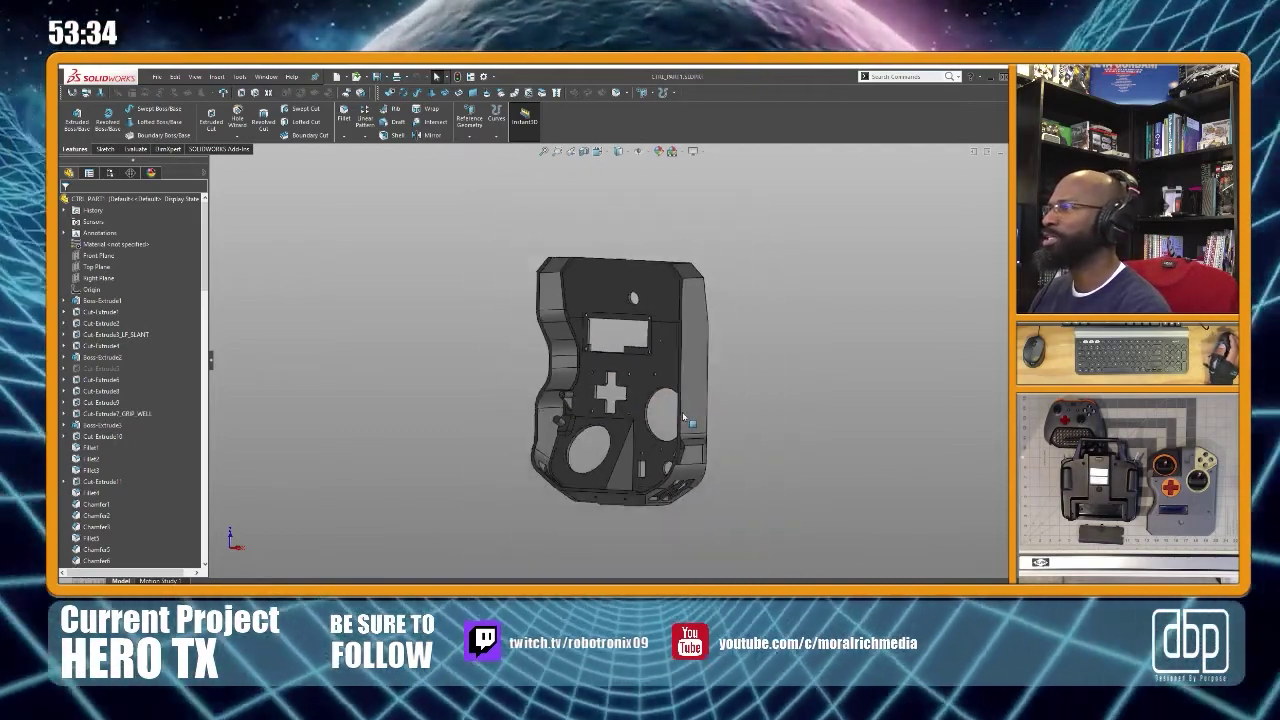
scroll(684, 416, down, 3)
middle_drag(657, 370, 597, 387)
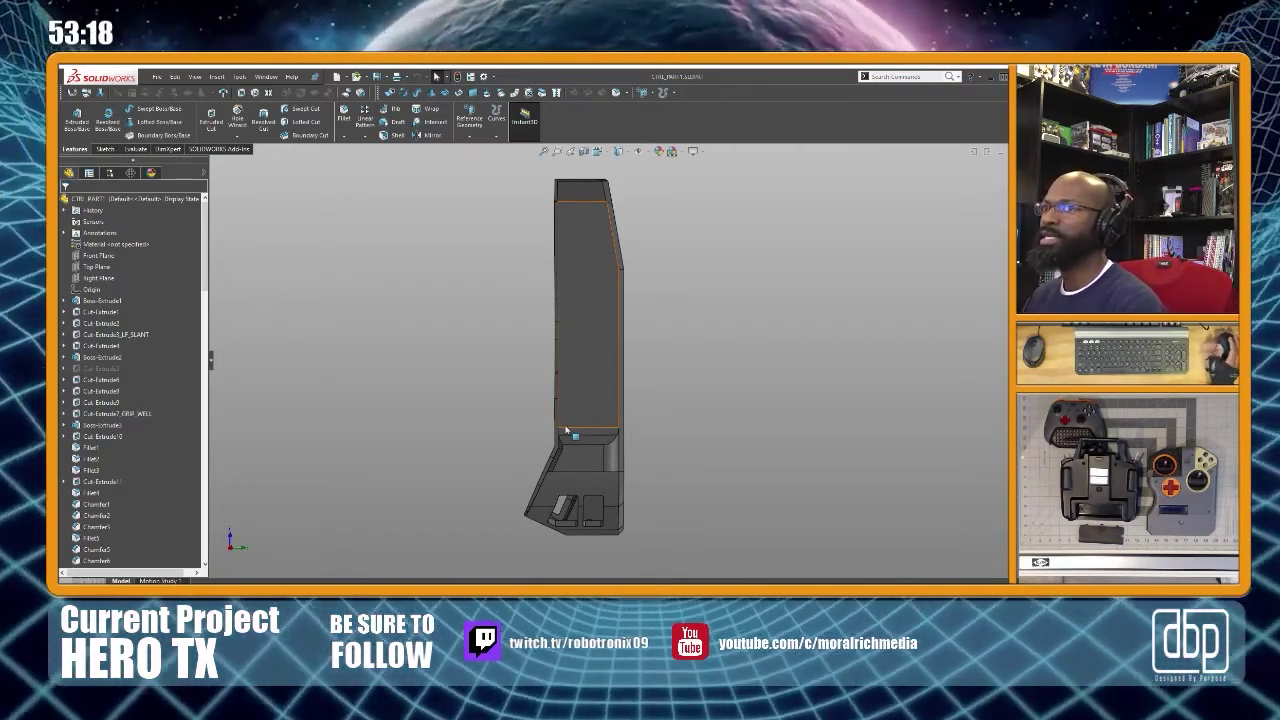
Inspect the bosses and support rib inside the upper housing beside the angled joystick opening
middle_drag(555, 440, 637, 426)
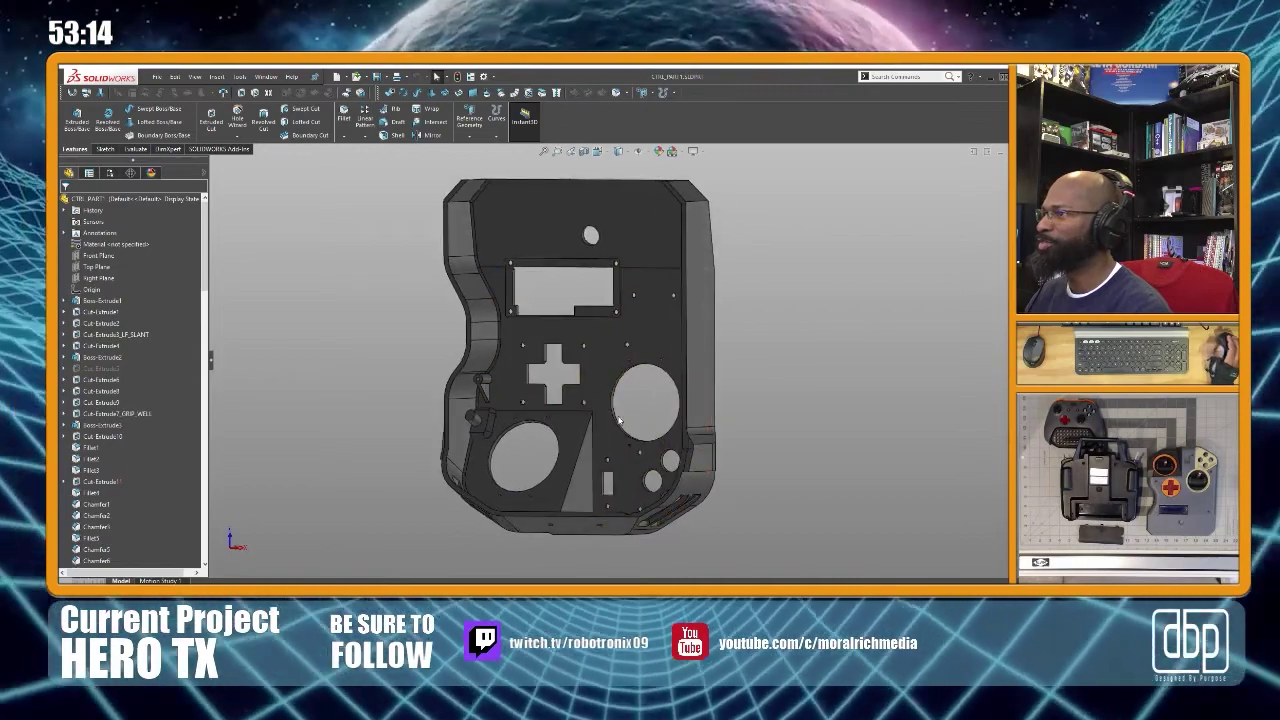
scroll(558, 413, down, 3)
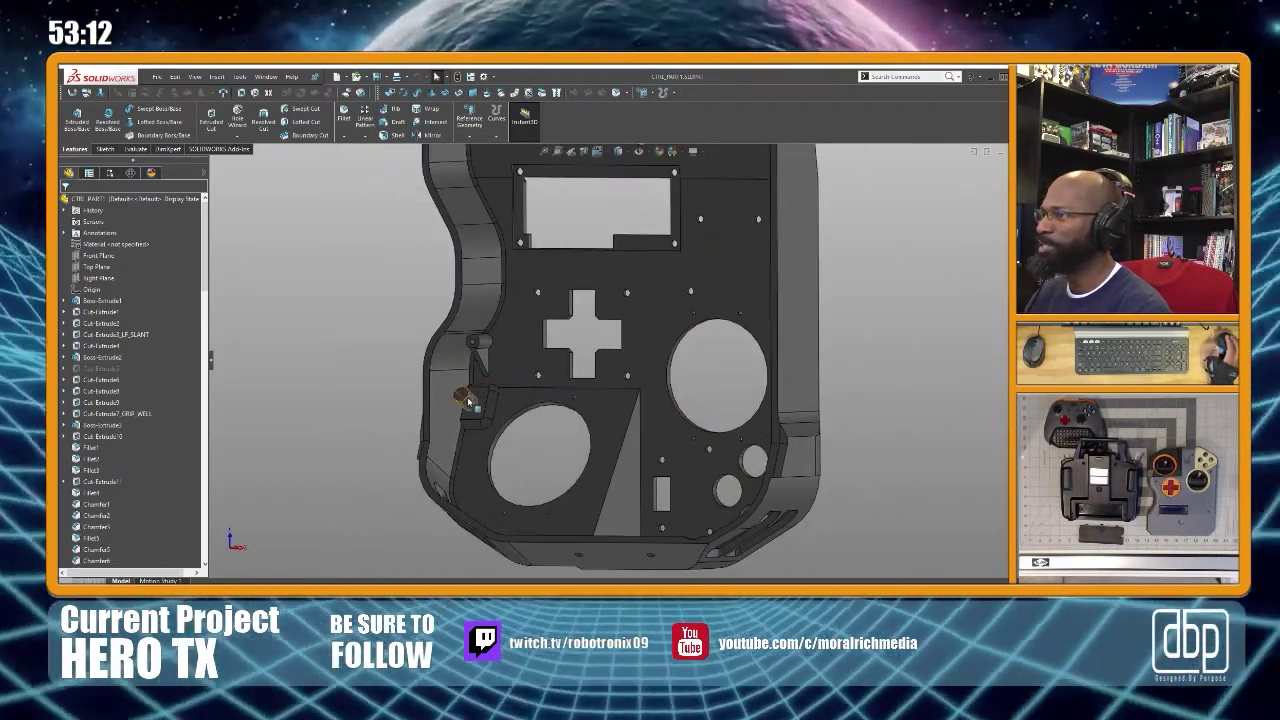
mouse_move(462, 398)
middle_down()
mouse_move(471, 391)
mouse_move(455, 413)
middle_up()
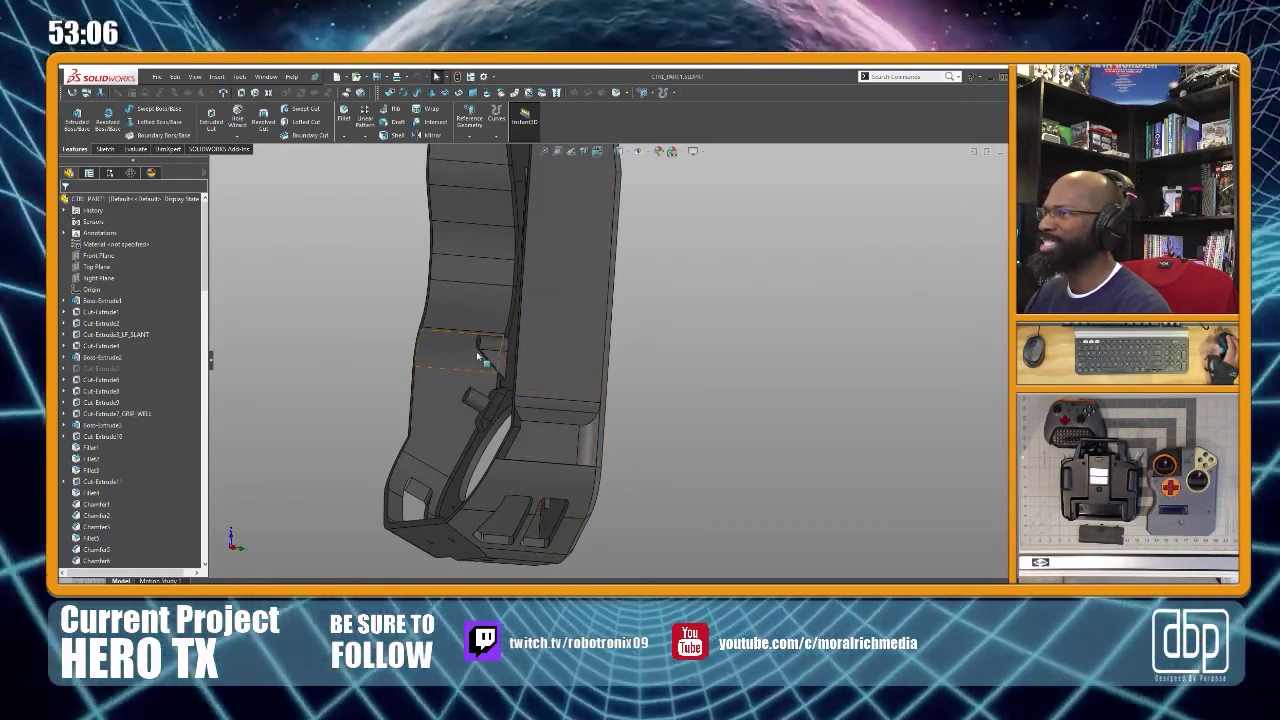
middle_drag(486, 366, 532, 376)
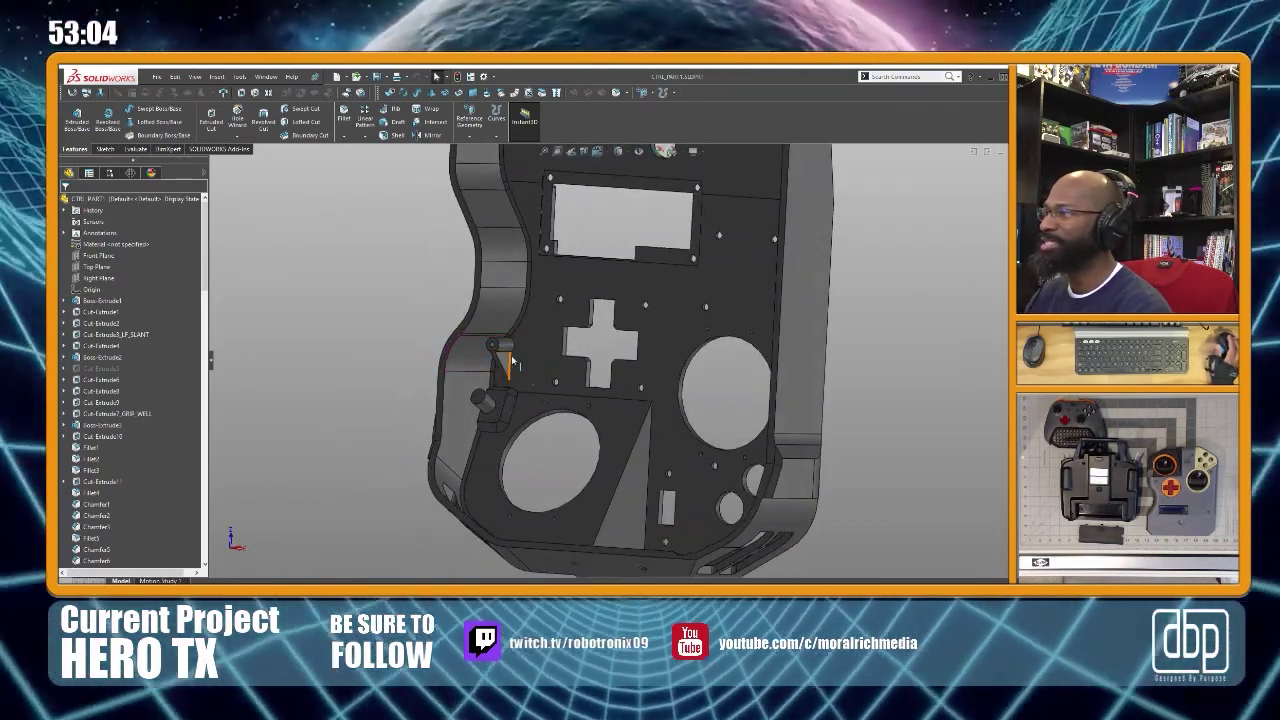
scroll(527, 358, up, 3)
scroll(633, 344, down, 2)
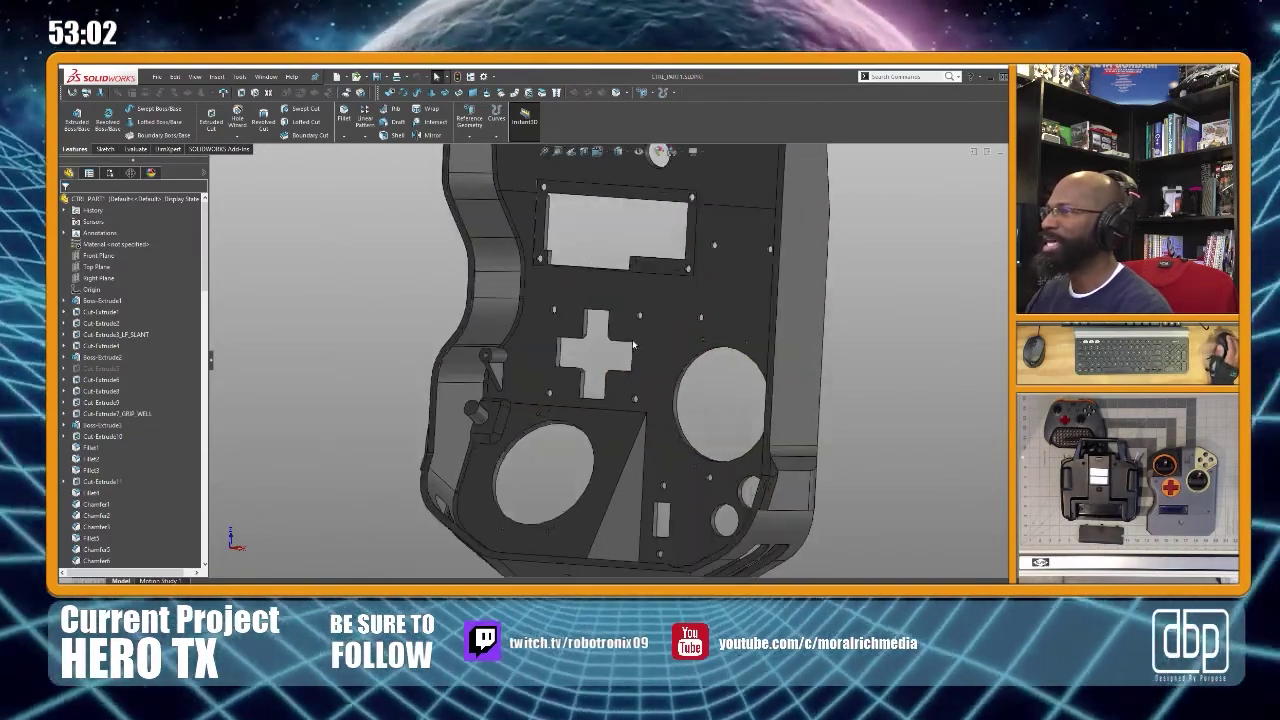
Examine the inside of the upper housing around the display opening and the clear area at its upper end
middle_drag(585, 335, 648, 338)
scroll(652, 342, up, 1)
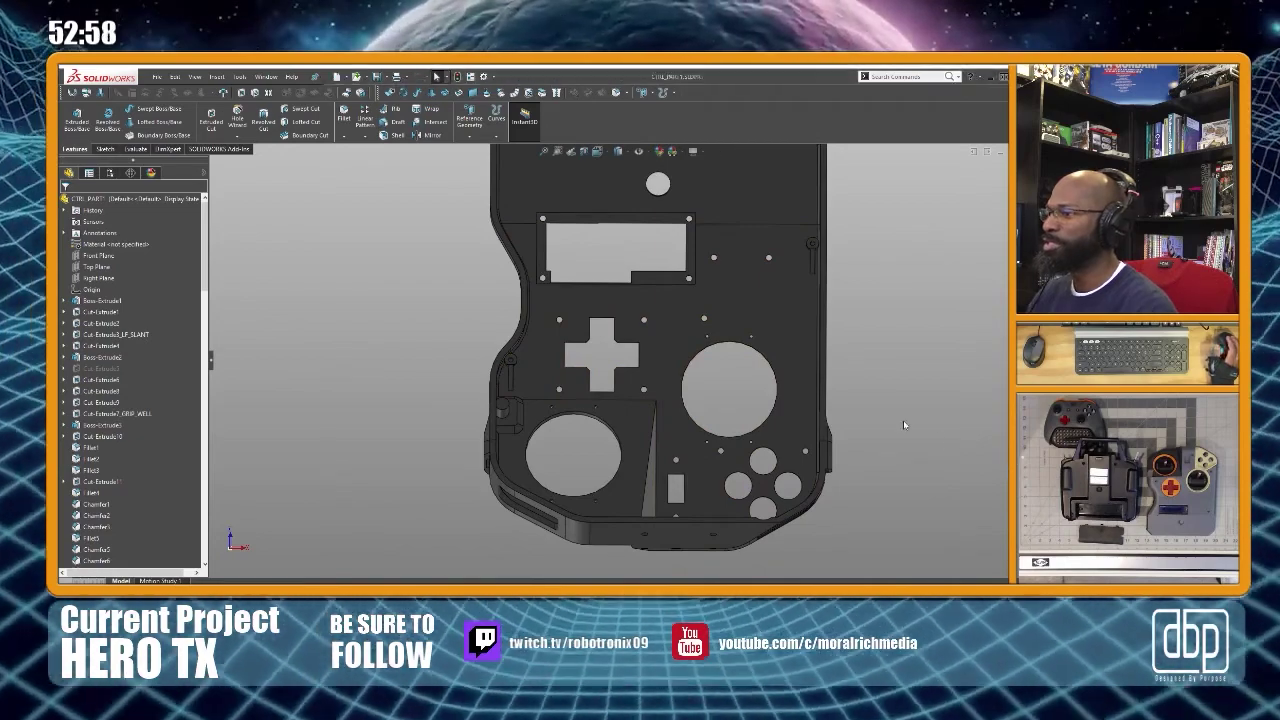
scroll(760, 300, up, 1)
middle_drag(562, 355, 583, 404)
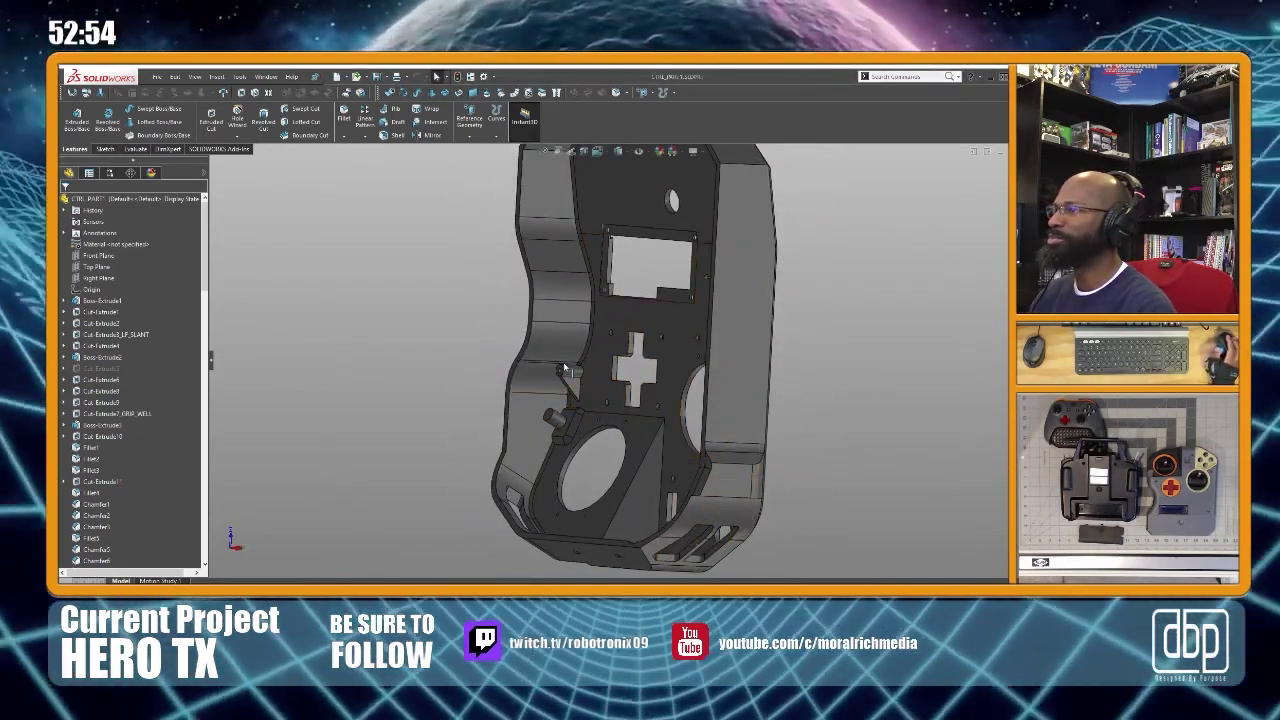
middle_drag(636, 302, 664, 245)
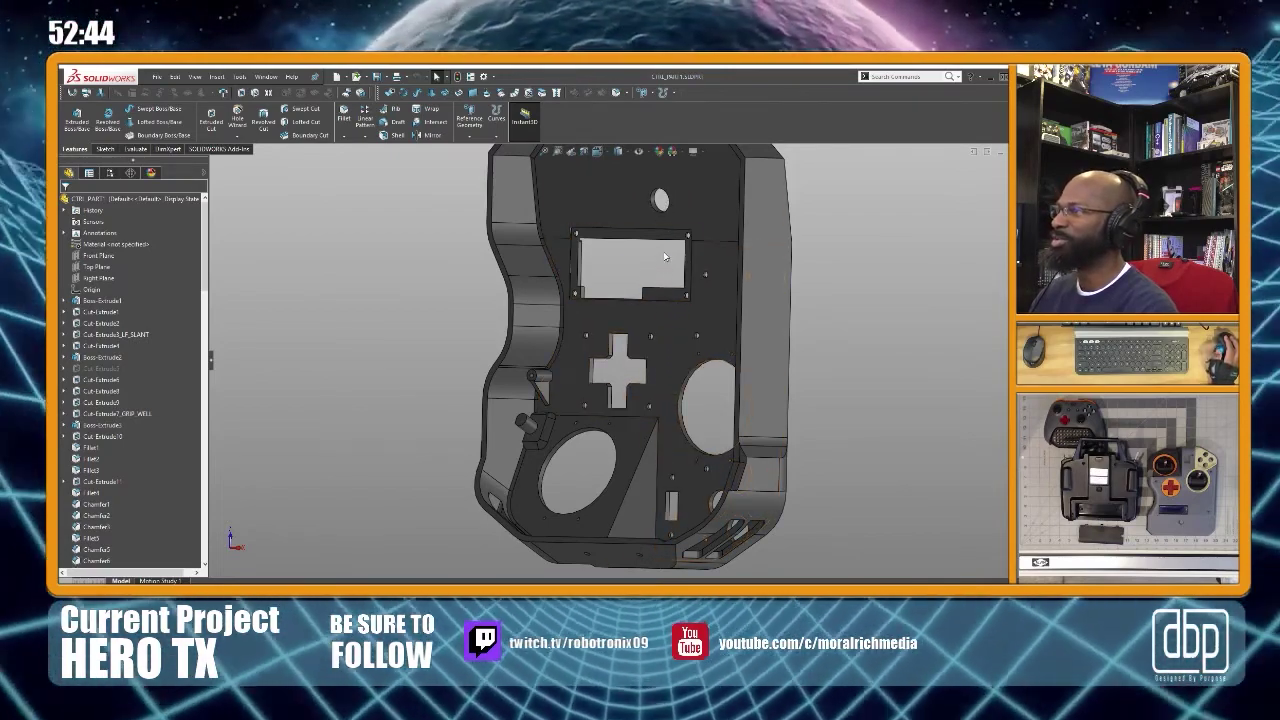
scroll(660, 195, up, 3)
scroll(655, 325, down, 10)
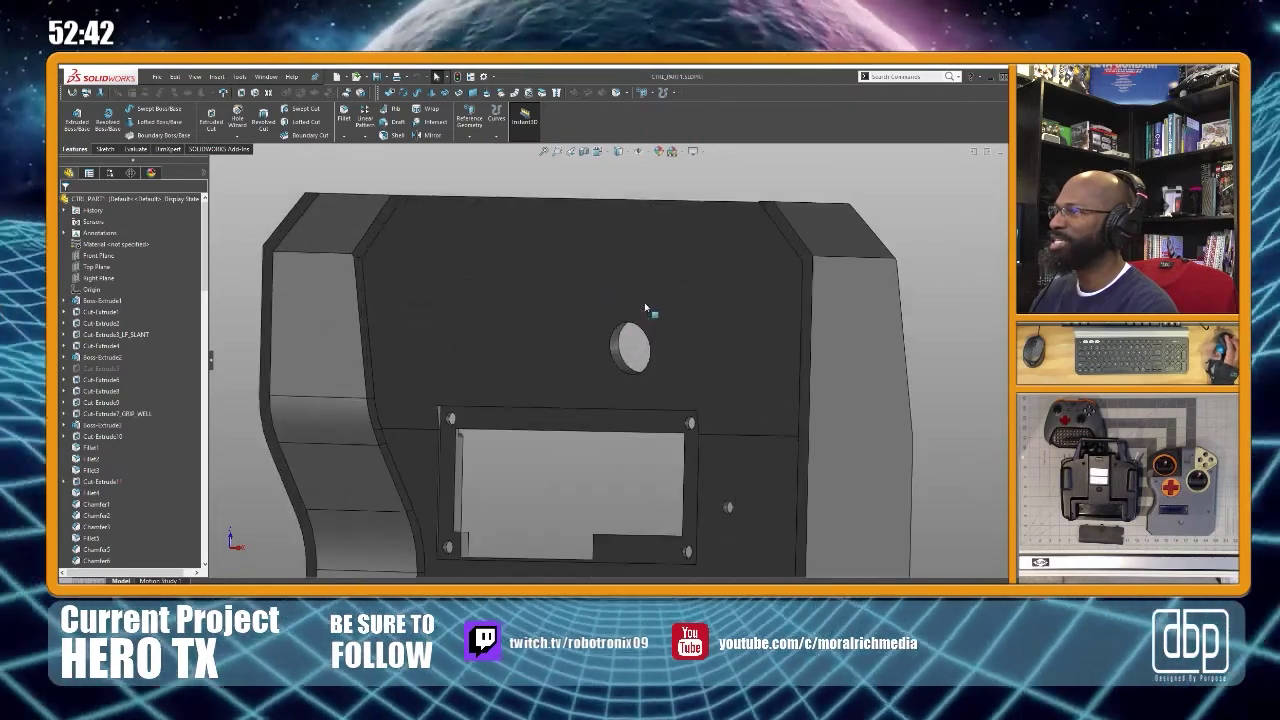
Inspect the side walls and cavity depth at the upper end of the housing from both sides
scroll(667, 327, up, 3)
middle_drag(667, 327, 645, 352)
scroll(622, 350, up, 2)
scroll(664, 374, up, 3)
middle_drag(710, 452, 574, 266)
scroll(560, 309, down, 3)
middle_drag(560, 309, 452, 307)
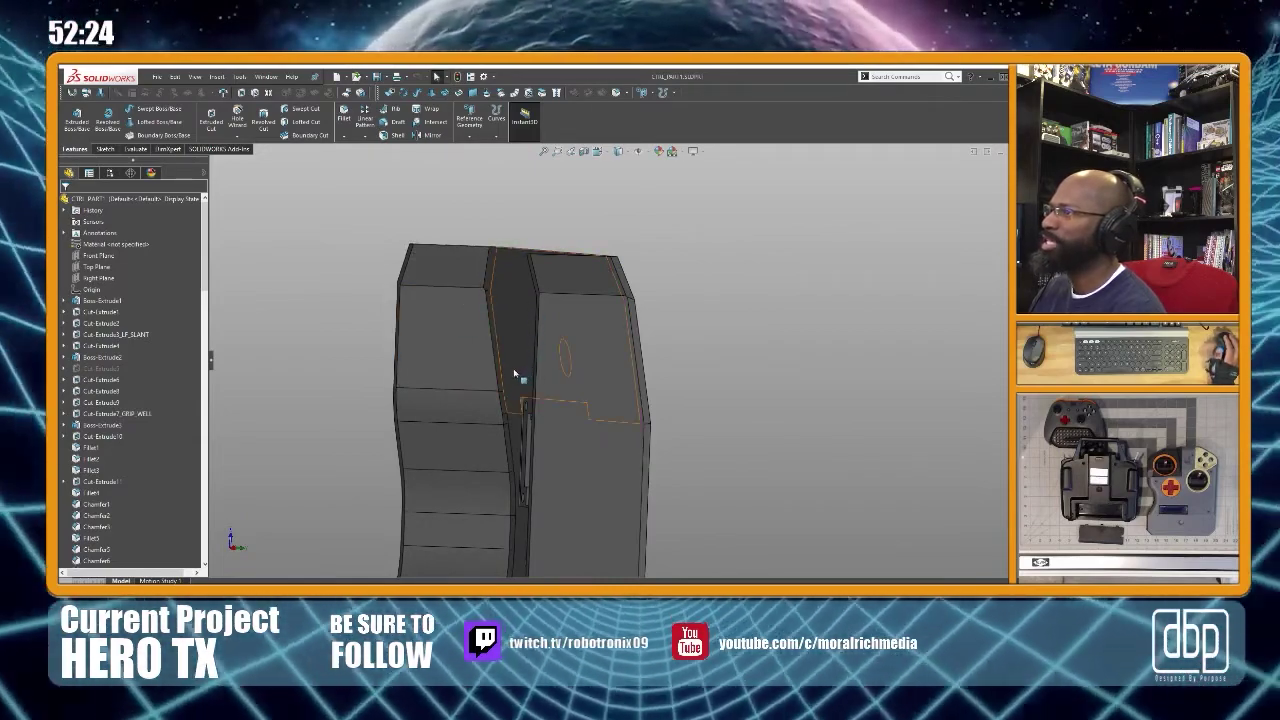
middle_drag(505, 320, 593, 340)
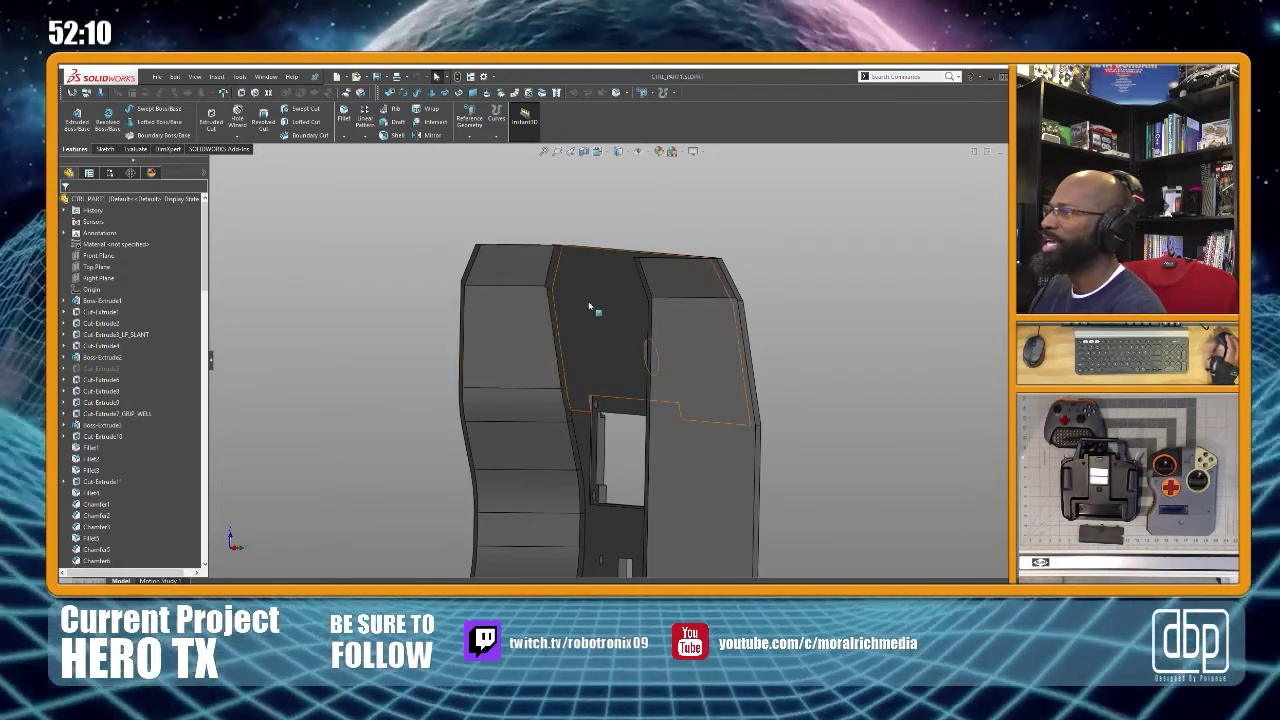
middle_drag(547, 302, 566, 346)
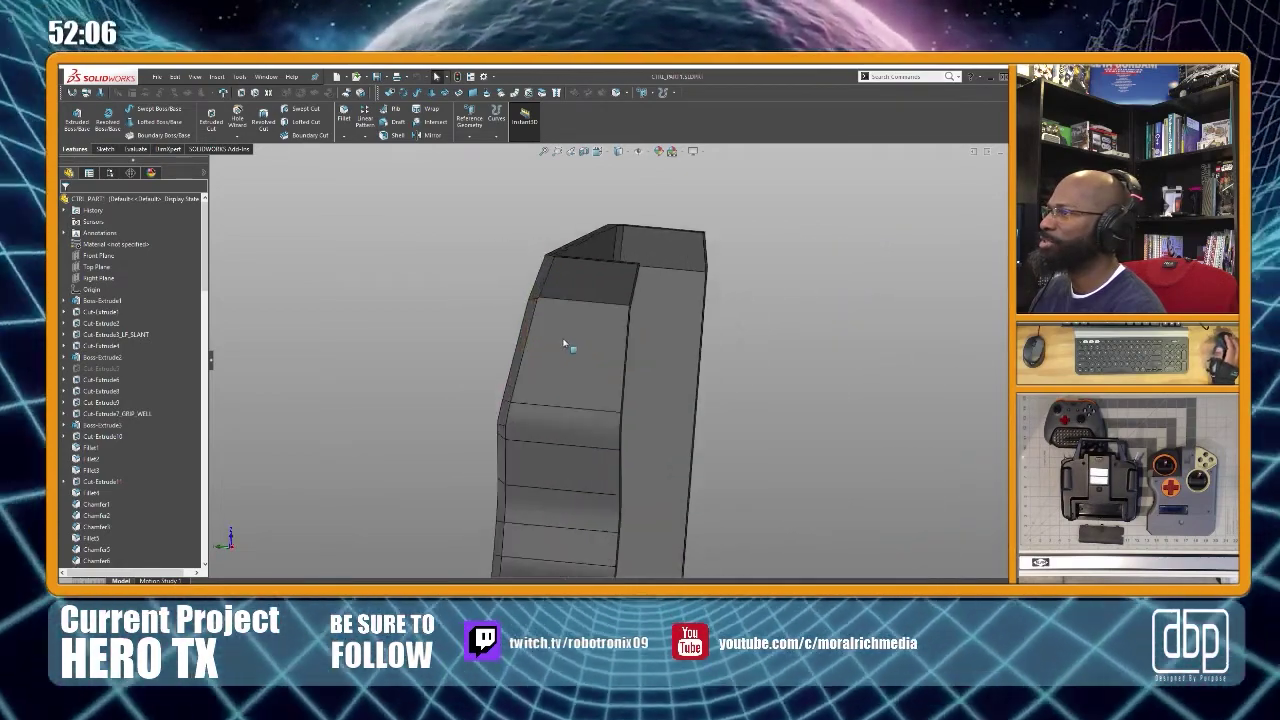
Start a sketch on the flat outer side face at the housing's upper end, beside the curved grip, viewed square-on
click(589, 351)
middle_drag(660, 336, 697, 346)
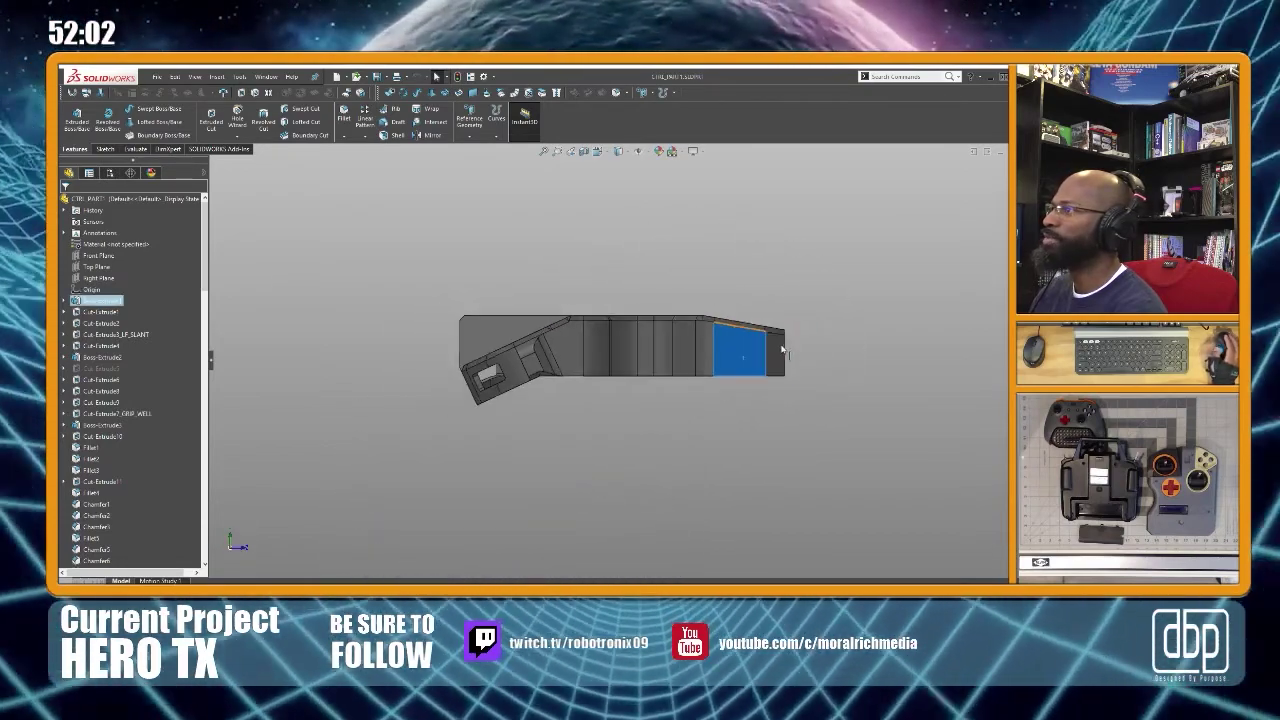
scroll(760, 348, down, 5)
click(735, 267)
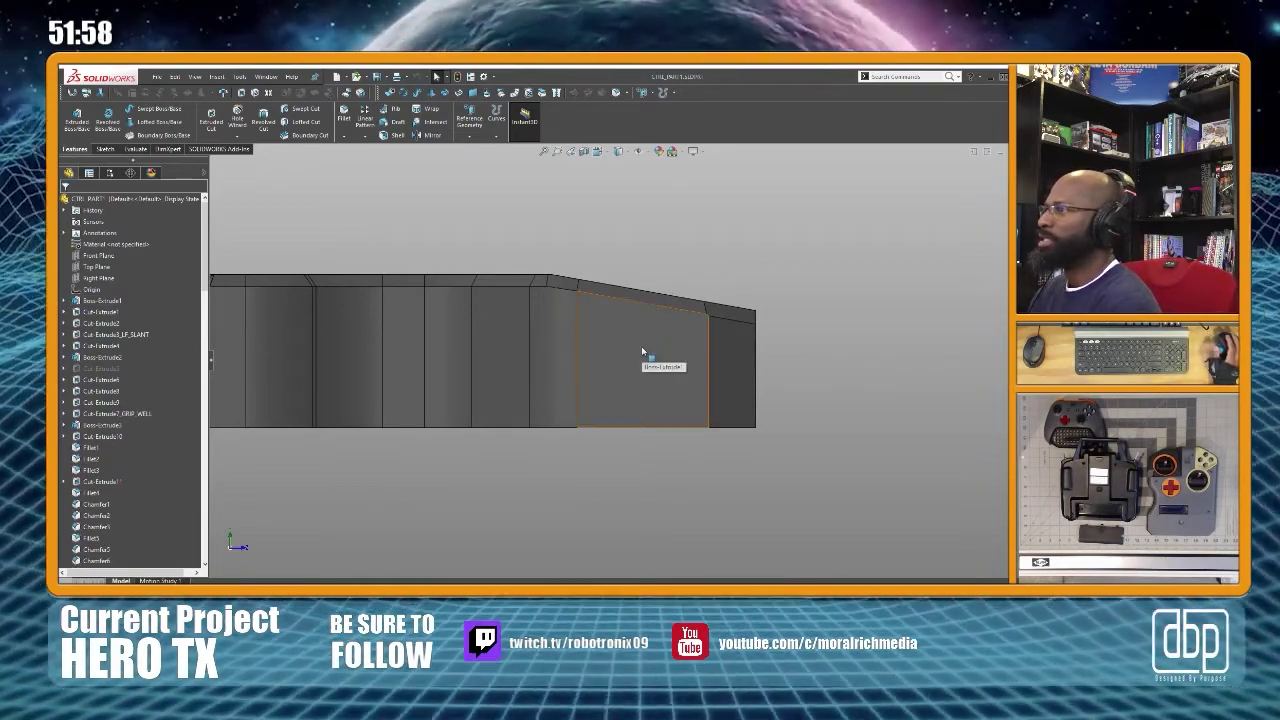
click(641, 346)
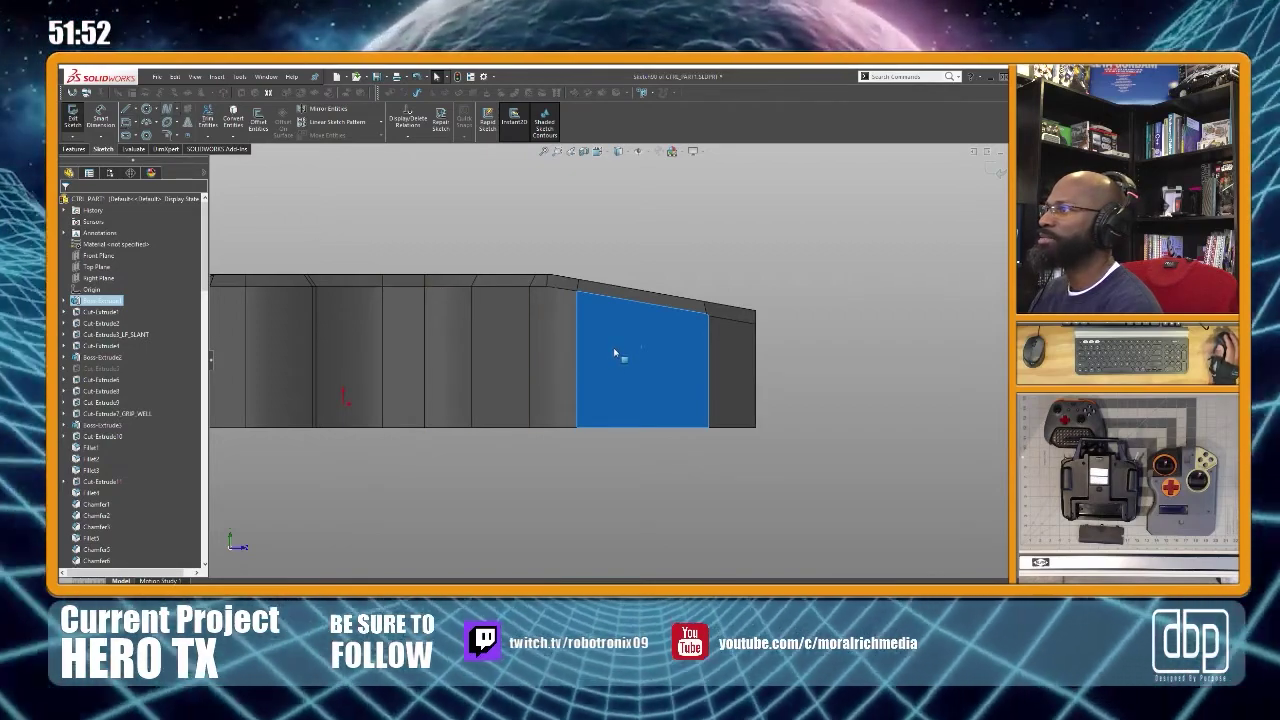
click(866, 290)
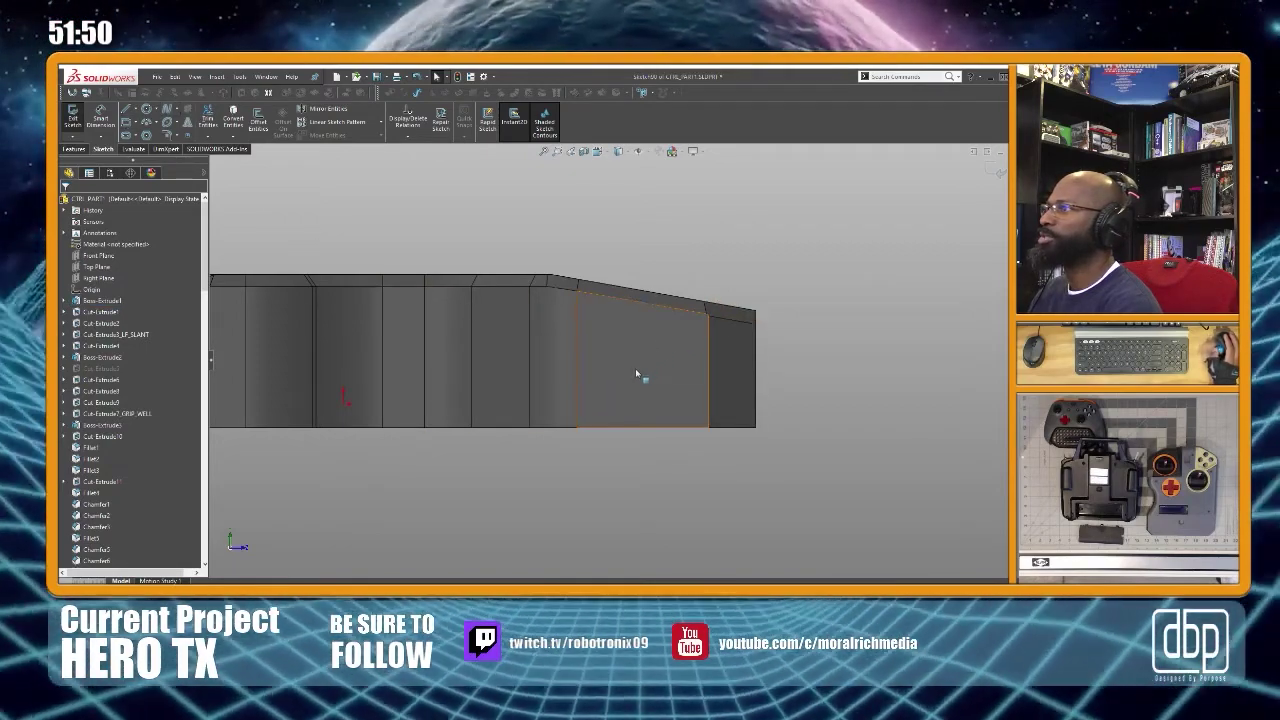
click(636, 374)
click(633, 265)
click(617, 370)
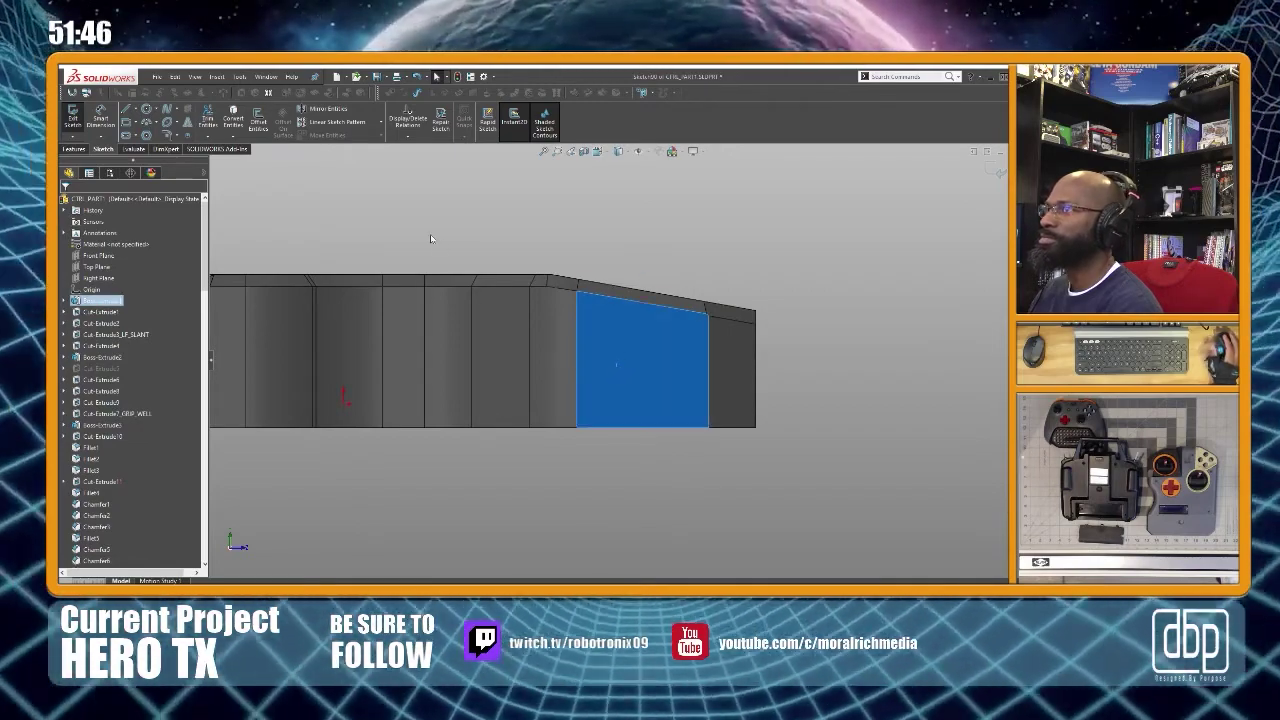
click(127, 122)
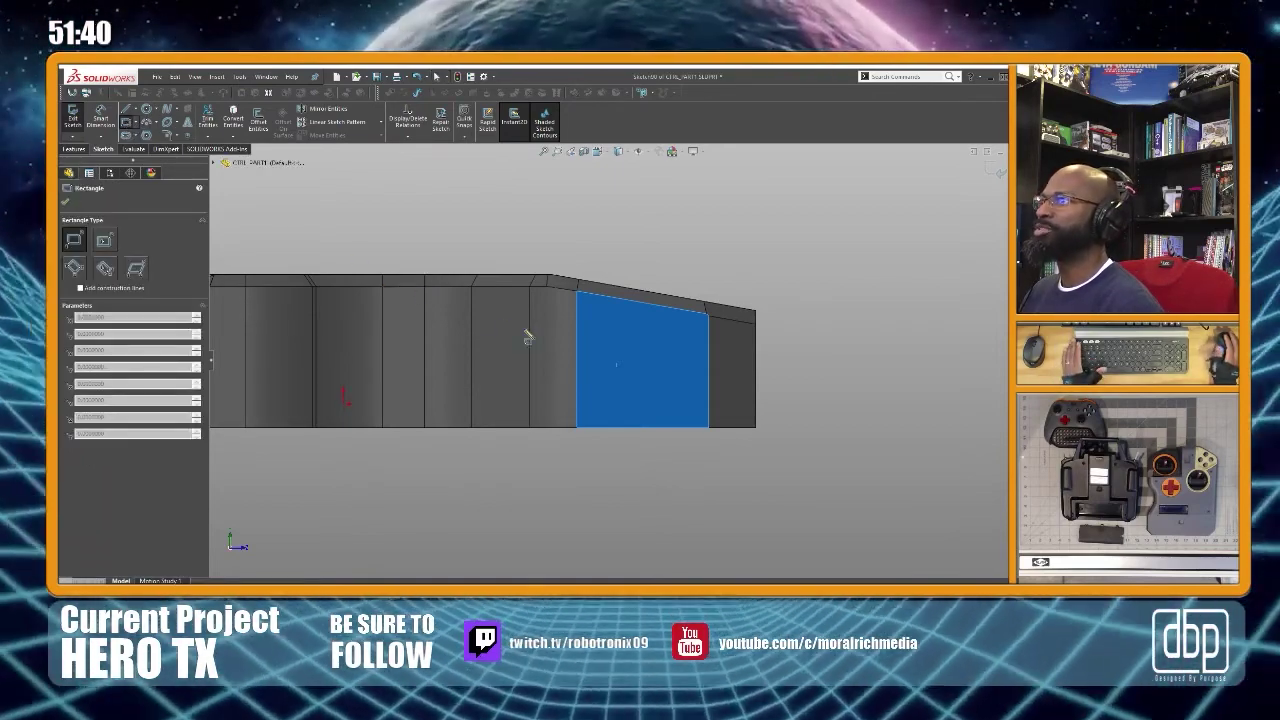
click(591, 331)
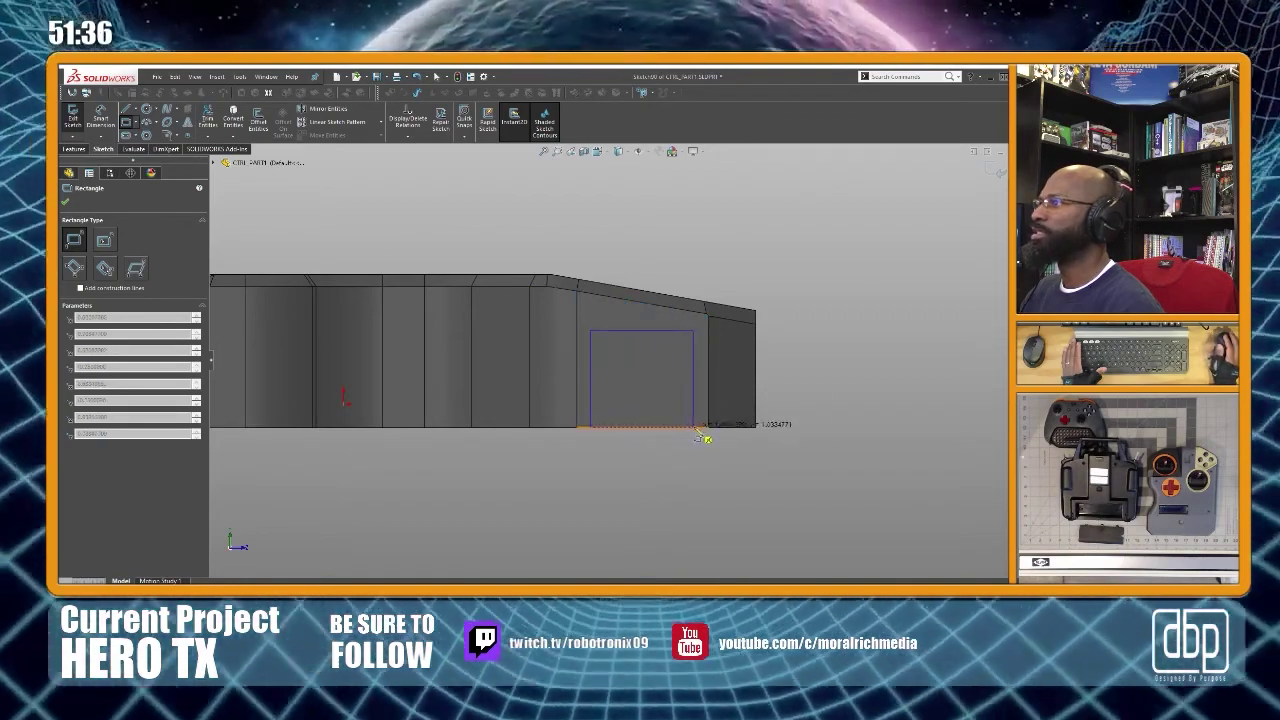
click(695, 428)
key(Escape)
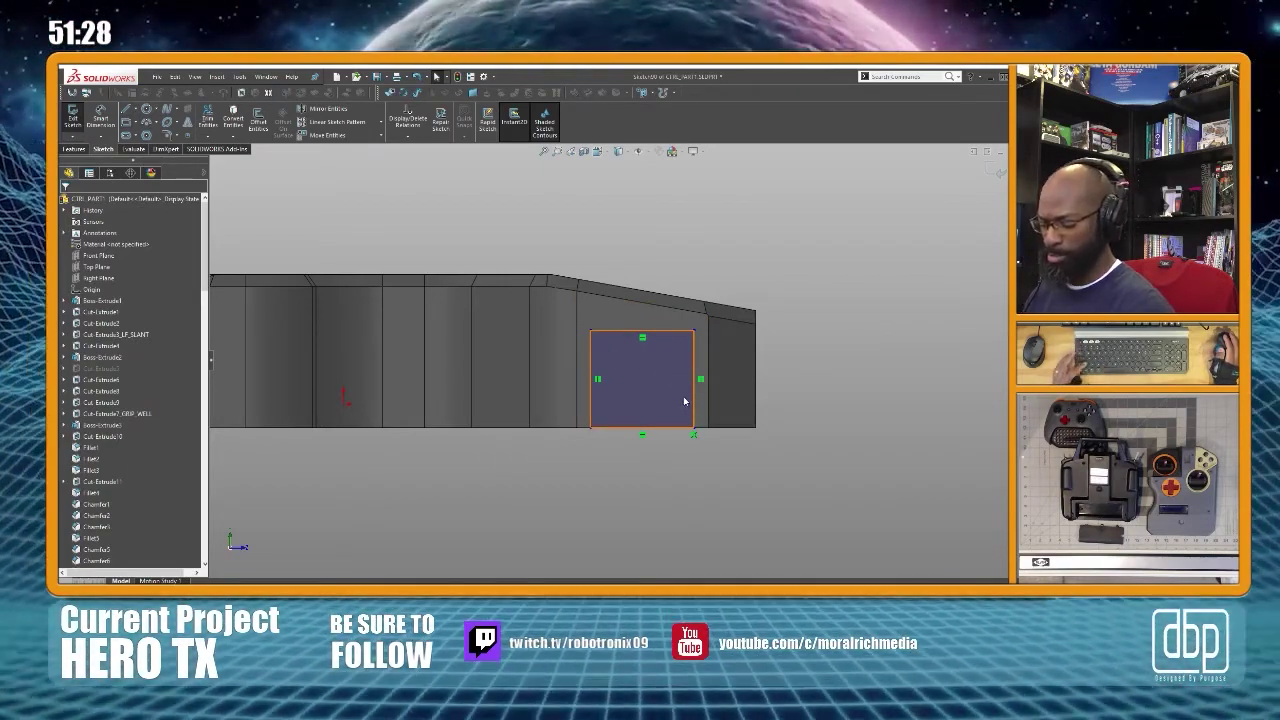
click(683, 400)
key(Delete)
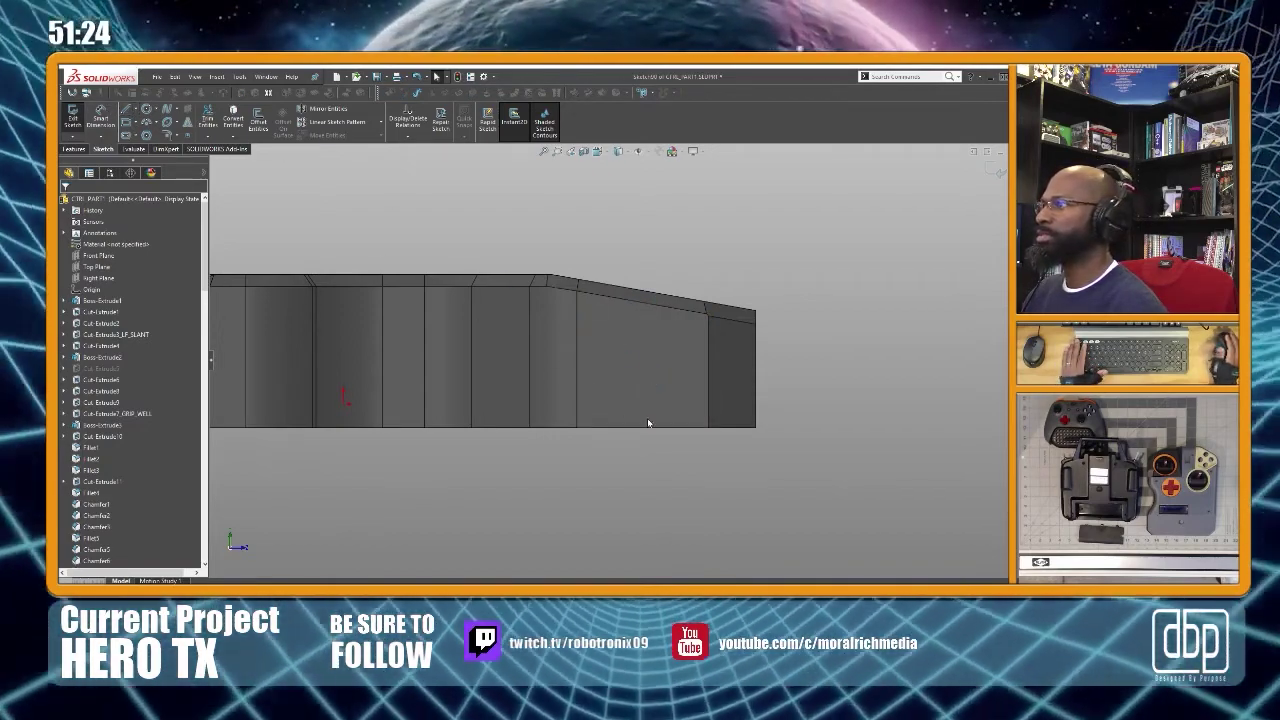
Sketch a vertical construction line from the midpoint of the side face's lower edge to above the housing
key(l)
click(643, 428)
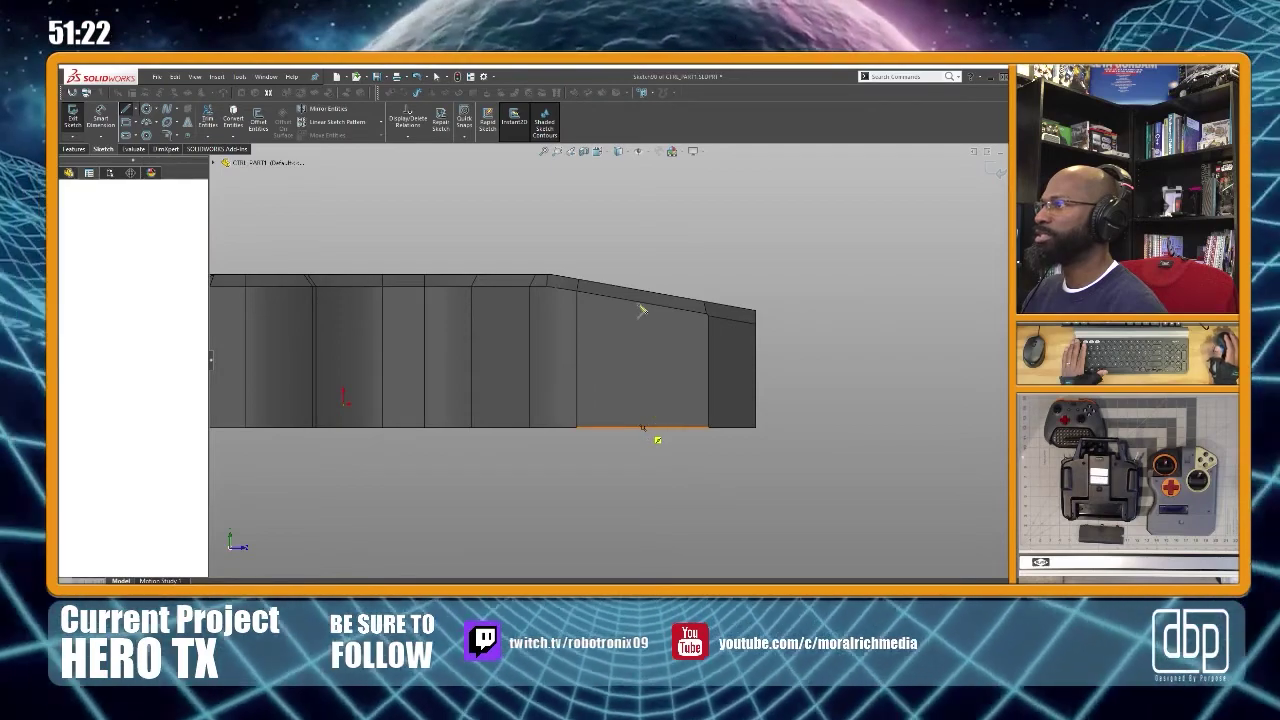
click(643, 247)
key(Escape)
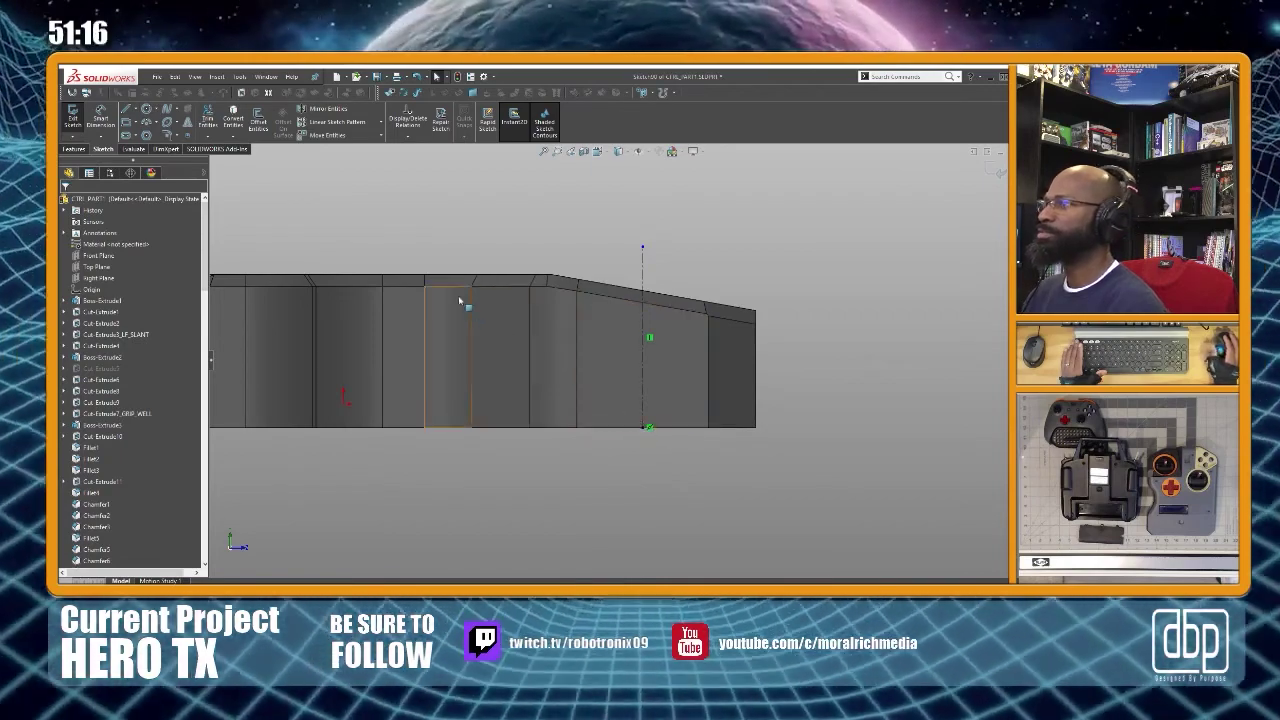
Sketch a rectangle across the construction line down to the face's lower edge, and lower its upper side slightly
click(126, 122)
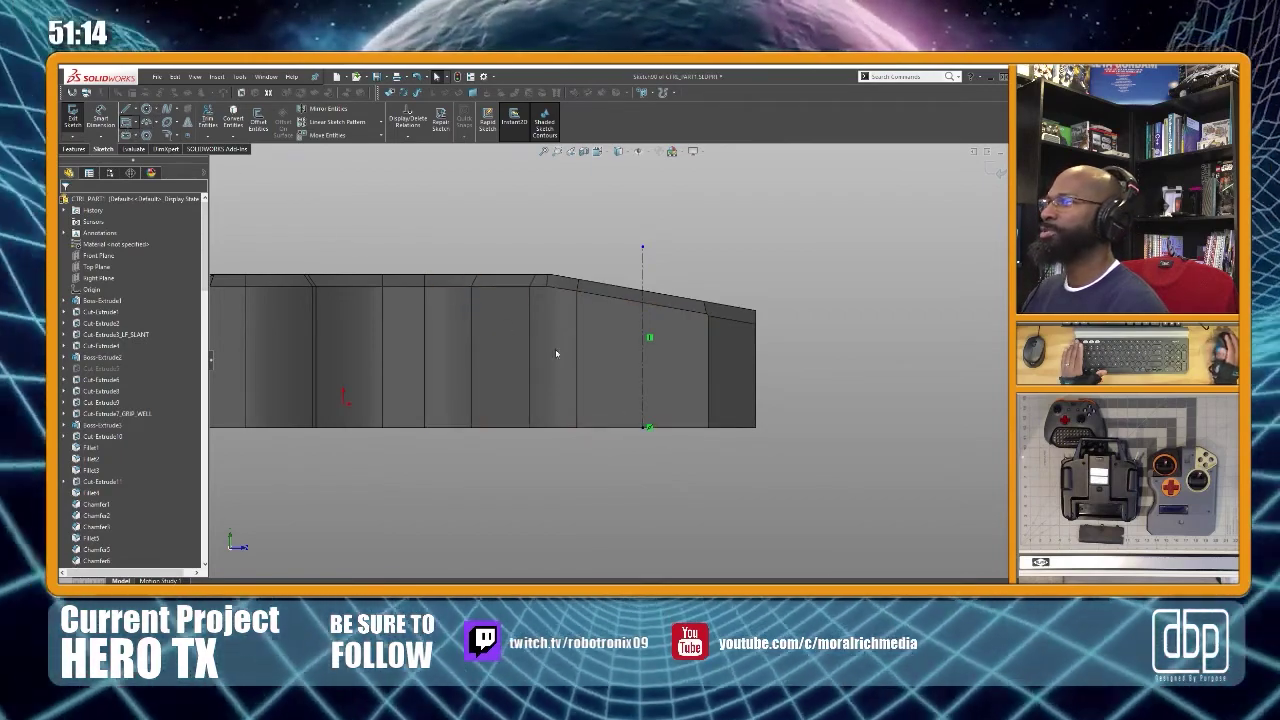
click(591, 316)
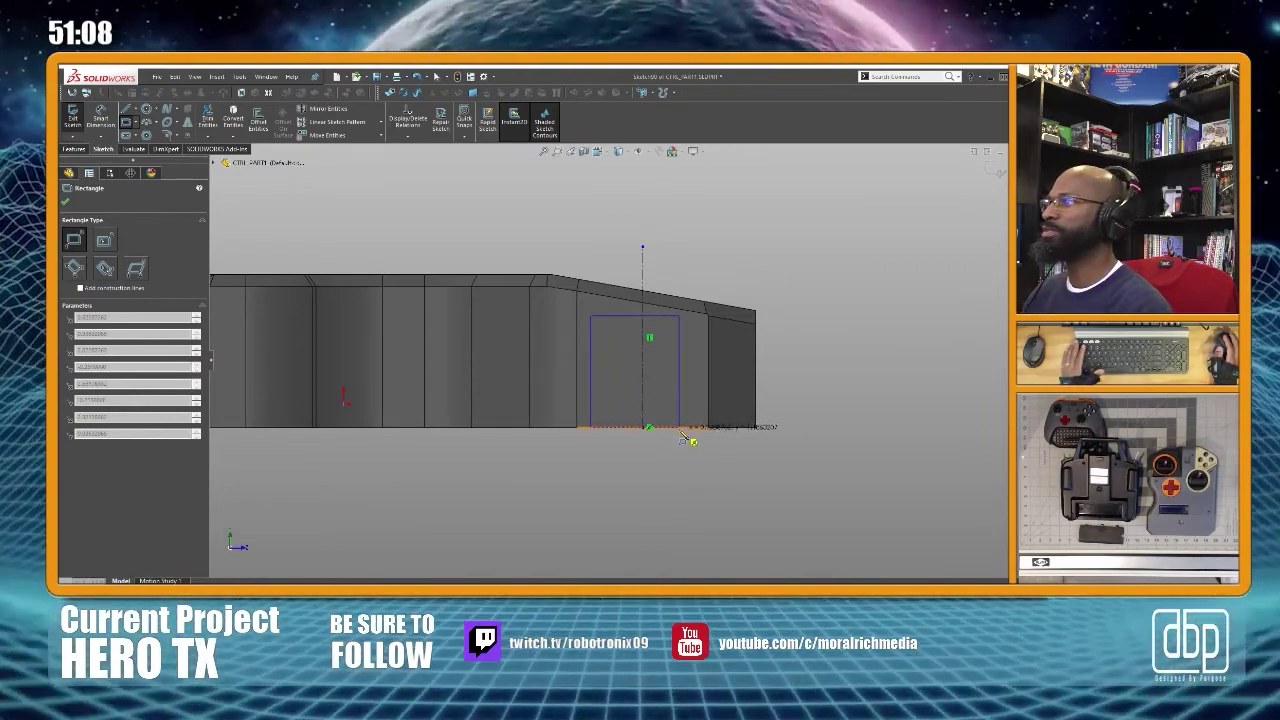
click(687, 438)
key(Escape)
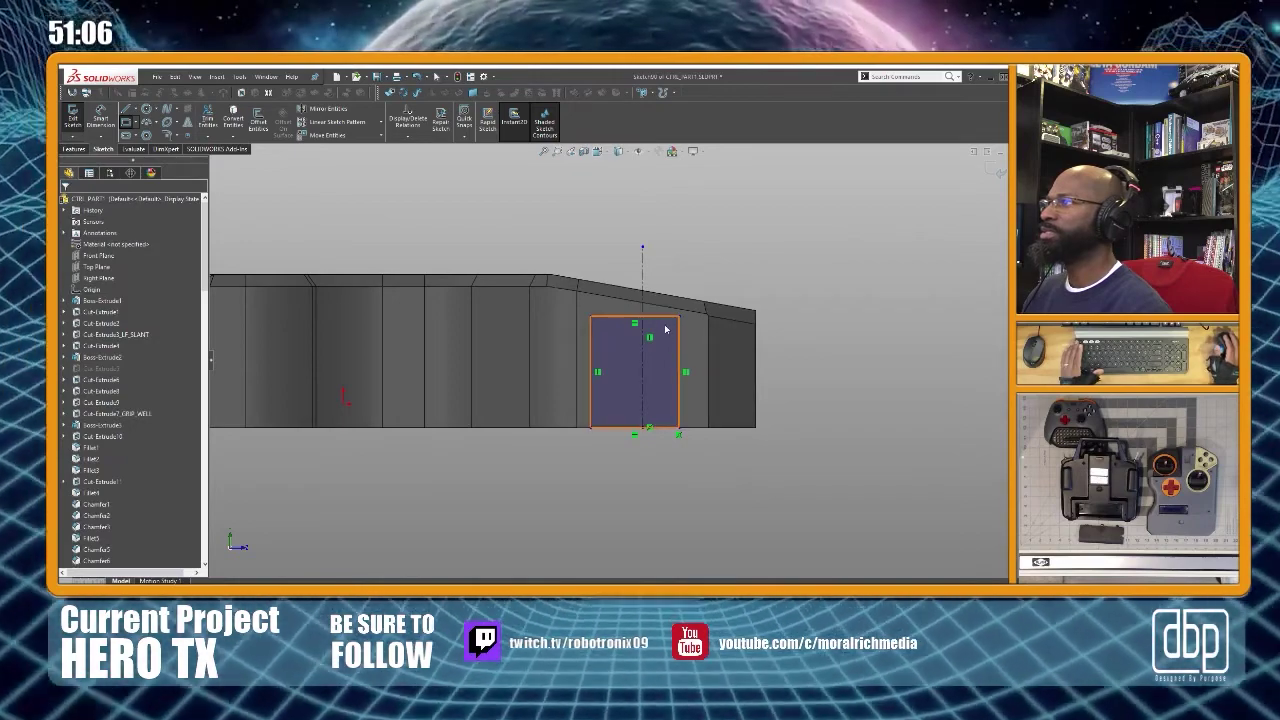
drag(662, 320, 663, 333)
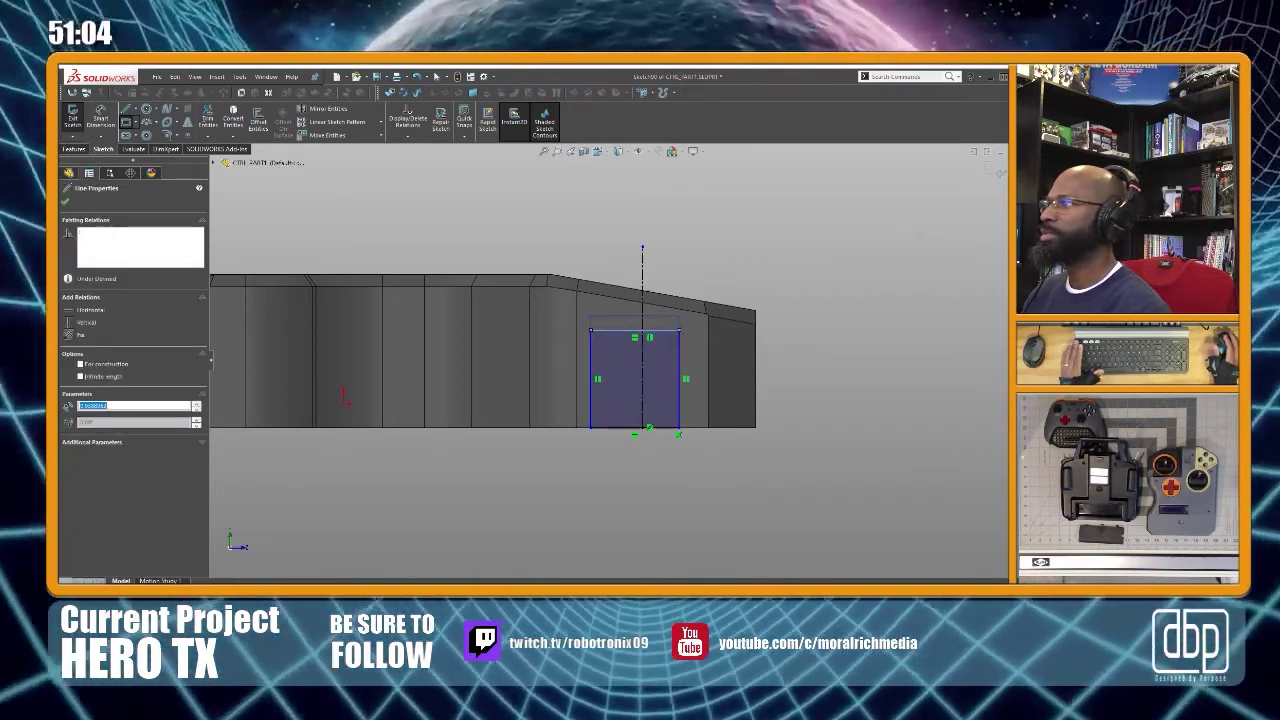
Centre the rectangle by constraining the midpoint of its lower side to the vertical construction line
click(633, 429)
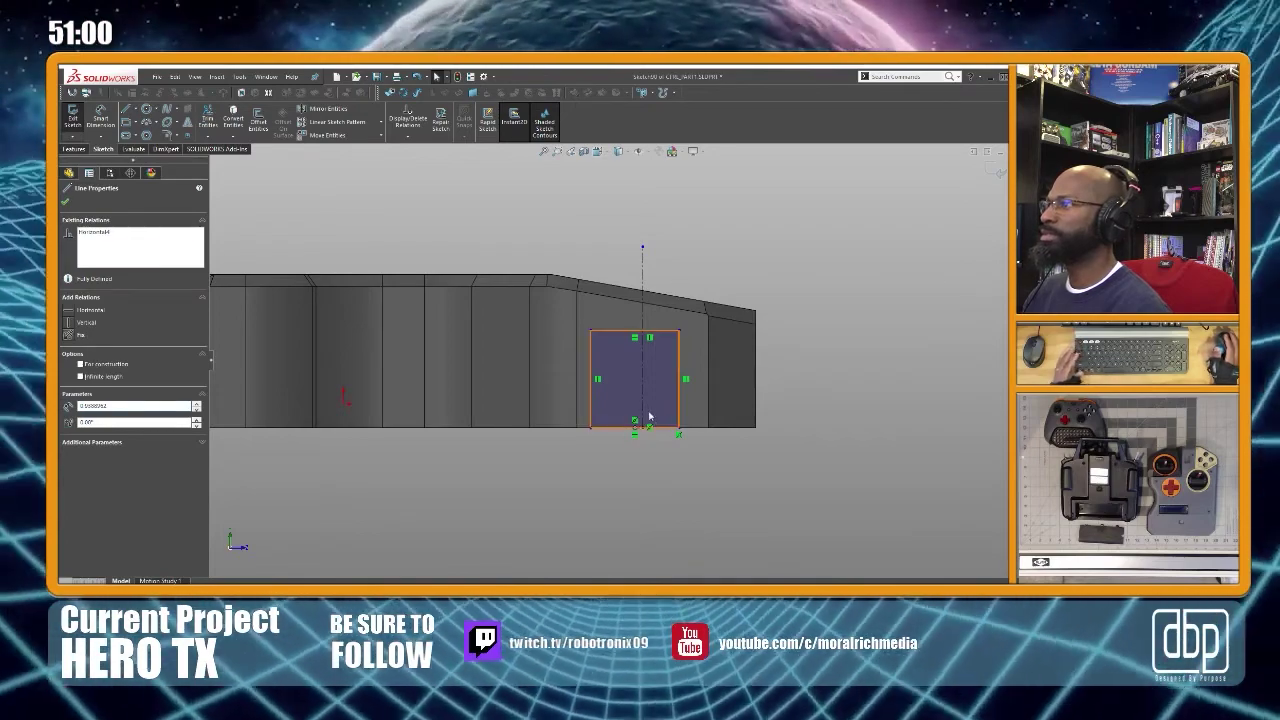
ctrl+click(645, 410)
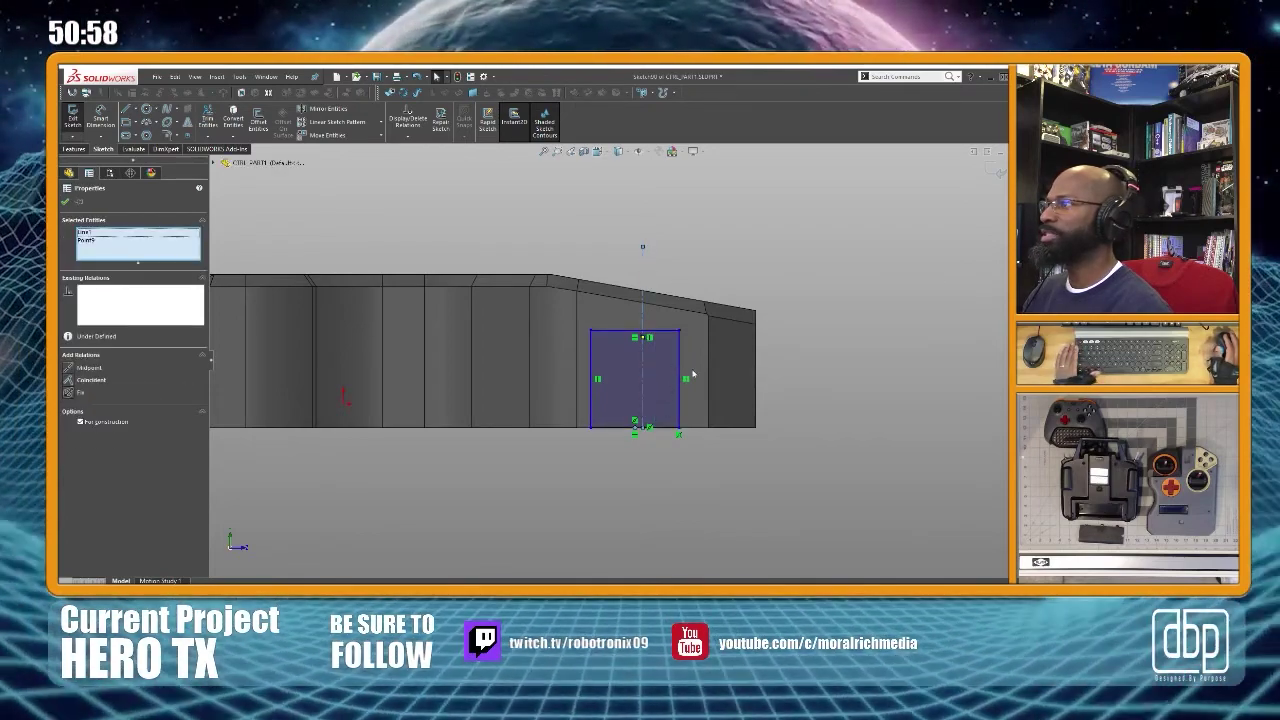
click(682, 457)
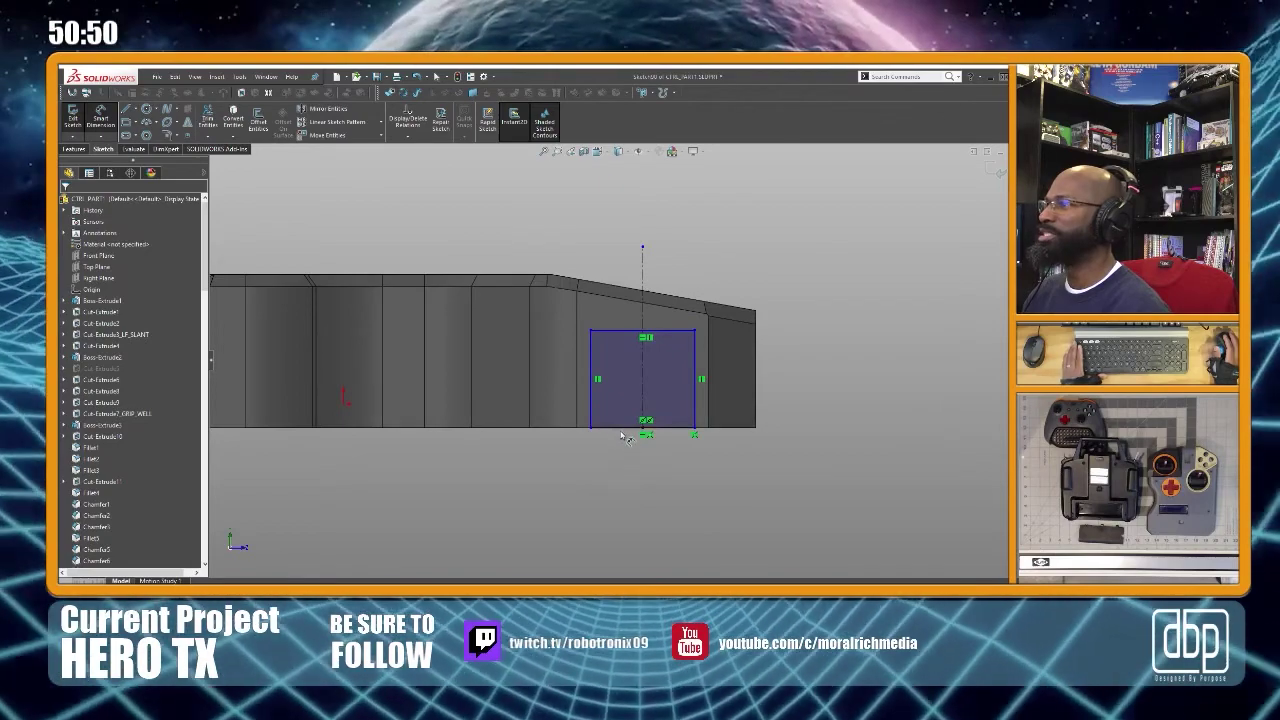
Dimension the rectangle 1.125 in wide and 1 in high
click(629, 485)
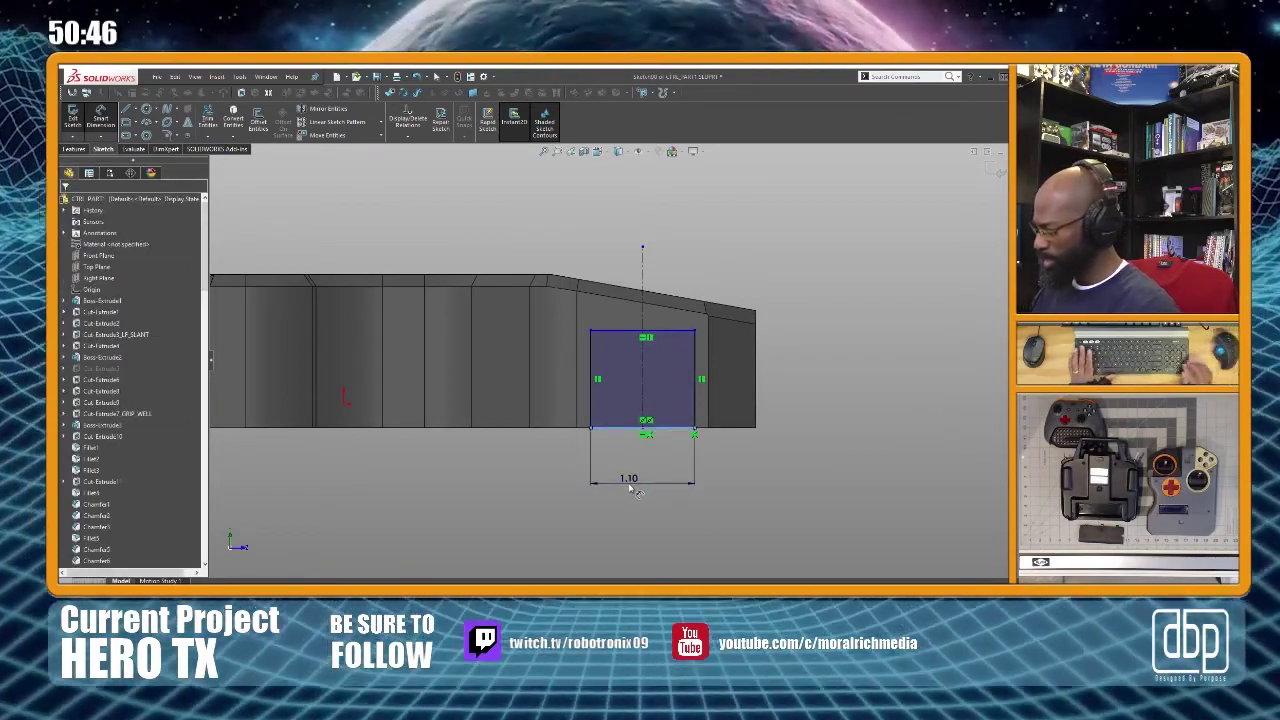
click(629, 482)
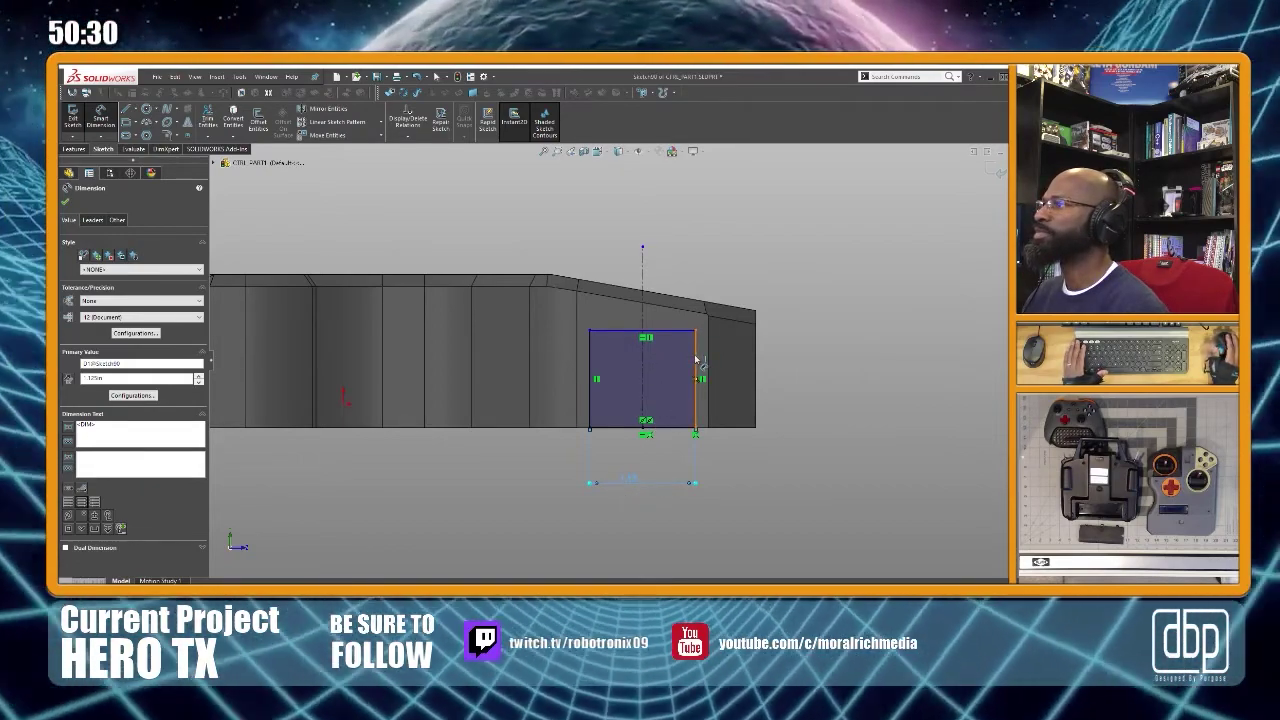
click(774, 381)
click(794, 385)
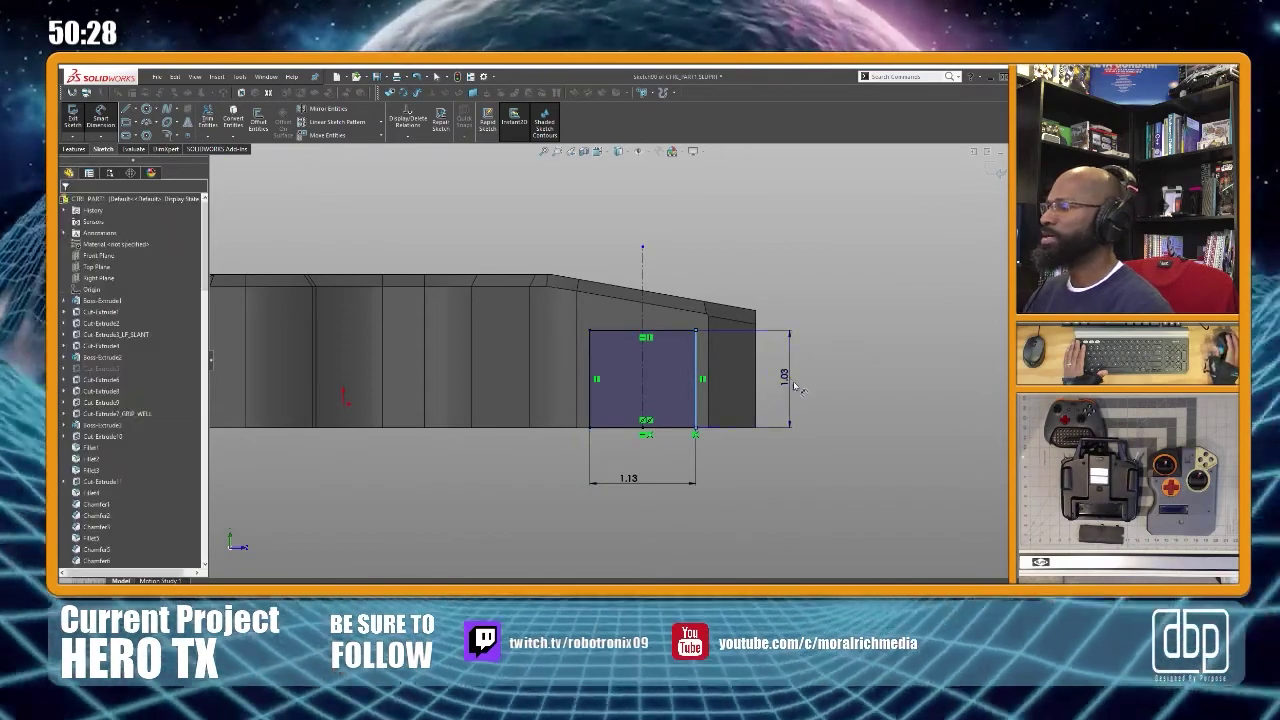
click(796, 388)
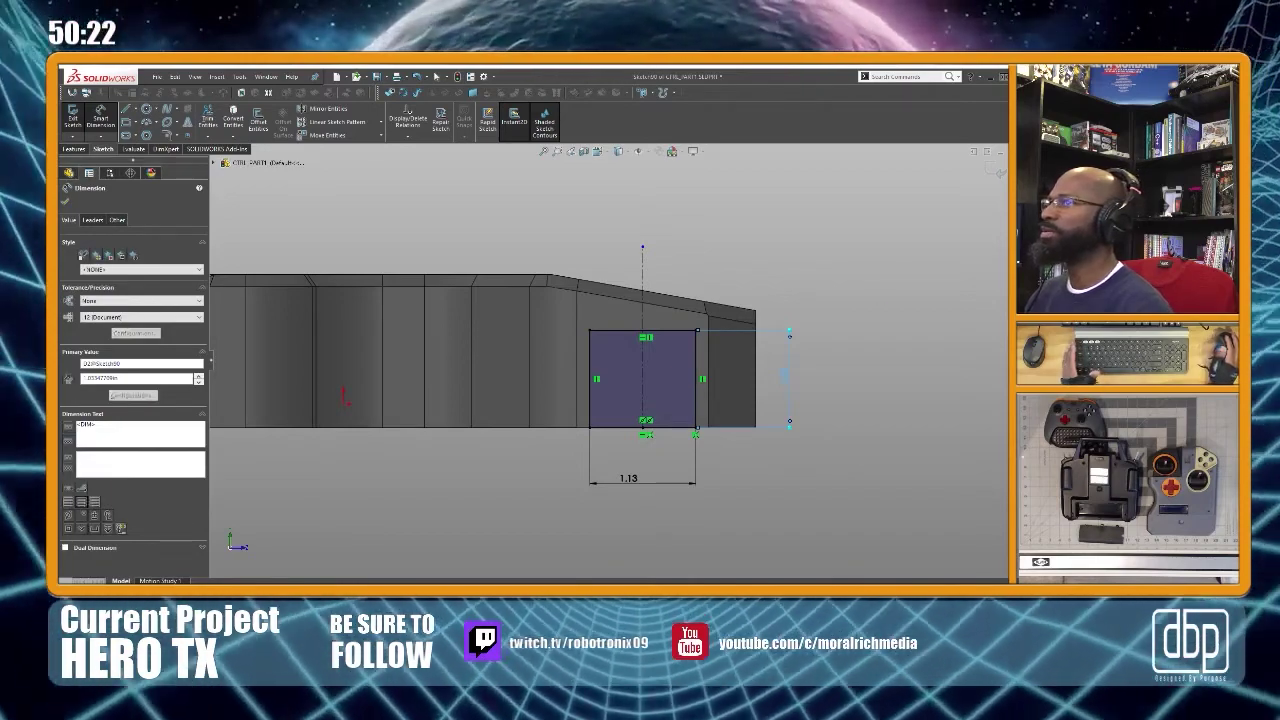
text(1)
key(Return)
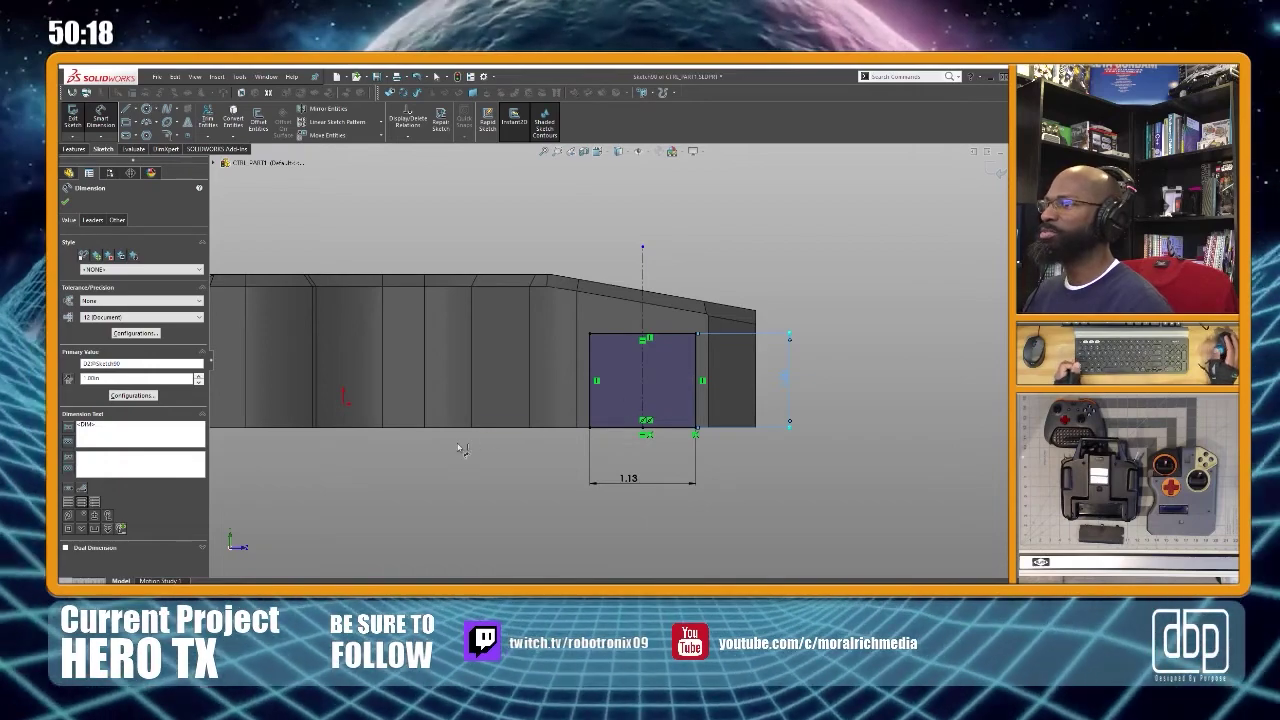
click(68, 202)
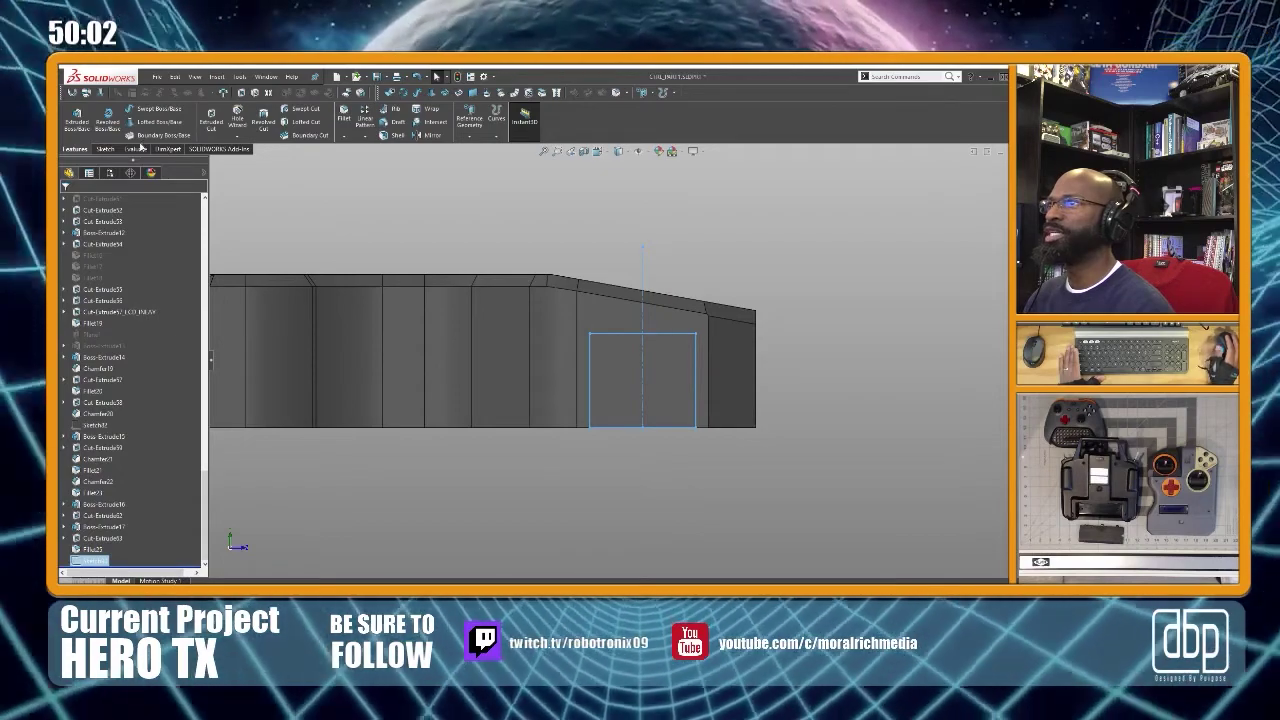
Cut the rectangle through the housing's side wall with an Extruded Cut set to Up To Next
click(209, 126)
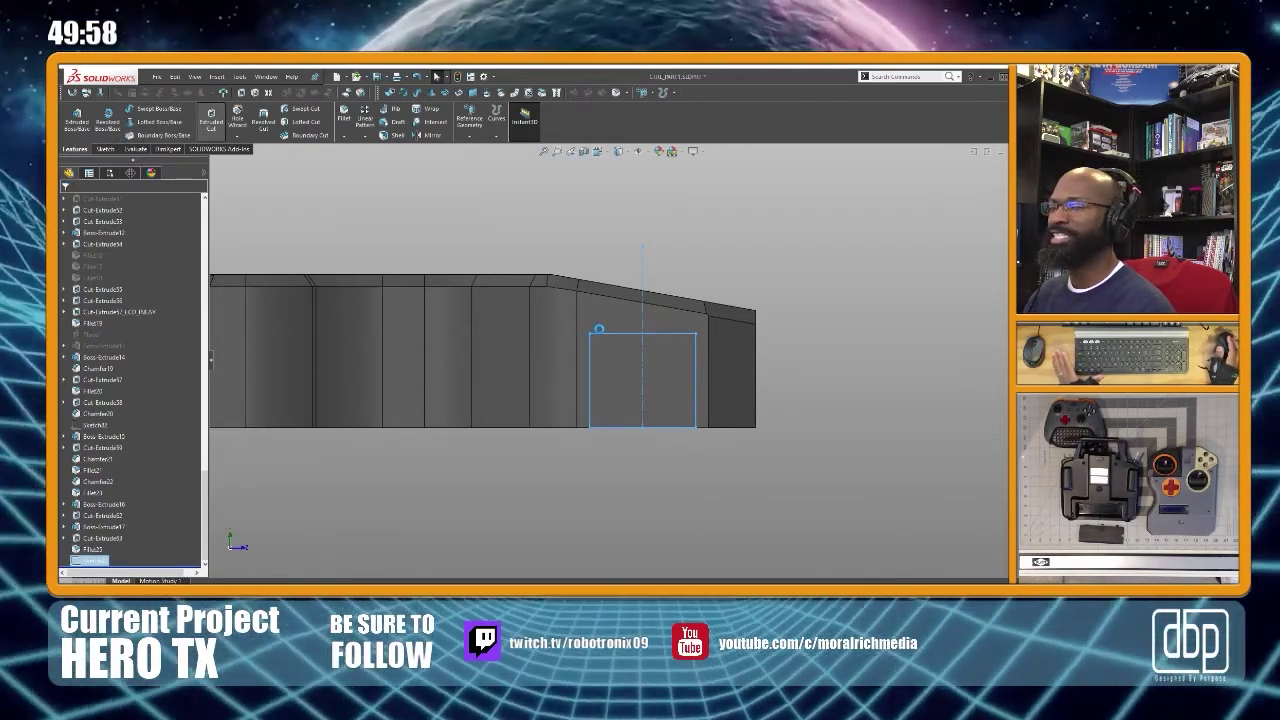
middle_drag(632, 334, 506, 297)
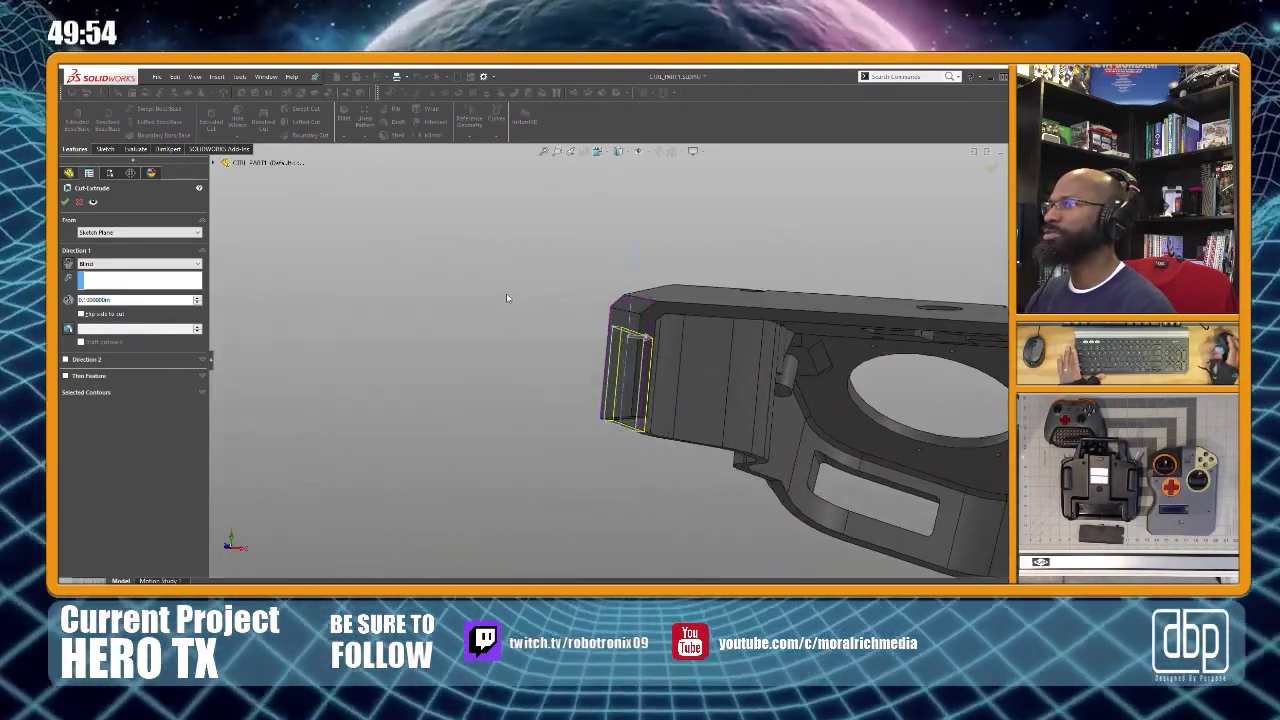
click(152, 265)
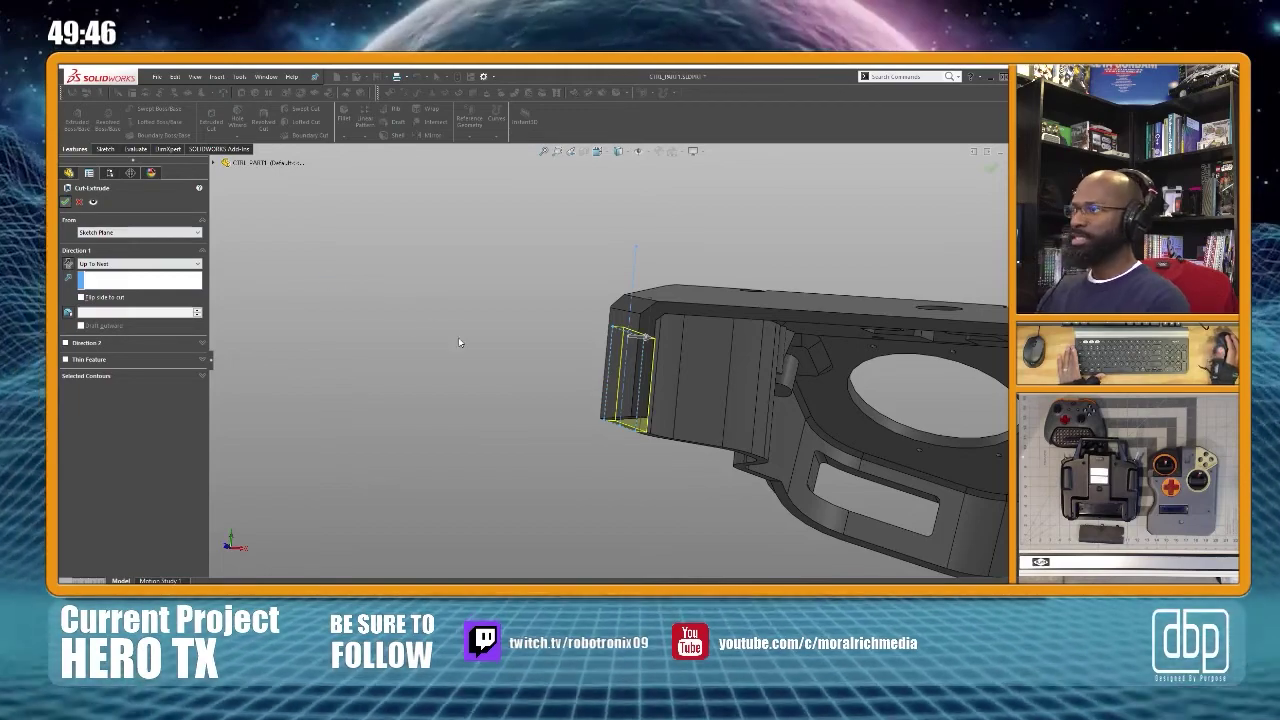
key(Return)
middle_drag(449, 351, 589, 417)
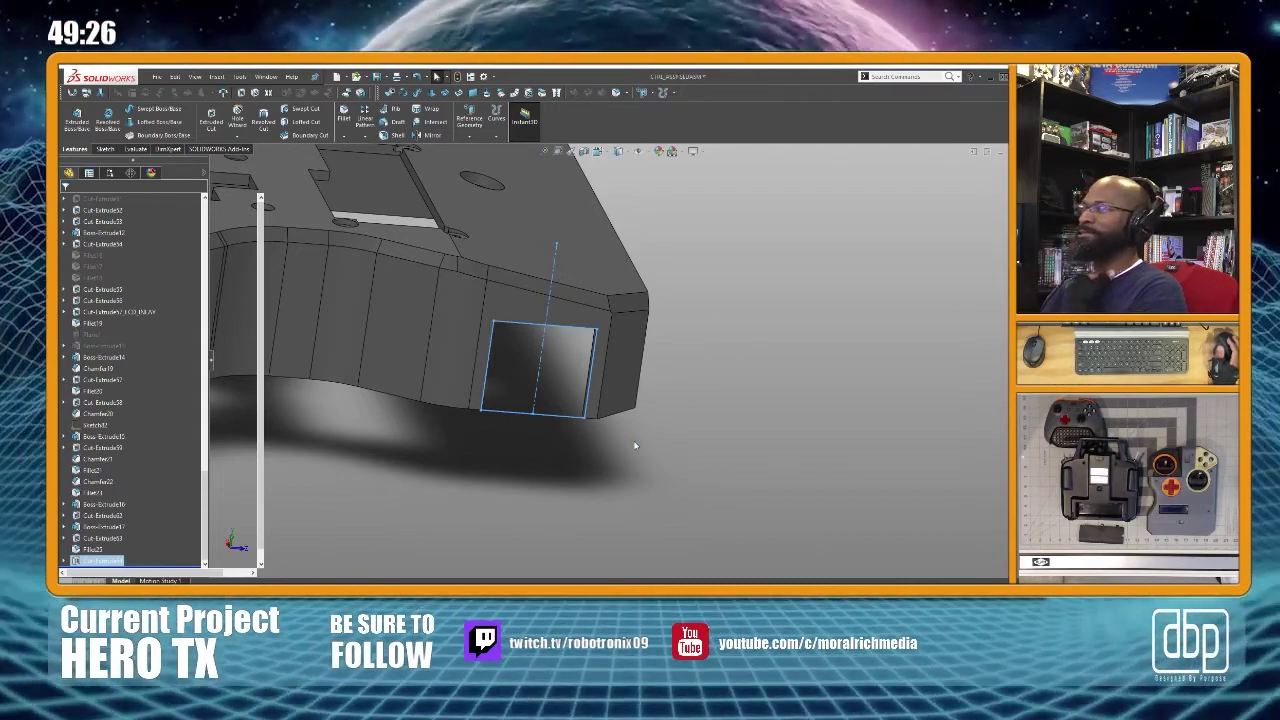
Switch to the controller assembly and examine how the battery sits behind the new opening, from oblique, top and straight-on side views
key(ctrl+Tab)
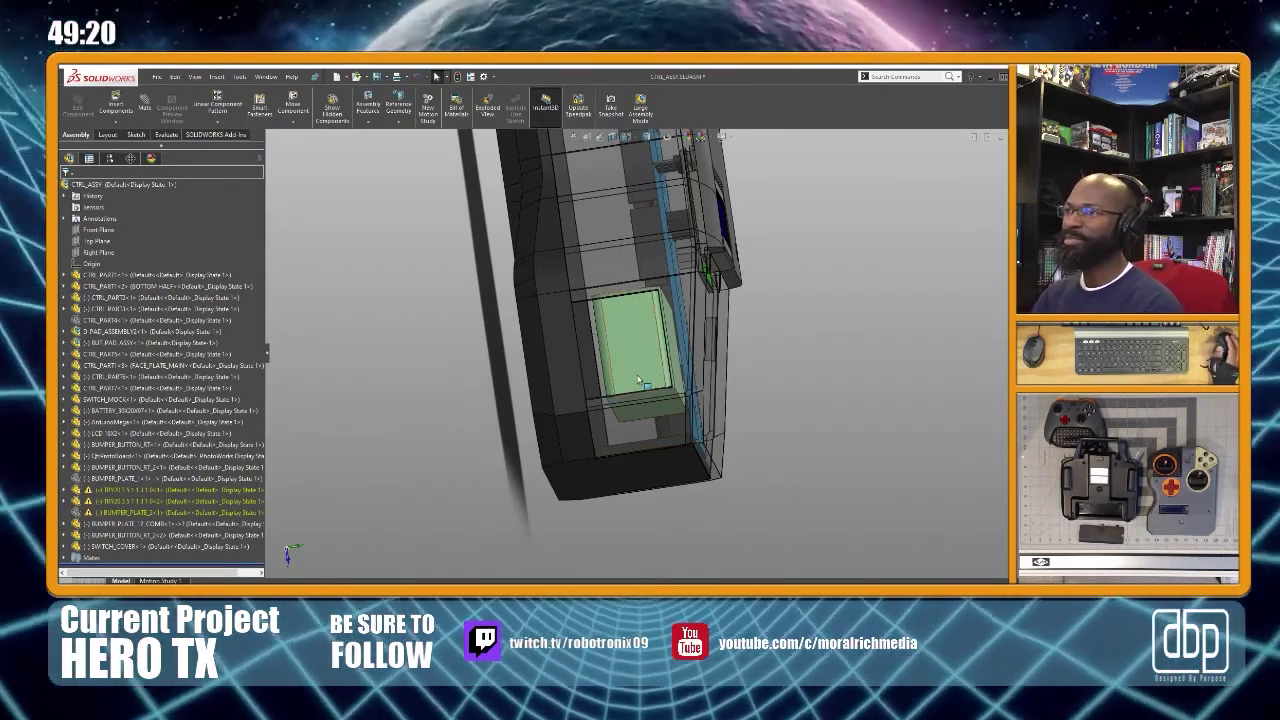
scroll(645, 346, up, 3)
scroll(660, 330, down, 4)
middle_drag(667, 324, 594, 432)
scroll(586, 343, down, 4)
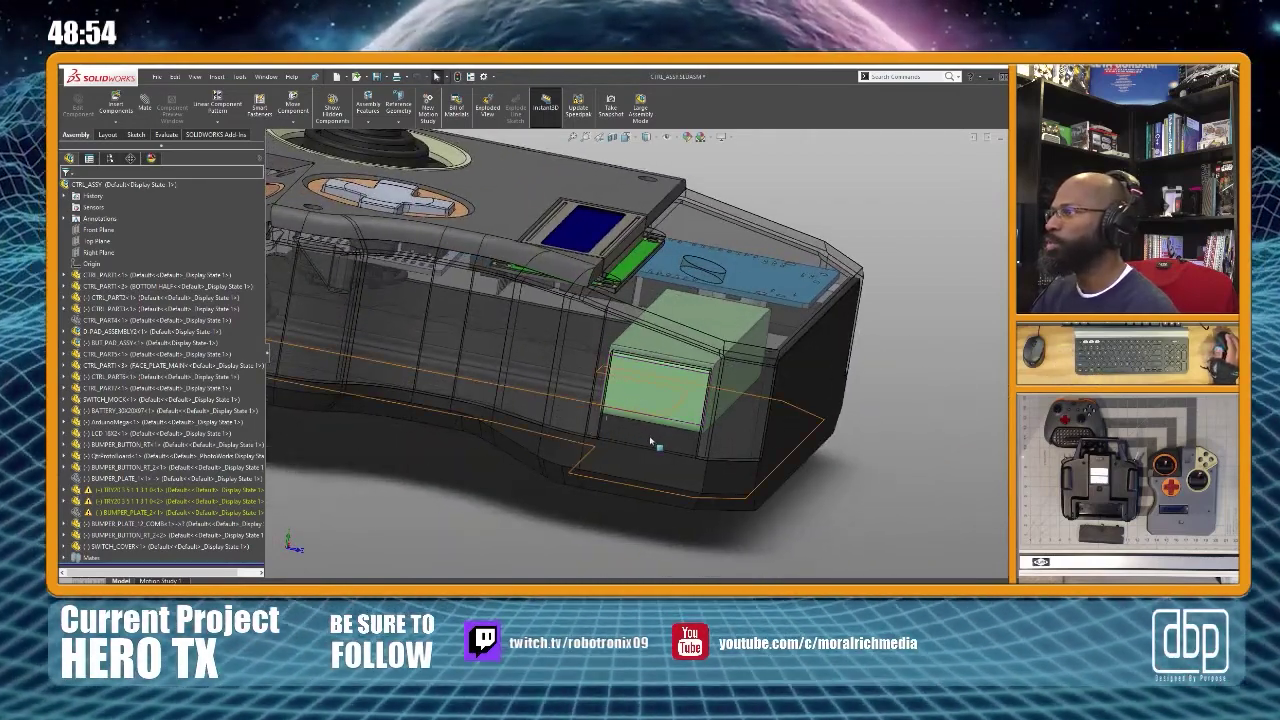
middle_drag(703, 335, 659, 412)
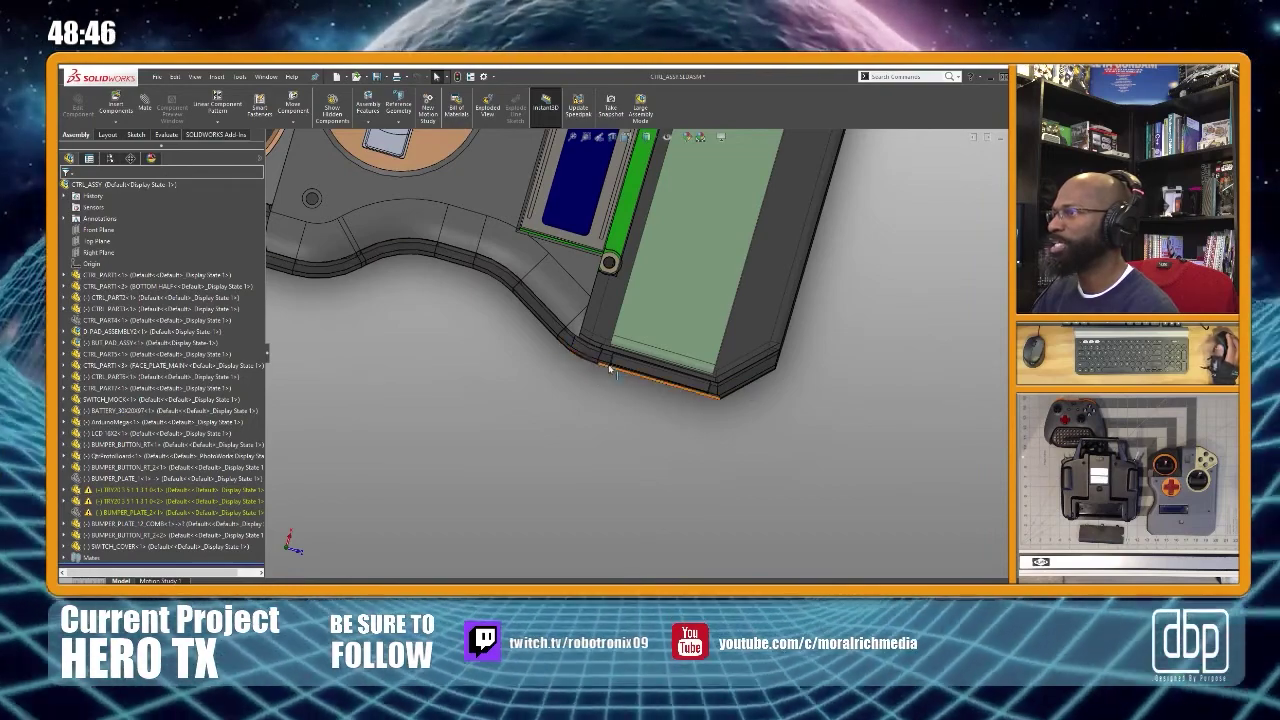
middle_drag(582, 348, 641, 316)
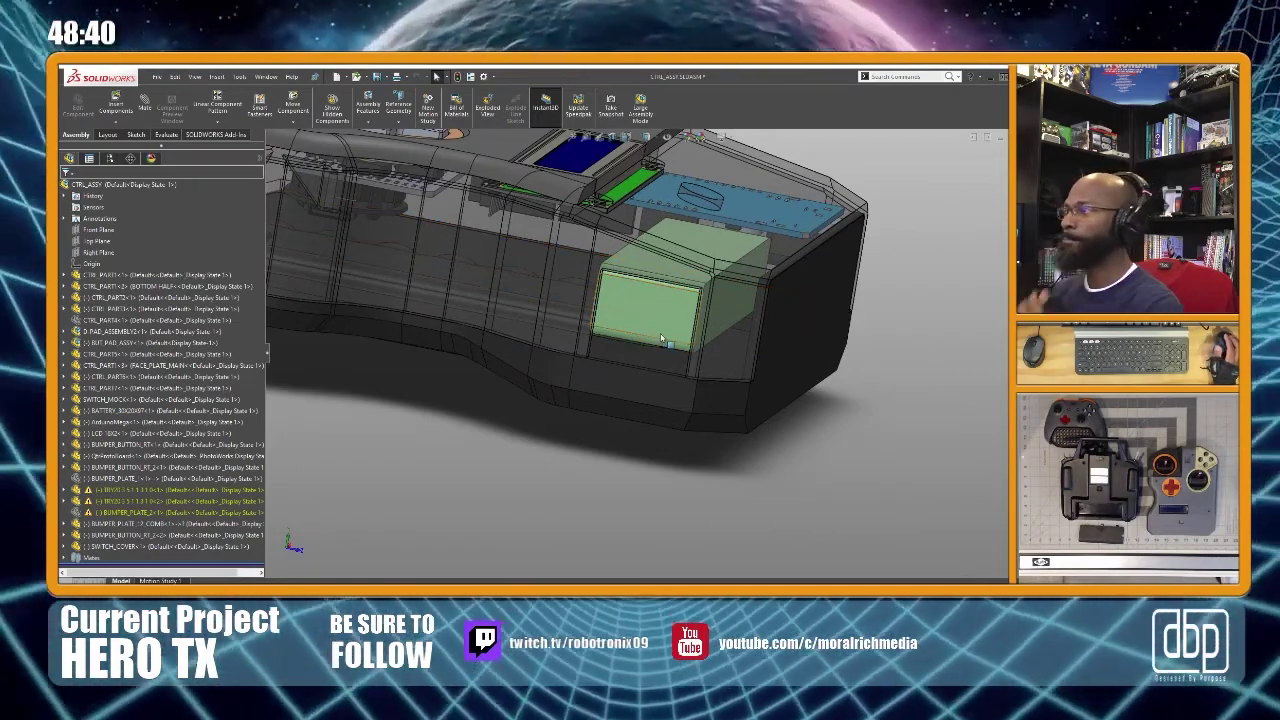
mouse_move(661, 308)
middle_down()
mouse_move(636, 301)
mouse_move(660, 289)
mouse_move(658, 306)
middle_up()
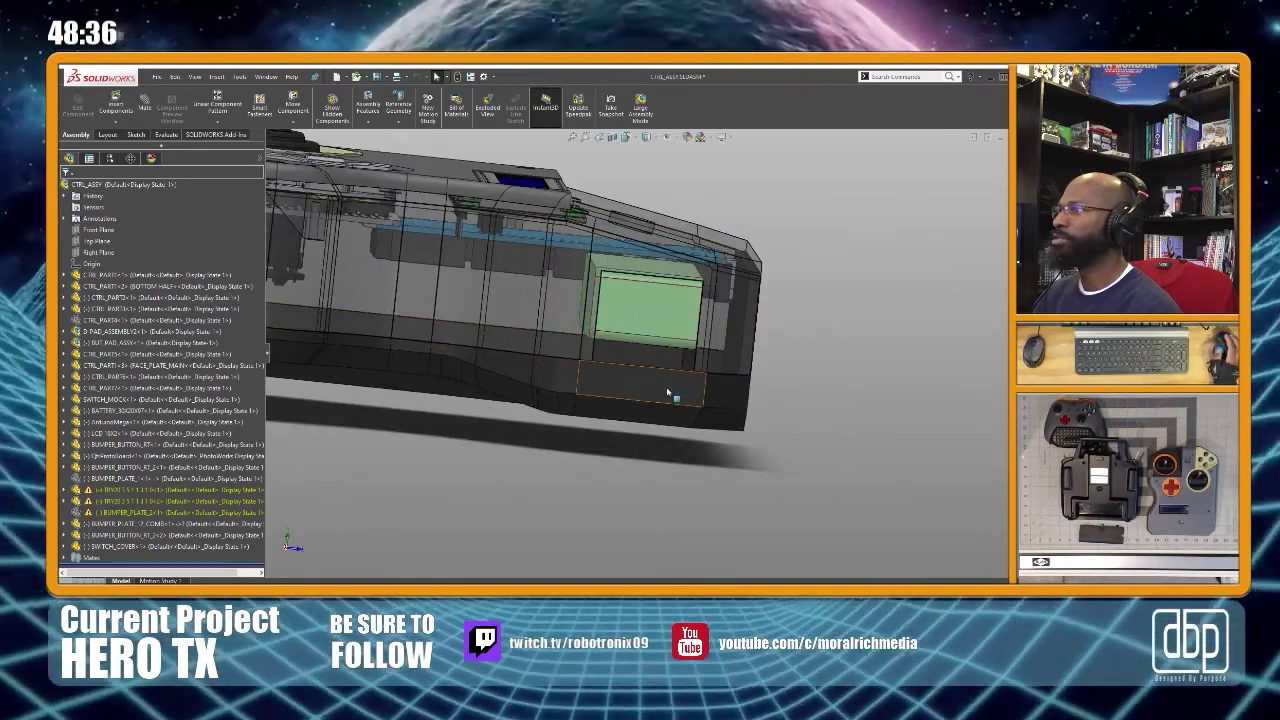
click(712, 366)
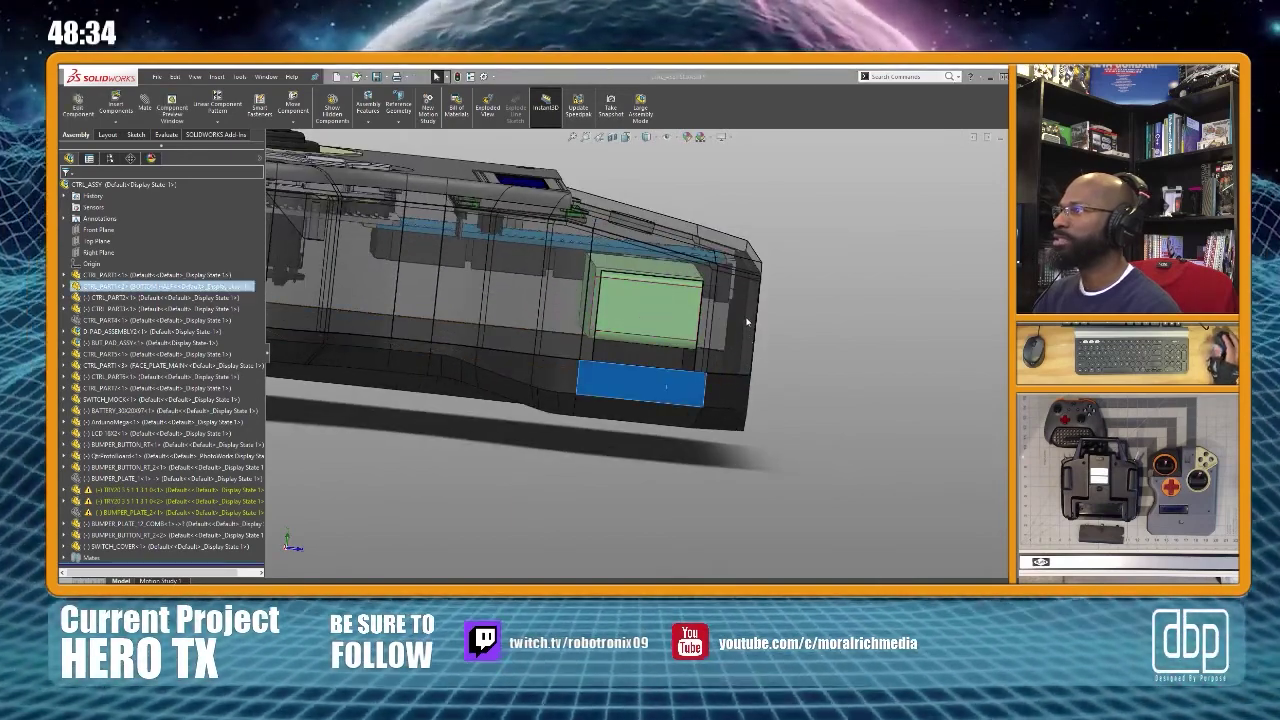
key(ctrl+8)
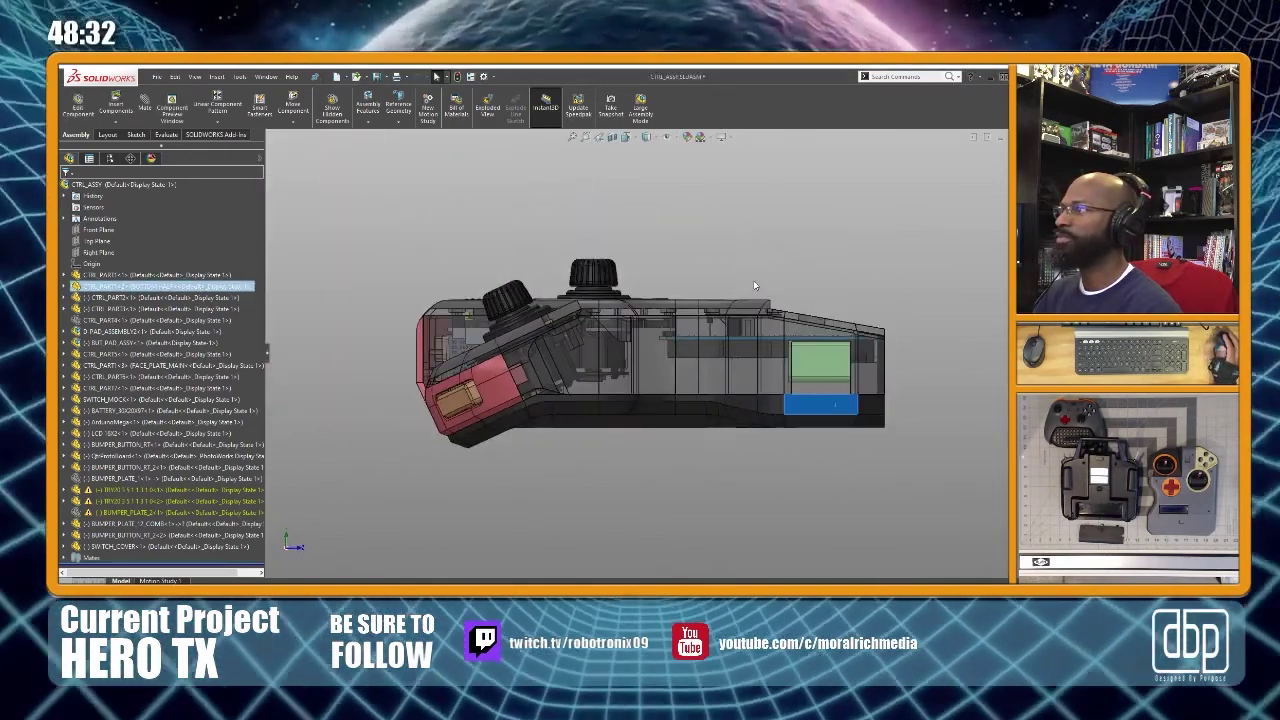
scroll(846, 368, down, 2)
scroll(846, 368, down, 2)
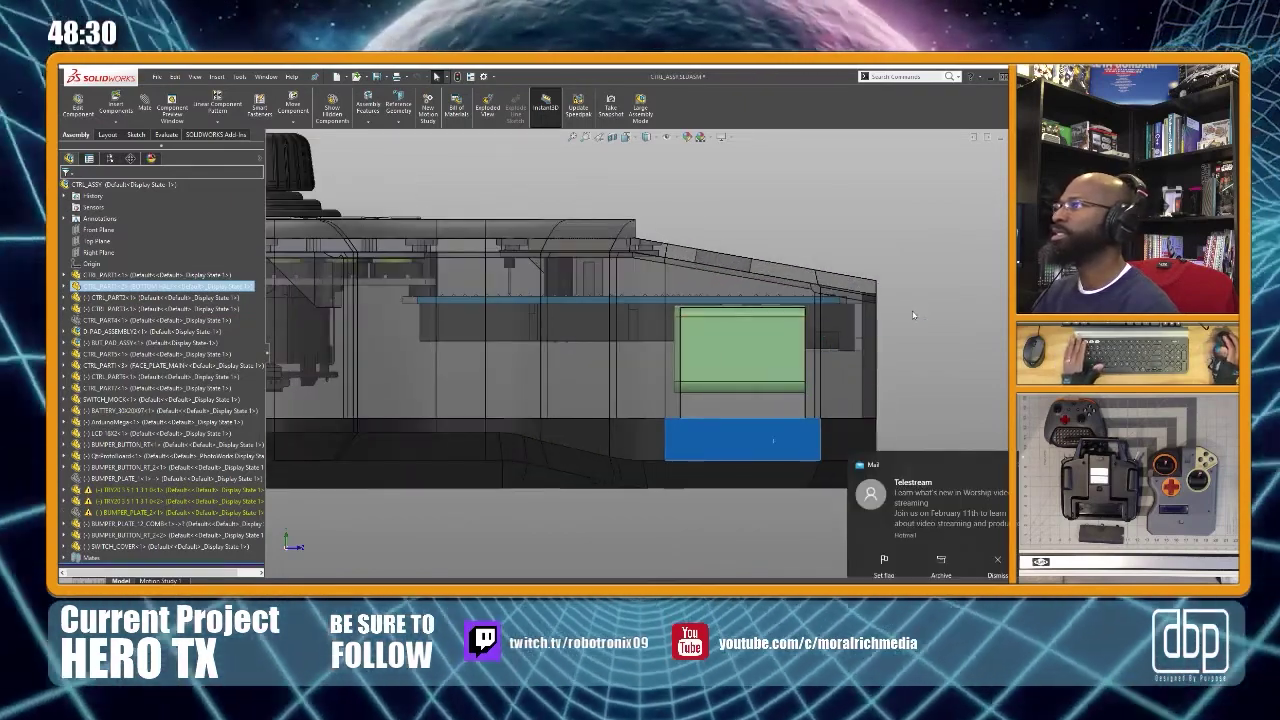
key(Escape)
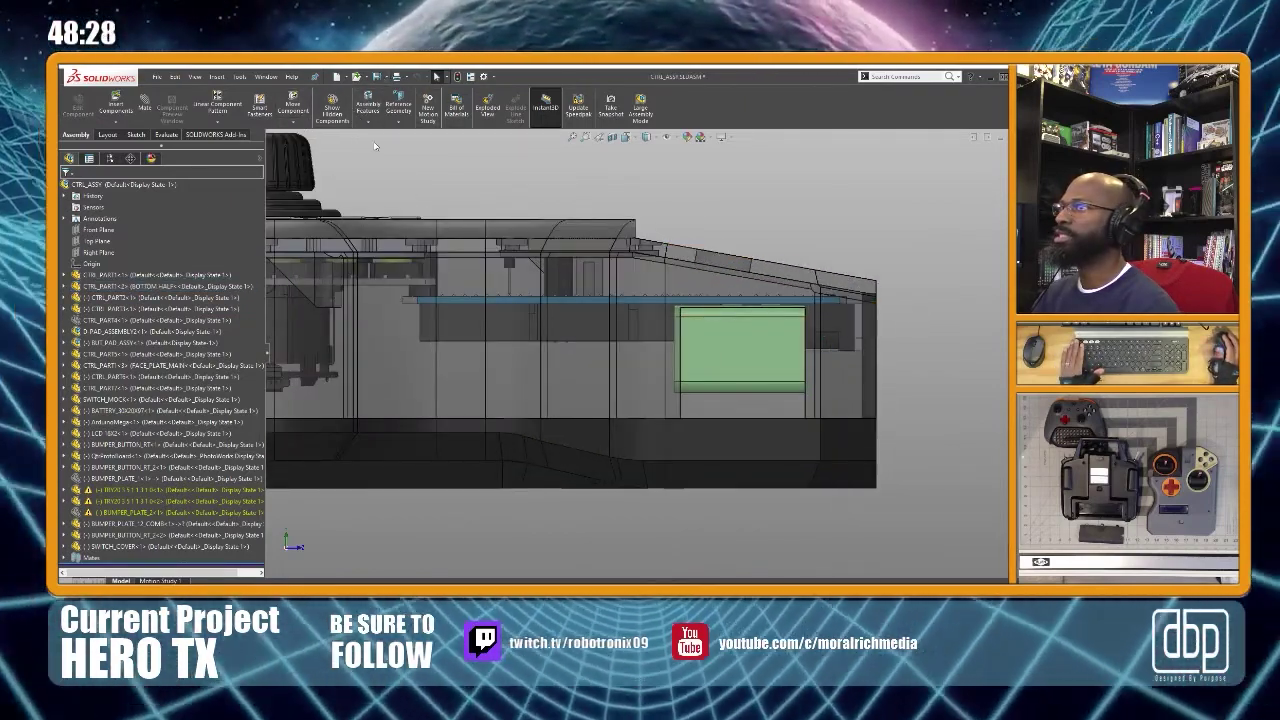
Rotate the battery a quarter turn so it stands on its narrow side, and lower it beneath the blue circuit board
click(724, 358)
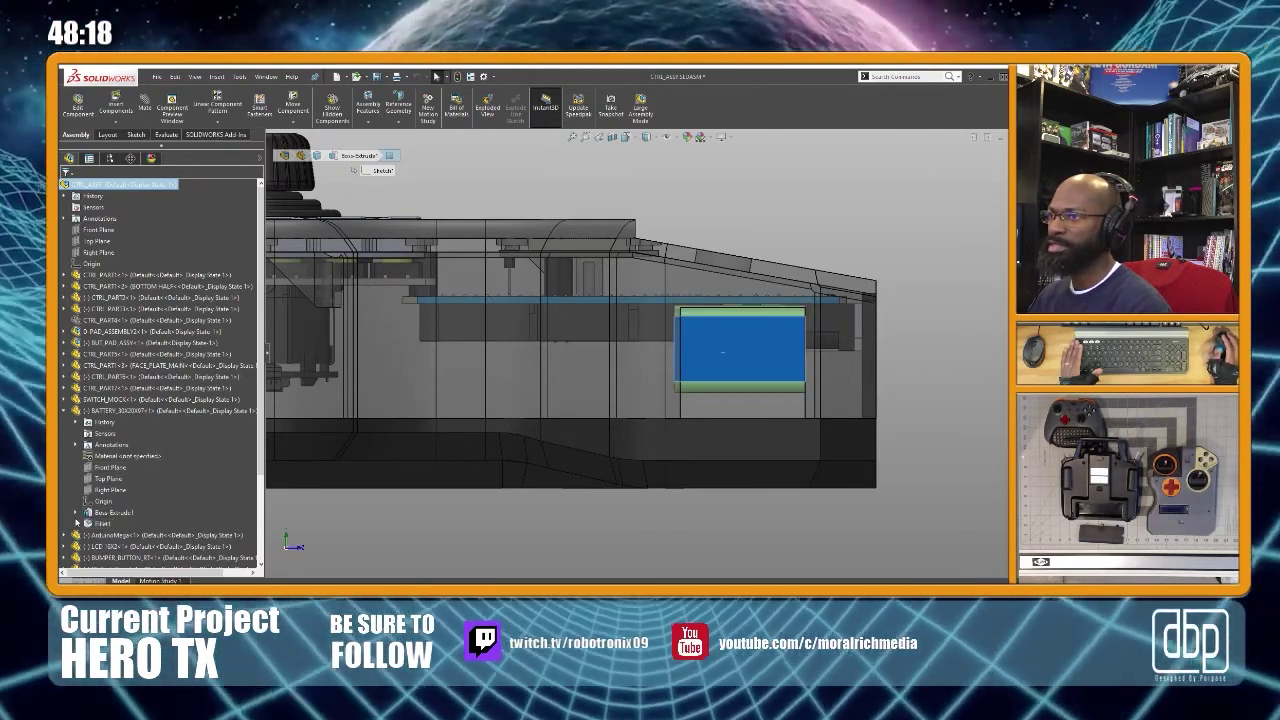
click(115, 411)
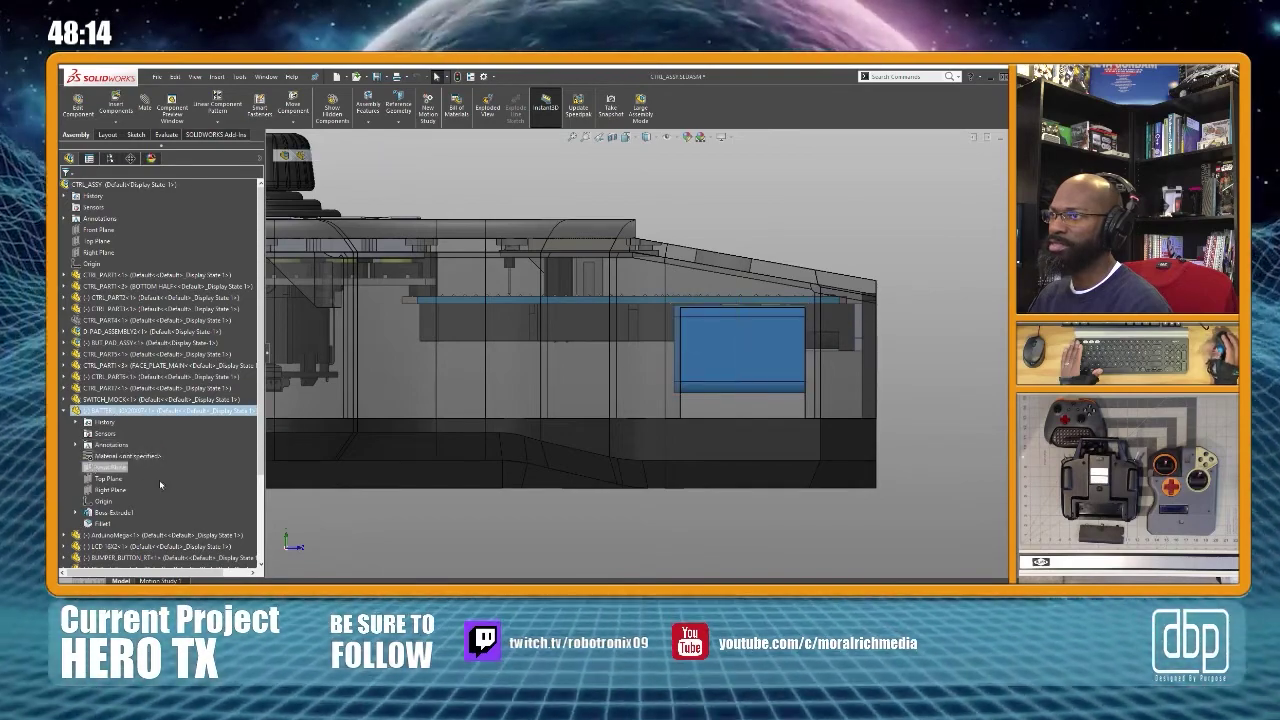
click(336, 510)
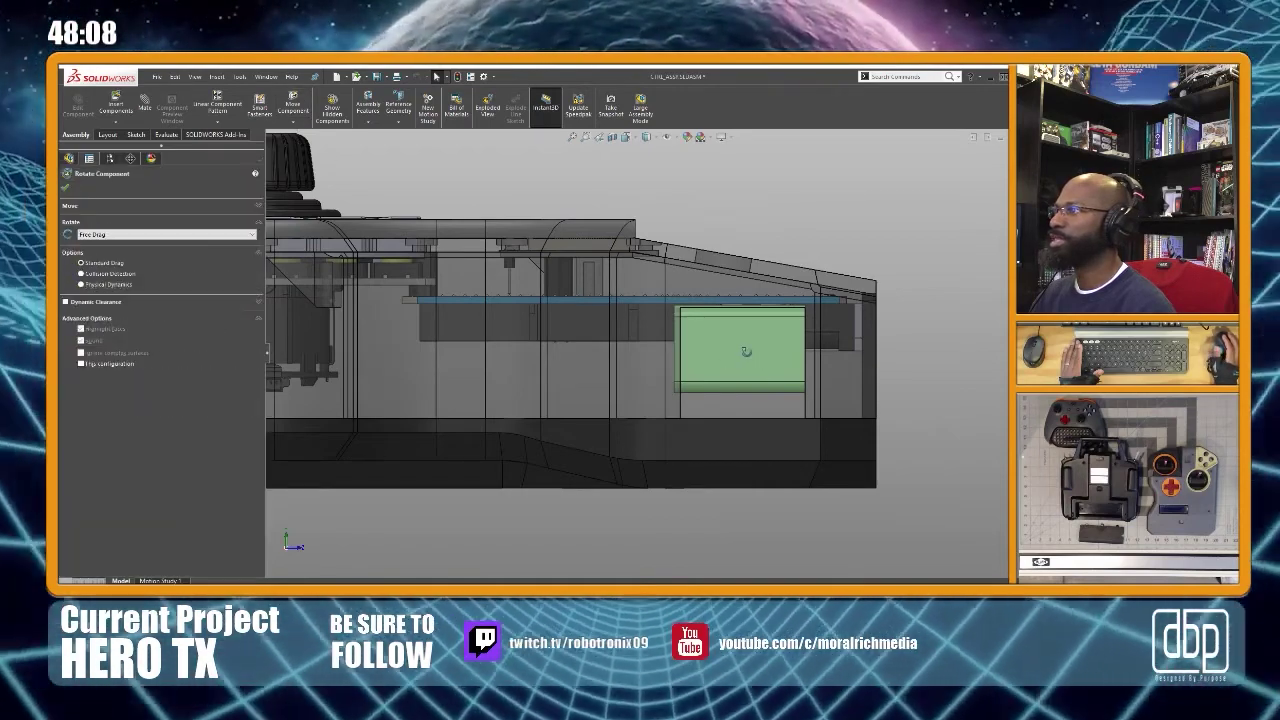
drag(744, 352, 734, 289)
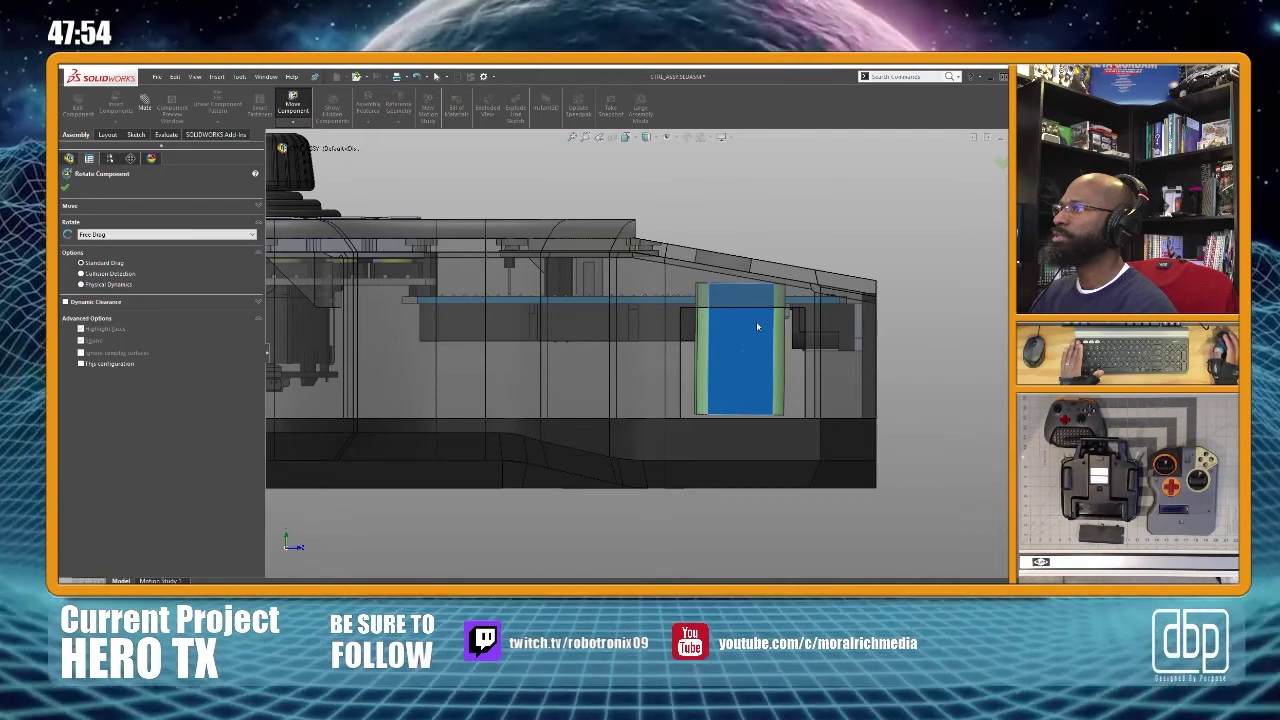
key(Escape)
drag(749, 344, 752, 376)
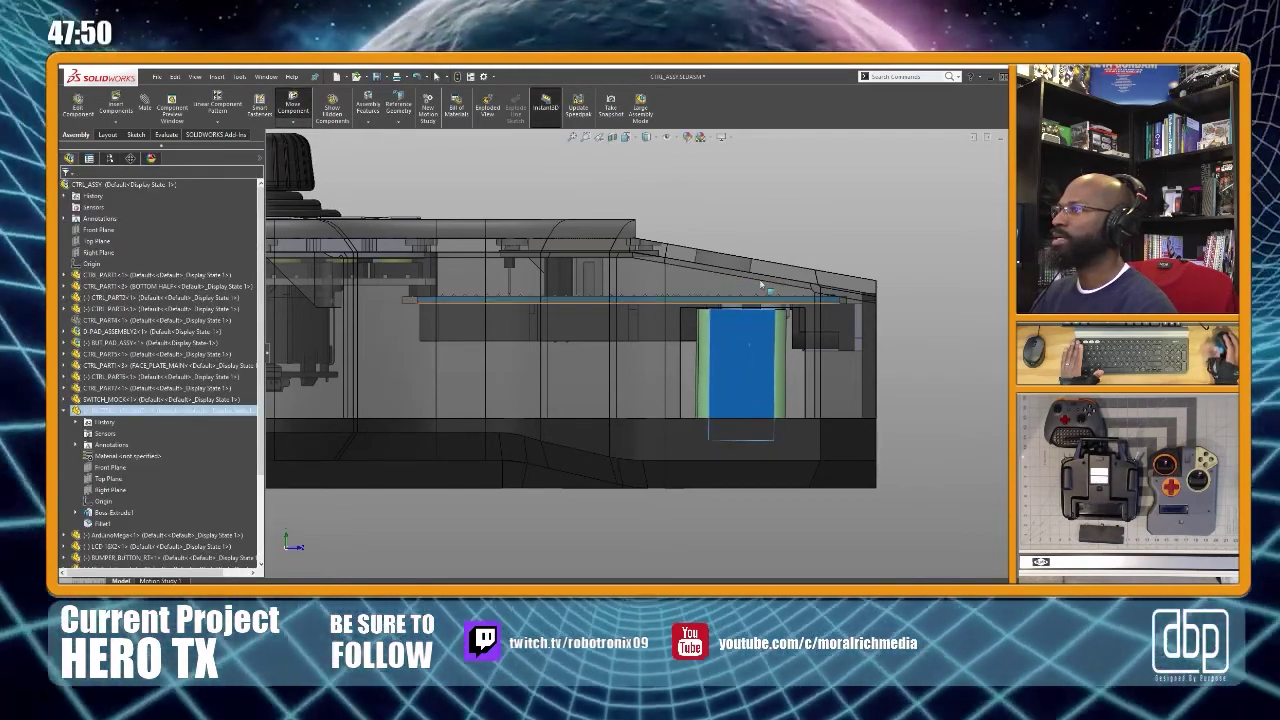
click(791, 192)
Examine the upright battery's fit in the opening and its clearance to the circuit board and lower housing from several angles
scroll(749, 300, up, 2)
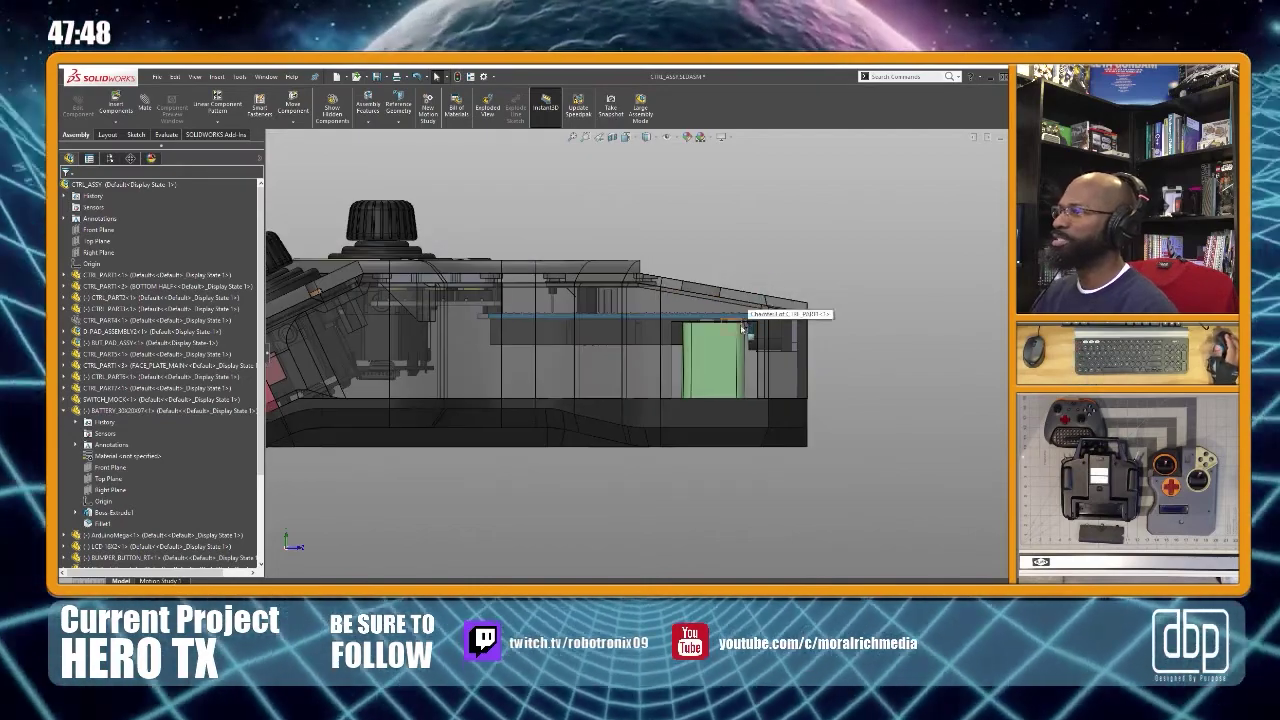
middle_drag(742, 328, 690, 420)
scroll(678, 453, down, 3)
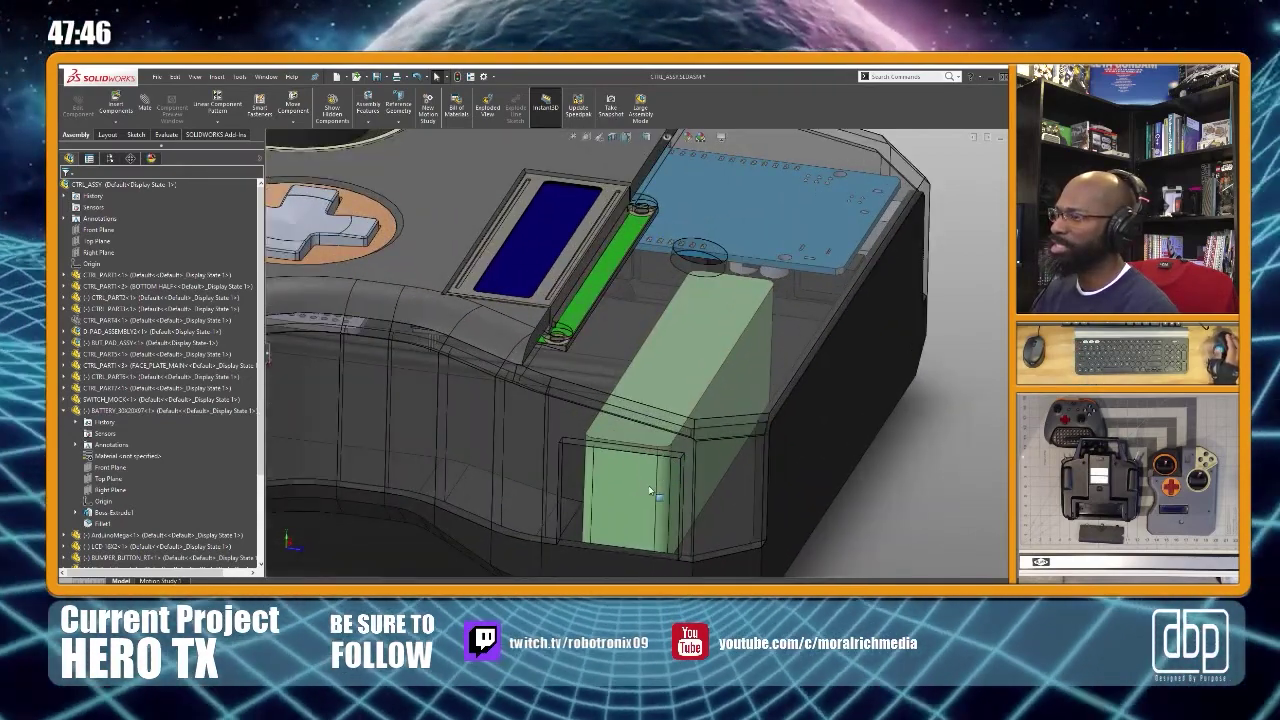
scroll(650, 490, up, 2)
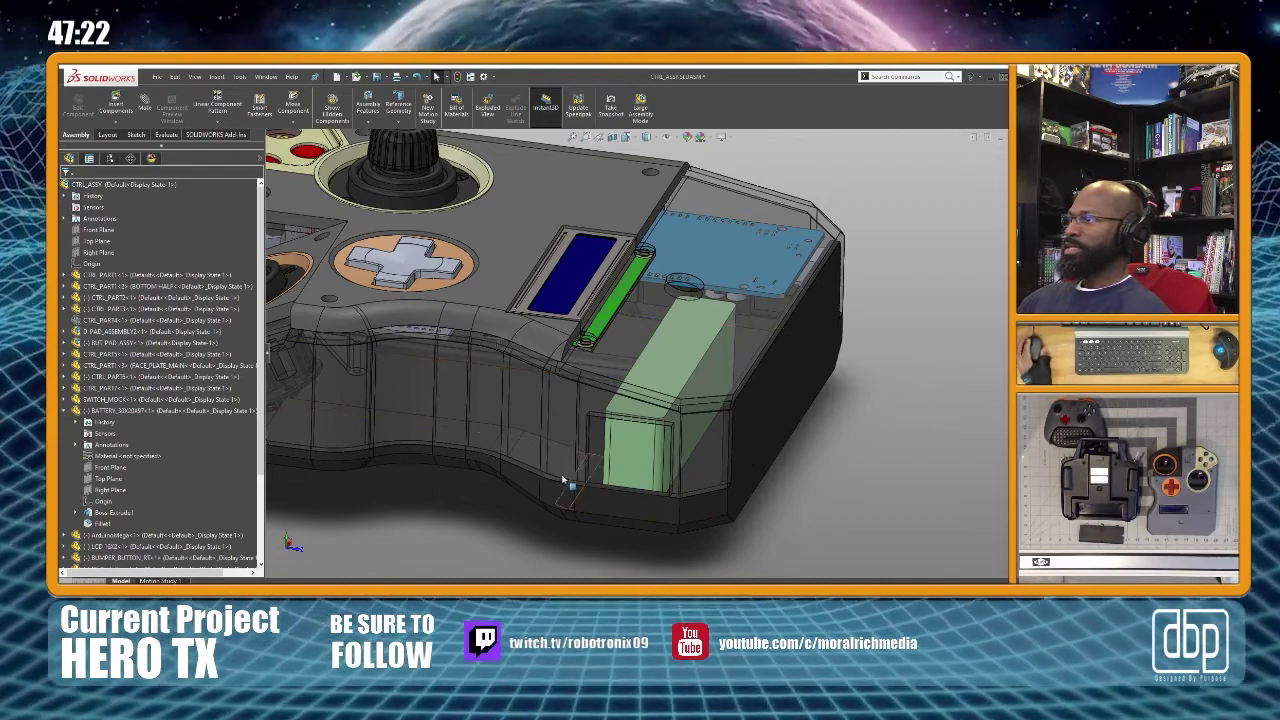
middle_drag(622, 463, 645, 408)
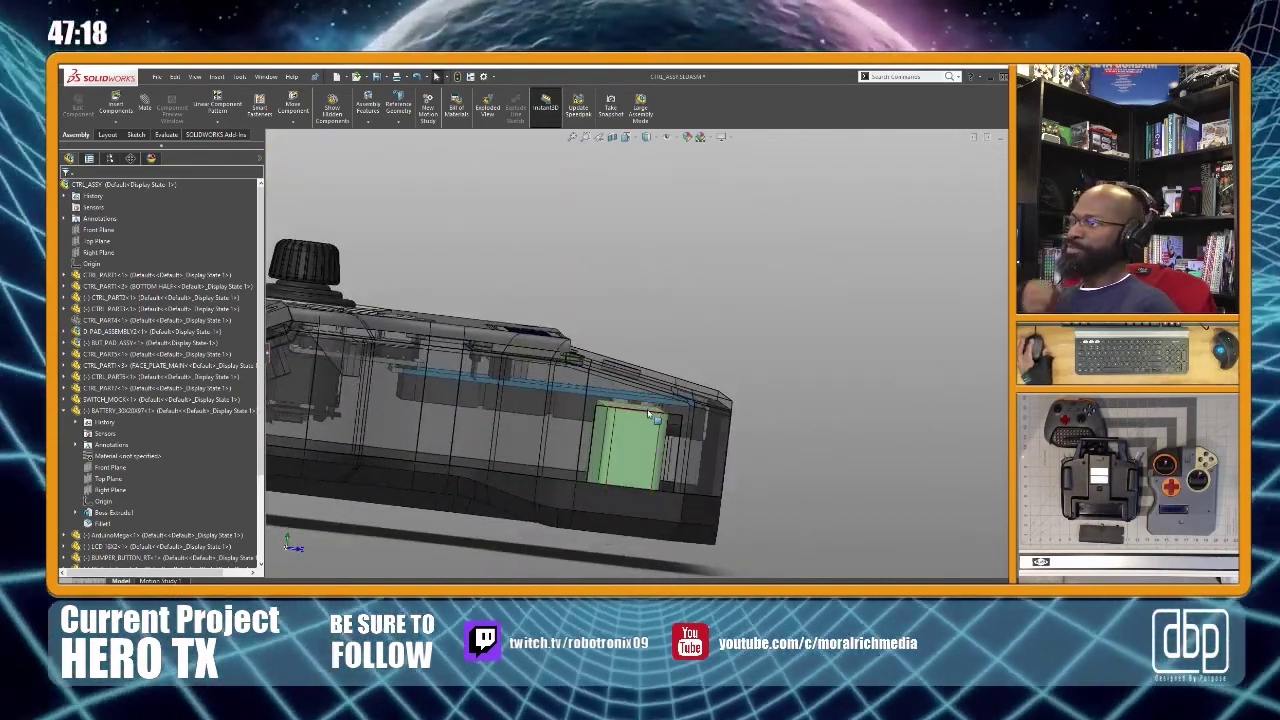
middle_drag(683, 467, 628, 476)
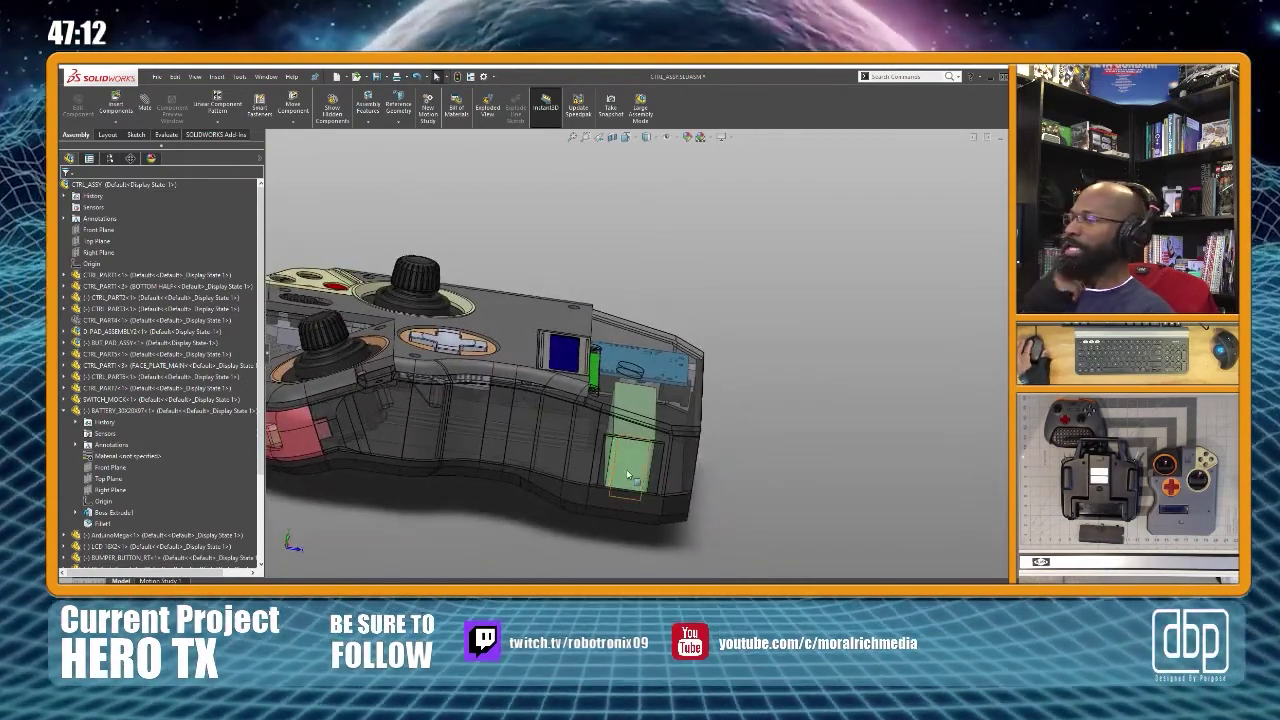
middle_drag(609, 431, 783, 425)
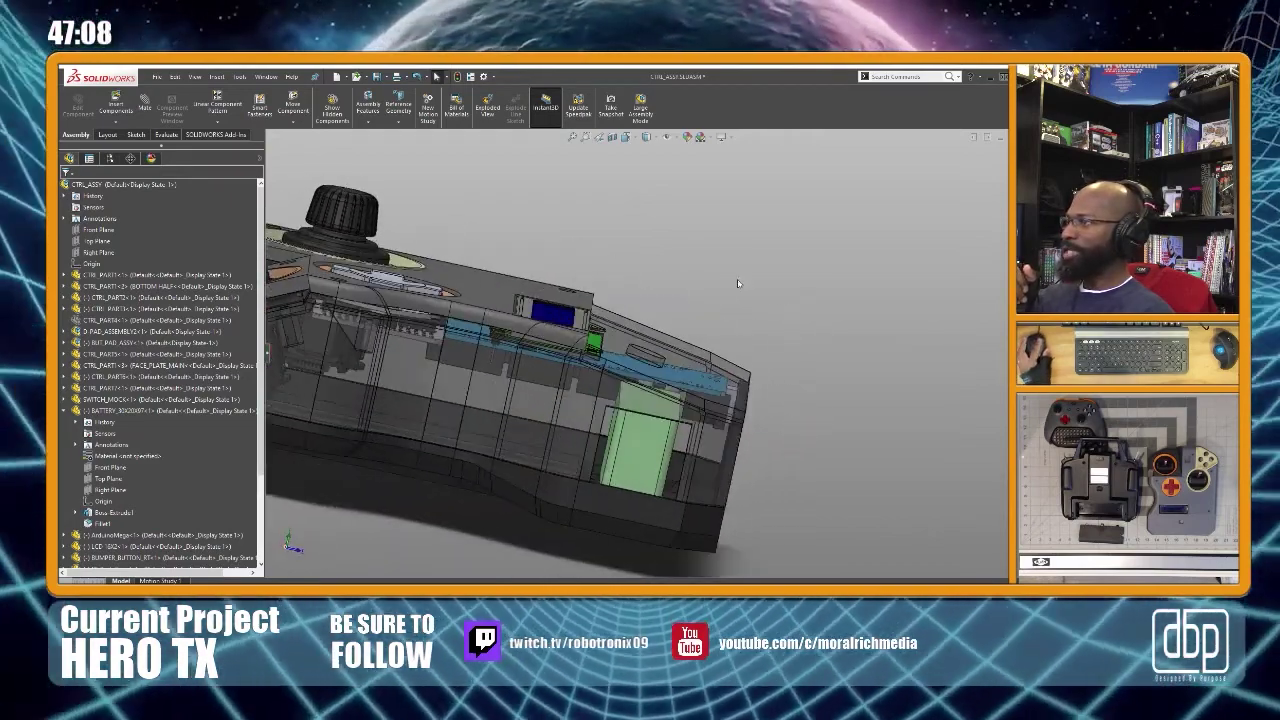
key(ctrl+4)
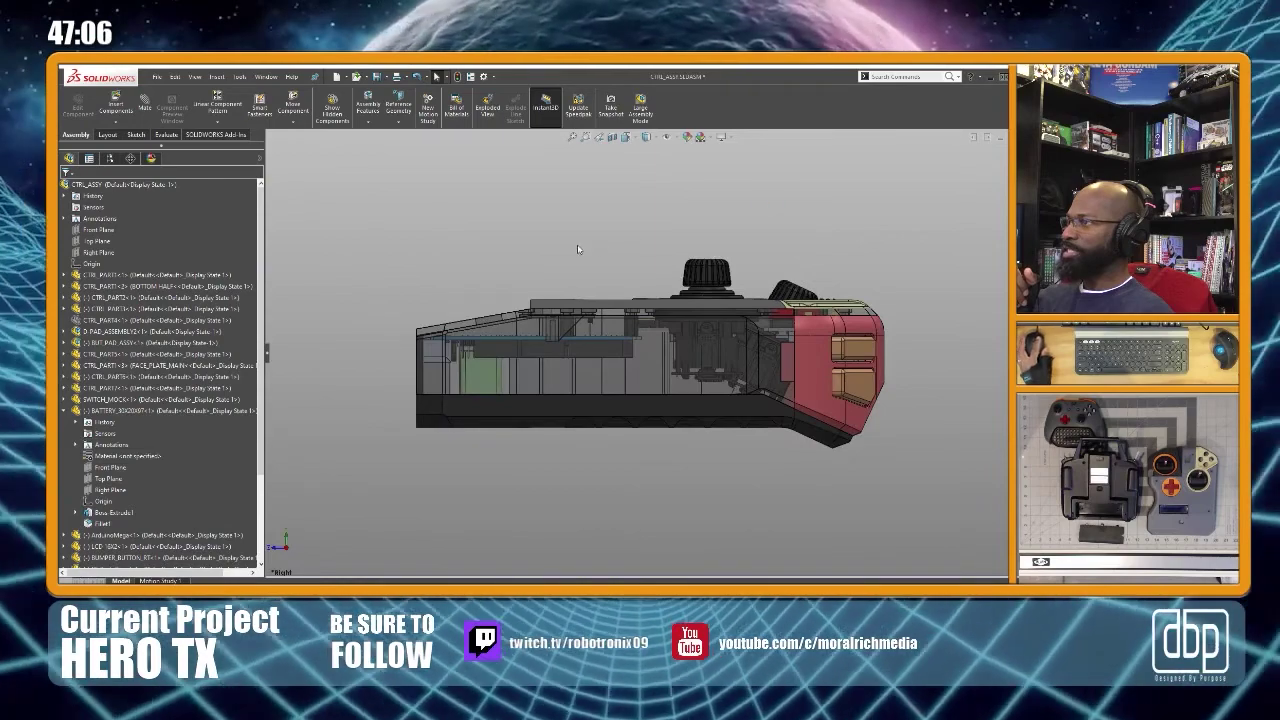
key(ctrl+3)
scroll(880, 378, down, 5)
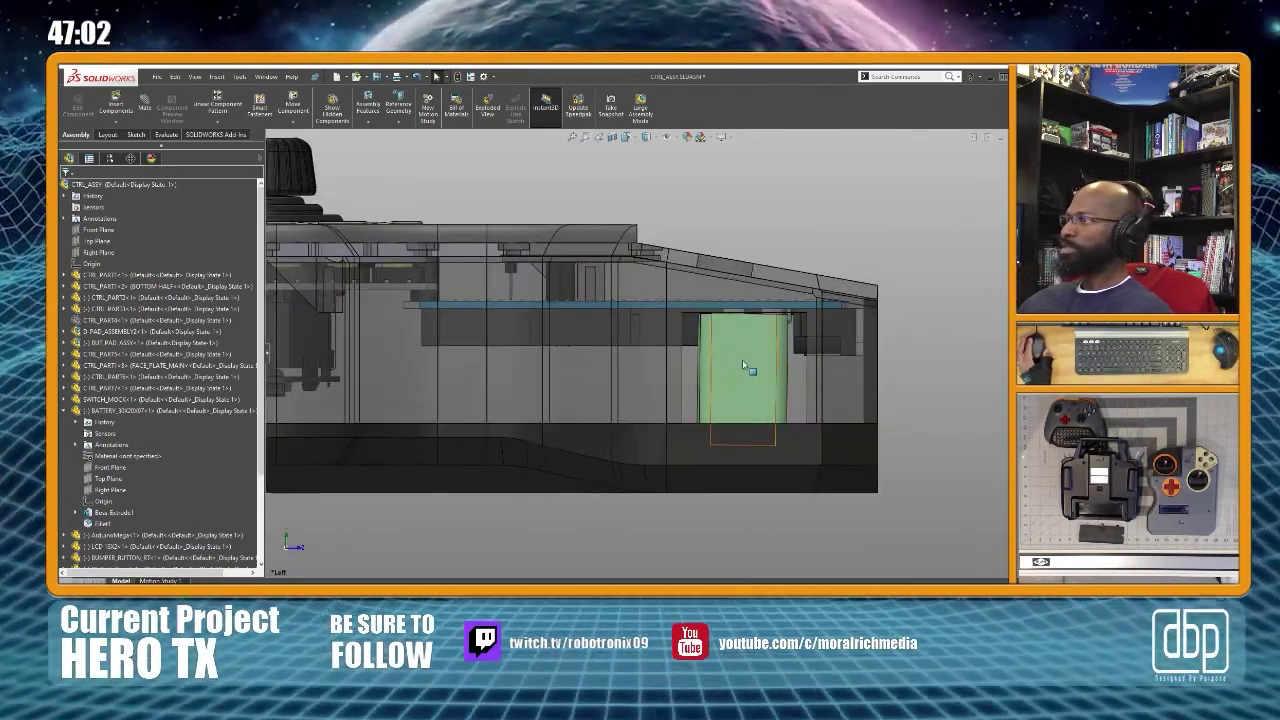
middle_drag(745, 374, 843, 230)
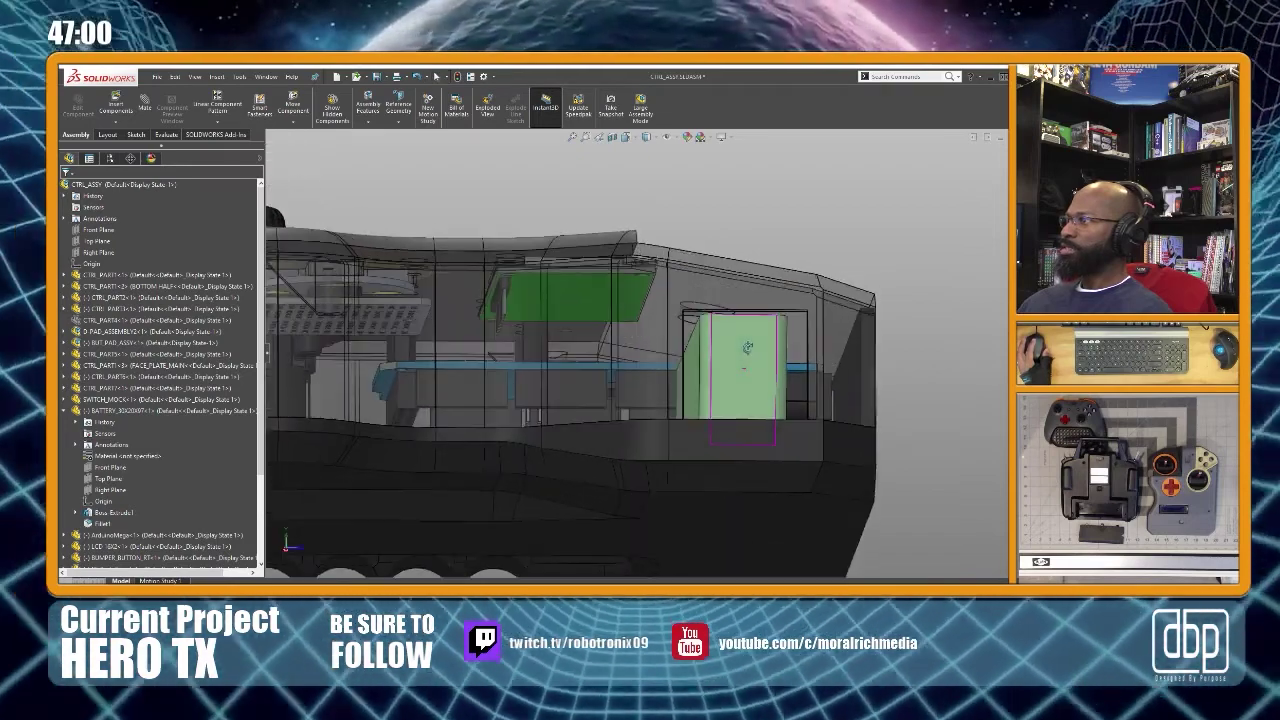
click(601, 138)
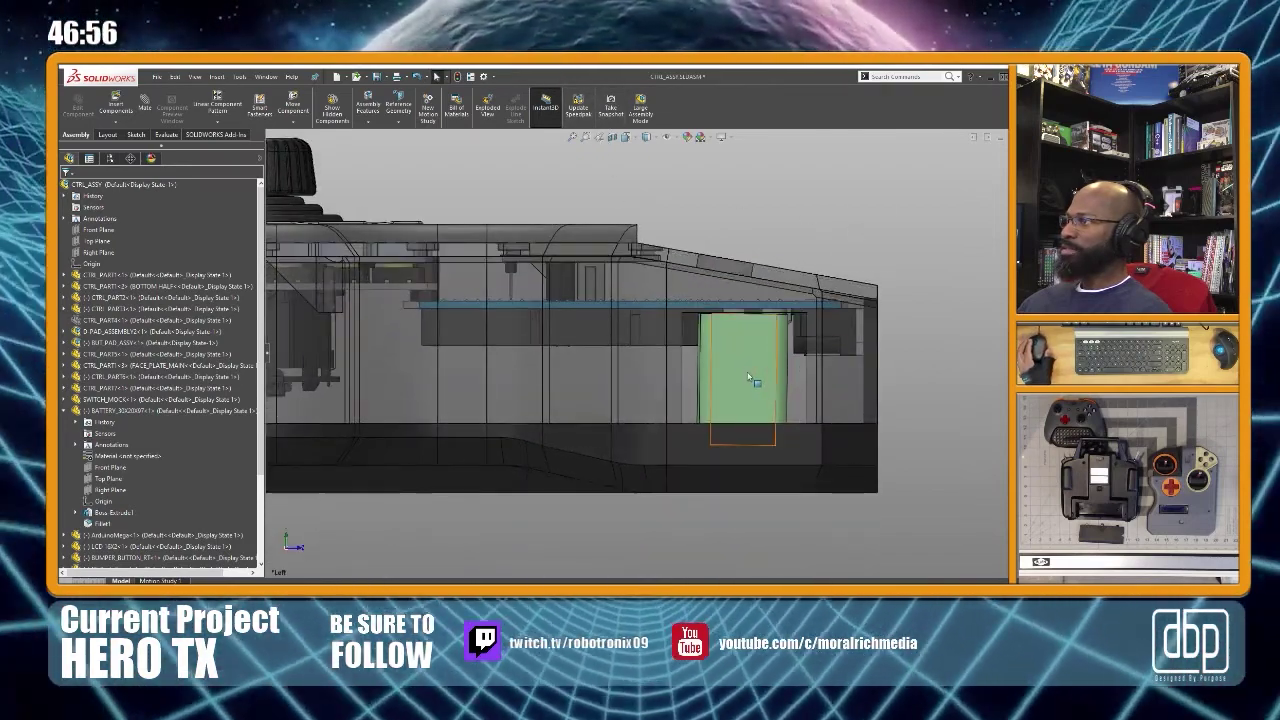
Raise the upright battery out of the lower housing and fine-tune its height so its underside sits at the housing's upper edge
click(743, 358)
drag(745, 353, 742, 336)
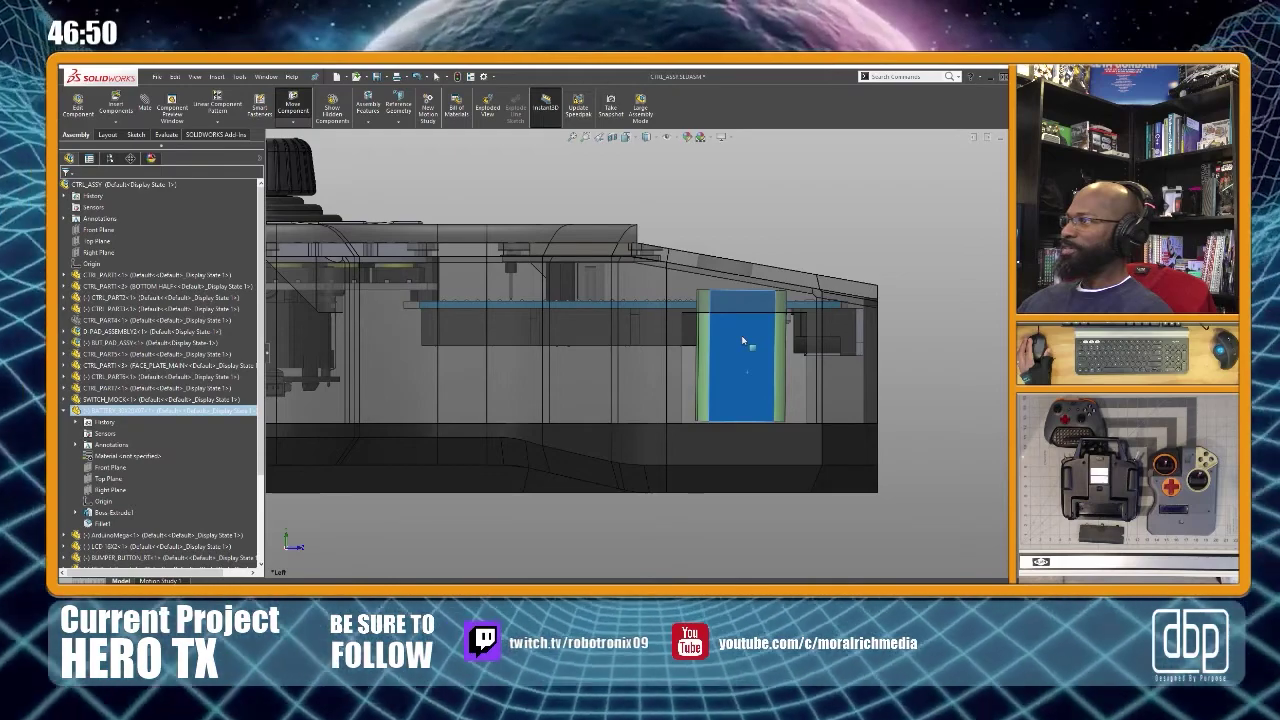
scroll(770, 268, down, 2)
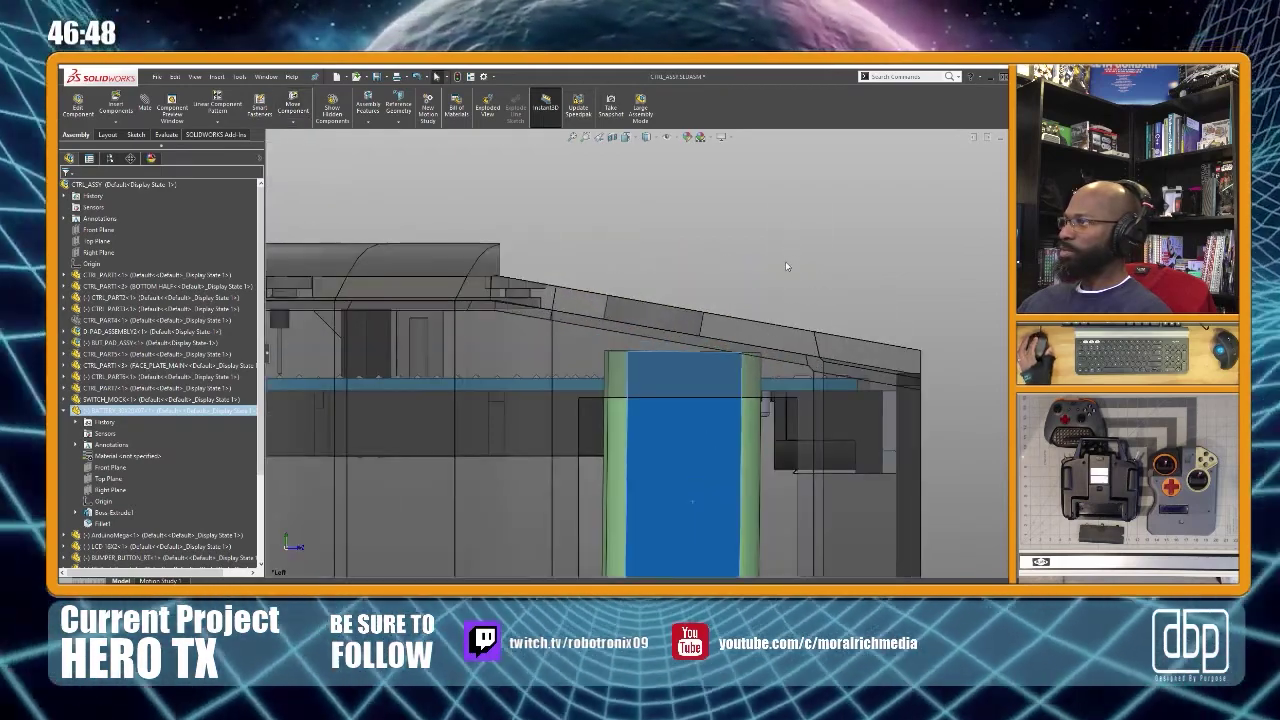
scroll(733, 437, up, 3)
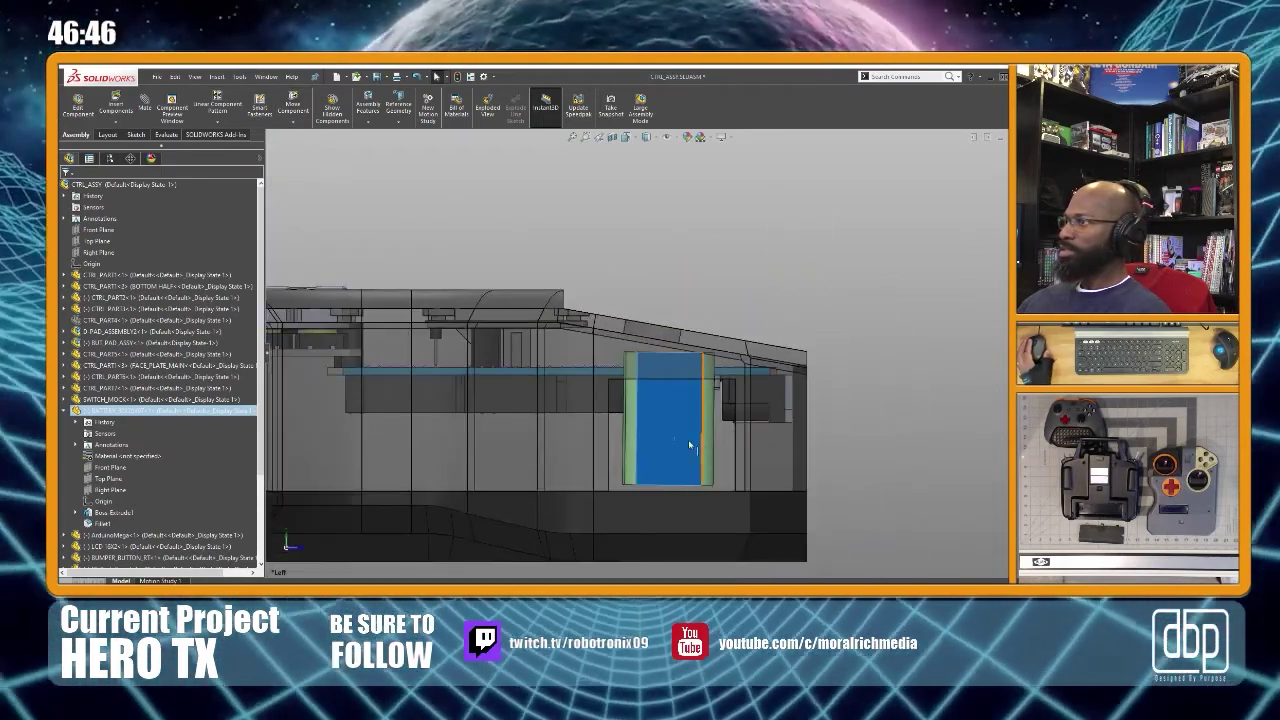
drag(680, 437, 683, 447)
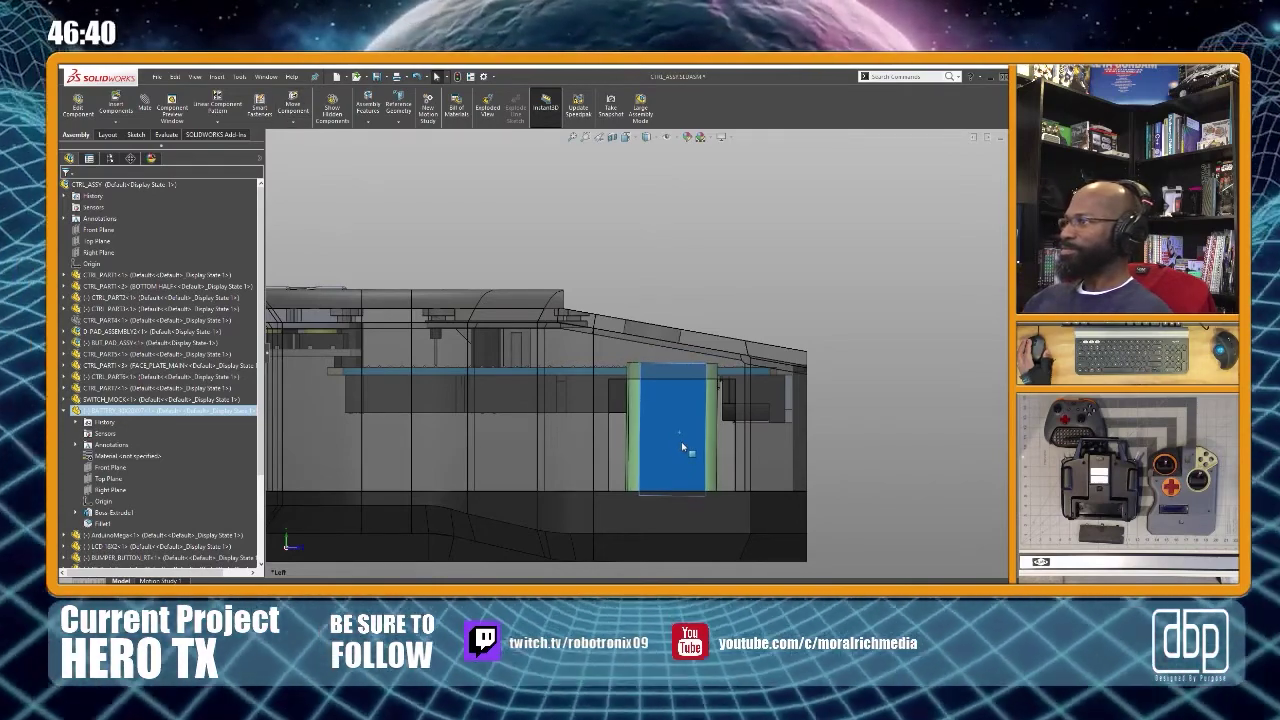
scroll(683, 479, up, 1)
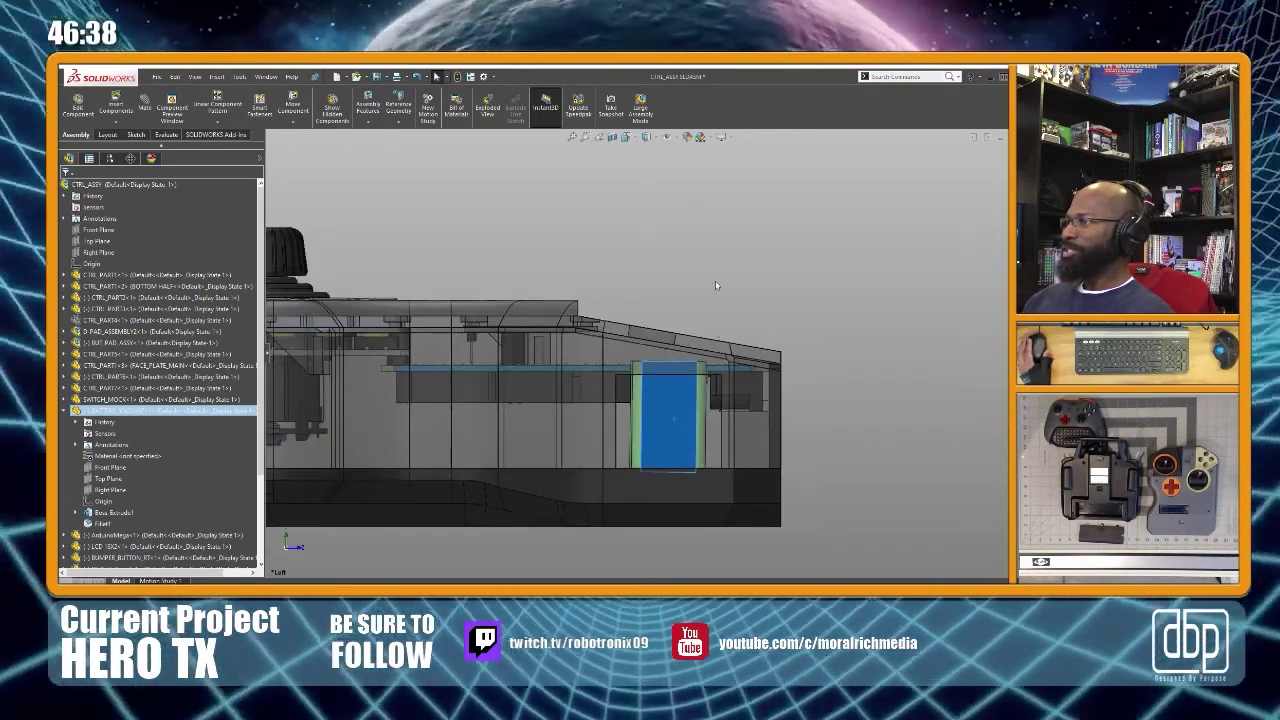
click(832, 432)
scroll(701, 402, down, 1)
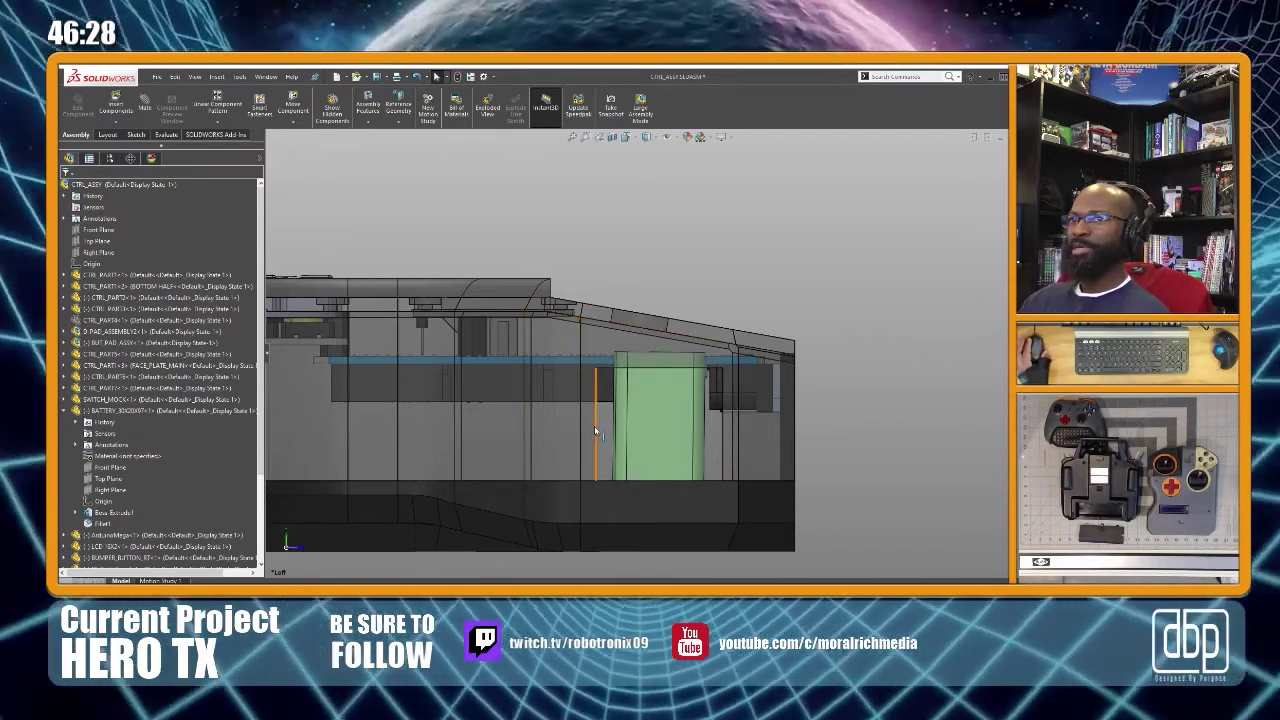
Inspect the raised battery's position relative to the circuit board, top cover and side opening from above and from the end
scroll(650, 370, up, 2)
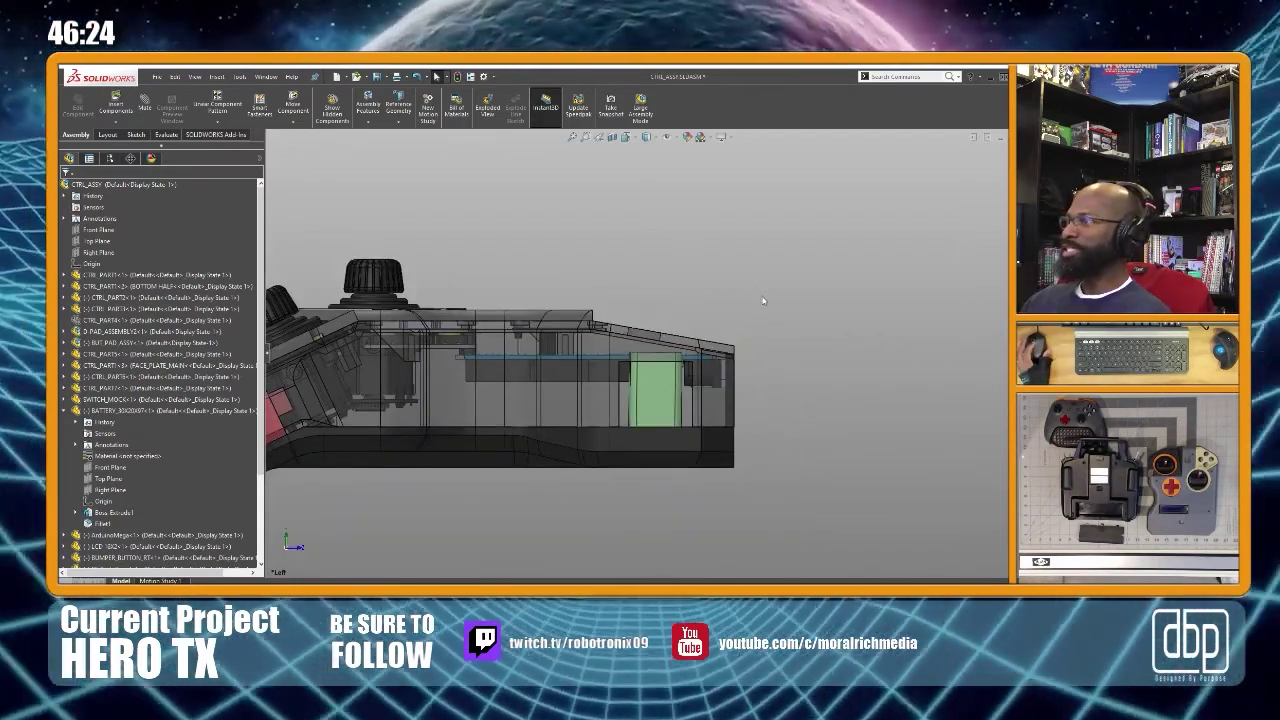
middle_drag(769, 312, 690, 451)
scroll(692, 452, up, 4)
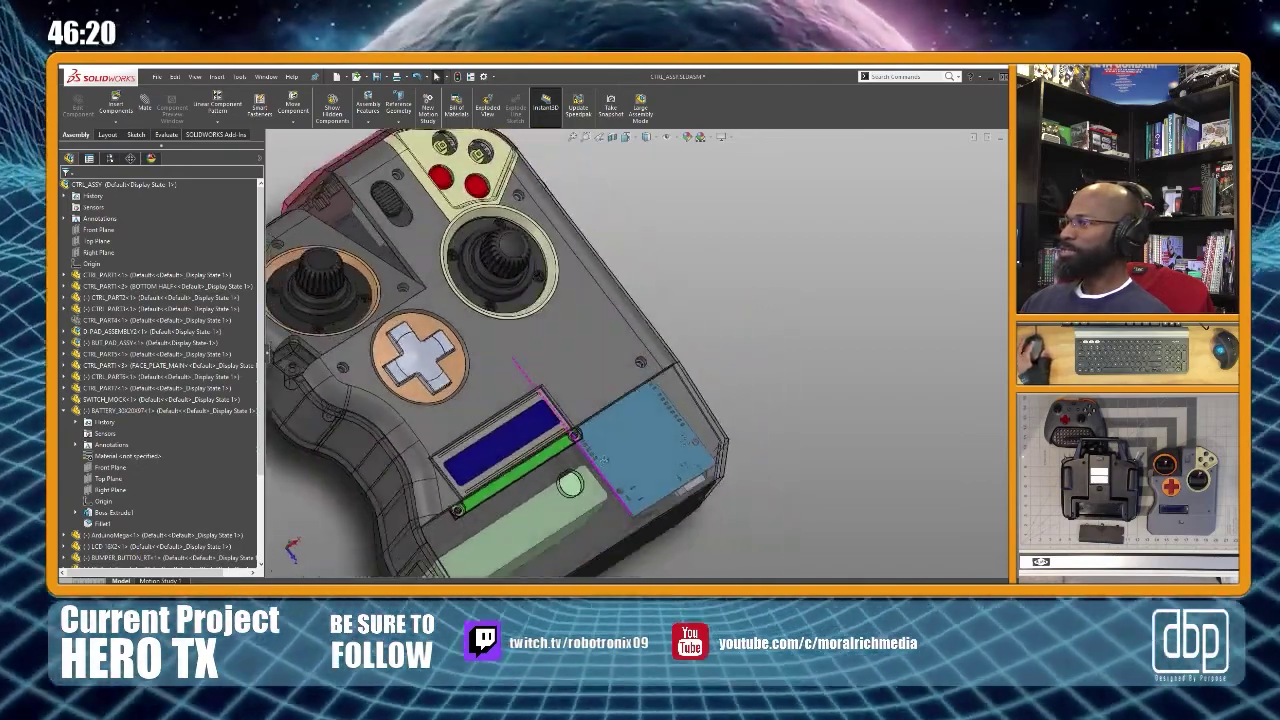
middle_drag(571, 490, 599, 480)
middle_drag(602, 463, 604, 436)
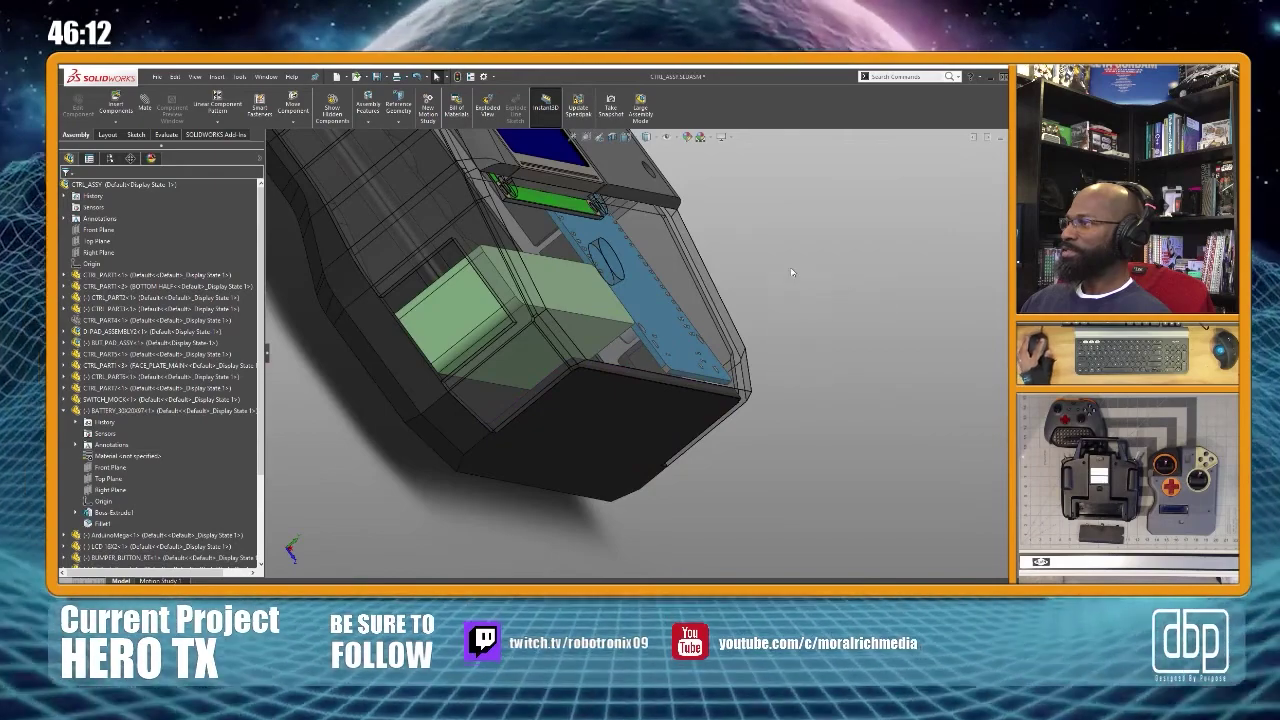
Rotate the battery a quarter turn so it lies flat on its wide side, and position it just beneath the blue circuit board
key(ctrl+4)
scroll(870, 310, down, 3)
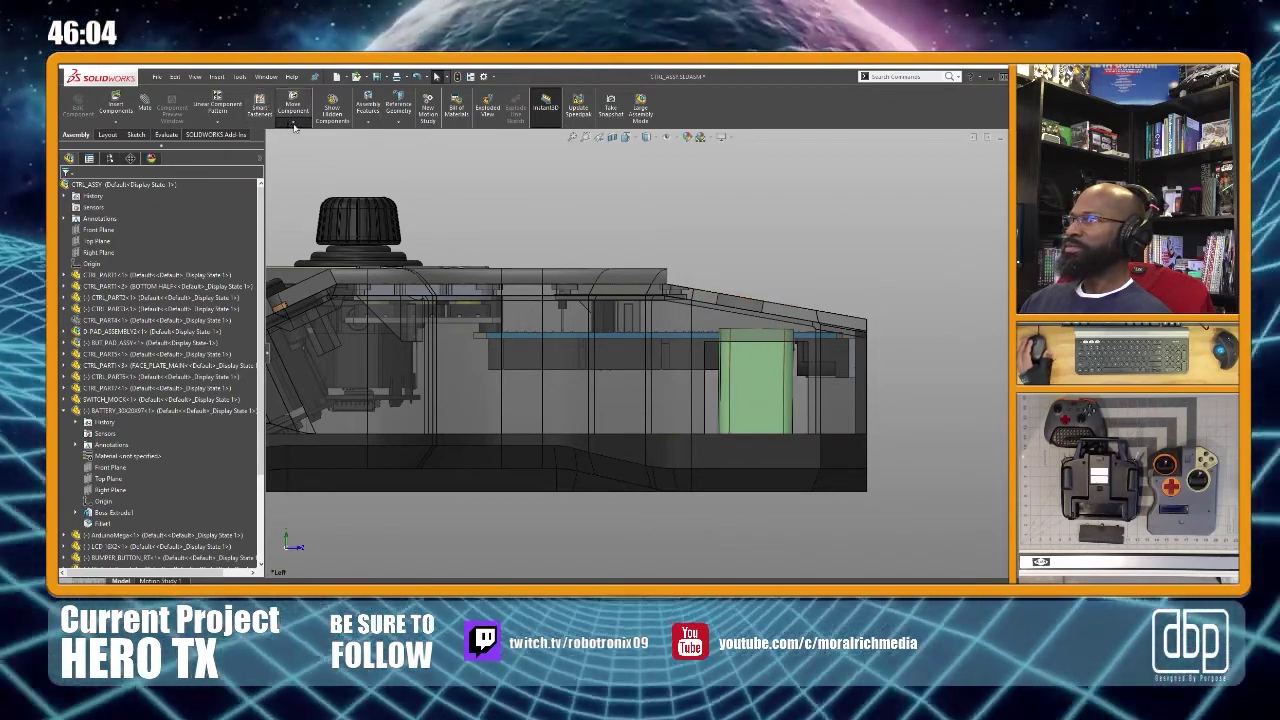
key(r)
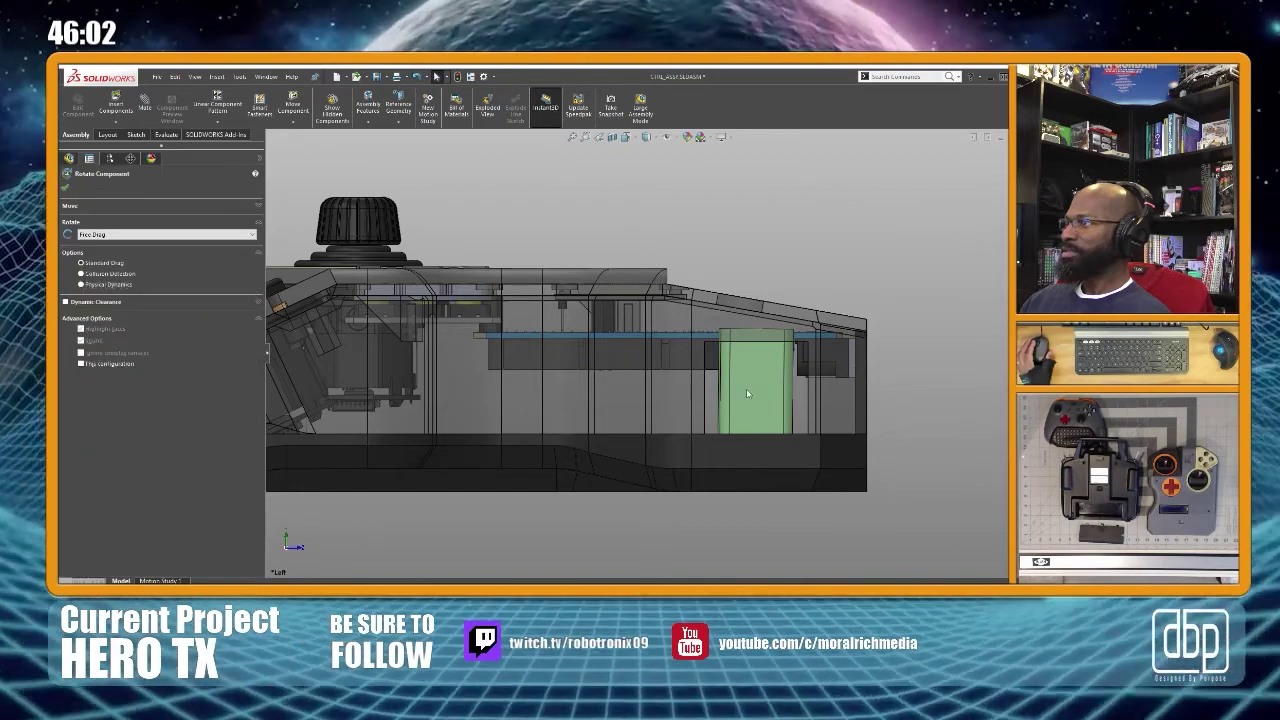
mouse_move(750, 388)
mouse_down()
mouse_move(704, 394)
mouse_move(778, 349)
mouse_move(760, 374)
mouse_up()
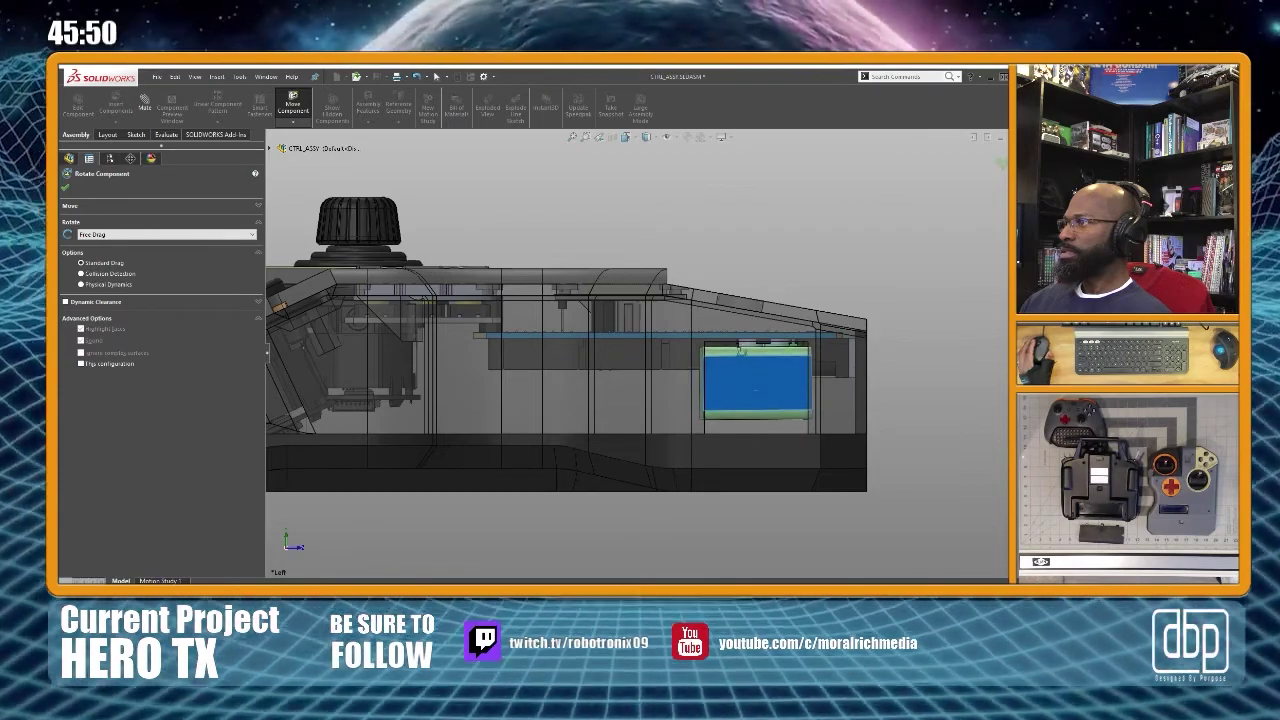
key(Escape)
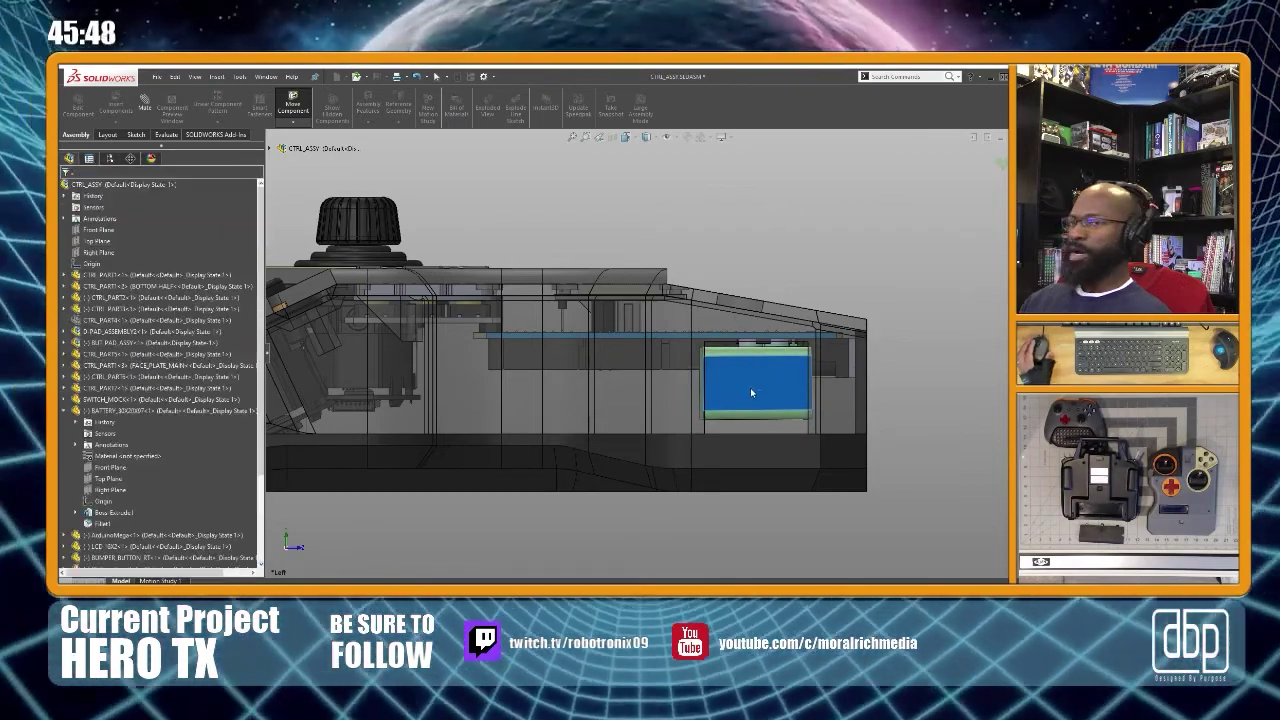
click(778, 380)
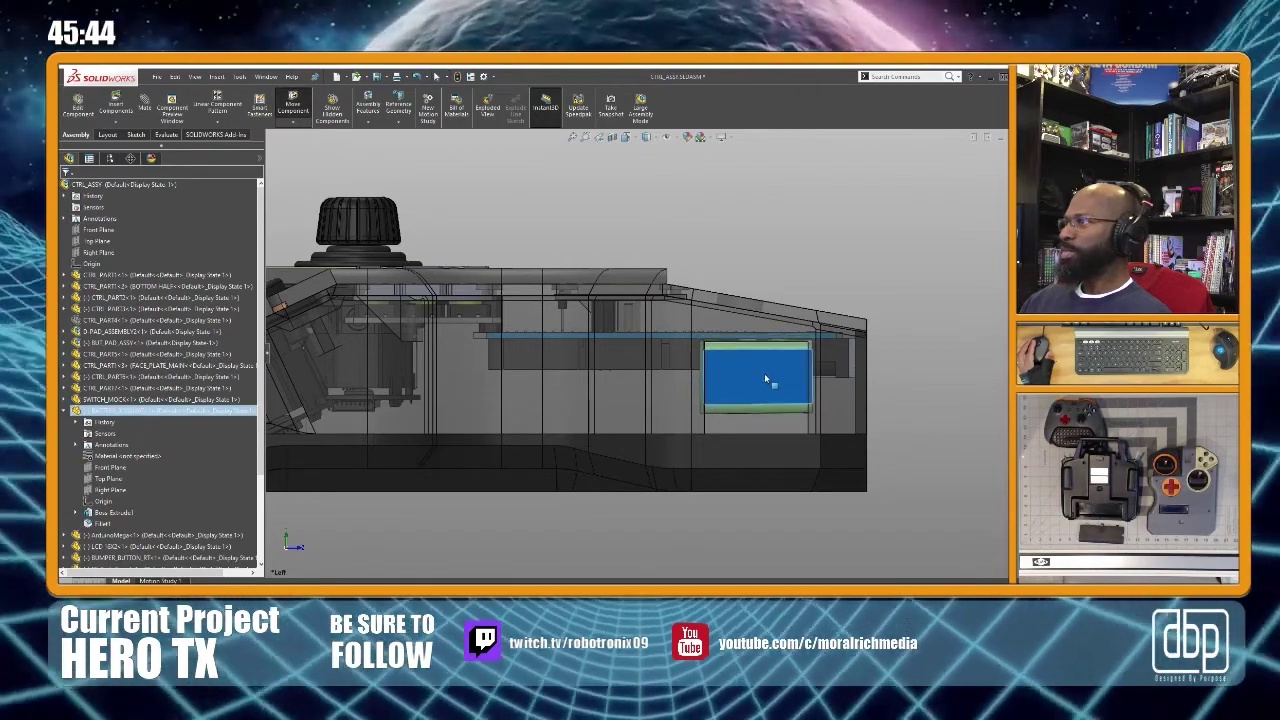
click(798, 238)
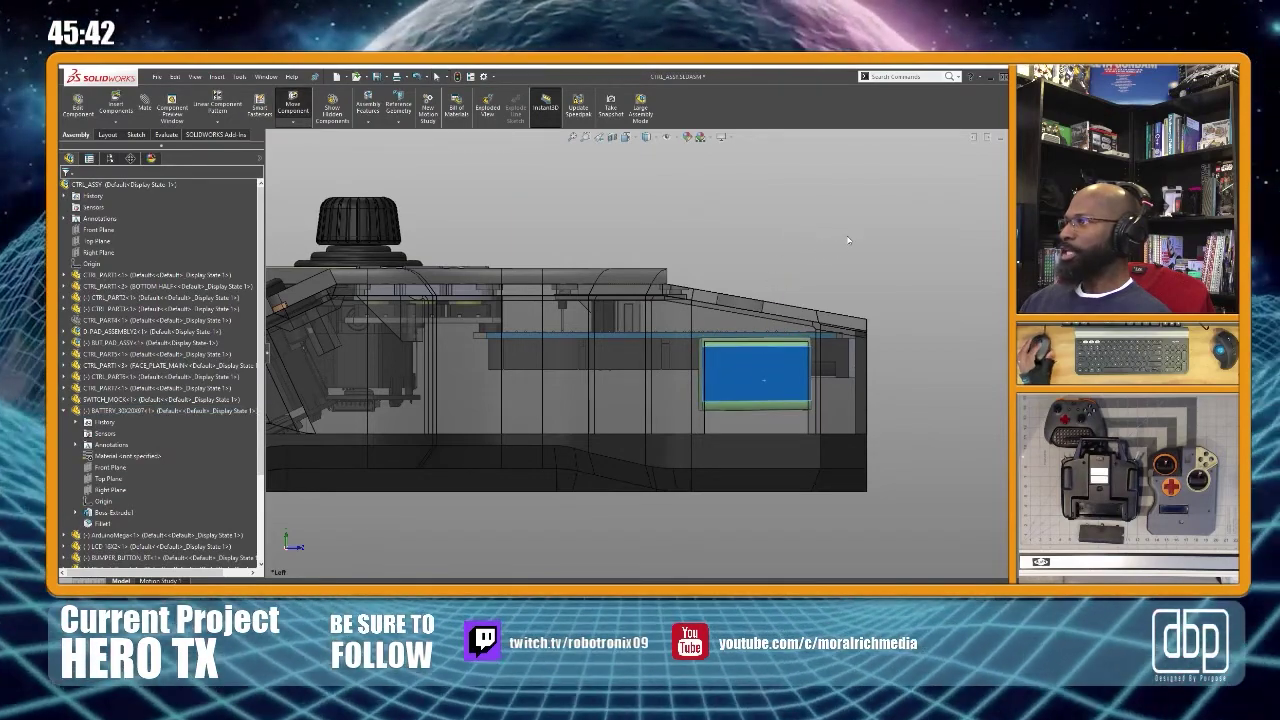
Inspect the flat battery's position relative to the side opening, the circuit board and the display from the end, above and the side
middle_drag(854, 239, 852, 265)
key(ctrl+1)
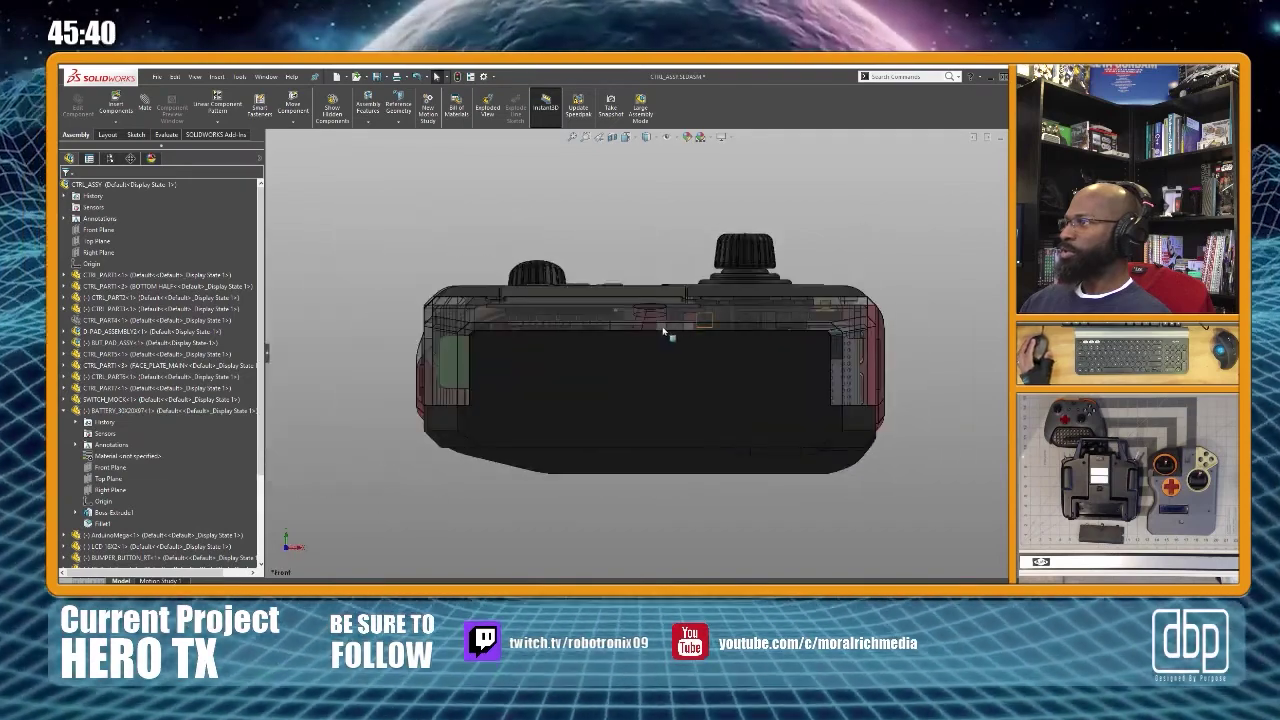
middle_drag(308, 240, 446, 450)
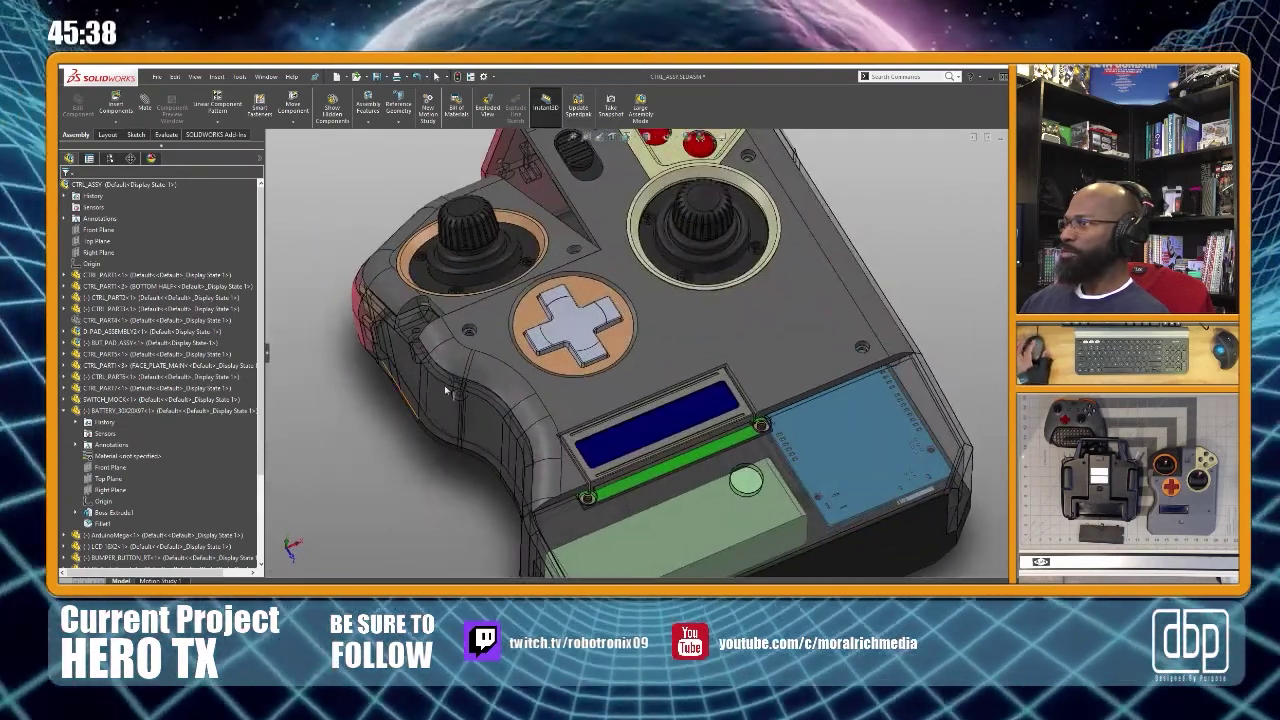
scroll(447, 451, up, 3)
scroll(447, 450, up, 3)
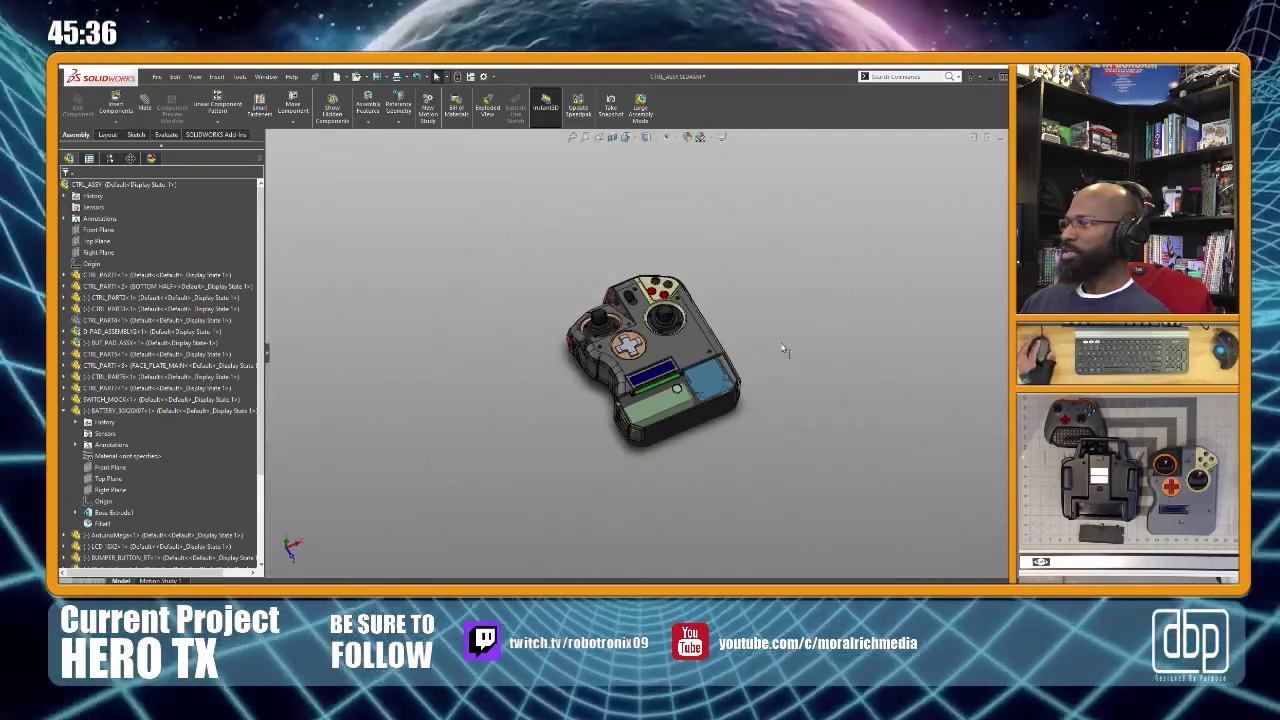
scroll(573, 470, down, 5)
middle_drag(574, 469, 511, 431)
scroll(597, 410, up, 3)
scroll(603, 410, down, 6)
middle_drag(553, 358, 501, 378)
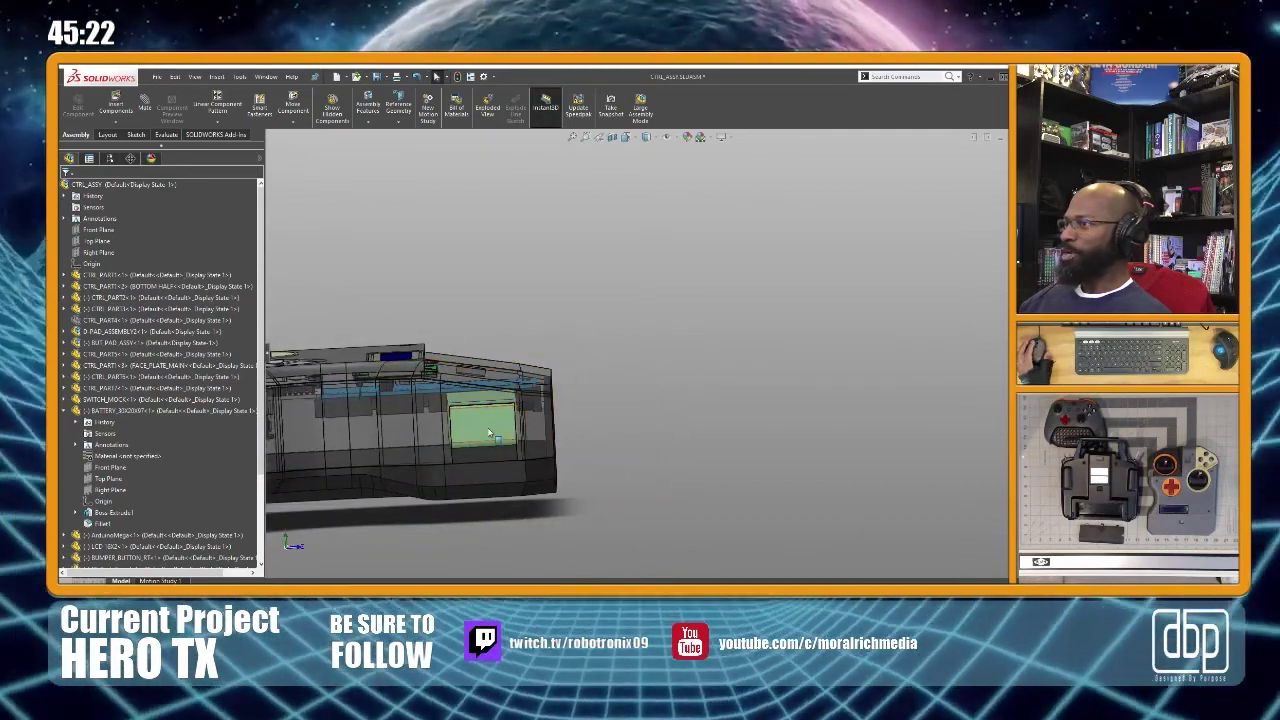
Open the housing part with the side-wall opening and select the sketch of its last extruded cut
click(432, 413)
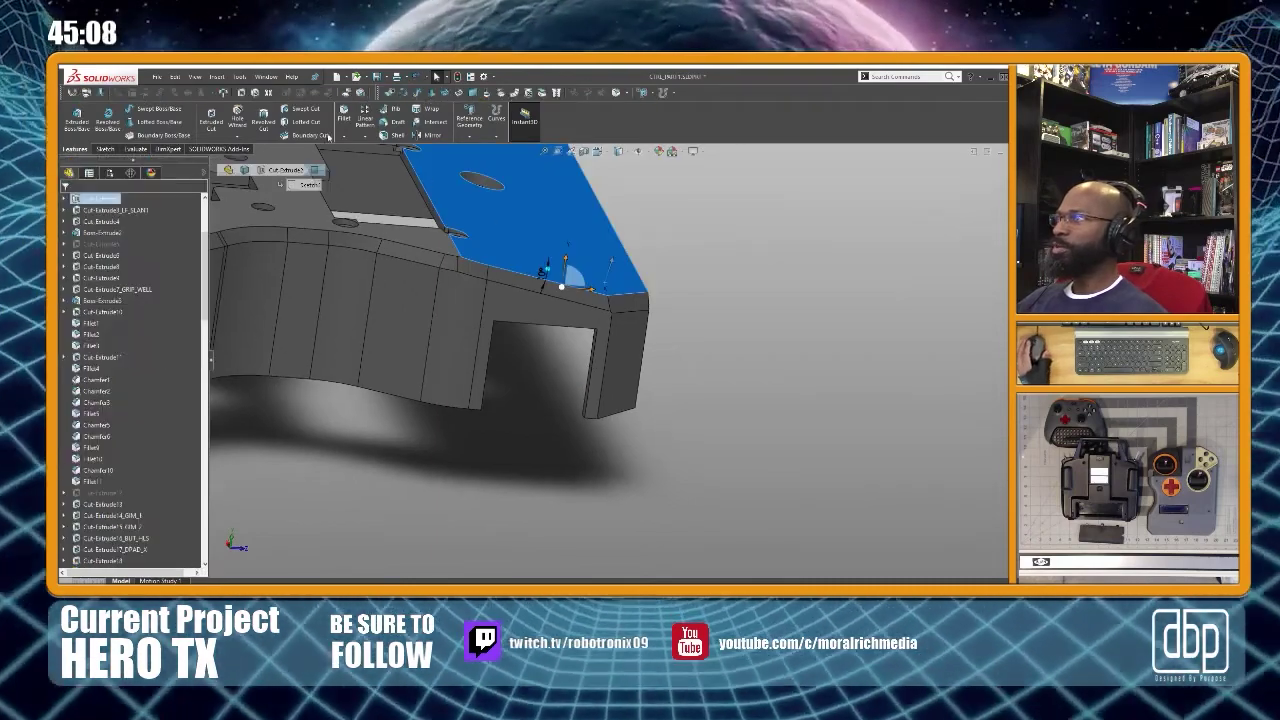
click(338, 414)
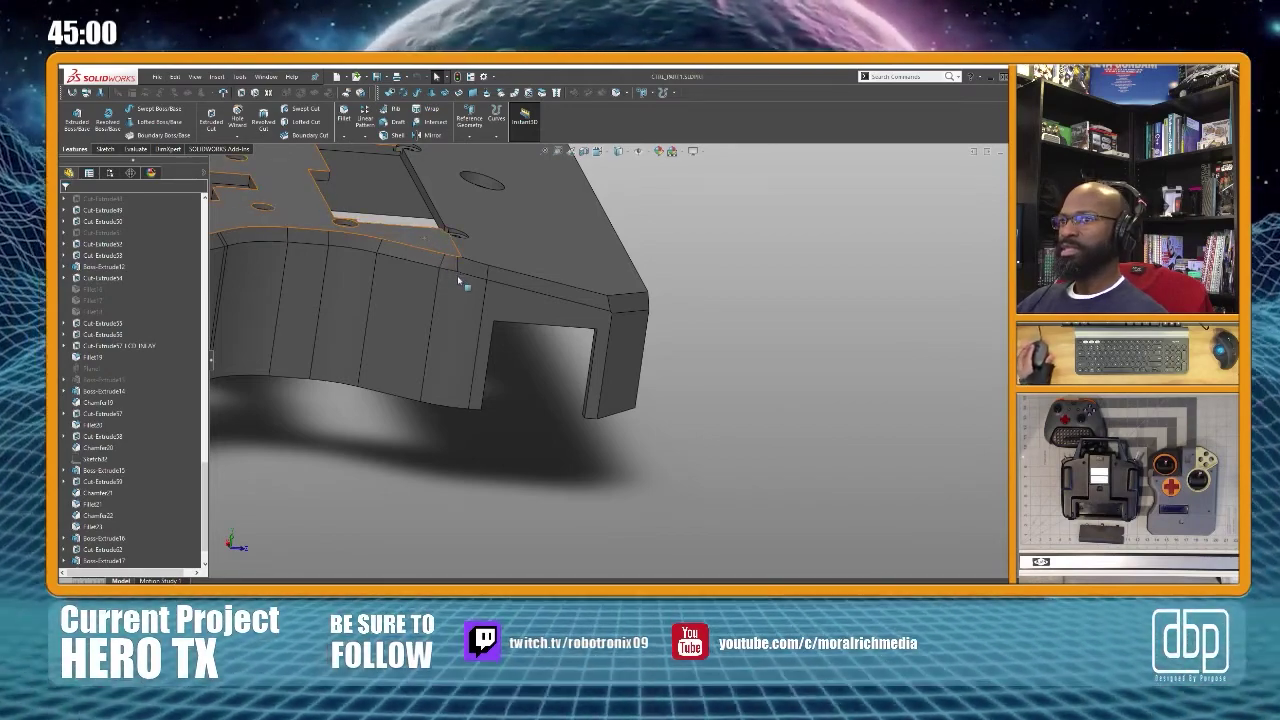
middle_drag(606, 337, 548, 330)
scroll(130, 491, down, 2)
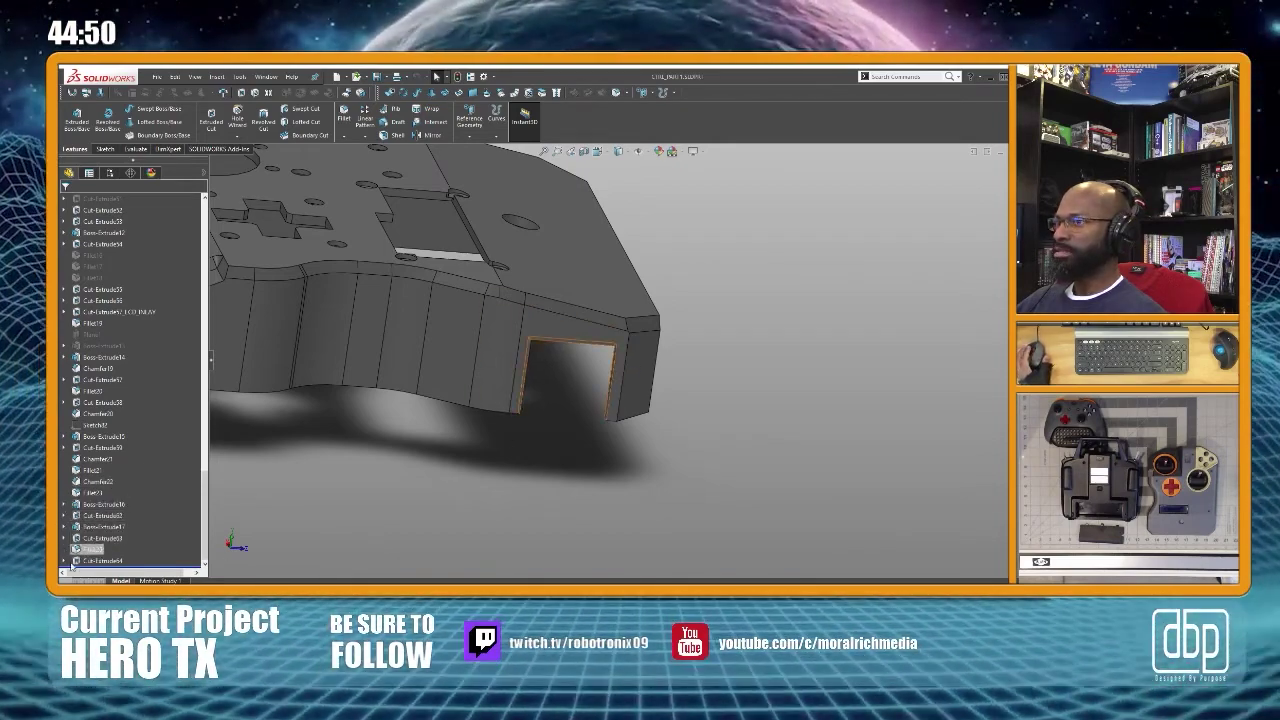
click(64, 561)
click(105, 561)
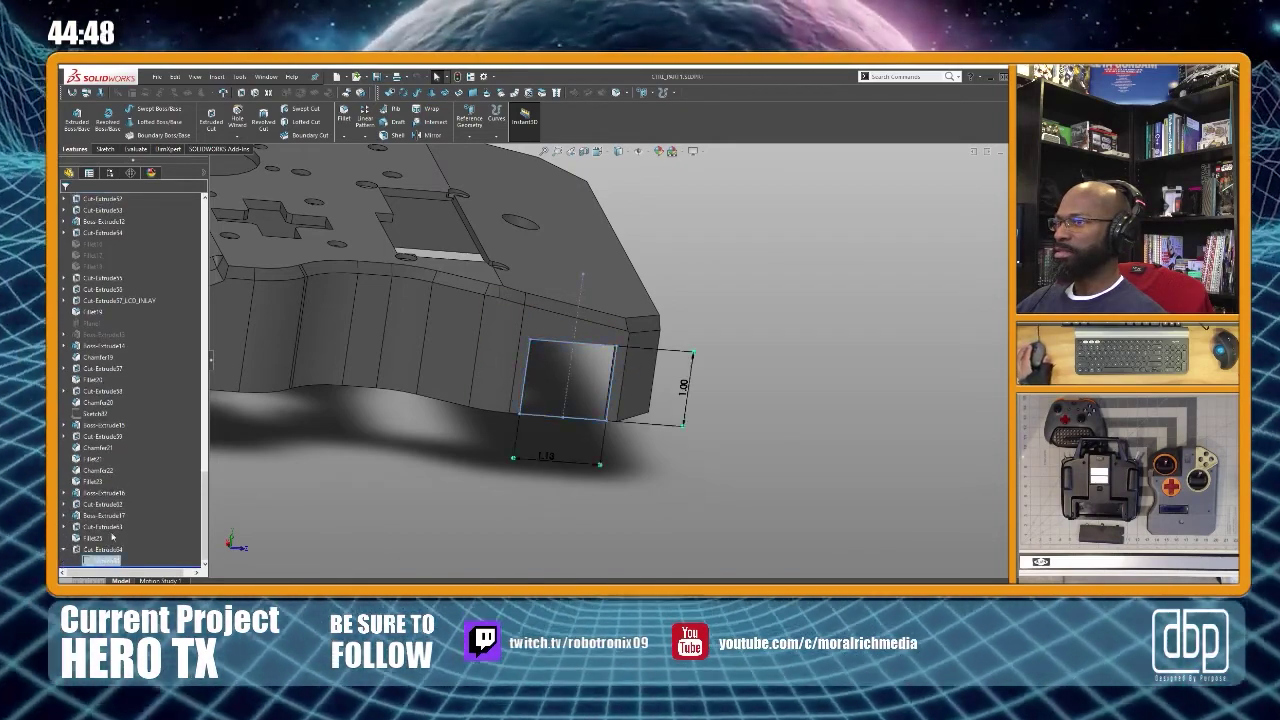
Set the side-wall opening's sketch width to 1.31 and its height to 1.15, and rebuild the cut
double_click(551, 459)
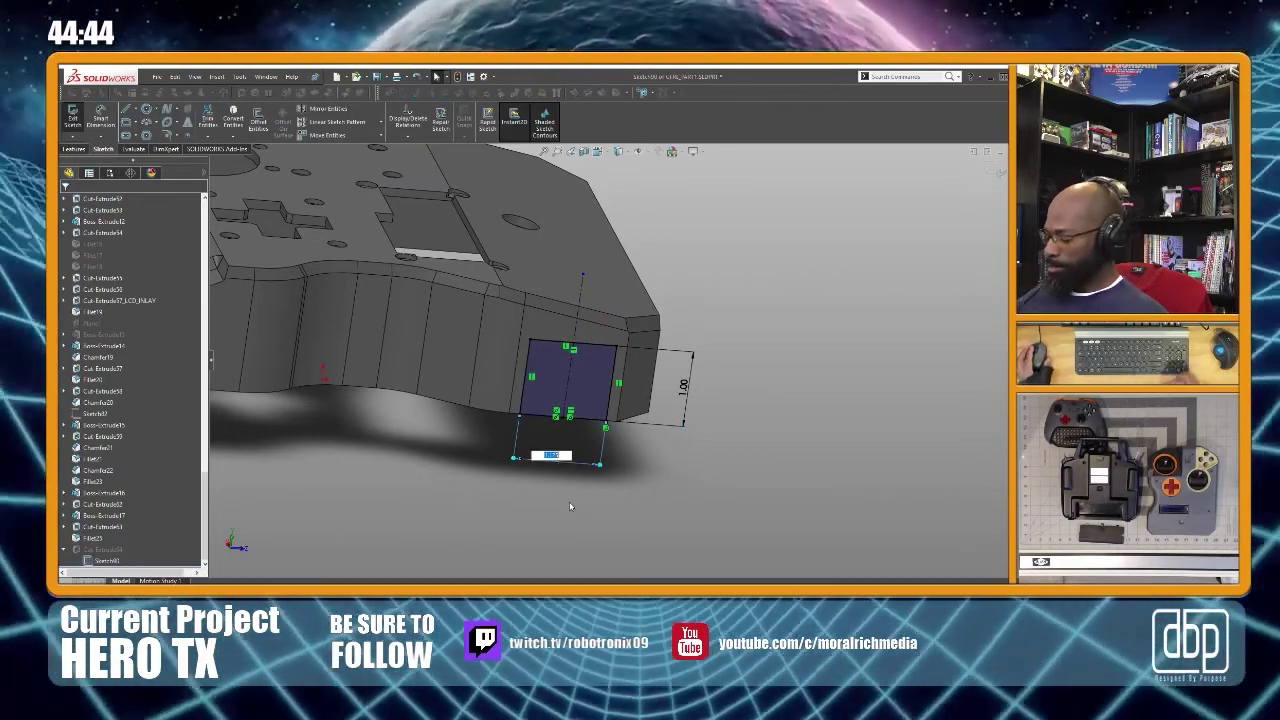
text(1.25)
key(Return)
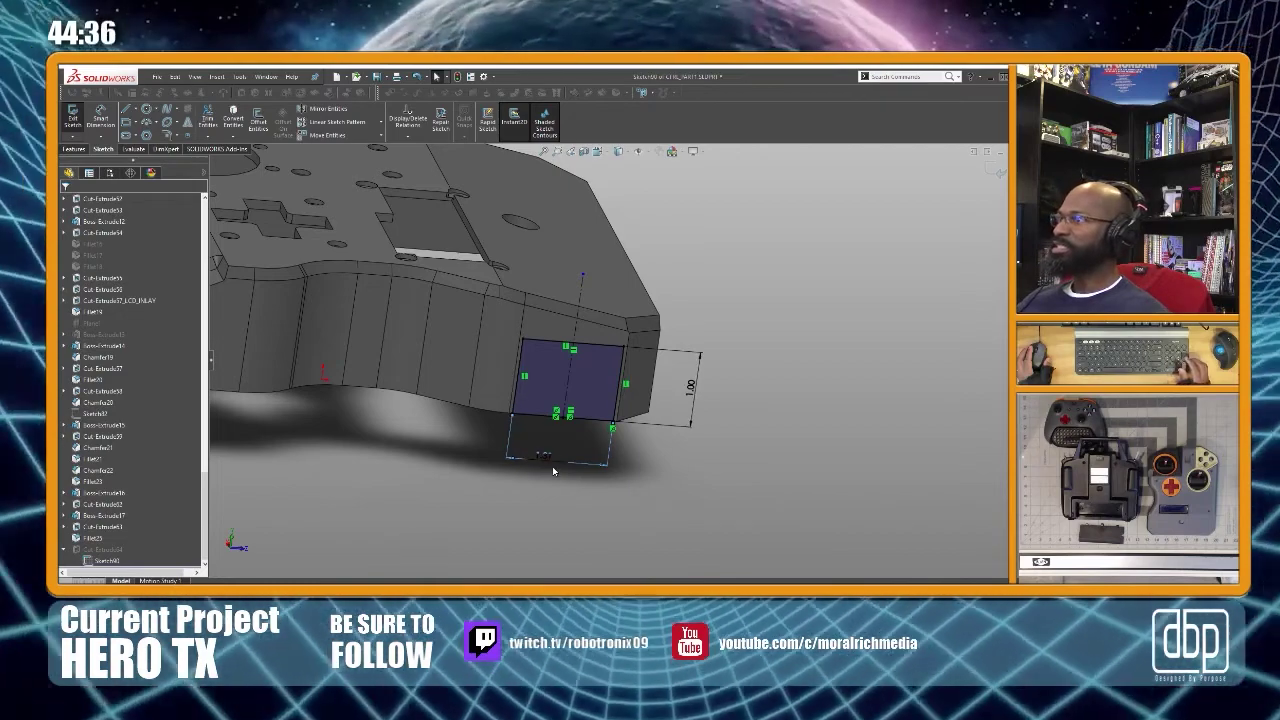
click(691, 388)
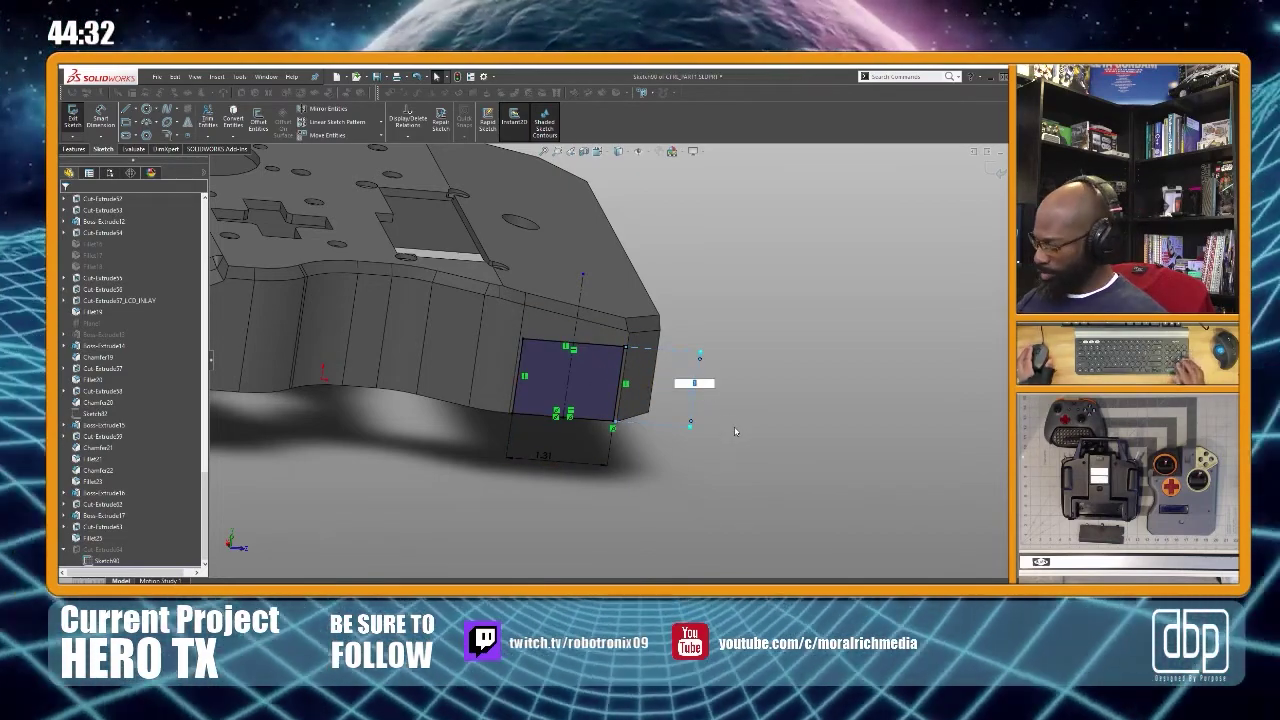
text(1.15)
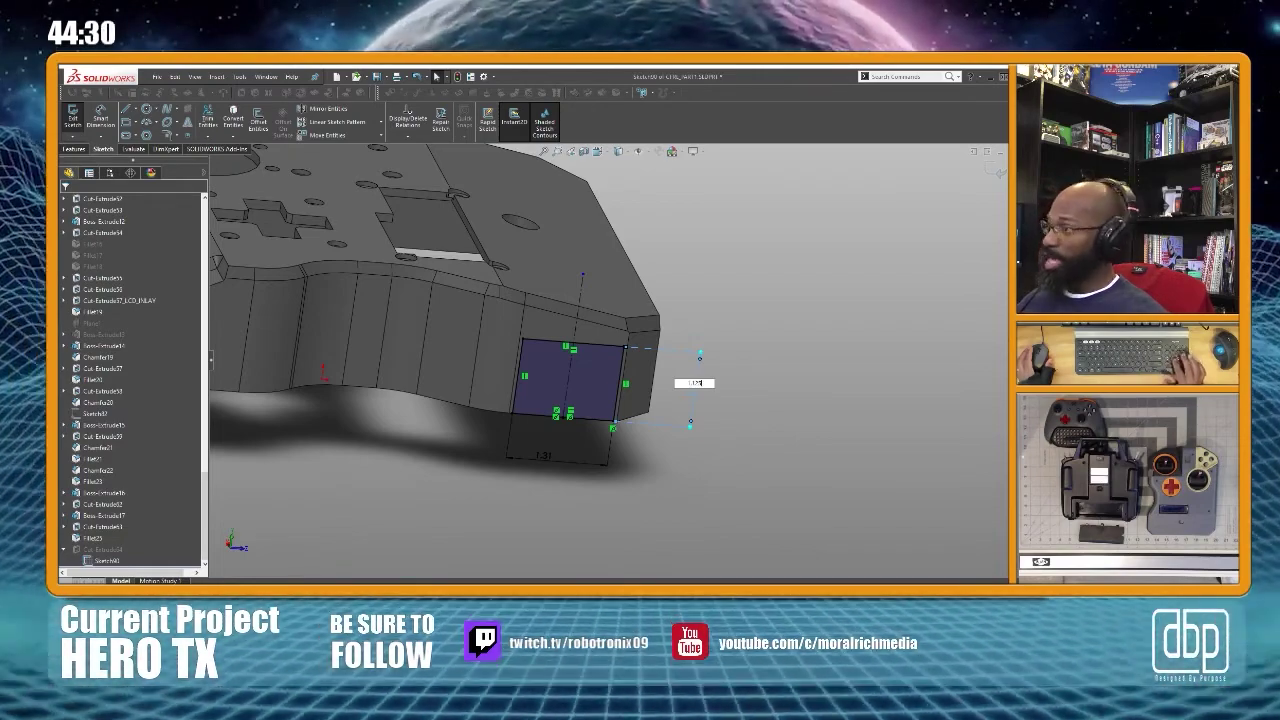
key(Return)
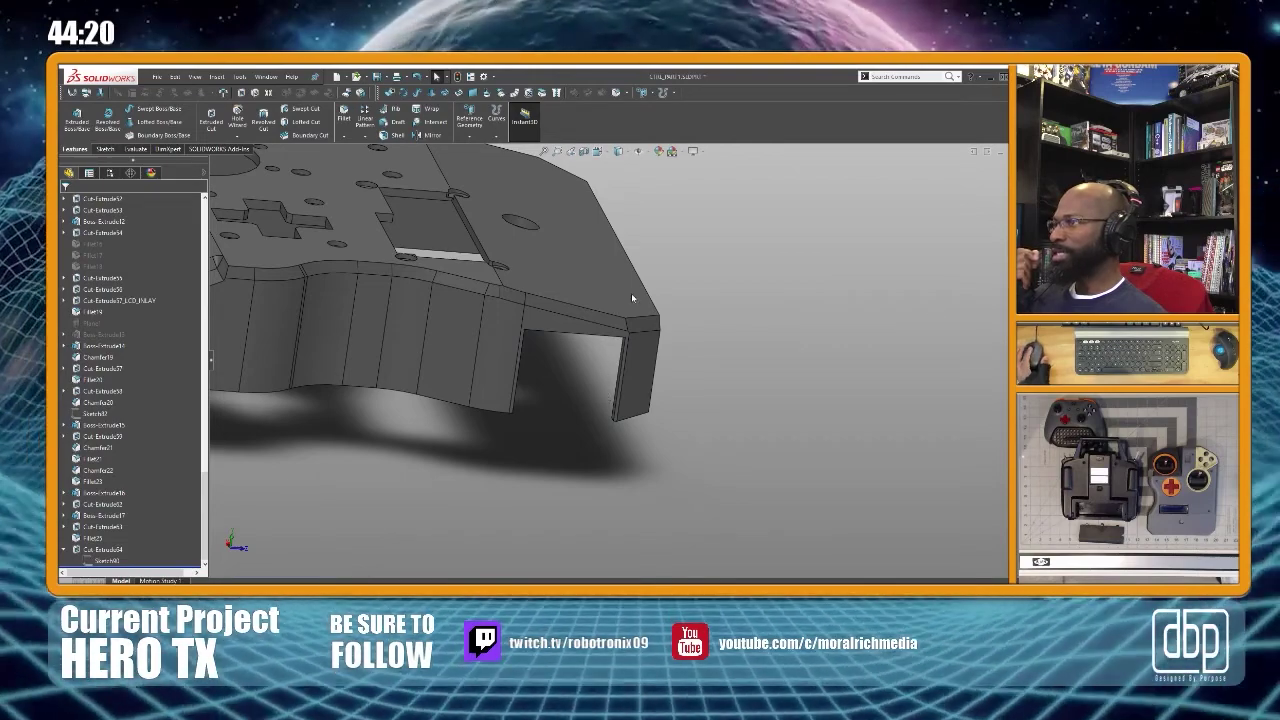
Return to the controller assembly and examine how the flat battery fits the enlarged side opening and sits beside the circuit board
middle_drag(586, 343, 591, 377)
middle_drag(615, 300, 563, 318)
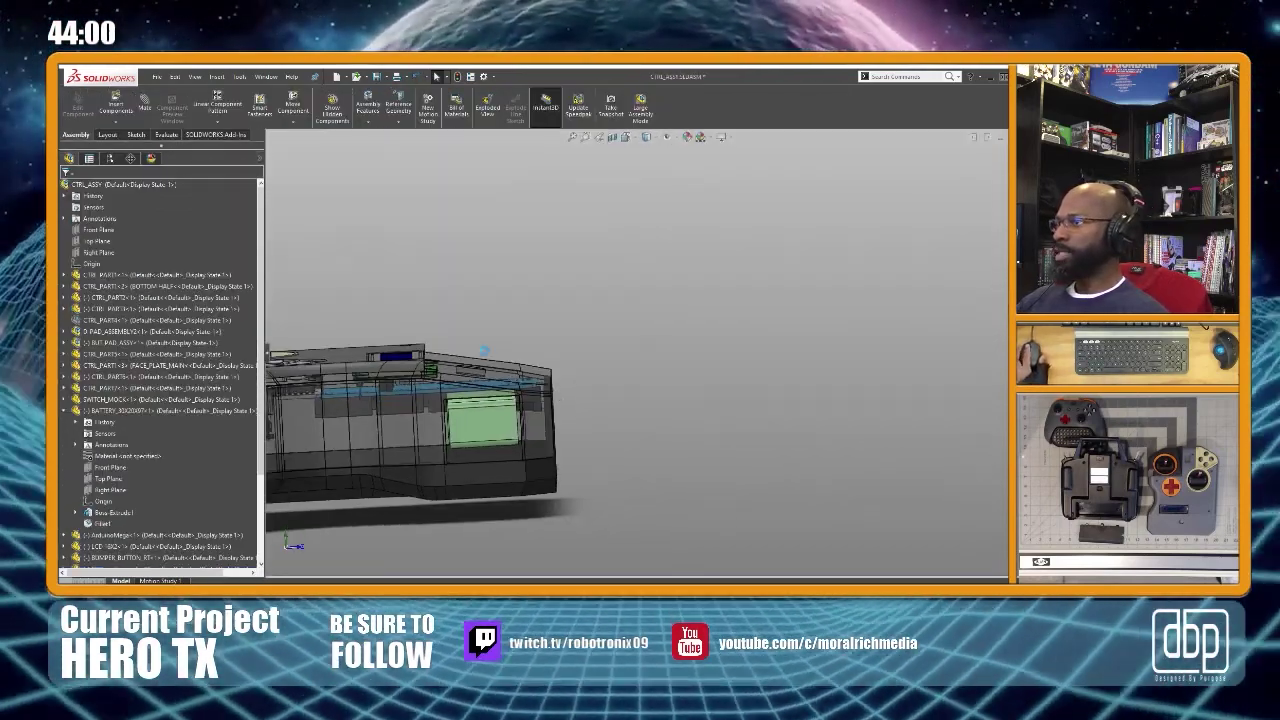
scroll(545, 425, down, 3)
middle_drag(546, 426, 545, 413)
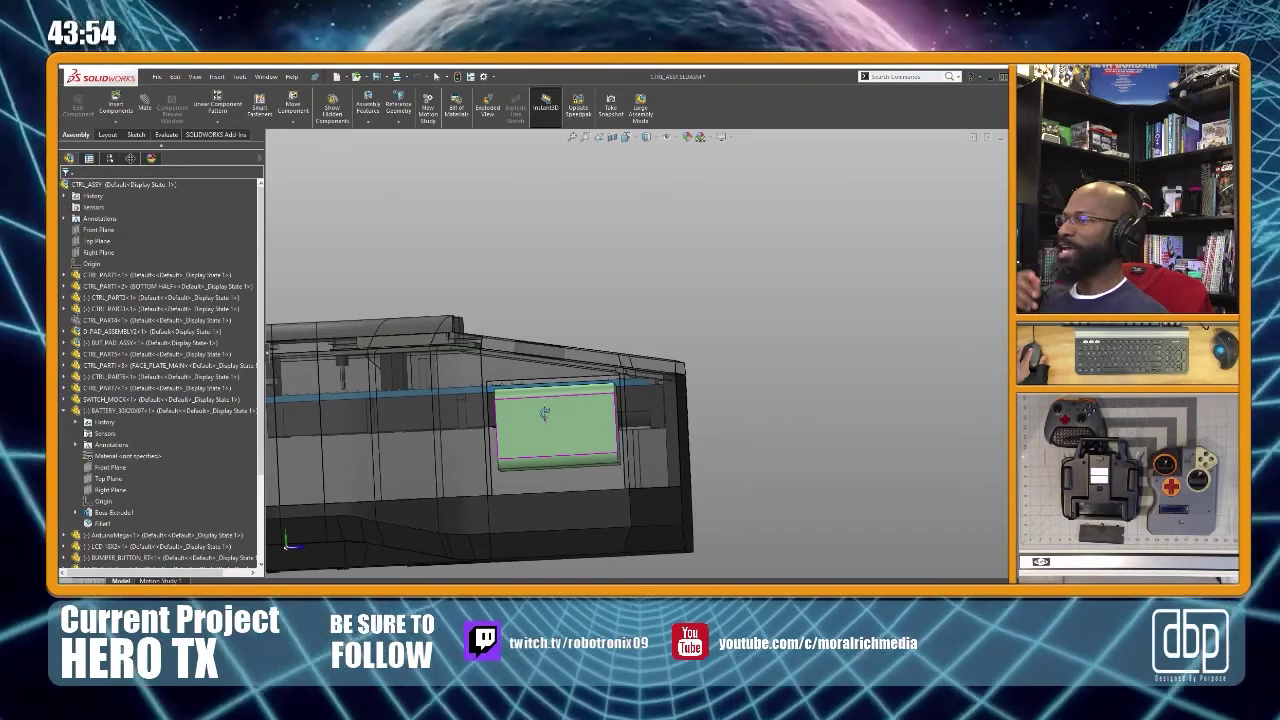
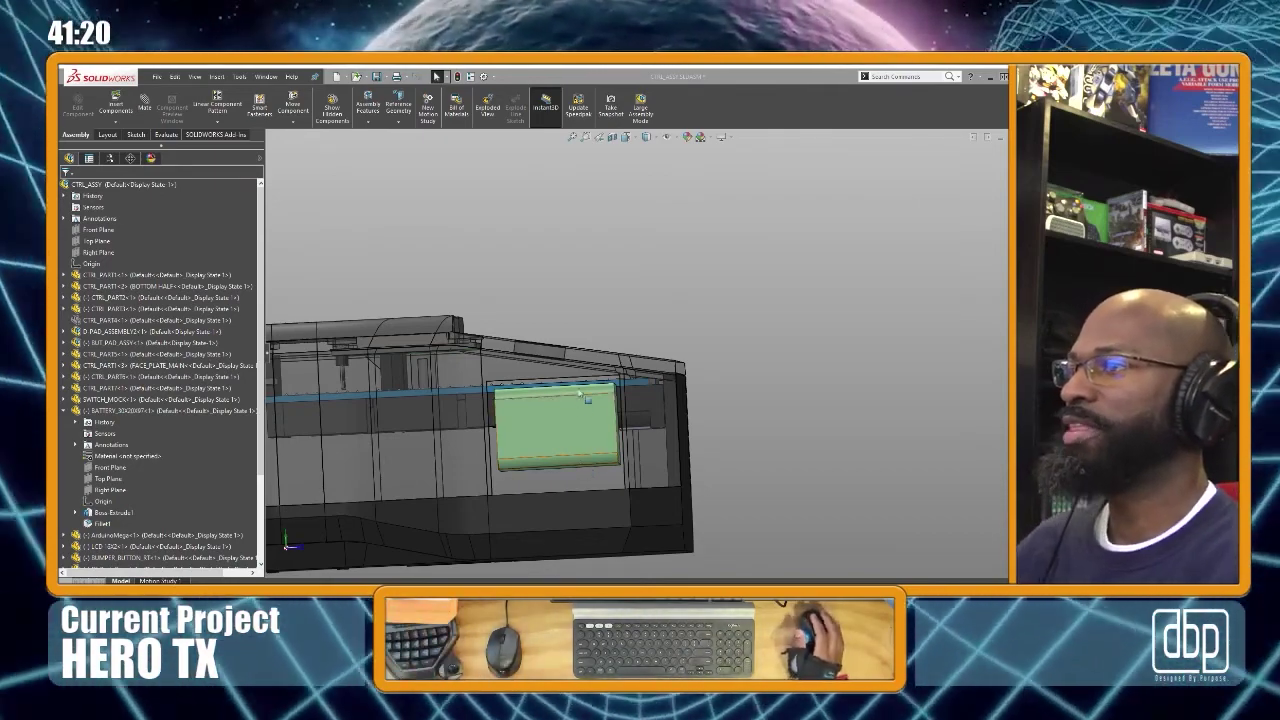
middle_drag(580, 400, 602, 374)
scroll(586, 409, up, 5)
scroll(522, 404, down, 3)
middle_drag(522, 404, 613, 370)
scroll(505, 444, down, 3)
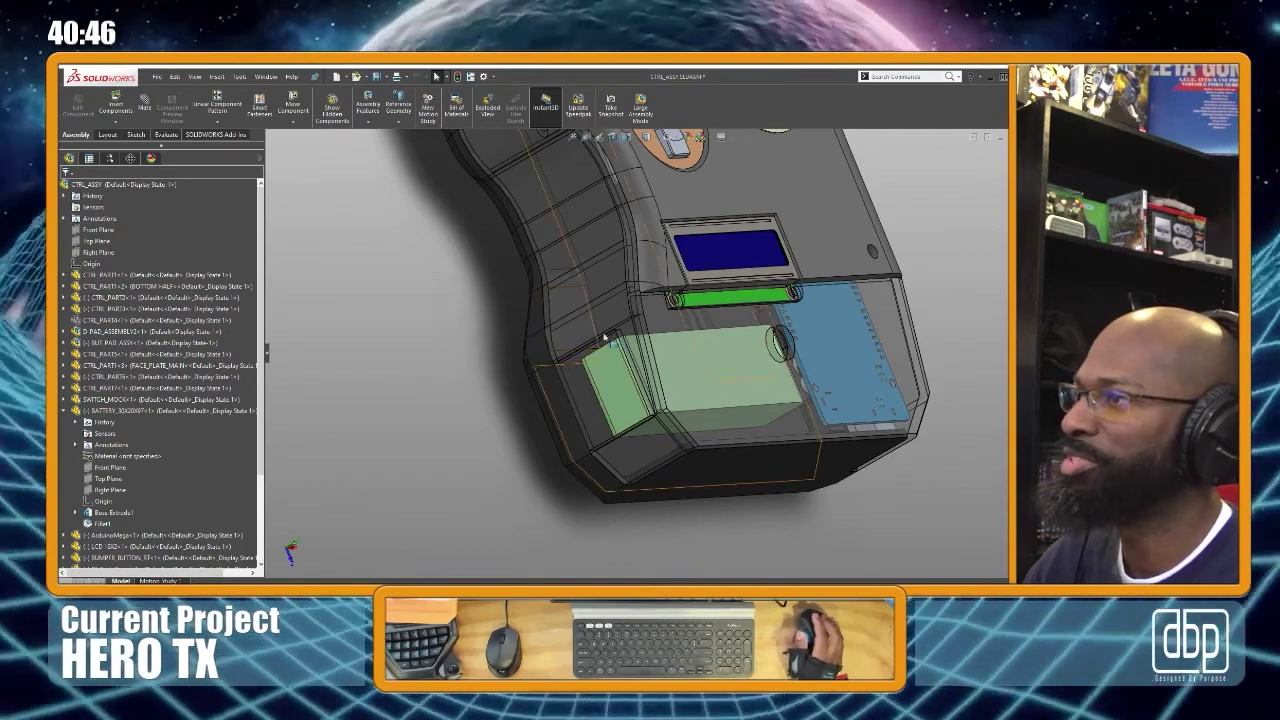
middle_drag(614, 338, 555, 390)
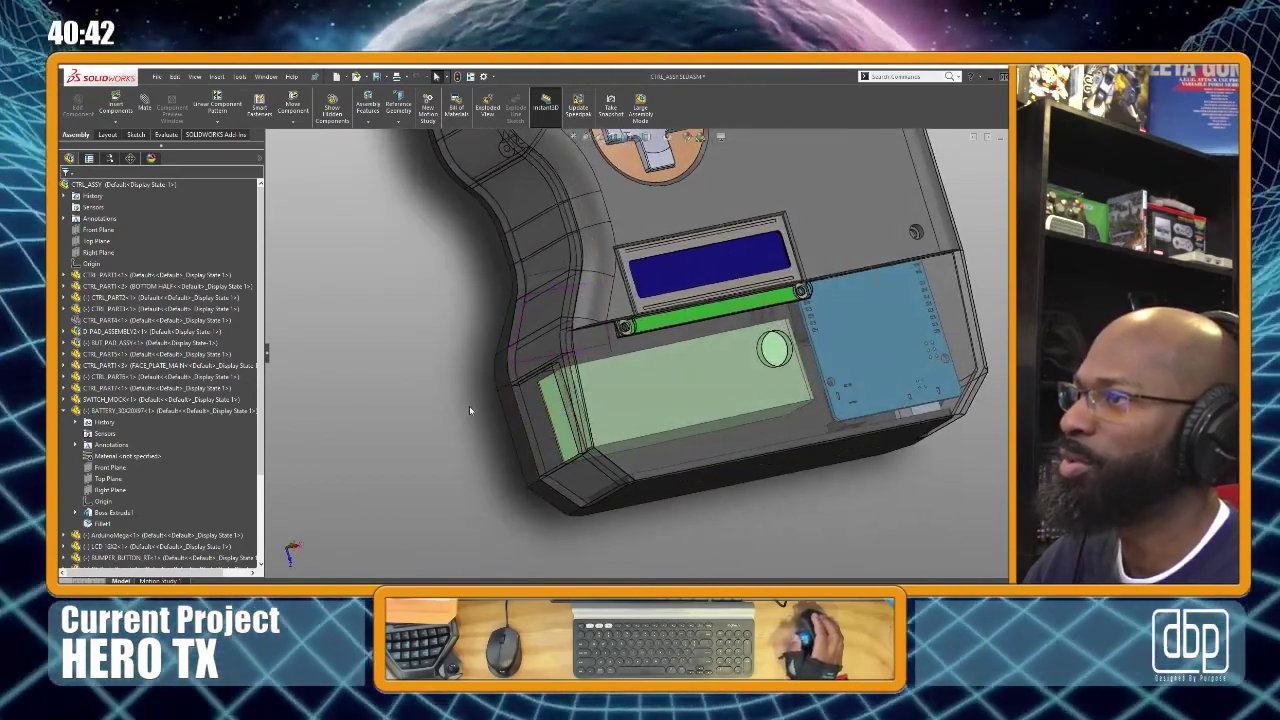
middle_drag(531, 428, 549, 352)
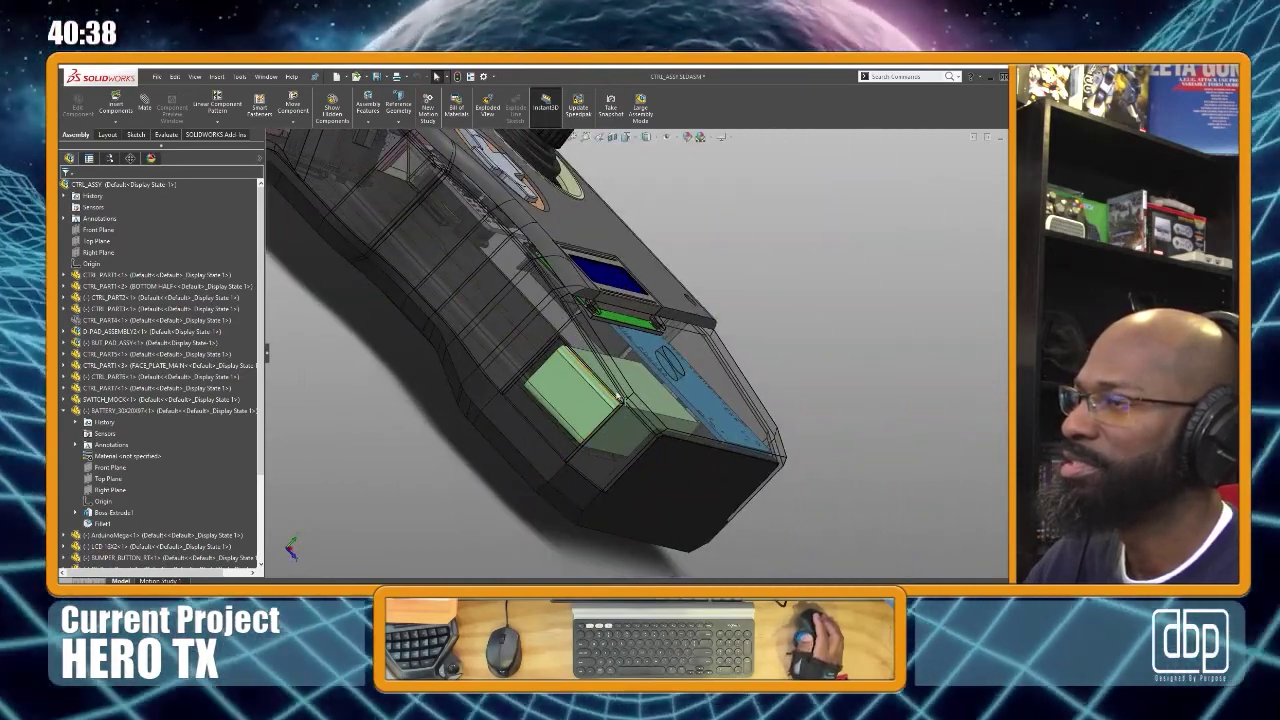
middle_drag(541, 346, 519, 380)
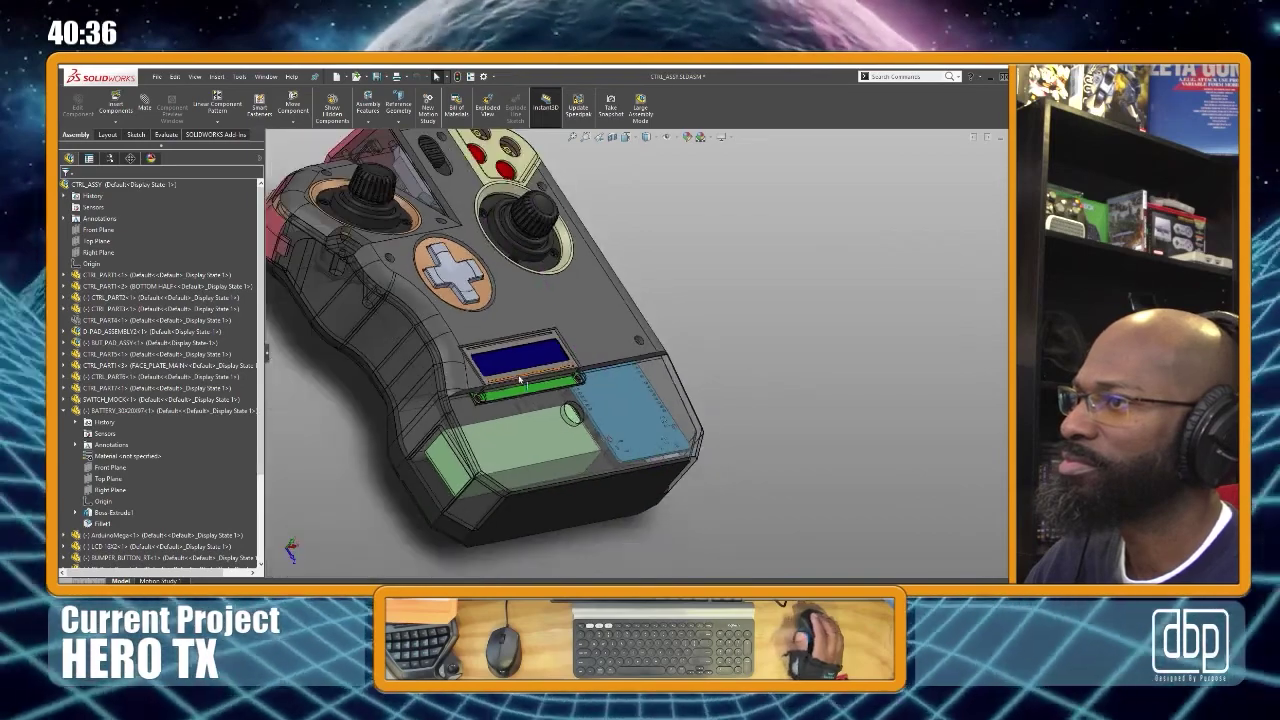
middle_drag(475, 432, 460, 460)
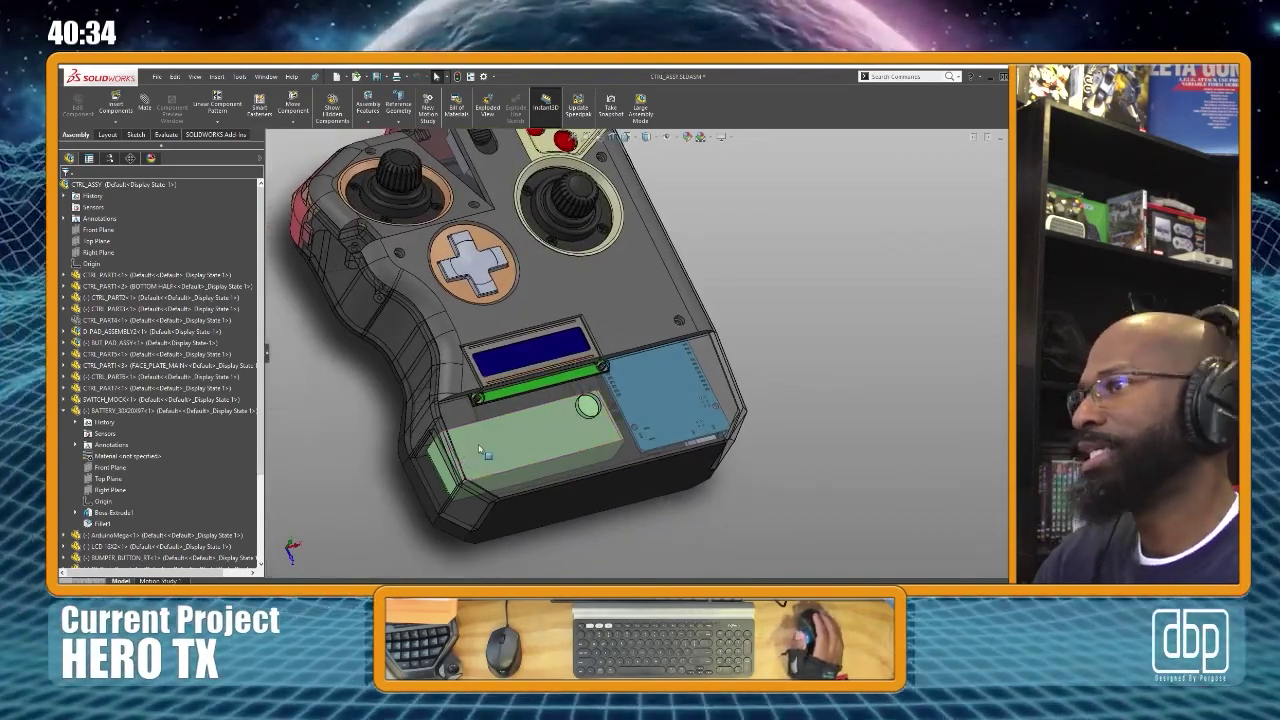
Select the bottom half and examine the interior space below the battery and around the circuit board's connectors from the end
middle_drag(590, 440, 632, 479)
scroll(640, 478, up, 3)
click(656, 480)
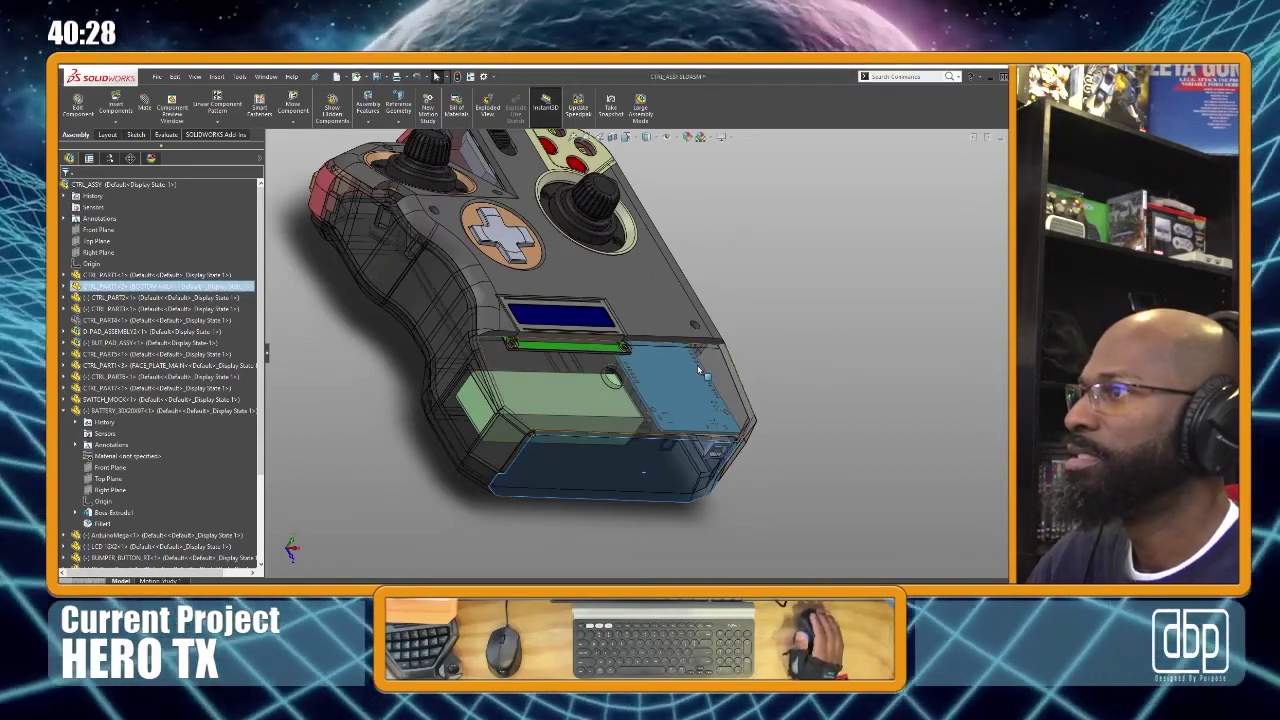
scroll(640, 435, down, 4)
middle_drag(632, 448, 675, 462)
scroll(686, 492, down, 3)
scroll(675, 462, up, 5)
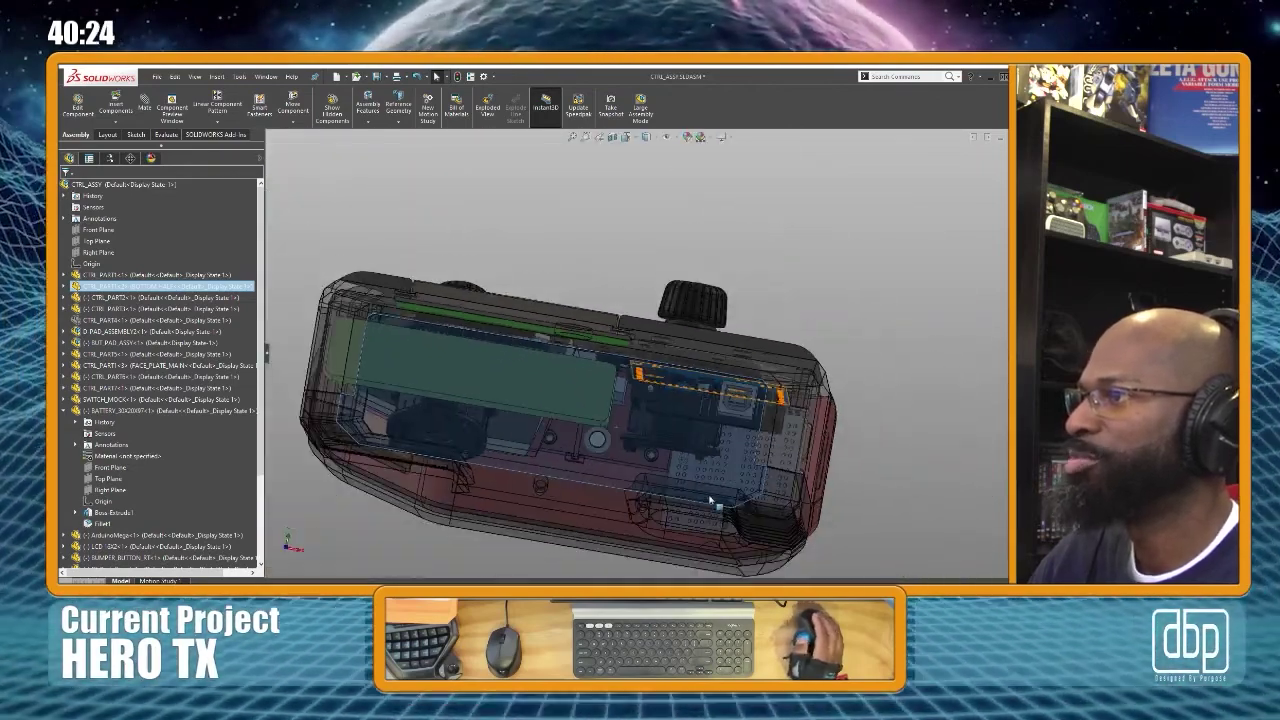
scroll(708, 466, down, 3)
middle_drag(690, 446, 703, 400)
middle_drag(811, 365, 700, 500)
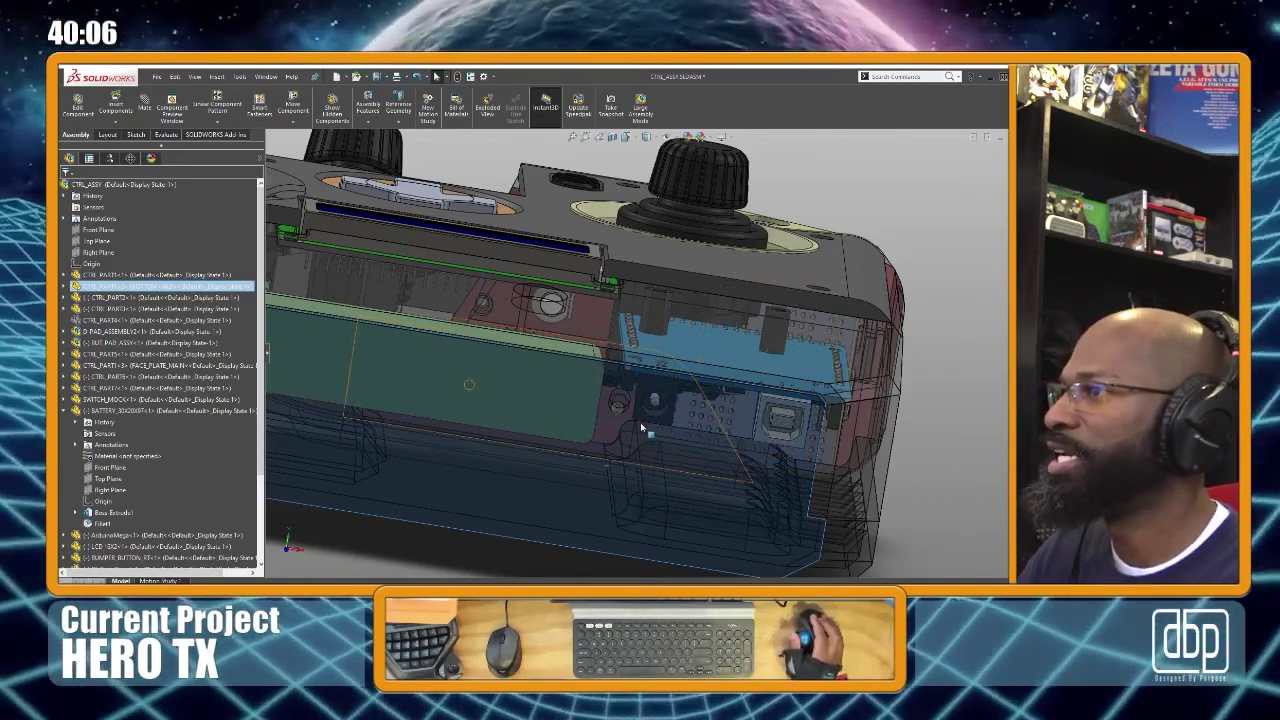
Review the battery's placement within the whole controller and its clearance below the circuit board from oblique, end and side views
mouse_move(635, 437)
middle_down()
mouse_move(622, 441)
mouse_move(646, 441)
middle_up()
scroll(622, 441, up, 2)
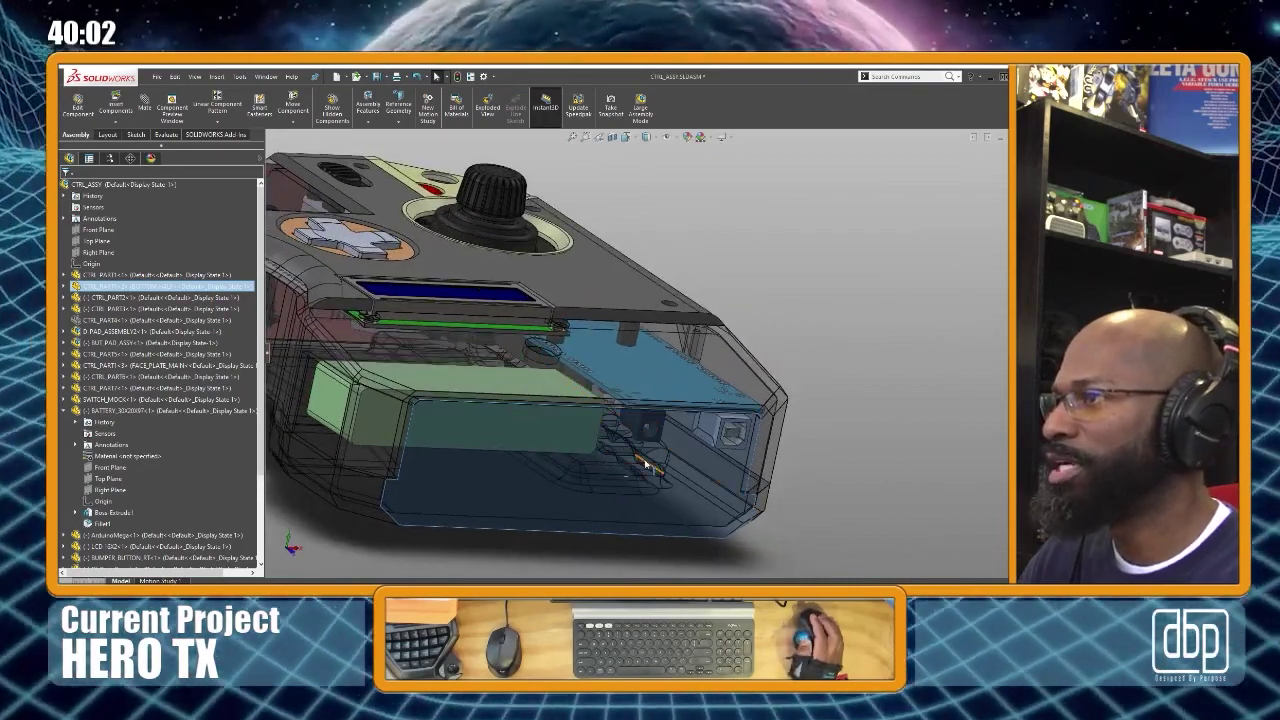
scroll(522, 461, up, 3)
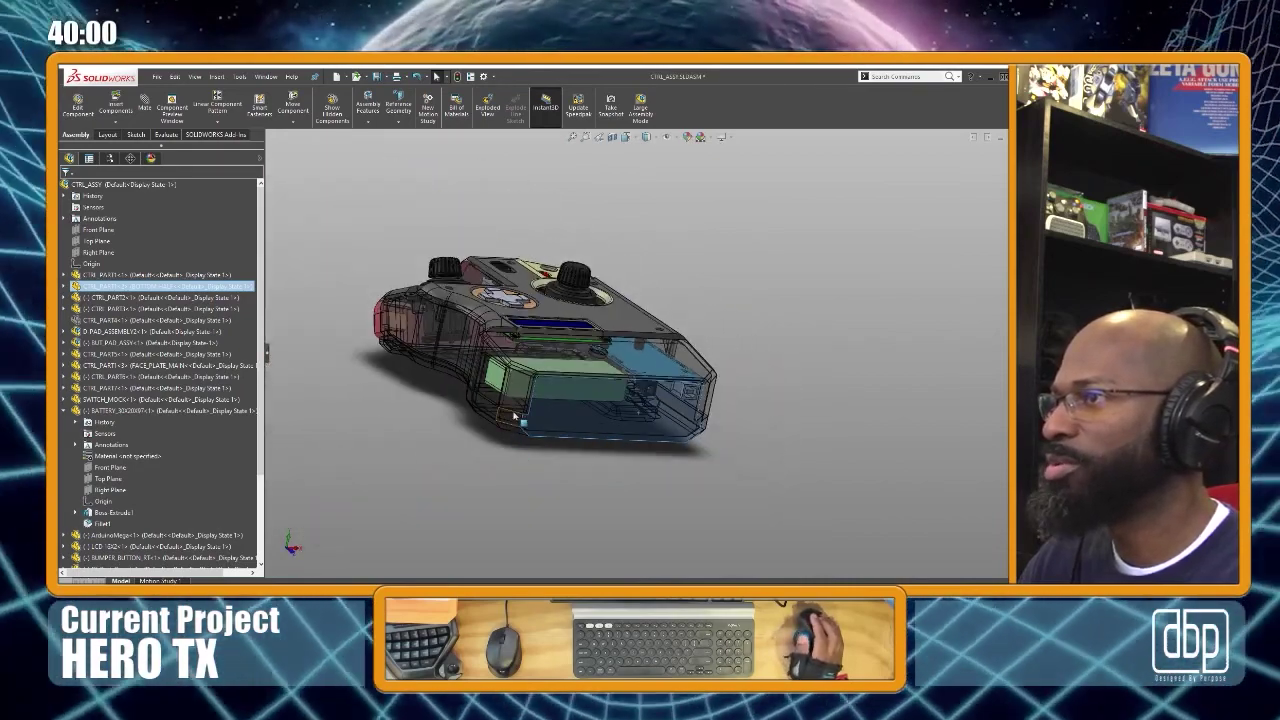
middle_drag(510, 421, 468, 402)
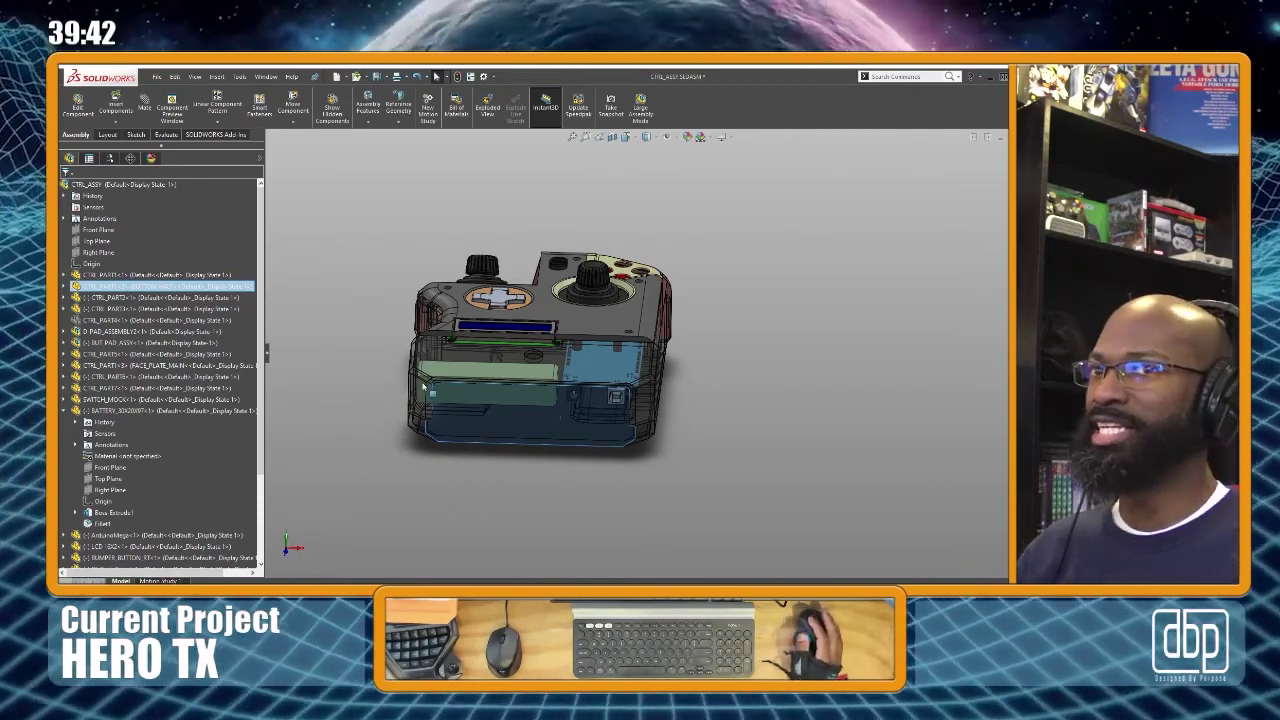
middle_drag(571, 400, 582, 368)
scroll(650, 397, up, 2)
scroll(685, 387, down, 4)
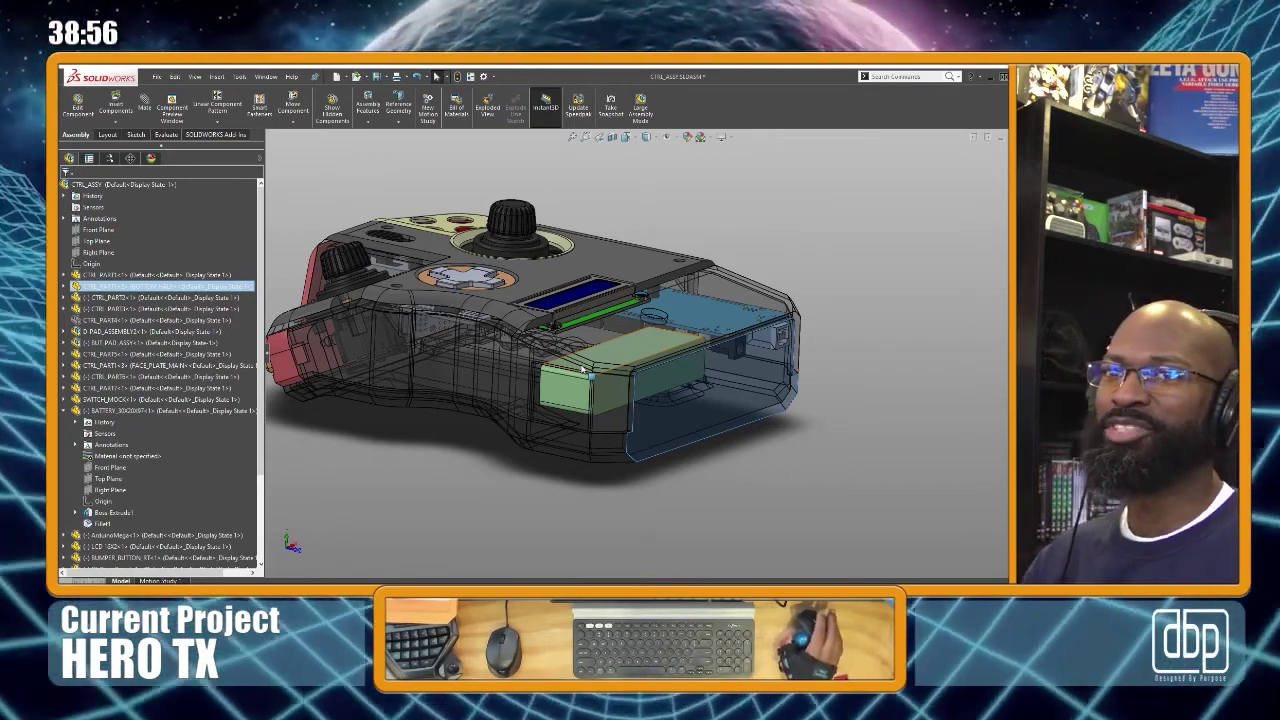
middle_drag(604, 333, 667, 327)
scroll(667, 327, down, 3)
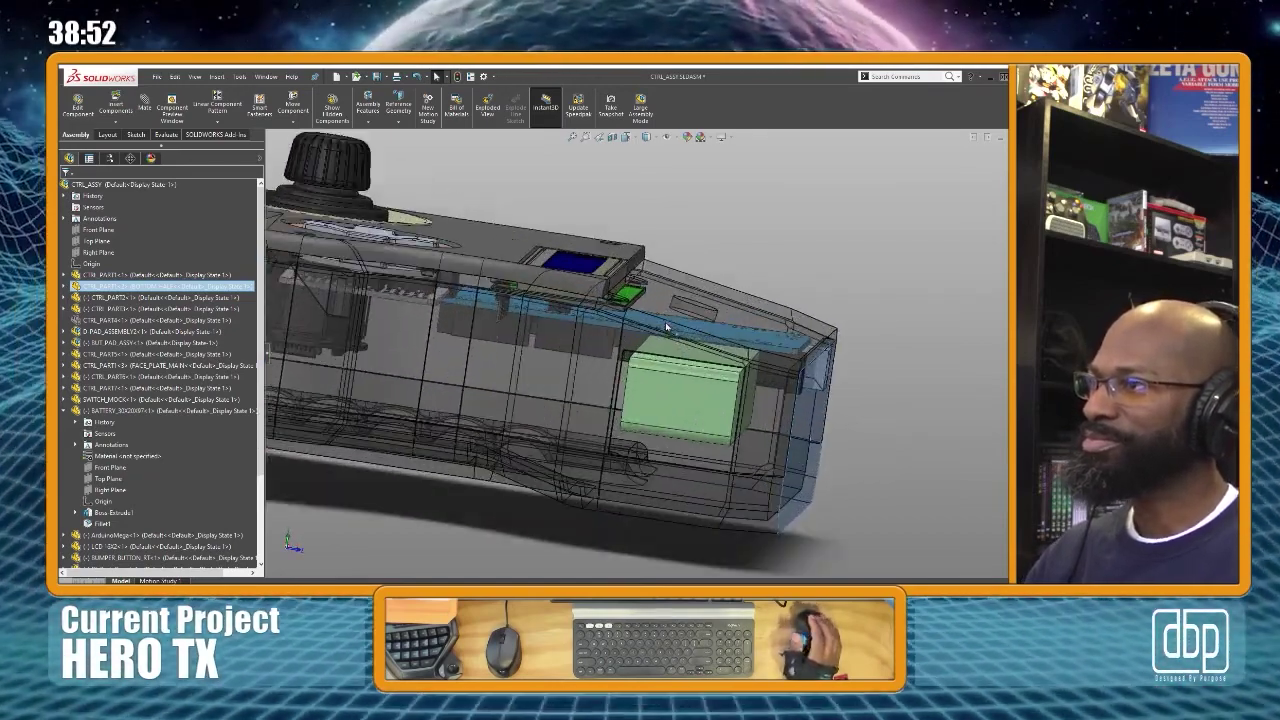
Examine the battery's clearance to the circuit board, the end wall and the side opening from the side and end of the controller
middle_drag(662, 344, 532, 472)
scroll(532, 472, down, 5)
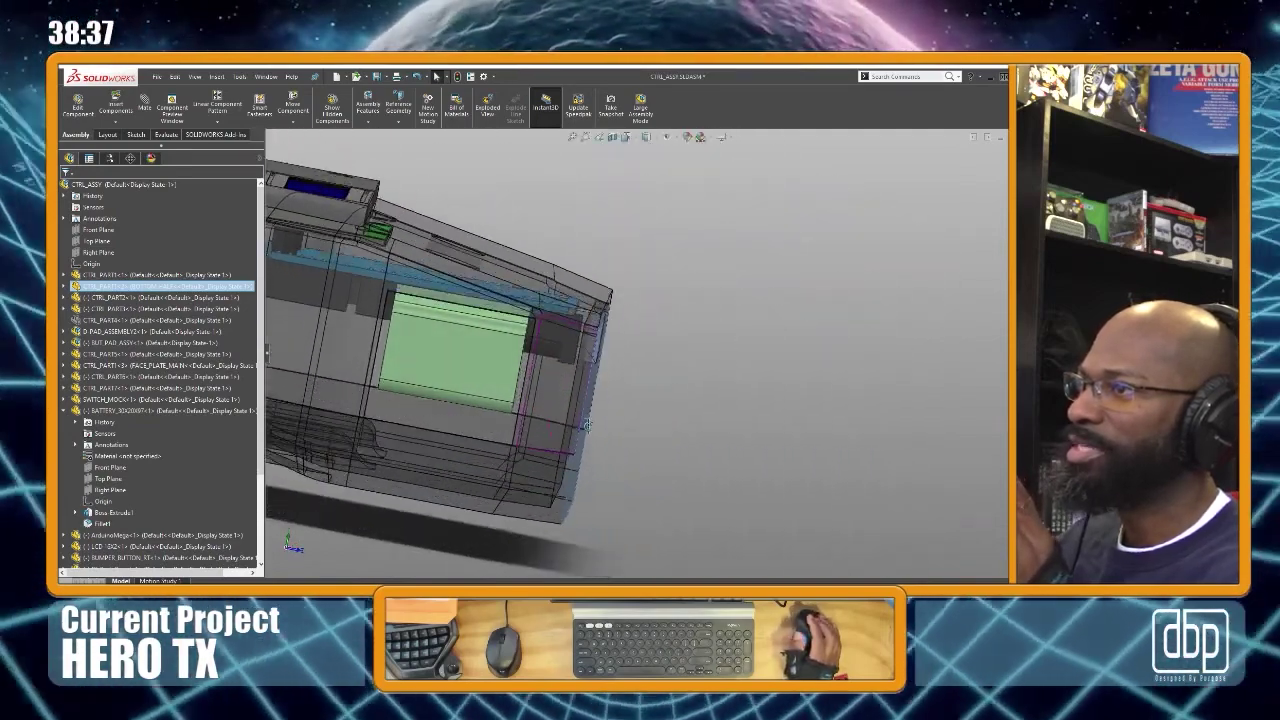
middle_drag(587, 424, 480, 360)
scroll(650, 402, up, 1)
middle_drag(628, 424, 725, 441)
scroll(725, 441, up, 3)
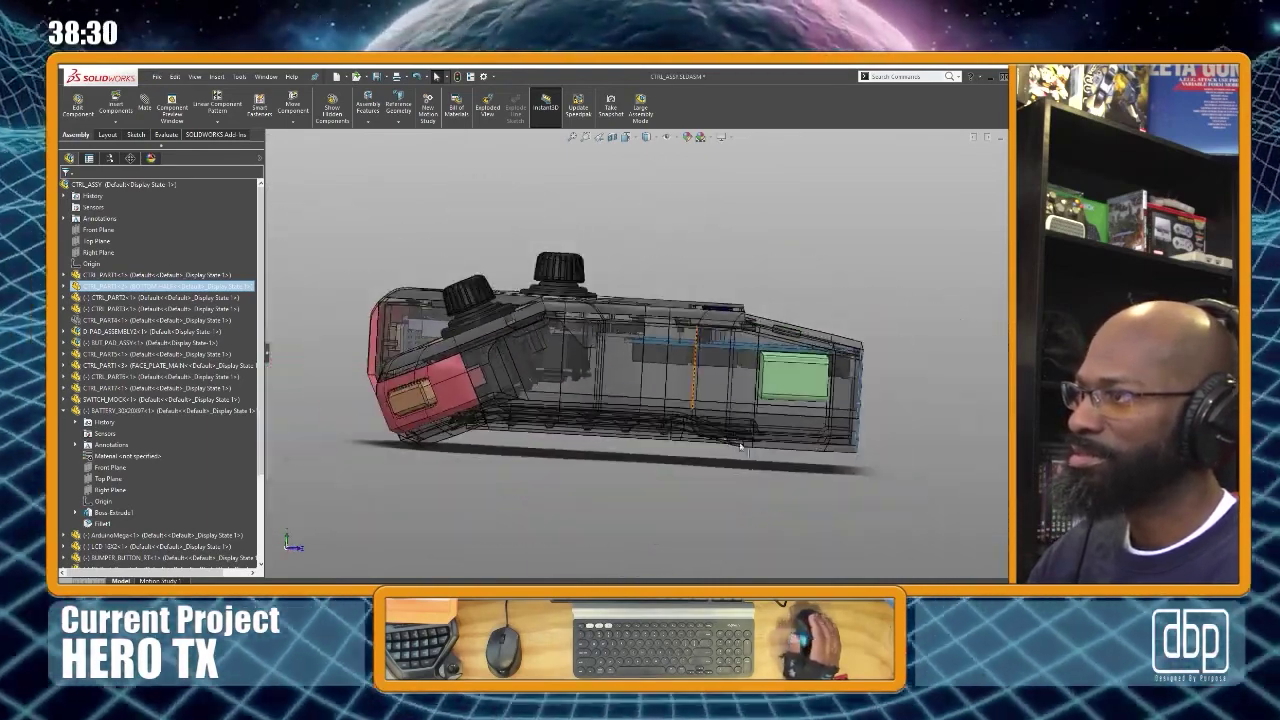
scroll(848, 453, down, 3)
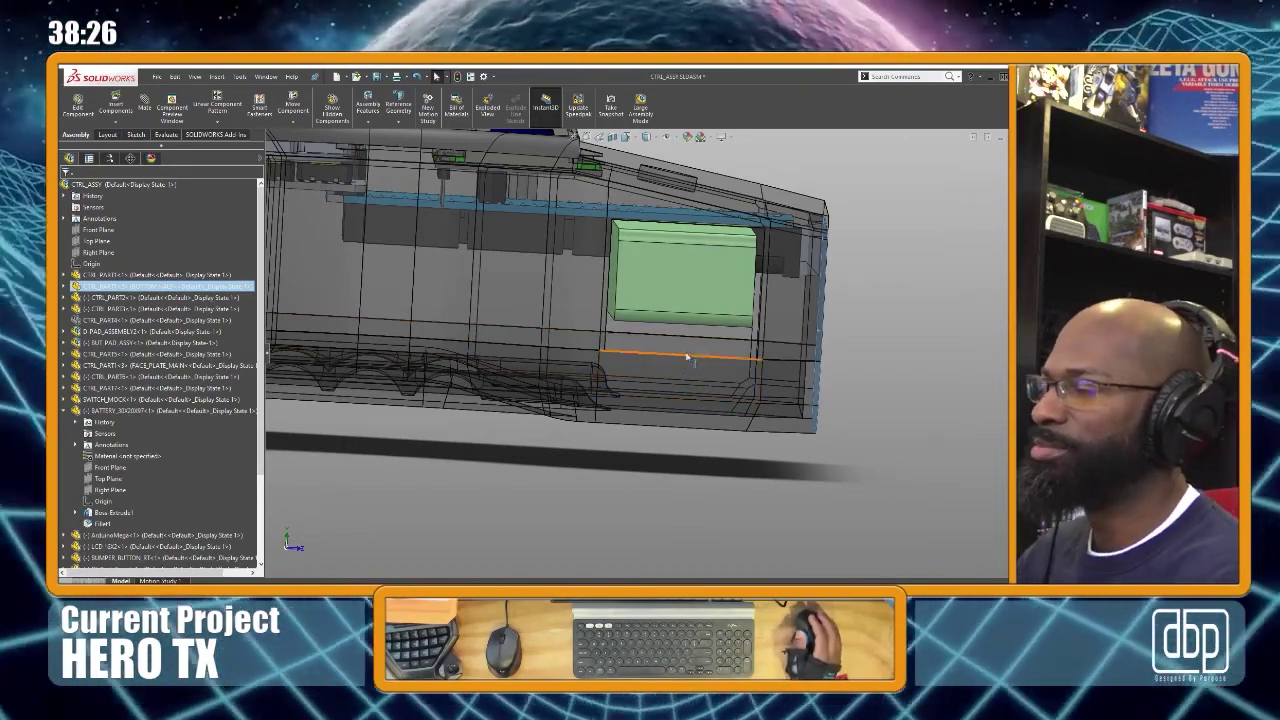
middle_drag(683, 348, 697, 318)
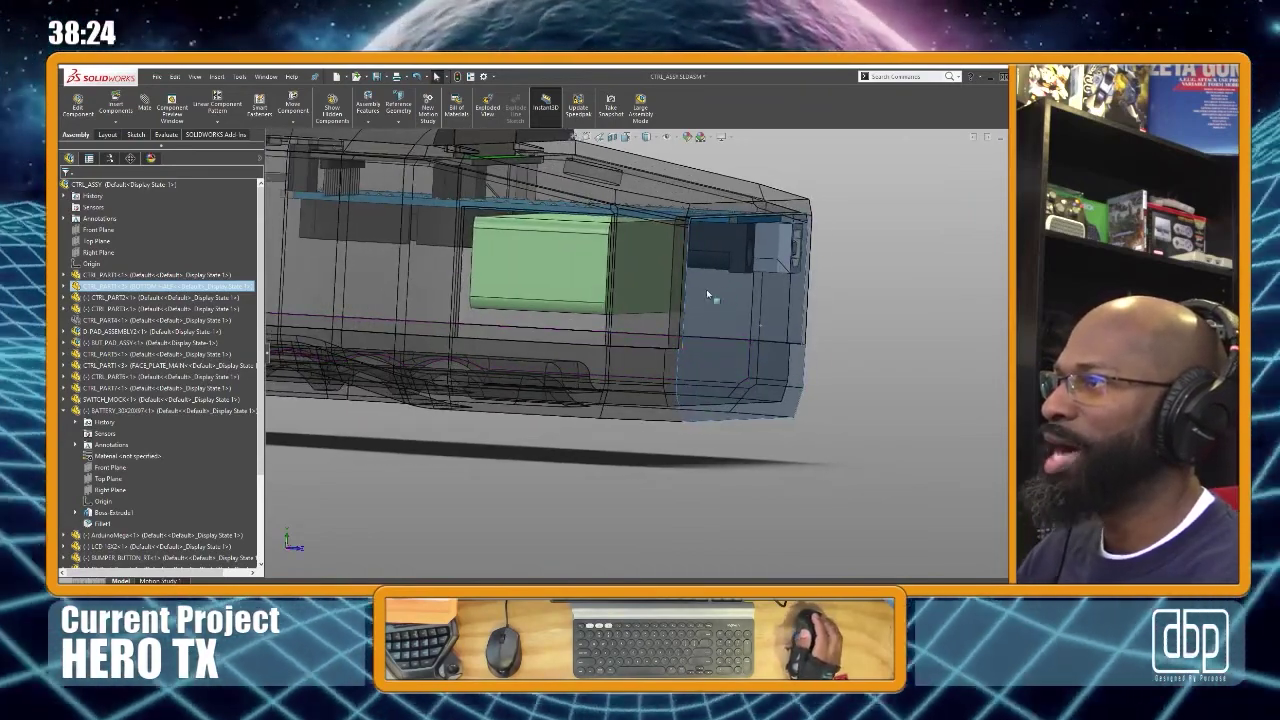
Examine the battery's placement beside the circuit board and the angled corner of the housing from above
mouse_move(705, 284)
middle_down()
mouse_move(616, 373)
mouse_move(700, 268)
middle_up()
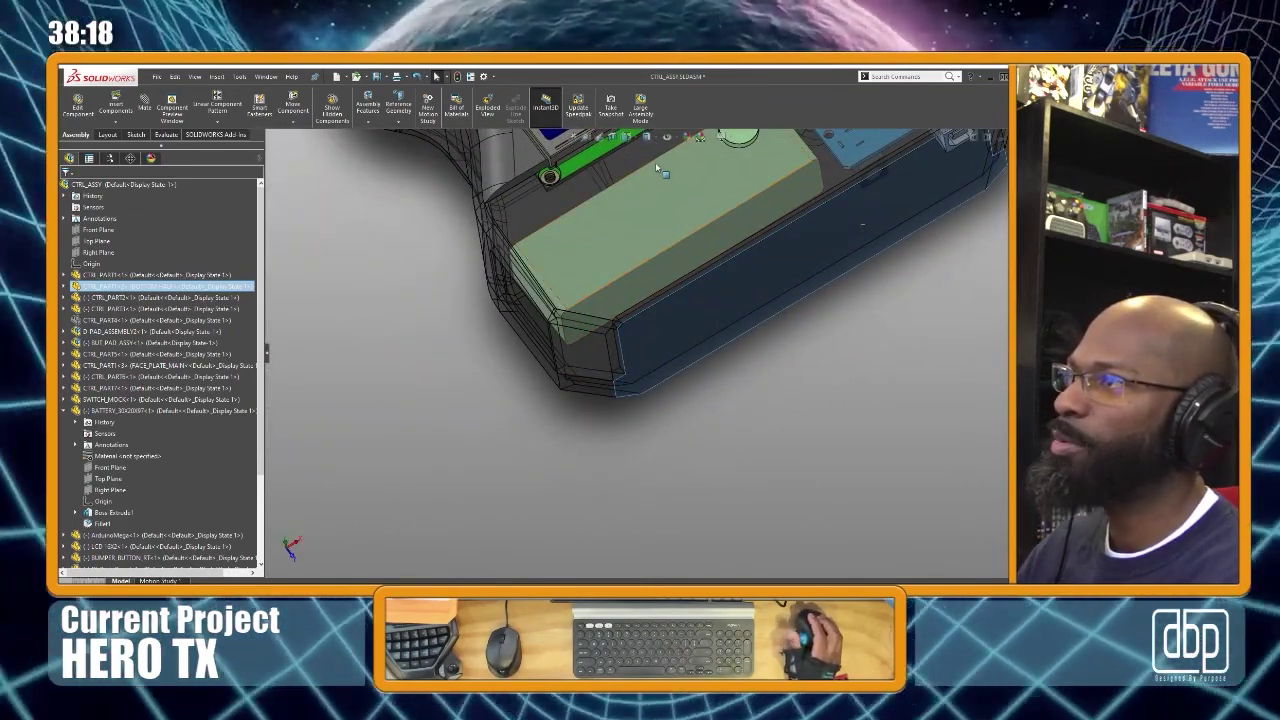
scroll(722, 220, up, 6)
scroll(714, 247, down, 3)
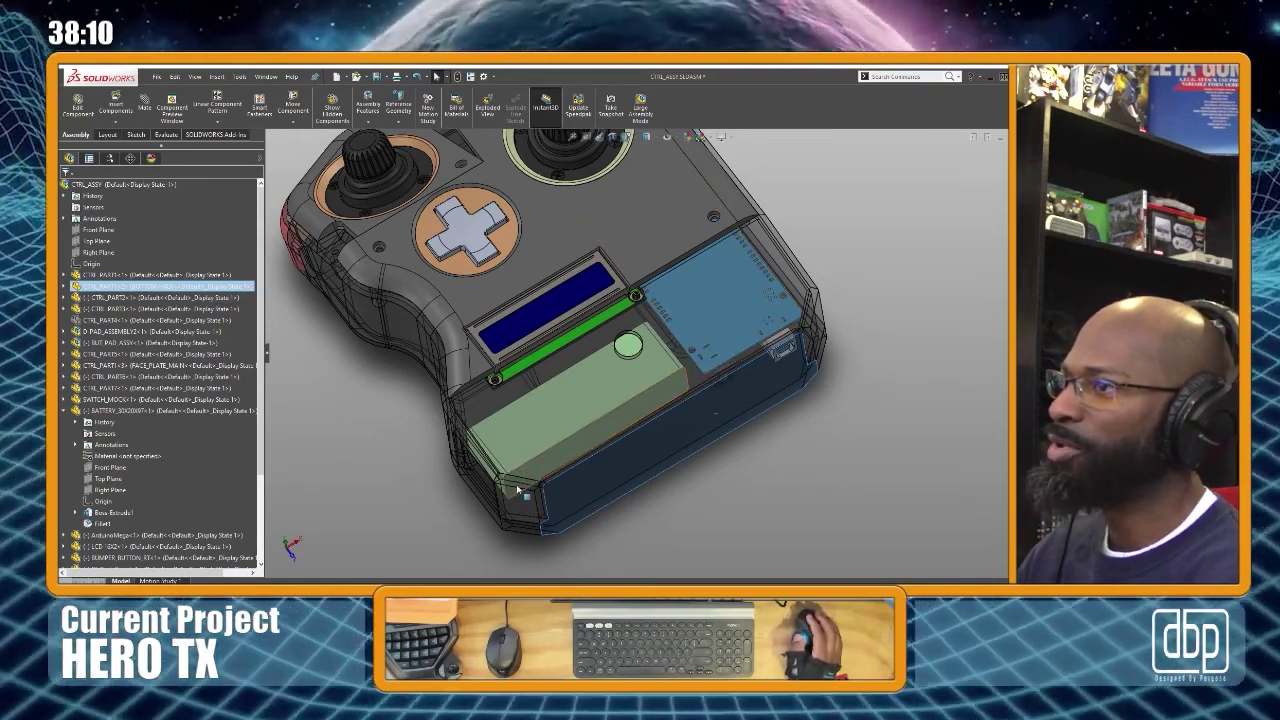
scroll(513, 484, down, 4)
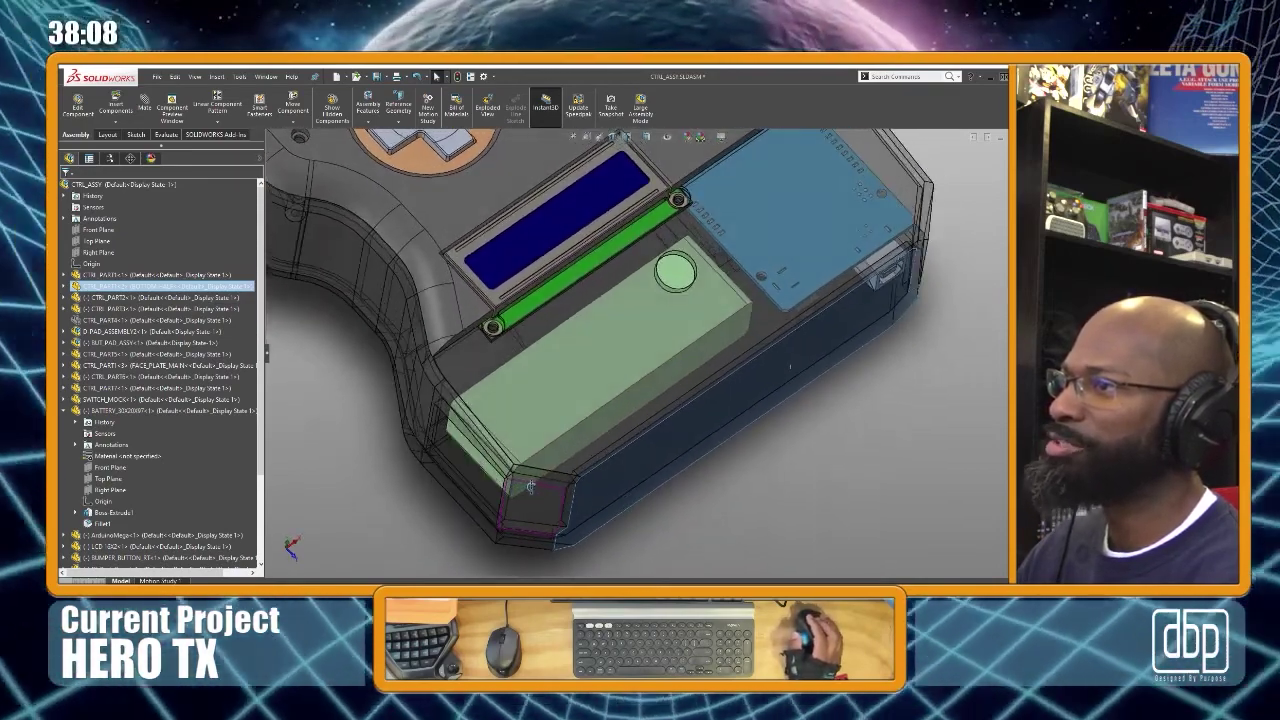
middle_drag(531, 487, 538, 508)
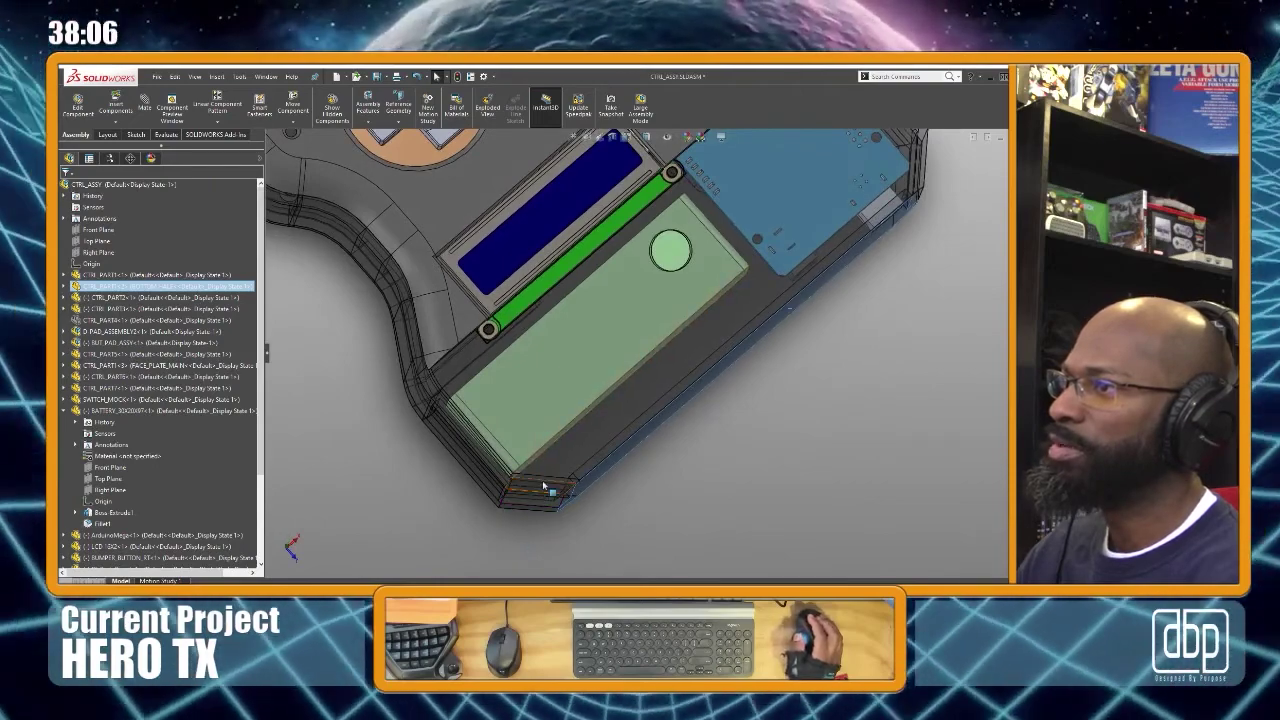
middle_drag(533, 503, 619, 446)
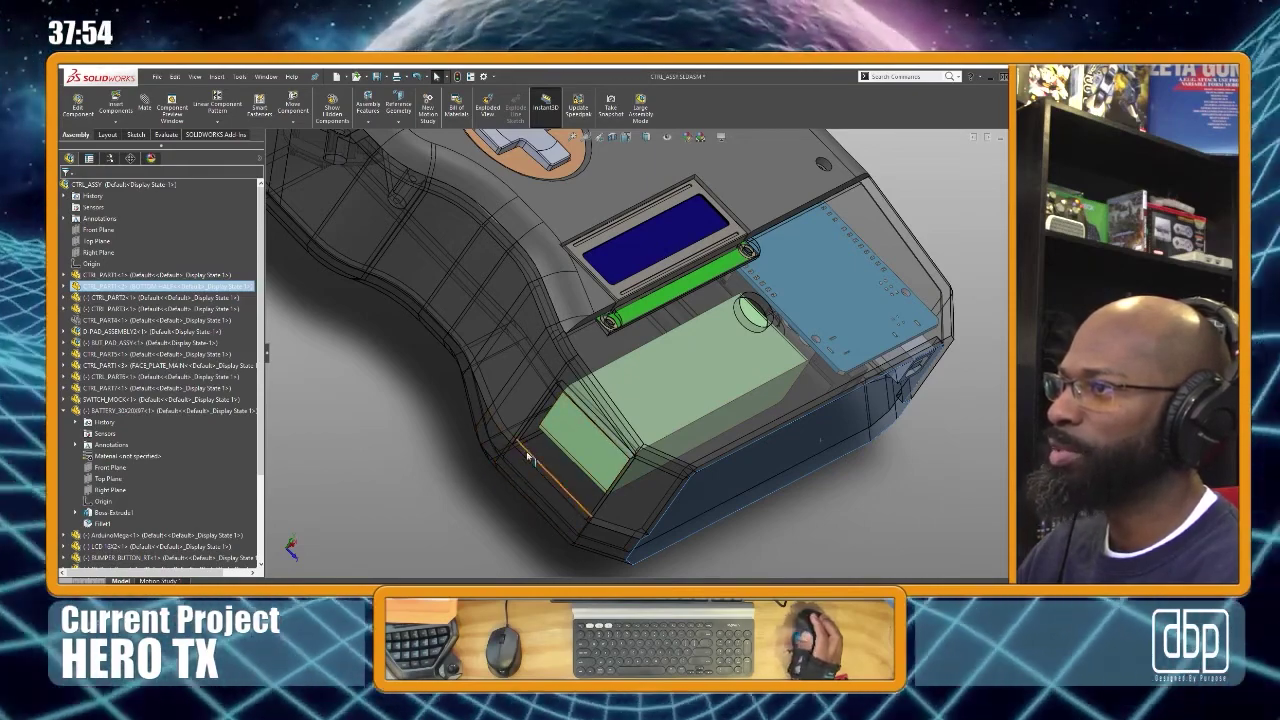
In the left view, lower the battery within the side opening so it clears the circuit board's connectors and rests near the opening's lower edge
middle_drag(526, 451, 613, 376)
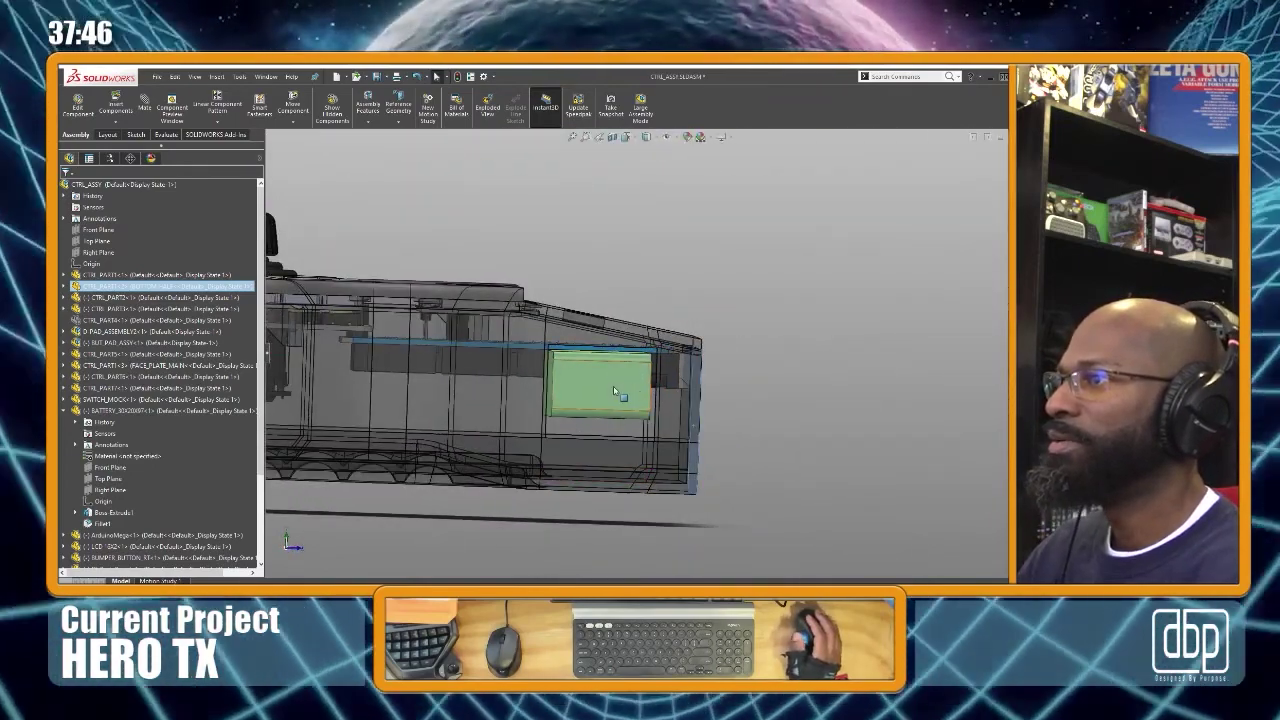
middle_drag(486, 243, 494, 235)
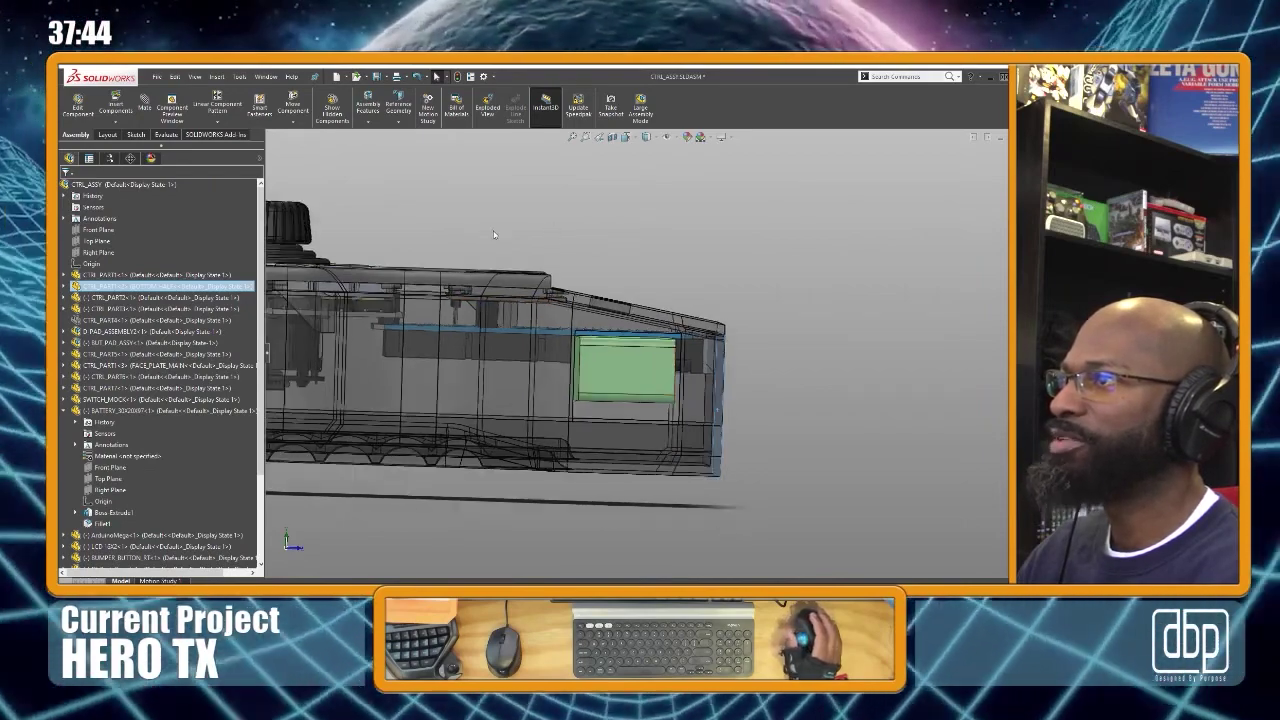
key(ctrl+4)
scroll(830, 352, down, 5)
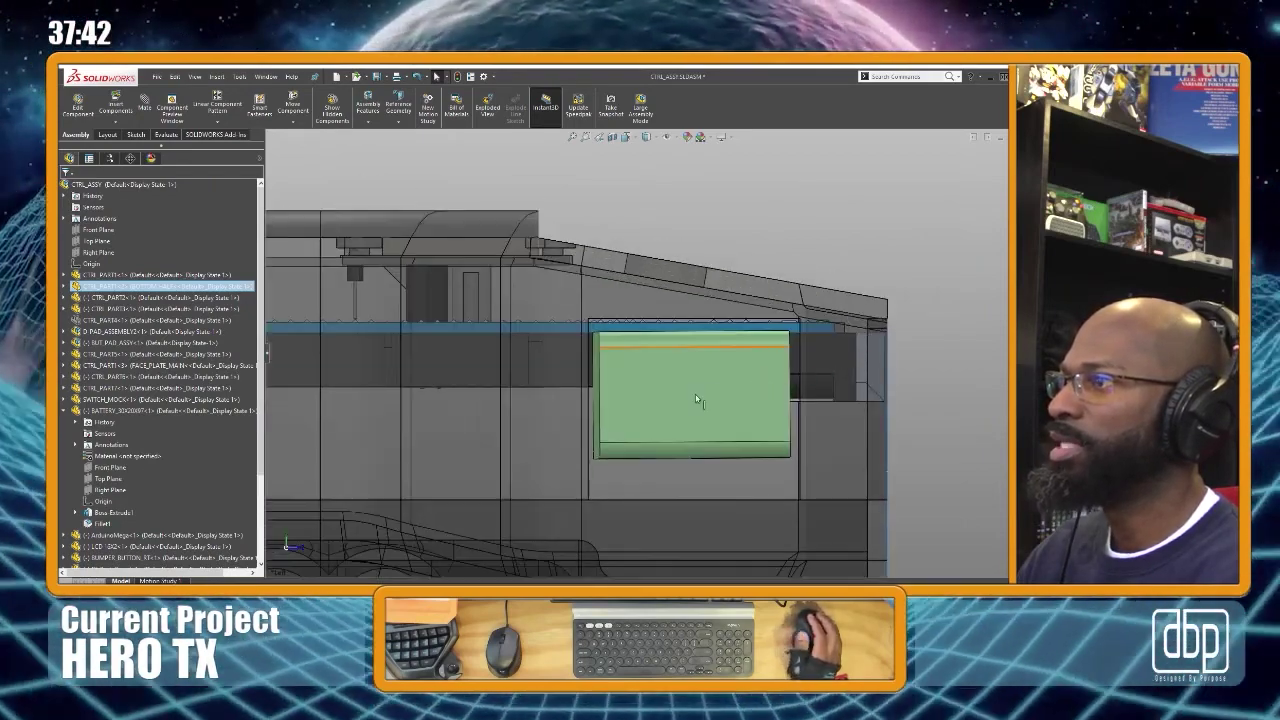
click(684, 455)
drag(683, 451, 687, 437)
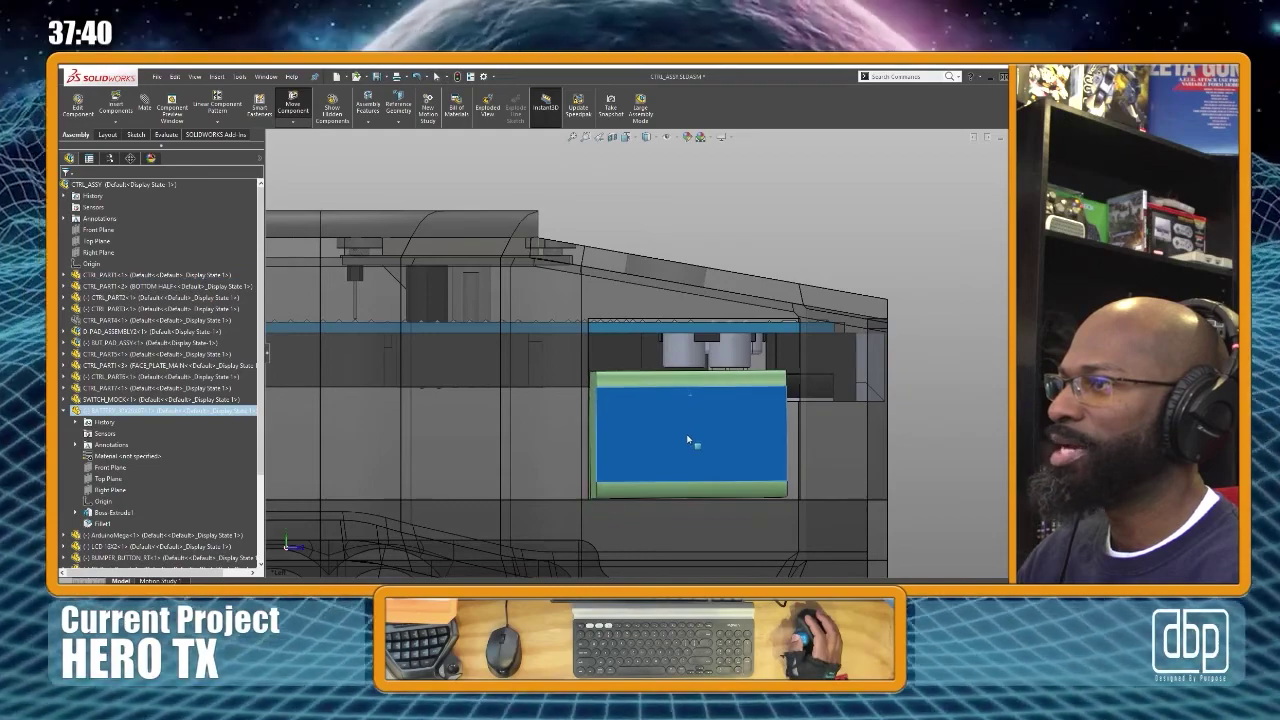
scroll(687, 437, up, 4)
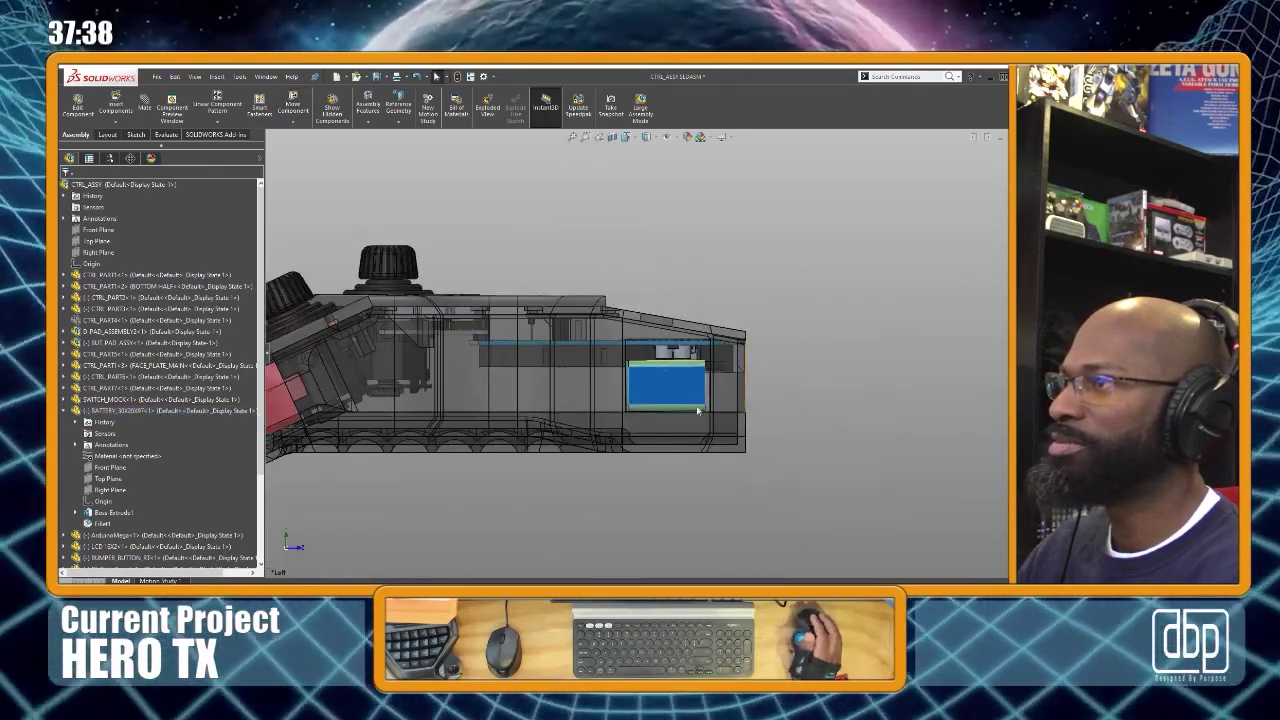
key(Escape)
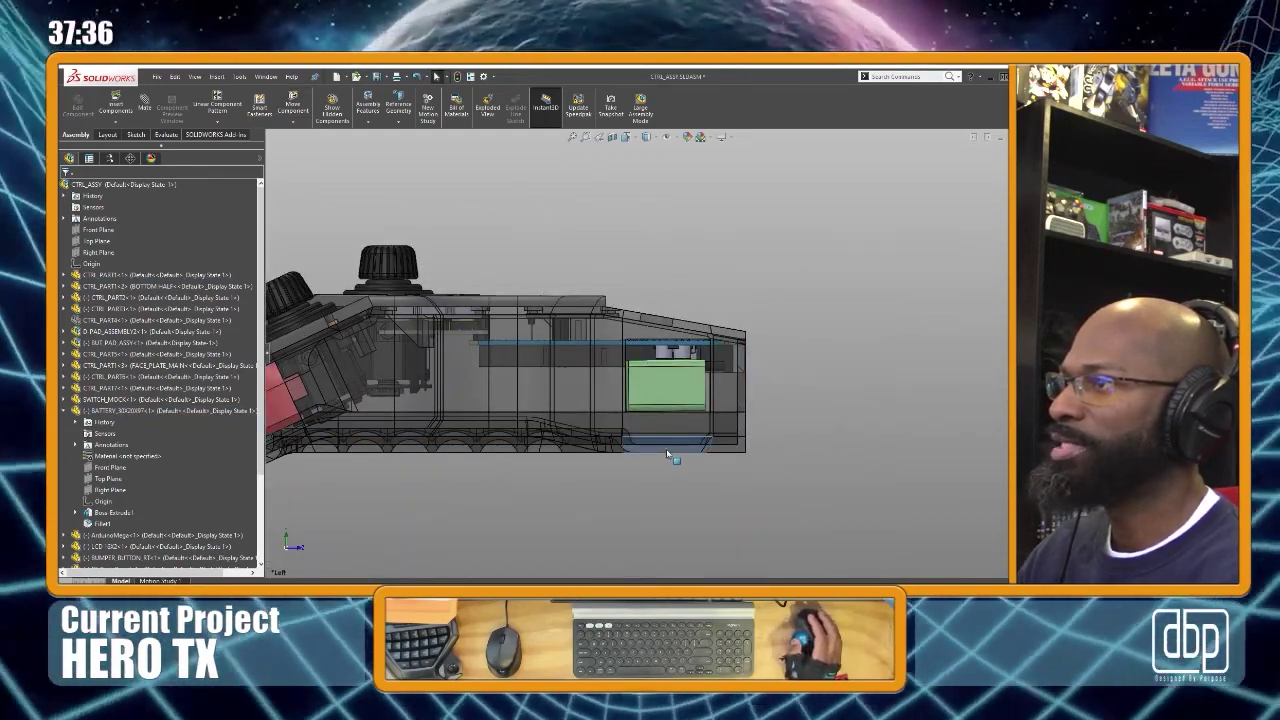
Turn off the transparency of the controller's bottom half so it displays as opaque
click(668, 454)
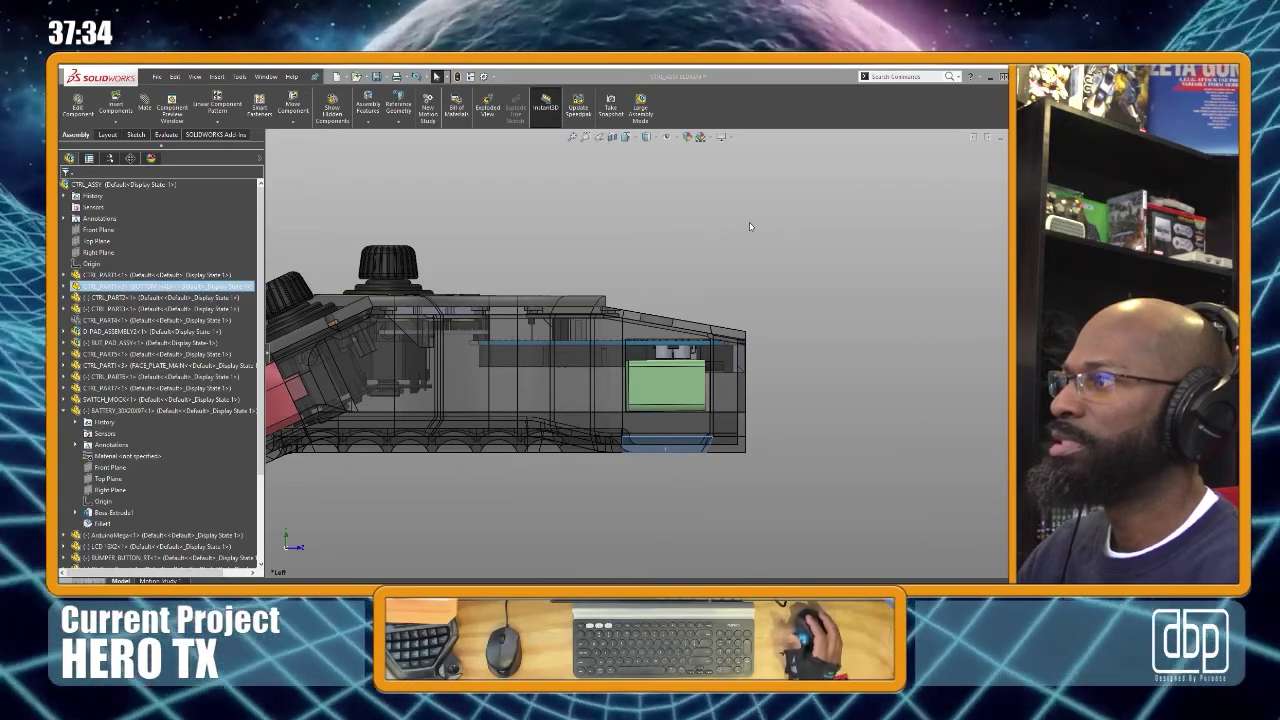
key(Escape)
scroll(680, 398, down, 2)
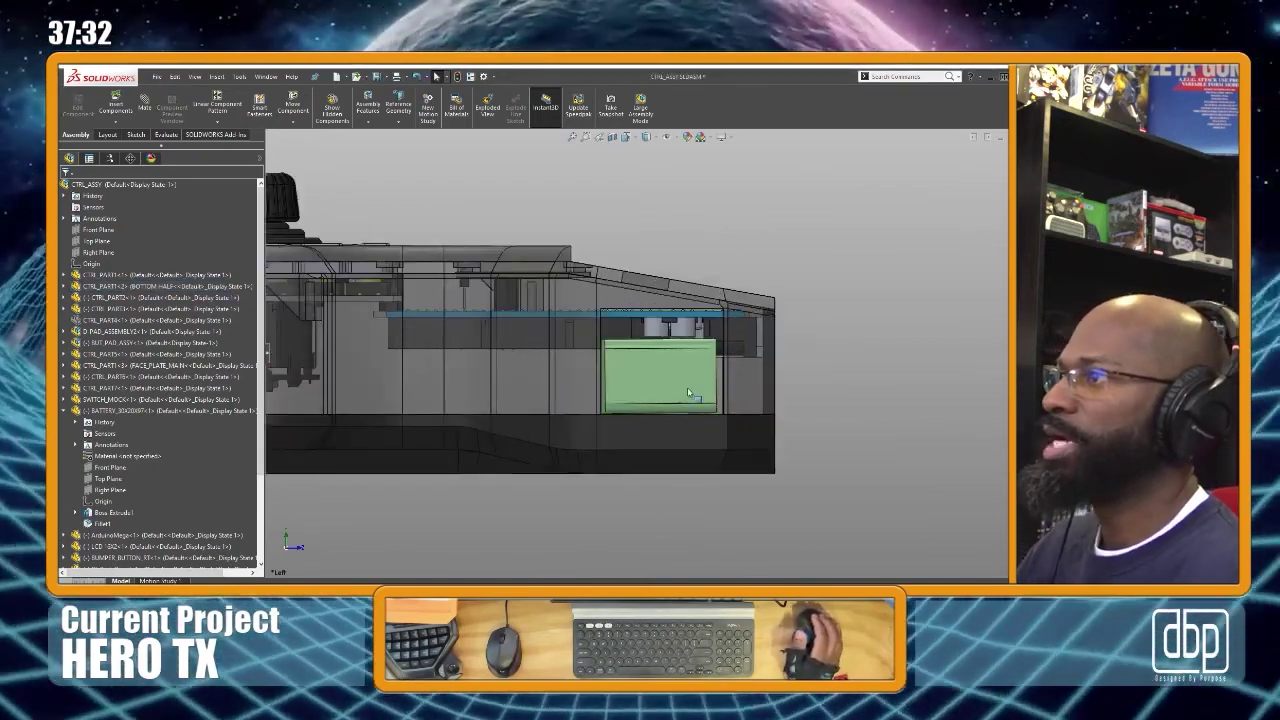
Turn off the transparency of the controller's top shell around the display so it displays as opaque
mouse_move(660, 370)
middle_down()
mouse_move(664, 350)
mouse_move(657, 372)
middle_up()
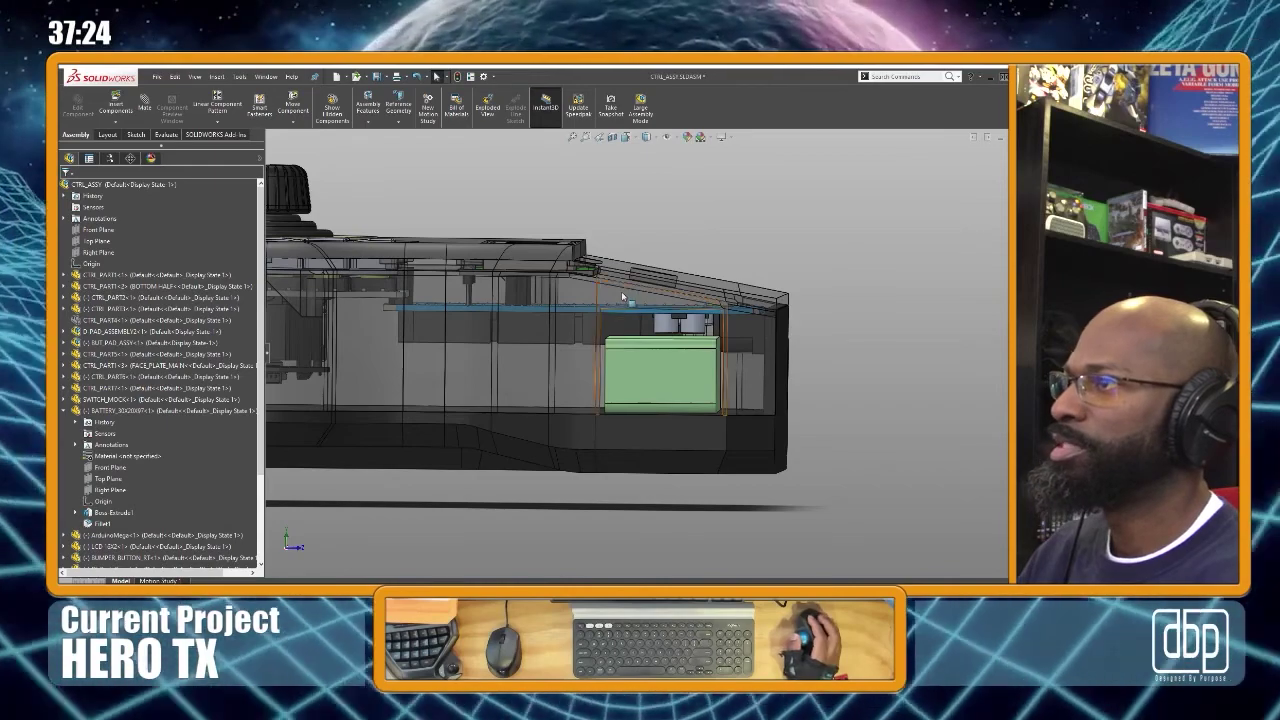
middle_drag(650, 255, 645, 290)
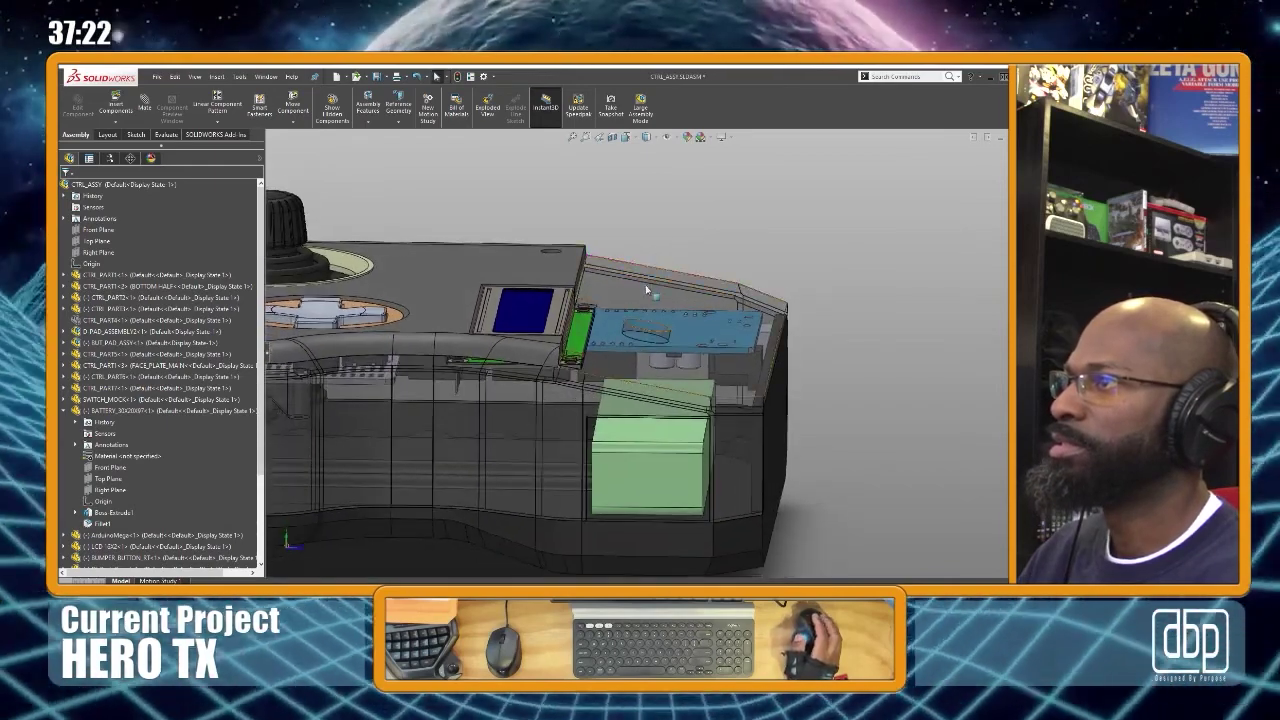
click(678, 258)
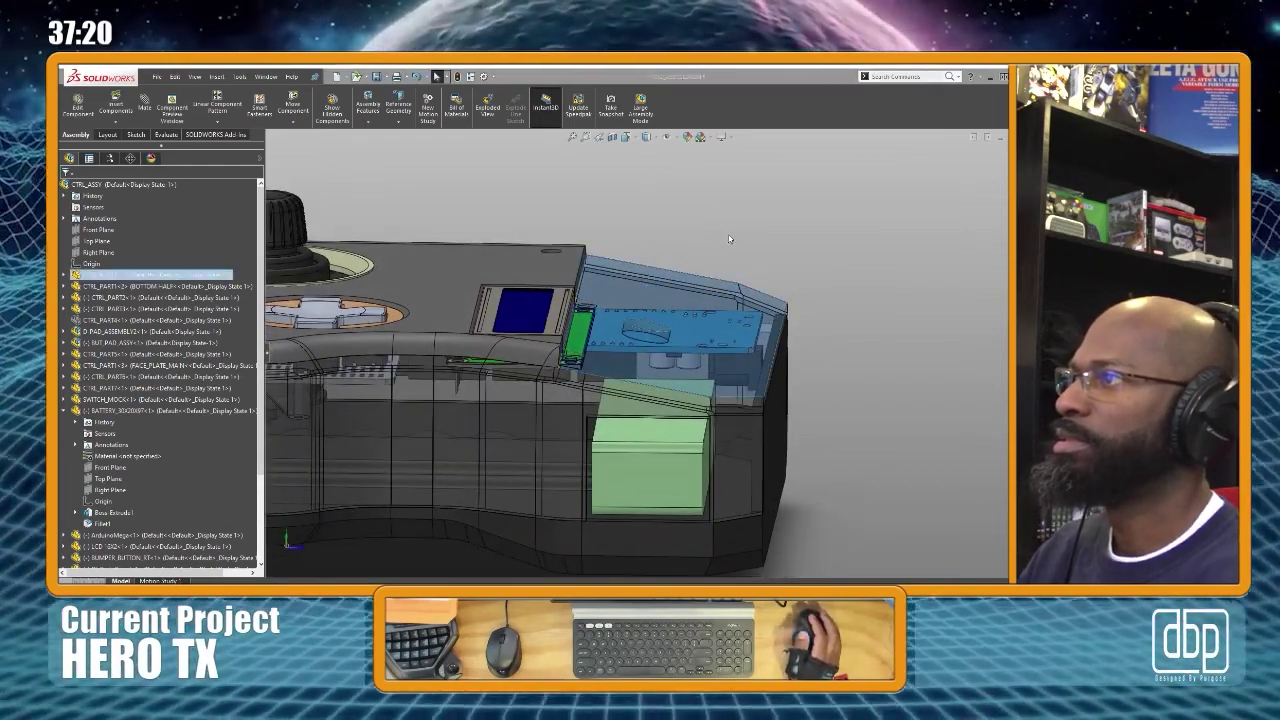
click(730, 232)
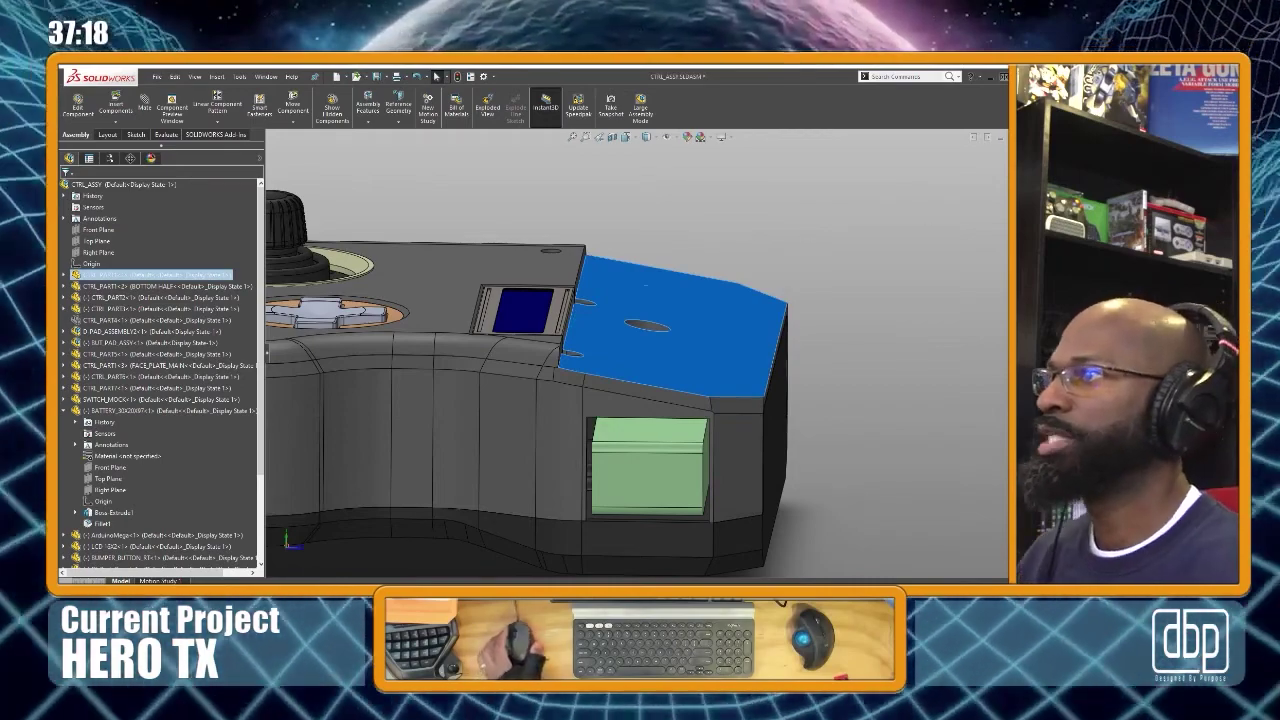
click(657, 250)
Examine how the lowered battery sits in the side-wall opening of the opaque housing from side, oblique and overall views
middle_drag(643, 391, 690, 398)
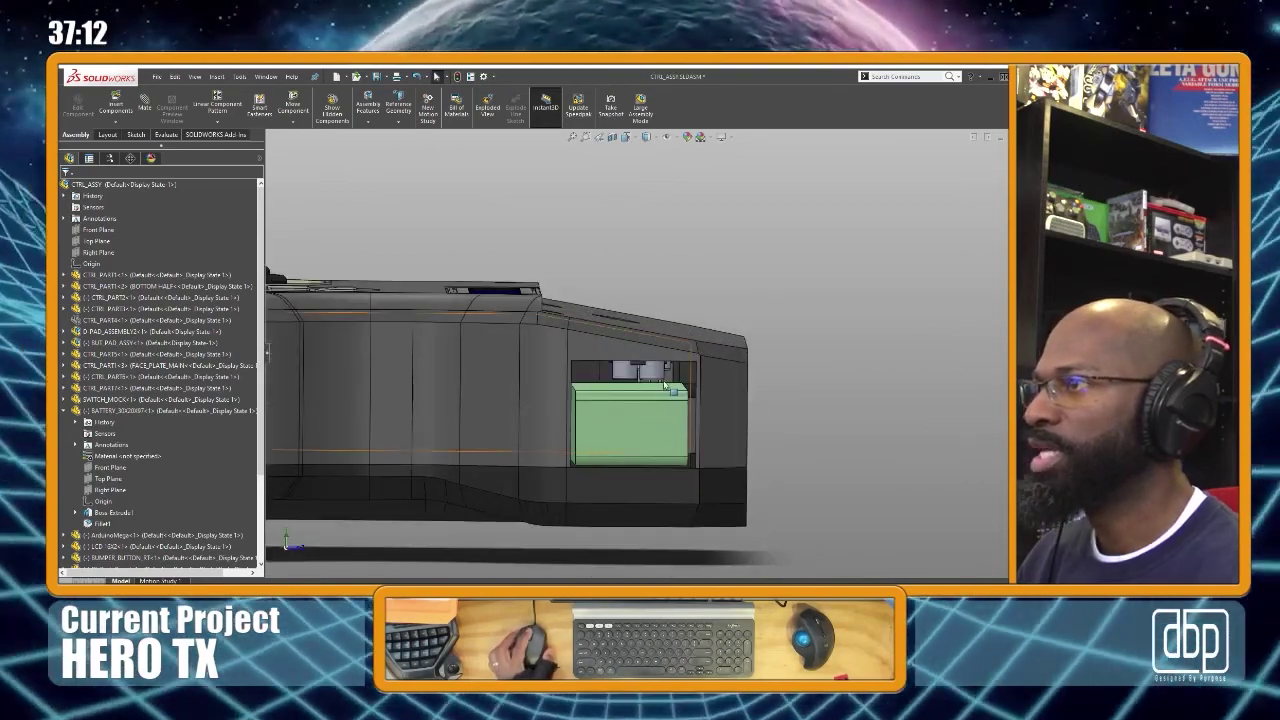
middle_drag(644, 345, 661, 371)
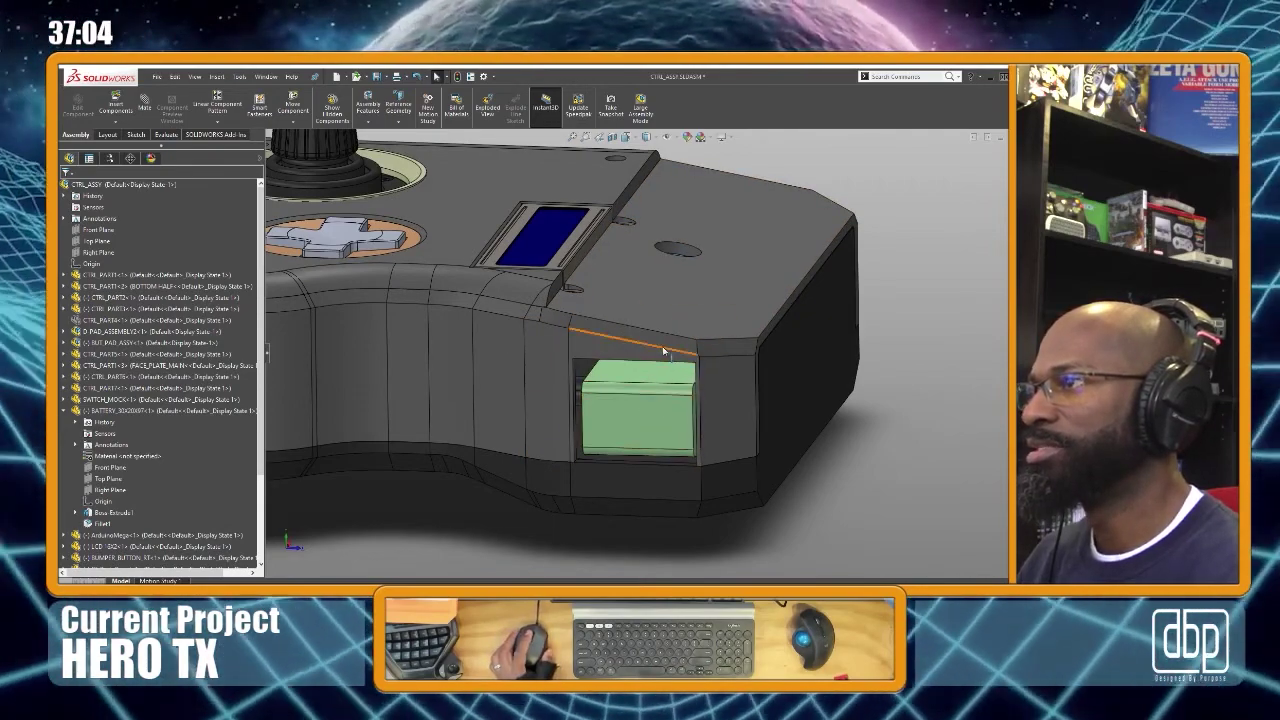
middle_drag(667, 419, 710, 397)
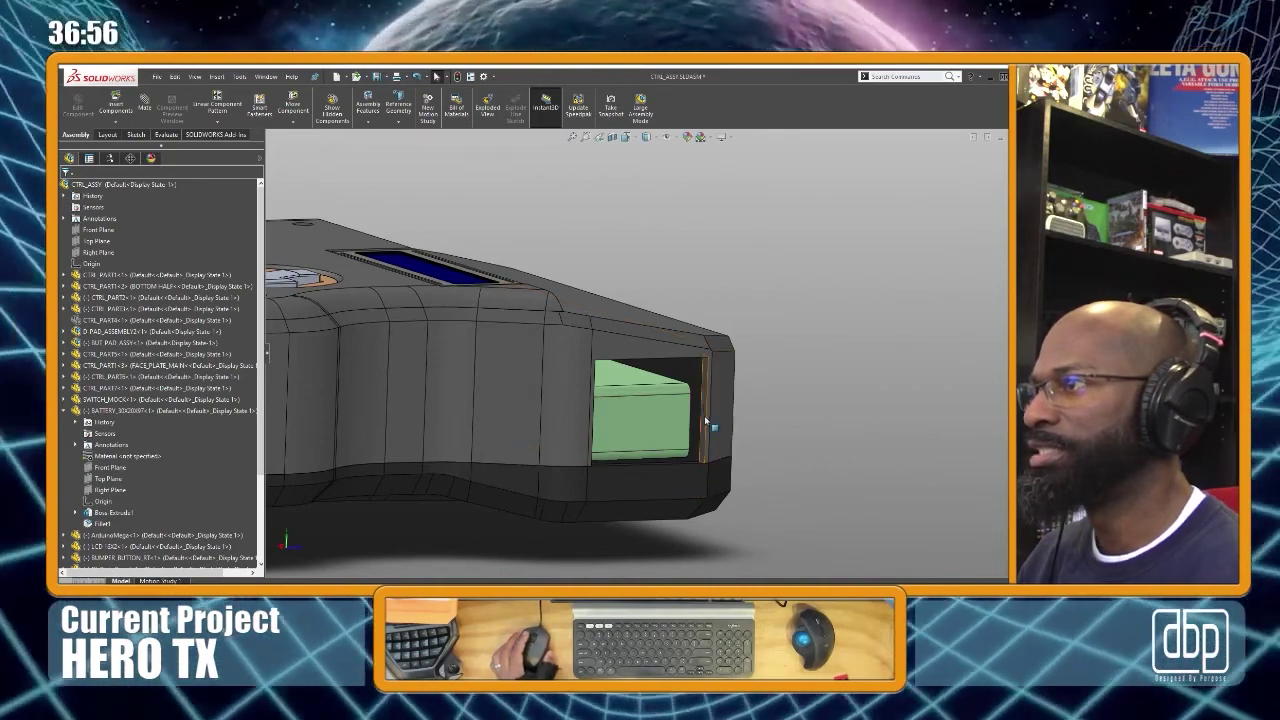
middle_drag(706, 418, 697, 410)
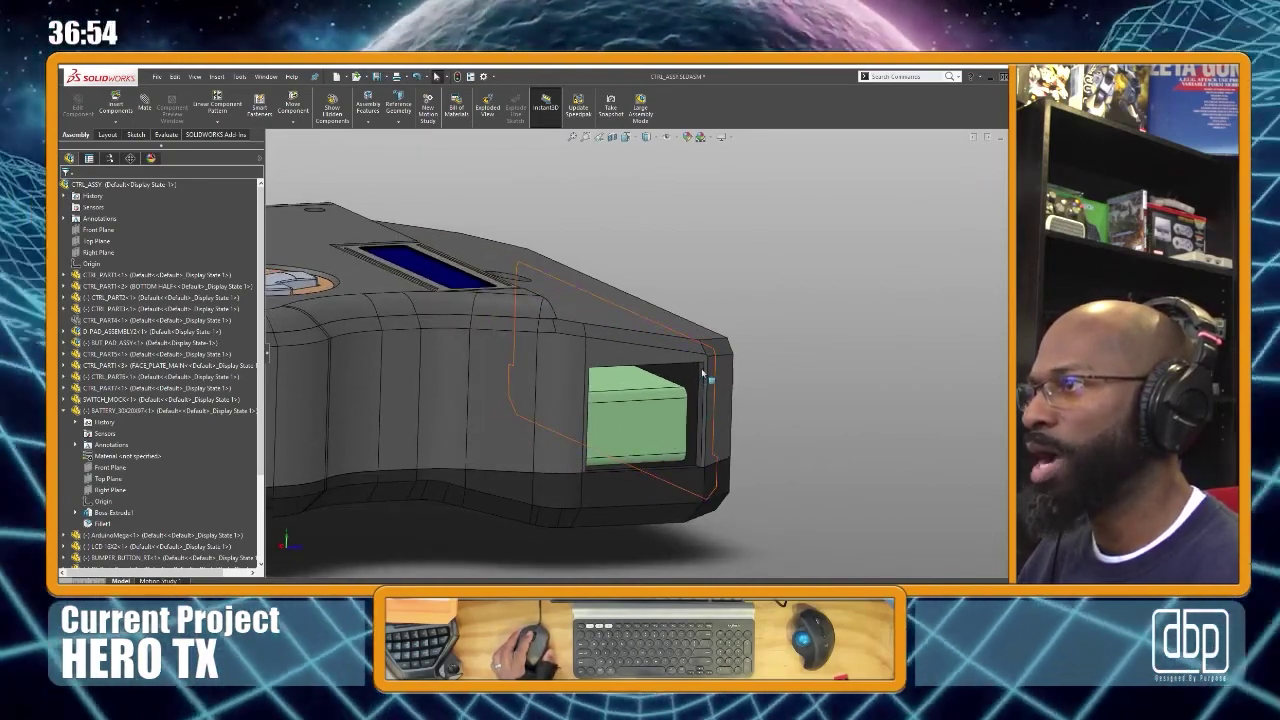
middle_drag(676, 382, 657, 390)
middle_drag(633, 441, 443, 371)
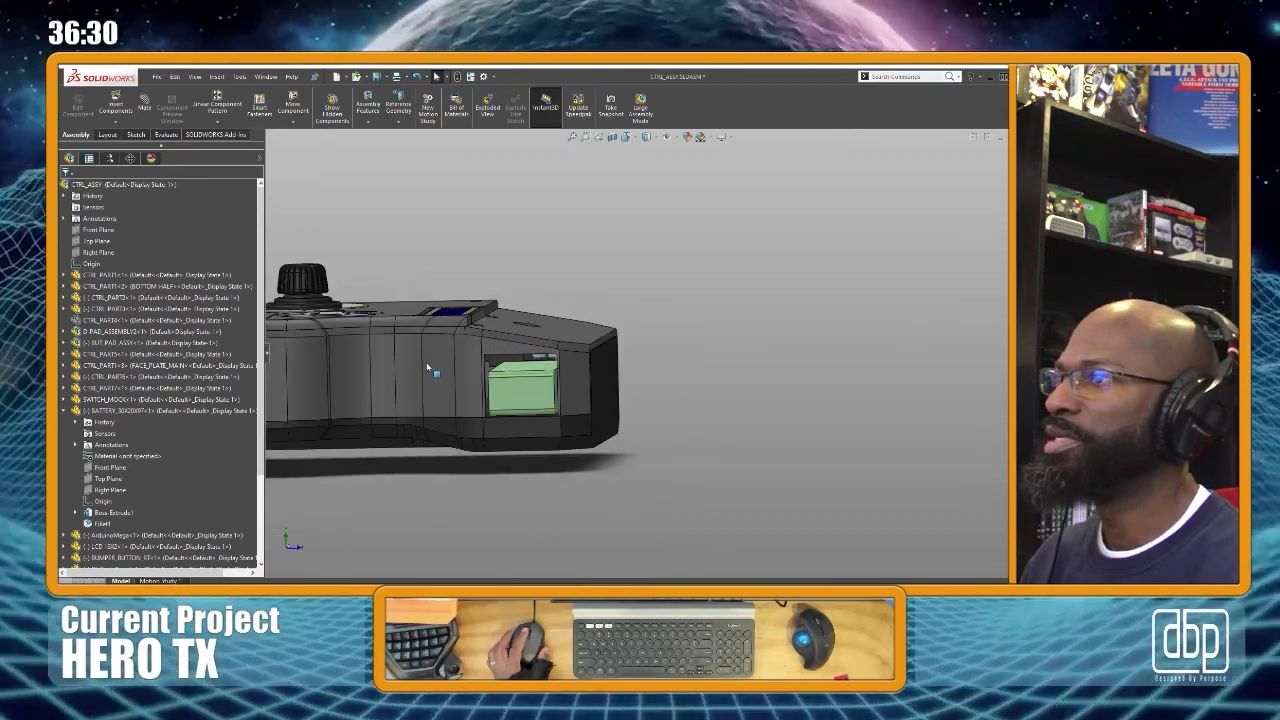
middle_drag(426, 362, 506, 356)
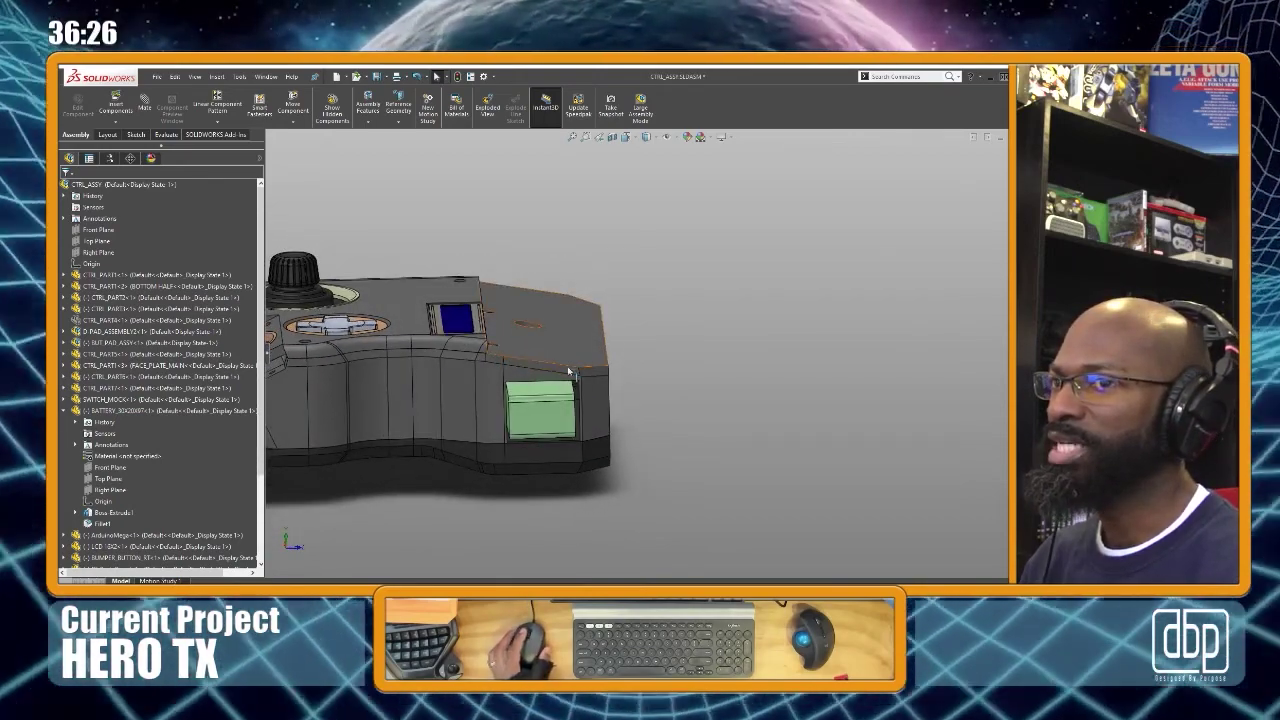
middle_drag(580, 363, 542, 372)
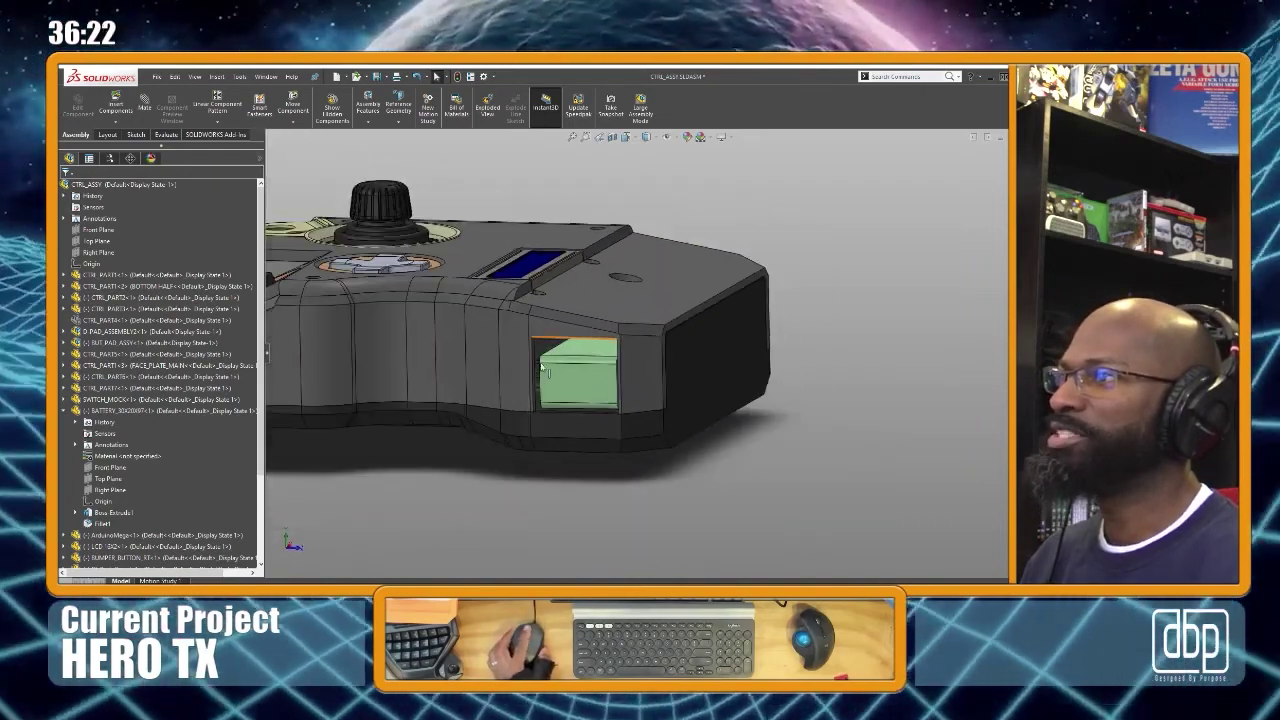
scroll(560, 336, up, 3)
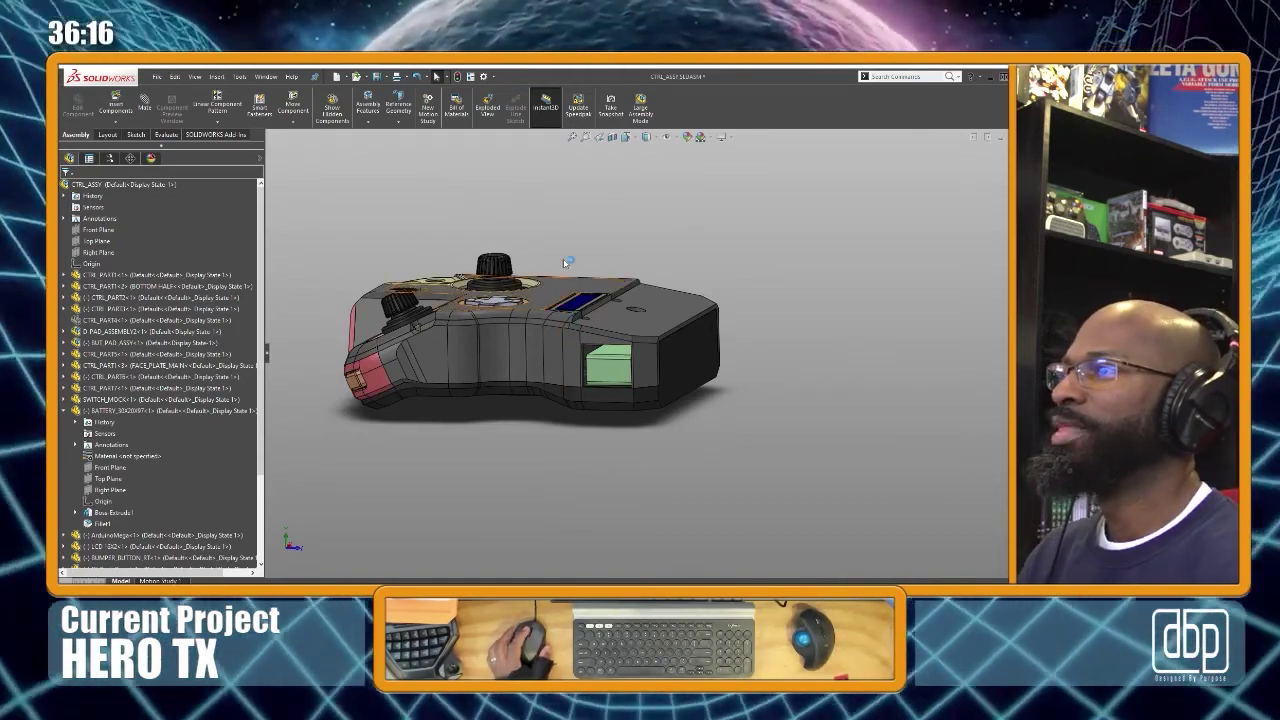
Make the controller's upper housing part transparent to expose the components inside
middle_drag(567, 241, 652, 397)
scroll(613, 405, down, 3)
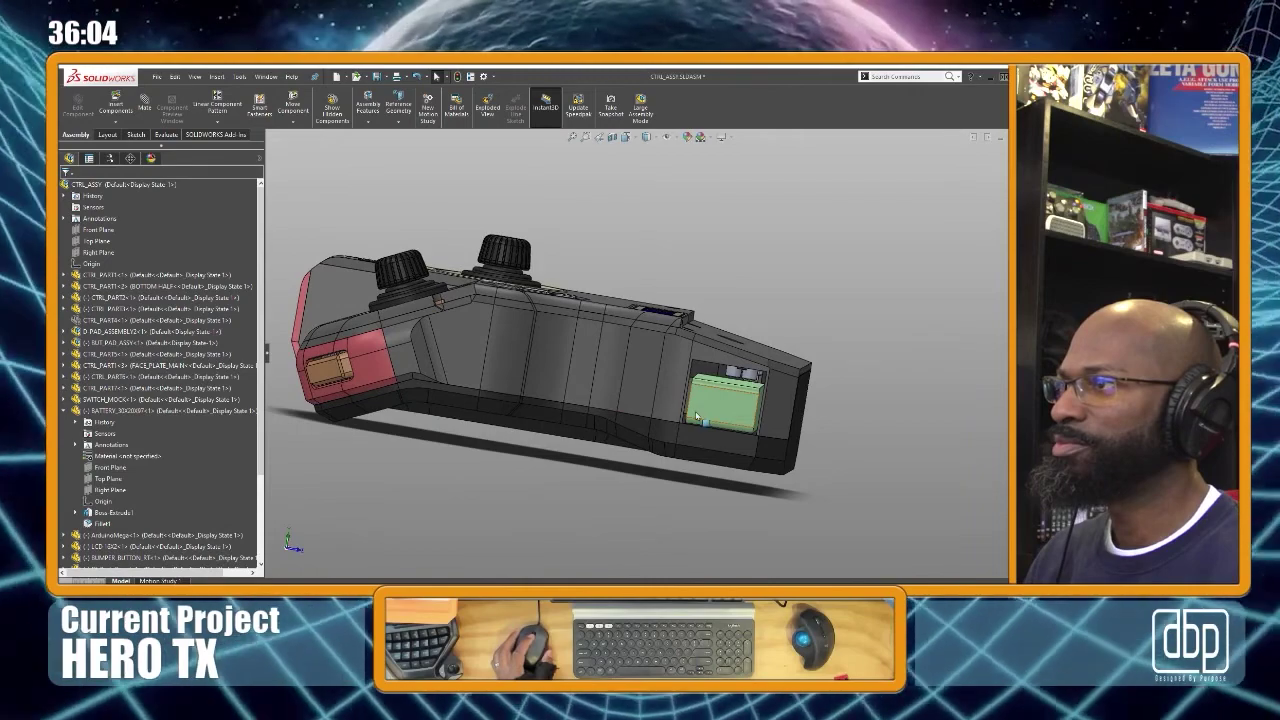
middle_drag(695, 415, 684, 455)
scroll(710, 410, down, 3)
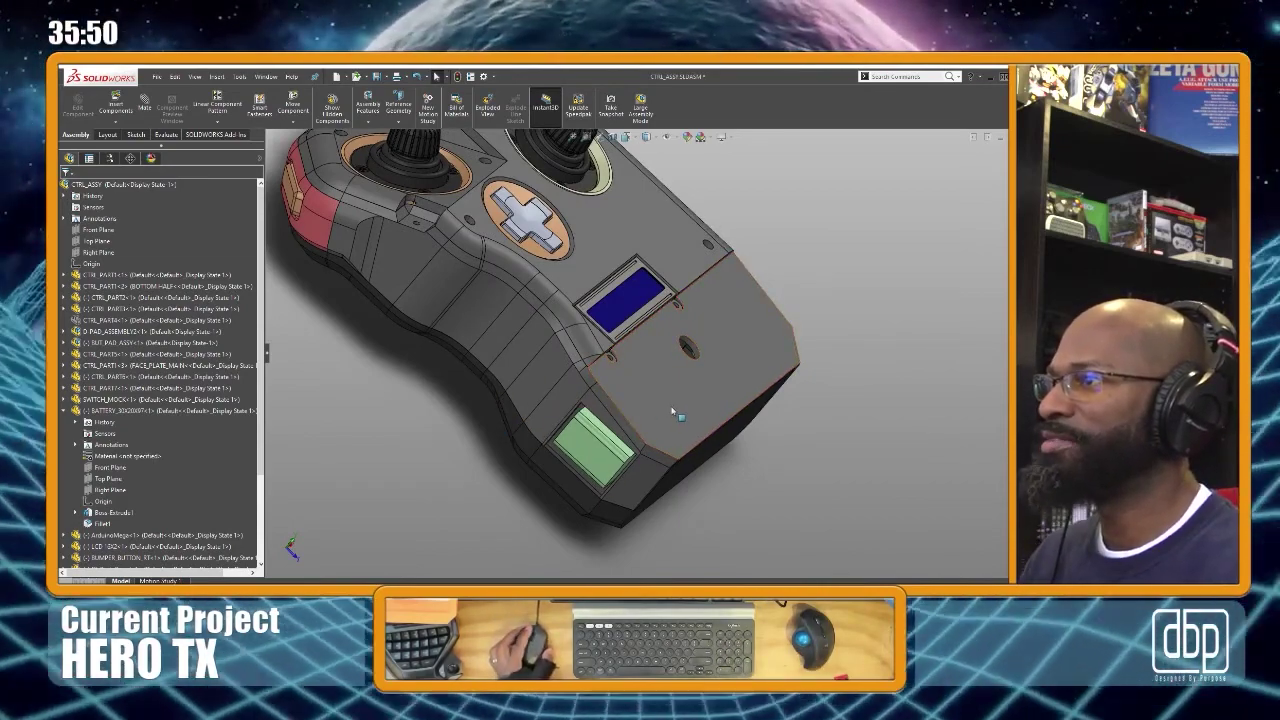
middle_drag(664, 419, 631, 421)
click(738, 331)
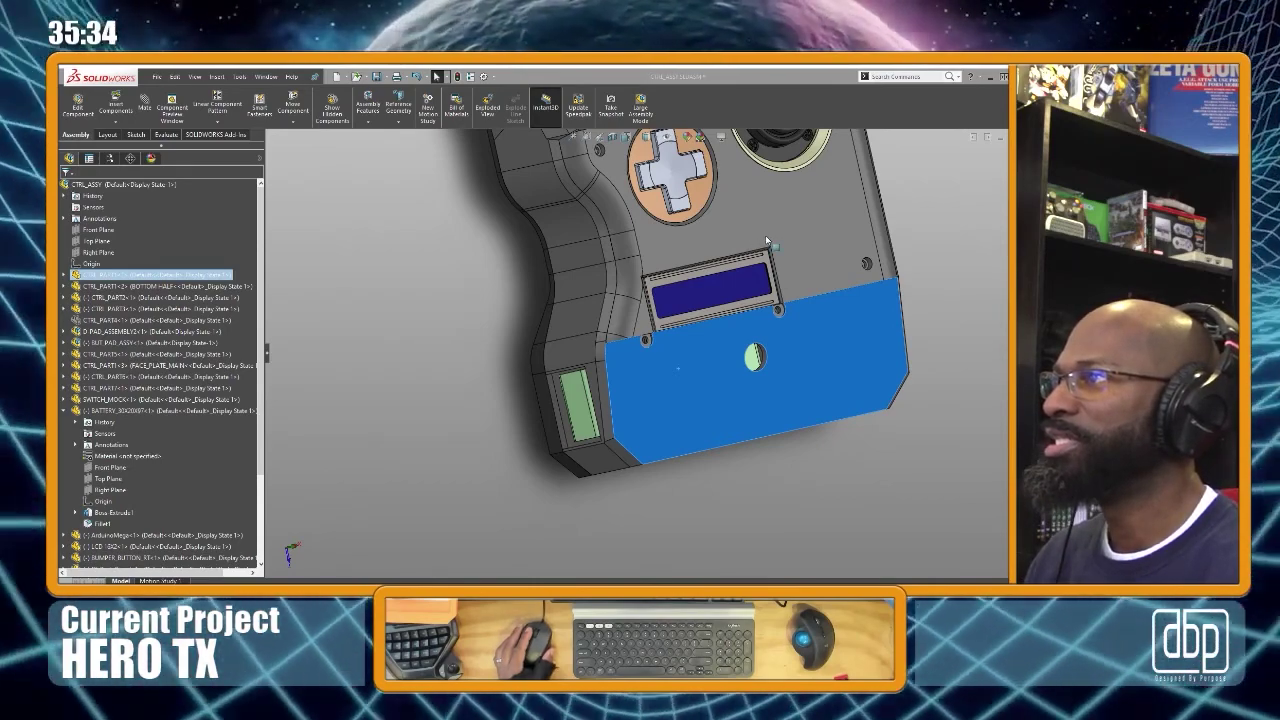
click(767, 240)
Examine how the battery and circuit board fit inside the transparent end of the controller housing
scroll(679, 376, down, 2)
middle_drag(679, 376, 651, 378)
scroll(713, 363, up, 3)
scroll(708, 394, down, 3)
mouse_move(606, 437)
middle_down()
mouse_move(590, 540)
mouse_move(604, 476)
mouse_move(590, 431)
middle_up()
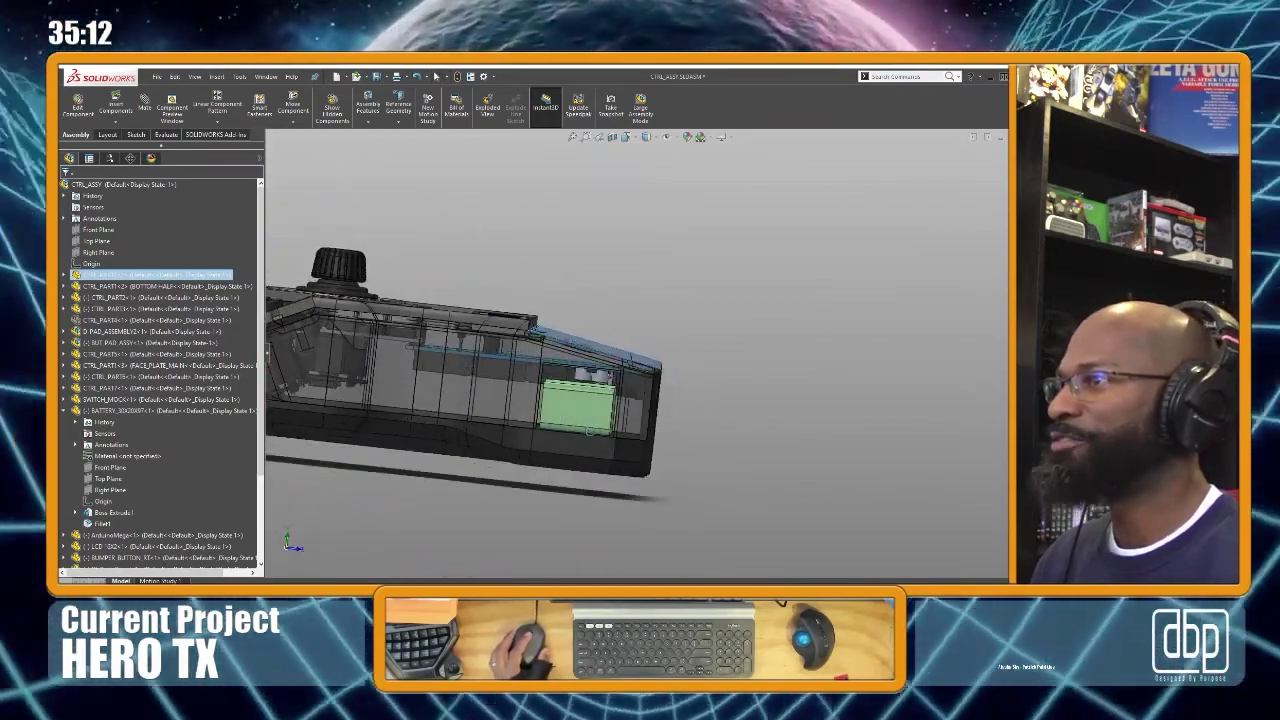
scroll(589, 431, down, 5)
middle_drag(593, 398, 580, 348)
scroll(457, 449, up, 3)
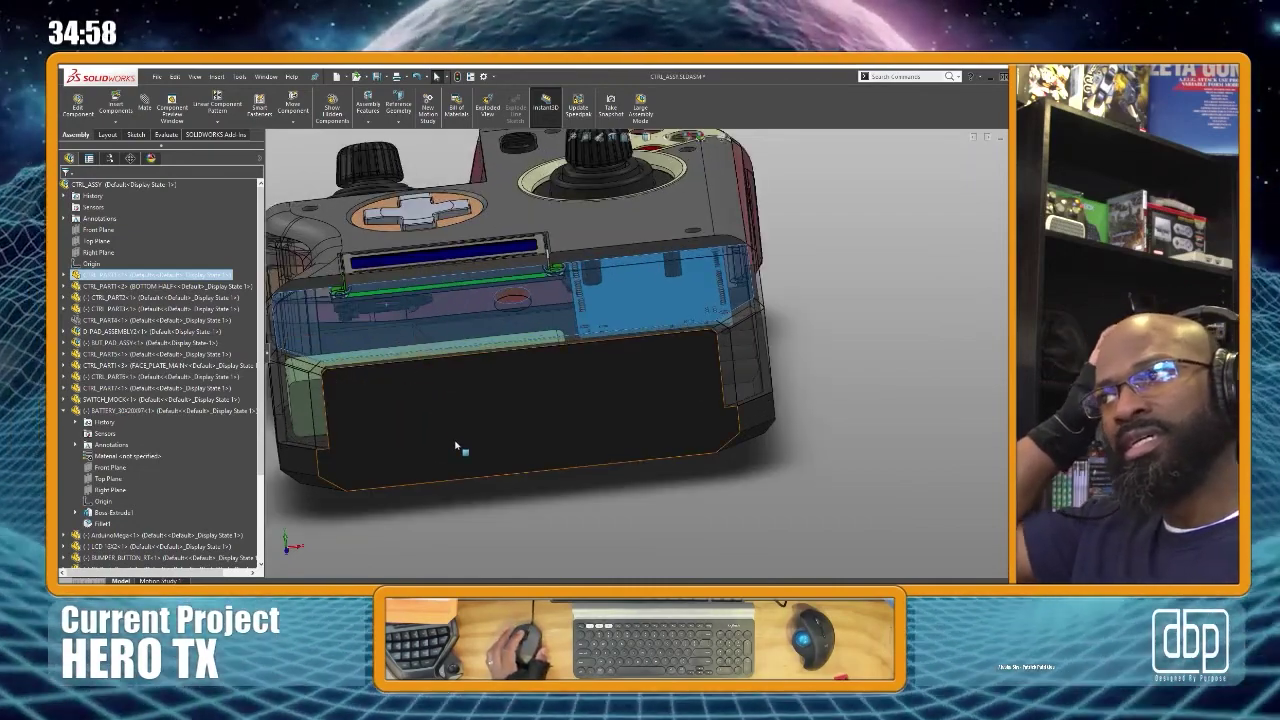
middle_drag(443, 421, 447, 313)
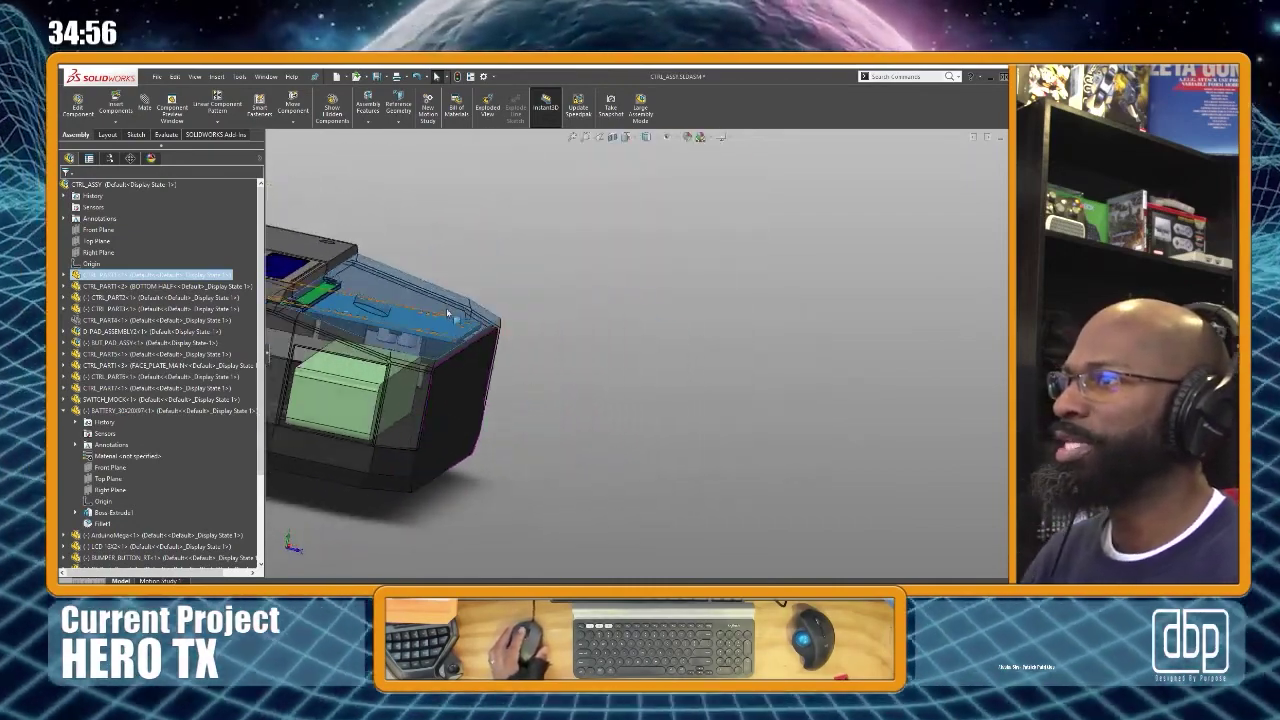
Open the bottom-half housing part in its own window, view it from the side and return to the controller assembly
click(420, 304)
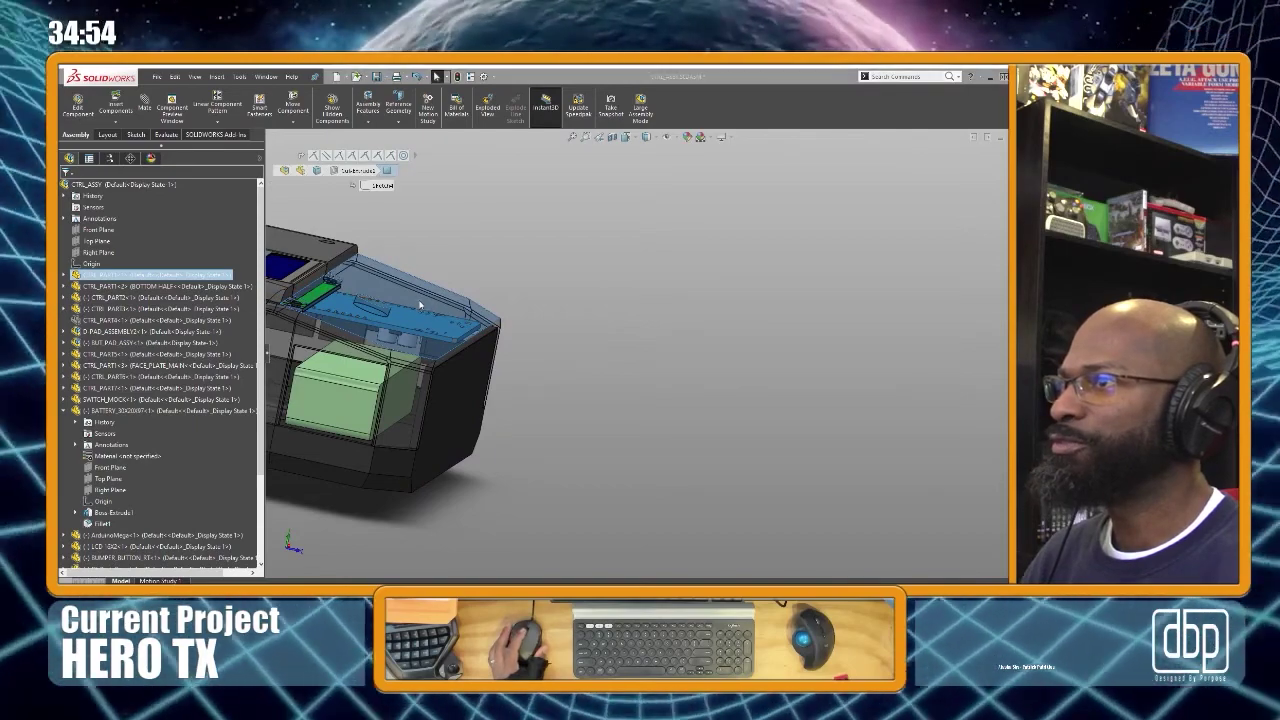
click(450, 447)
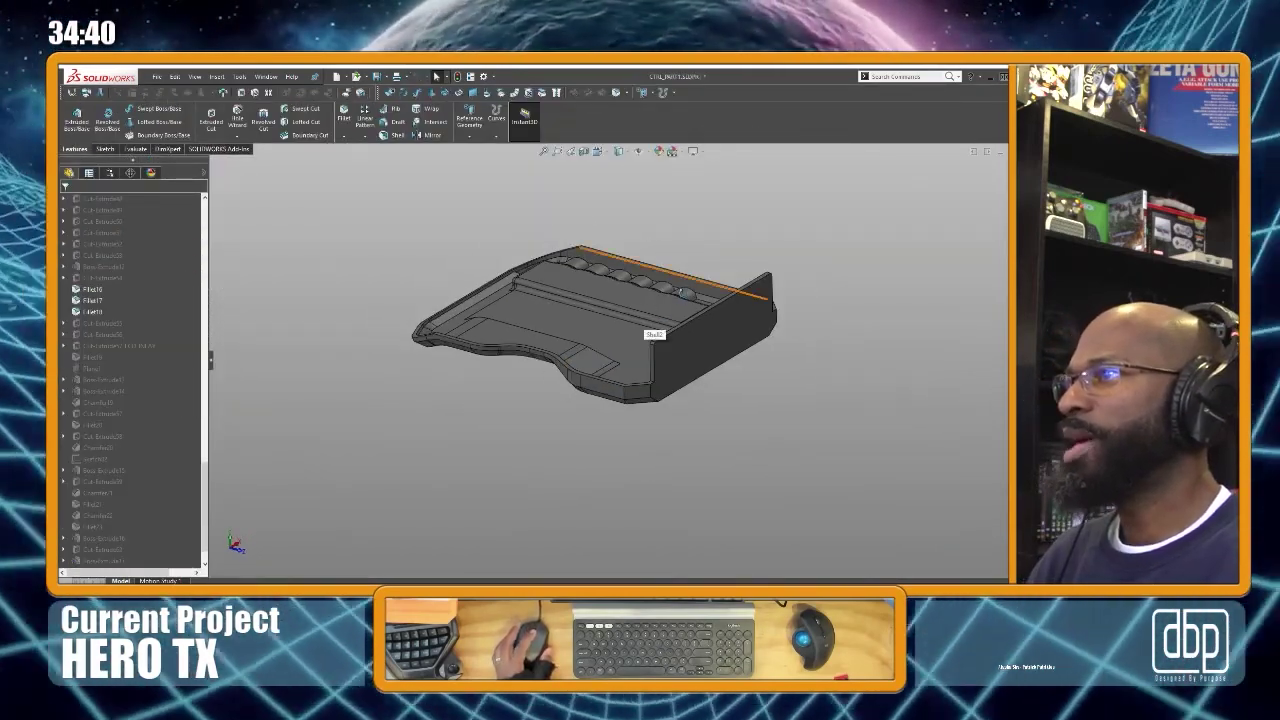
mouse_move(645, 326)
middle_down()
mouse_move(780, 289)
mouse_move(737, 234)
mouse_move(700, 300)
mouse_move(603, 408)
mouse_move(646, 303)
mouse_move(636, 325)
middle_up()
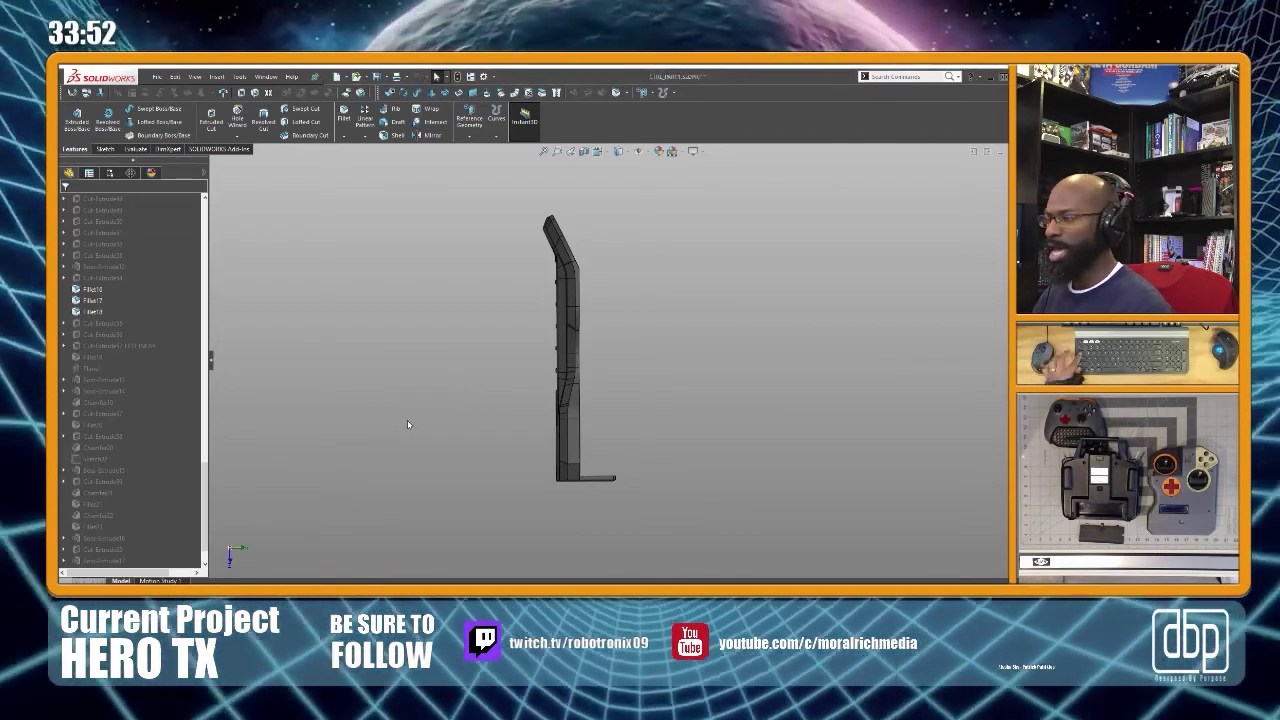
key(ctrl+Tab)
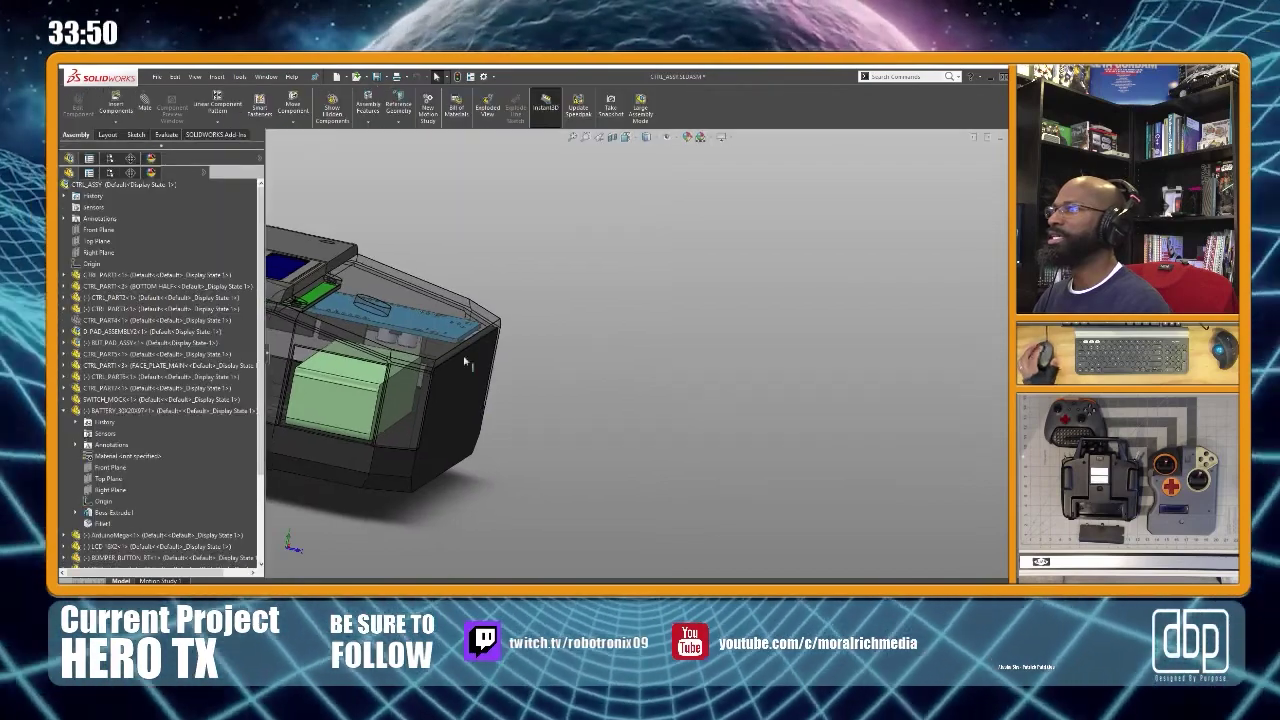
Examine the space between the joystick gimbal, the bottom housing half and the shoulder button inside the grip
scroll(485, 321, up, 4)
scroll(297, 312, down, 5)
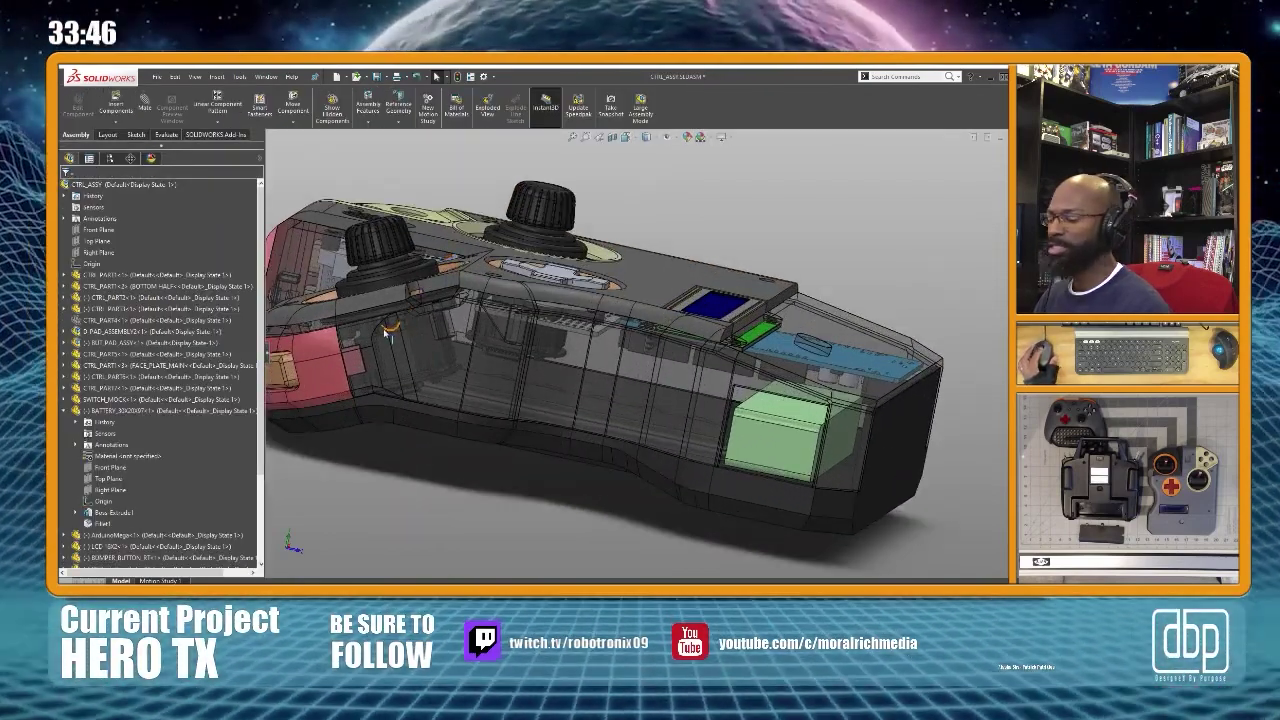
middle_drag(379, 325, 391, 377)
scroll(393, 380, down, 5)
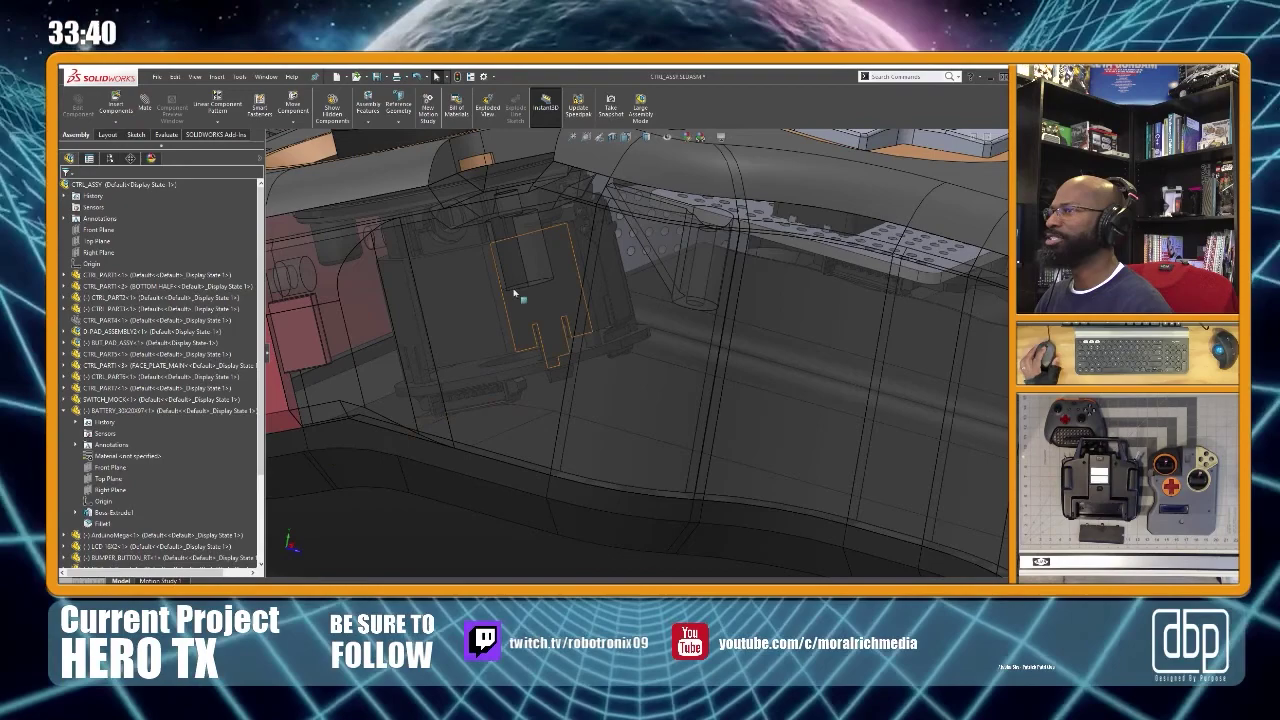
scroll(472, 292, up, 5)
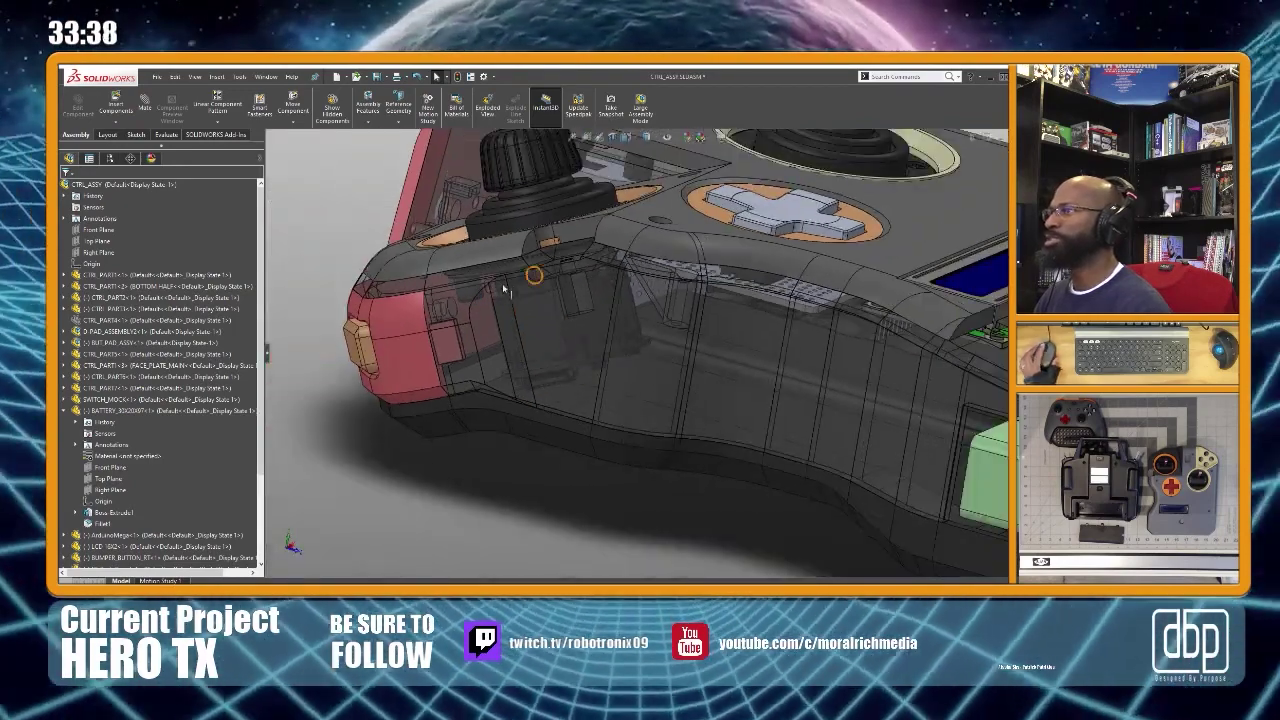
scroll(505, 290, up, 5)
scroll(624, 317, down, 5)
middle_drag(600, 320, 591, 443)
scroll(688, 363, up, 2)
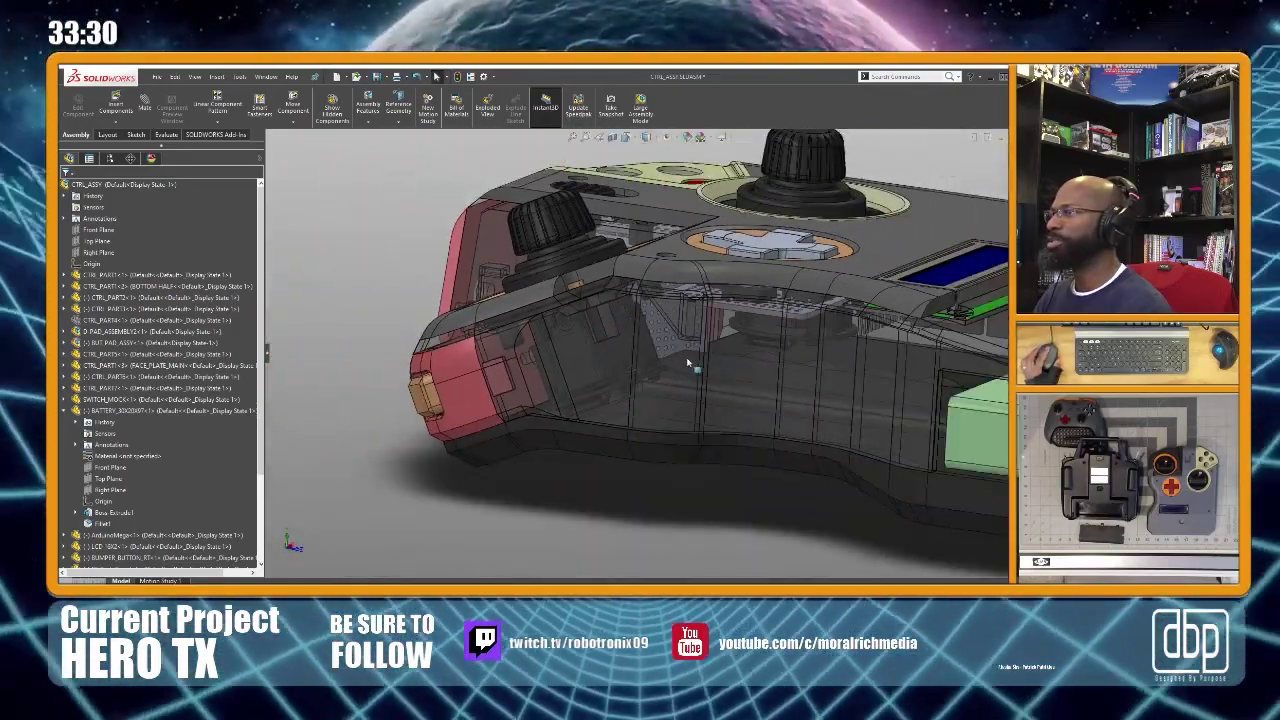
scroll(688, 363, down, 2)
scroll(572, 328, up, 3)
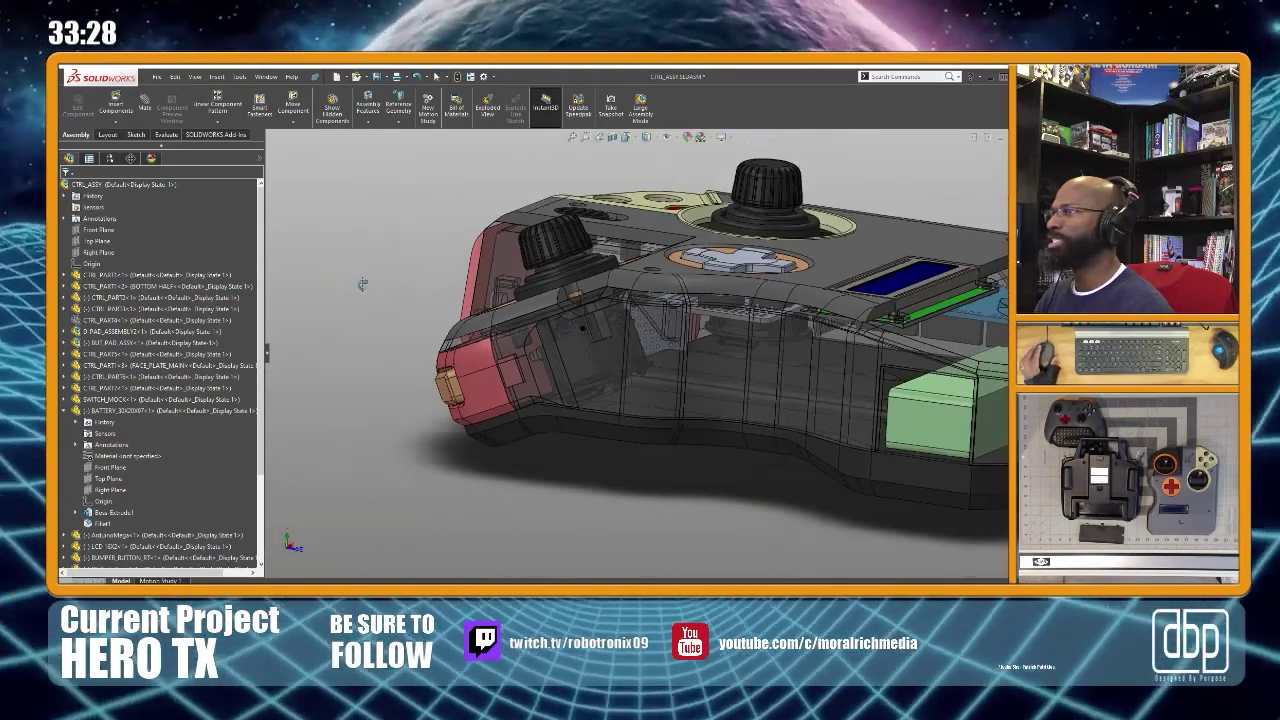
scroll(522, 349, down, 5)
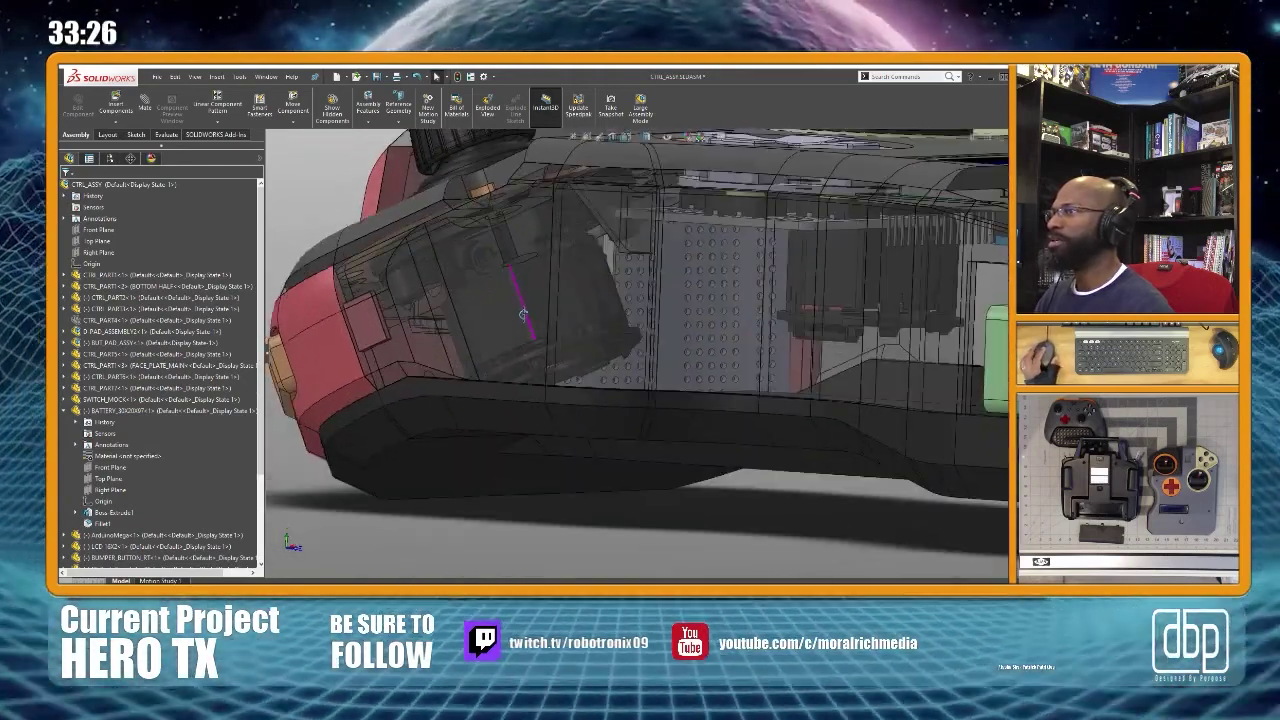
middle_drag(535, 340, 518, 315)
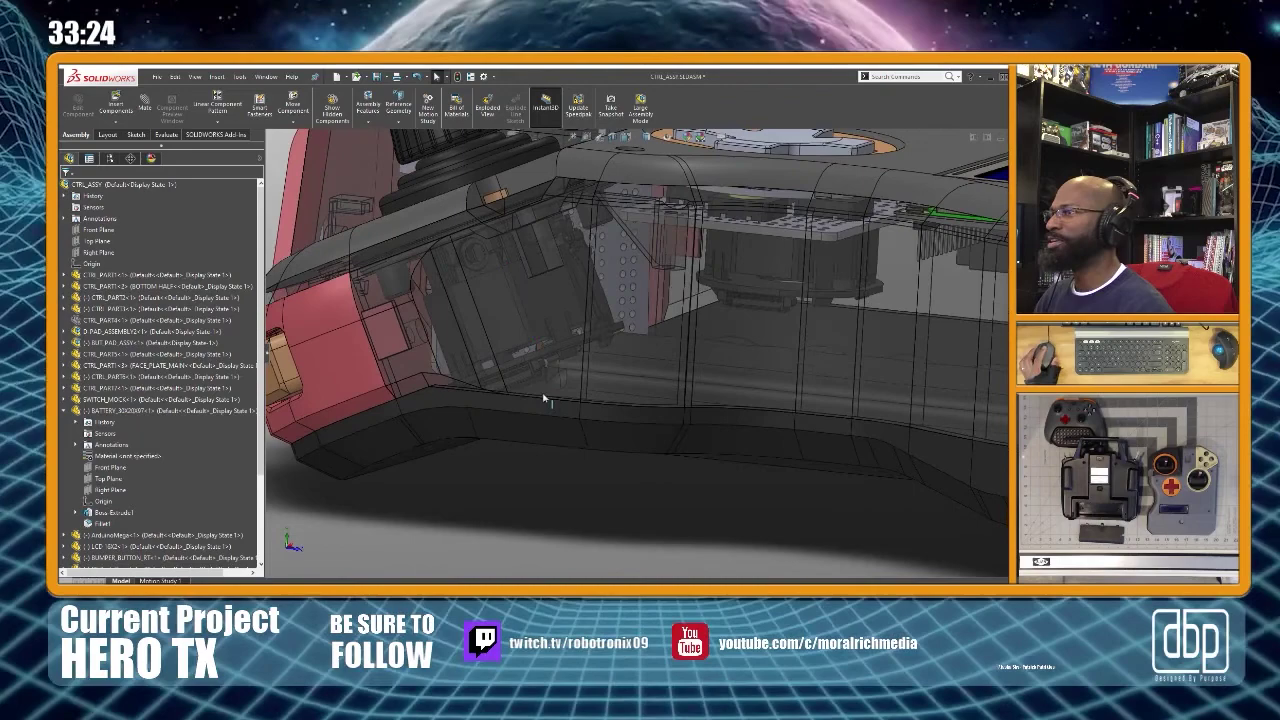
scroll(548, 398, down, 3)
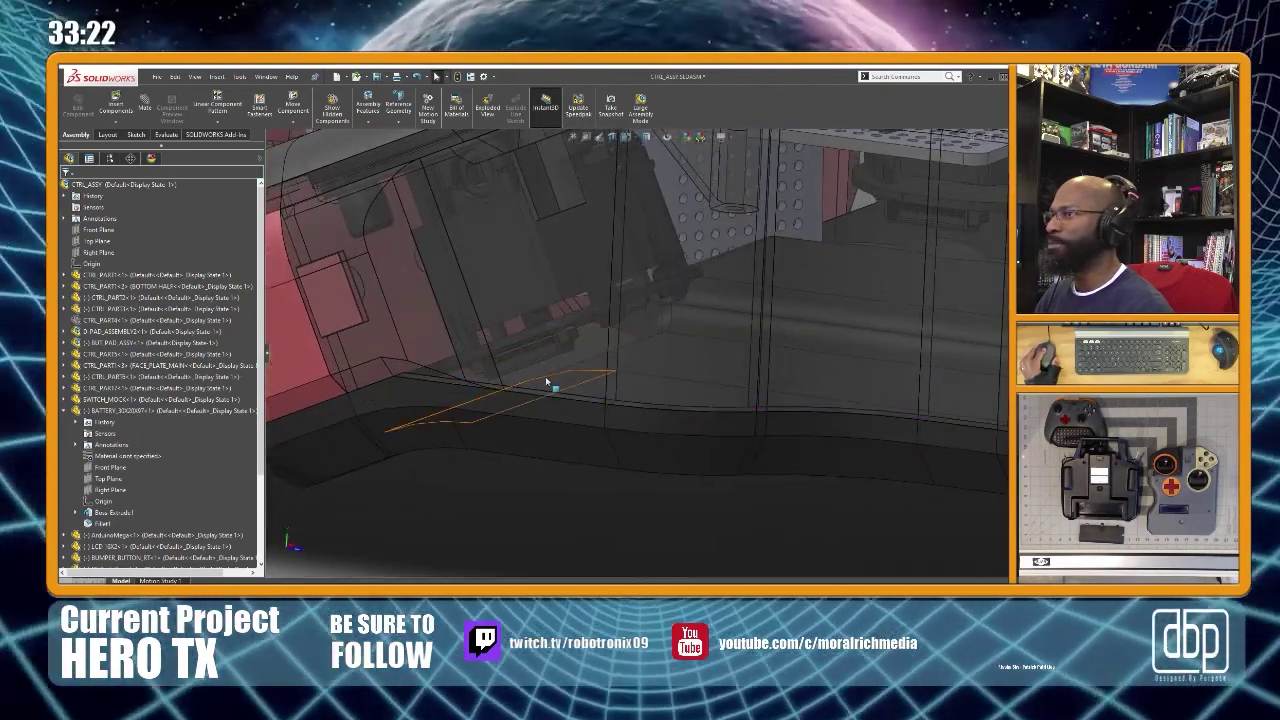
middle_drag(545, 381, 577, 371)
scroll(577, 371, up, 2)
mouse_move(508, 406)
middle_down()
mouse_move(503, 391)
mouse_move(510, 420)
middle_up()
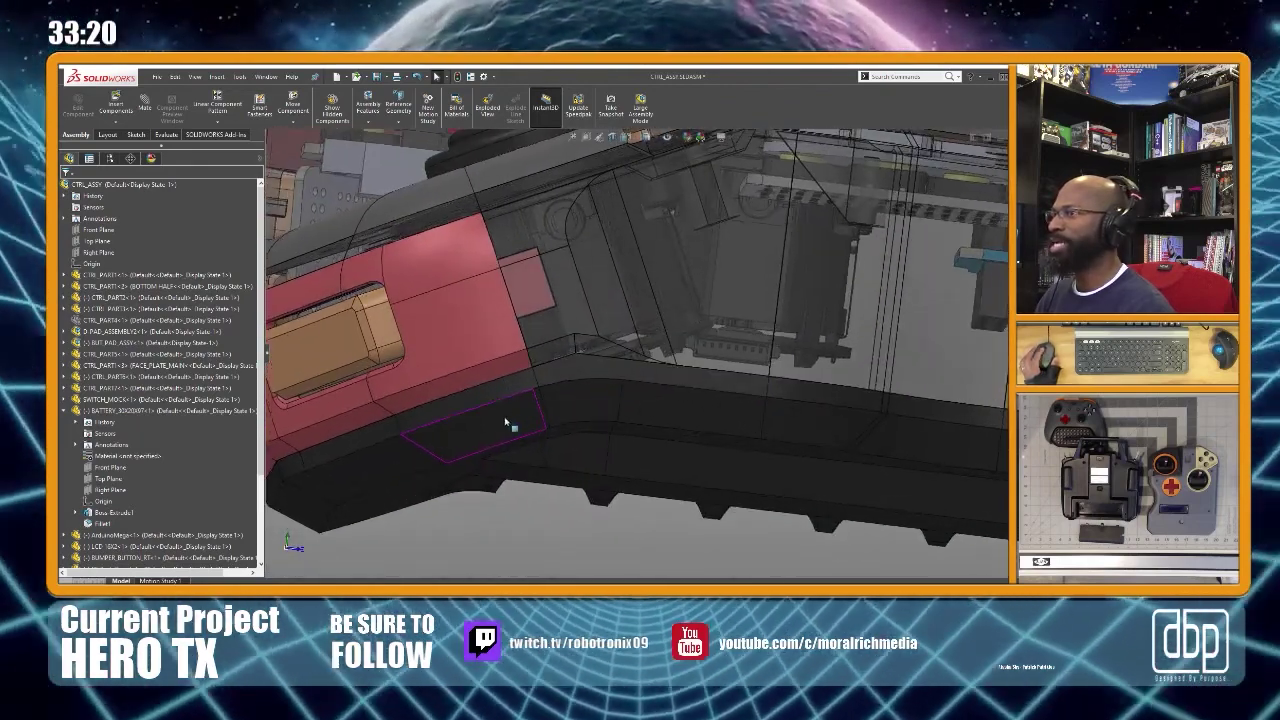
click(507, 415)
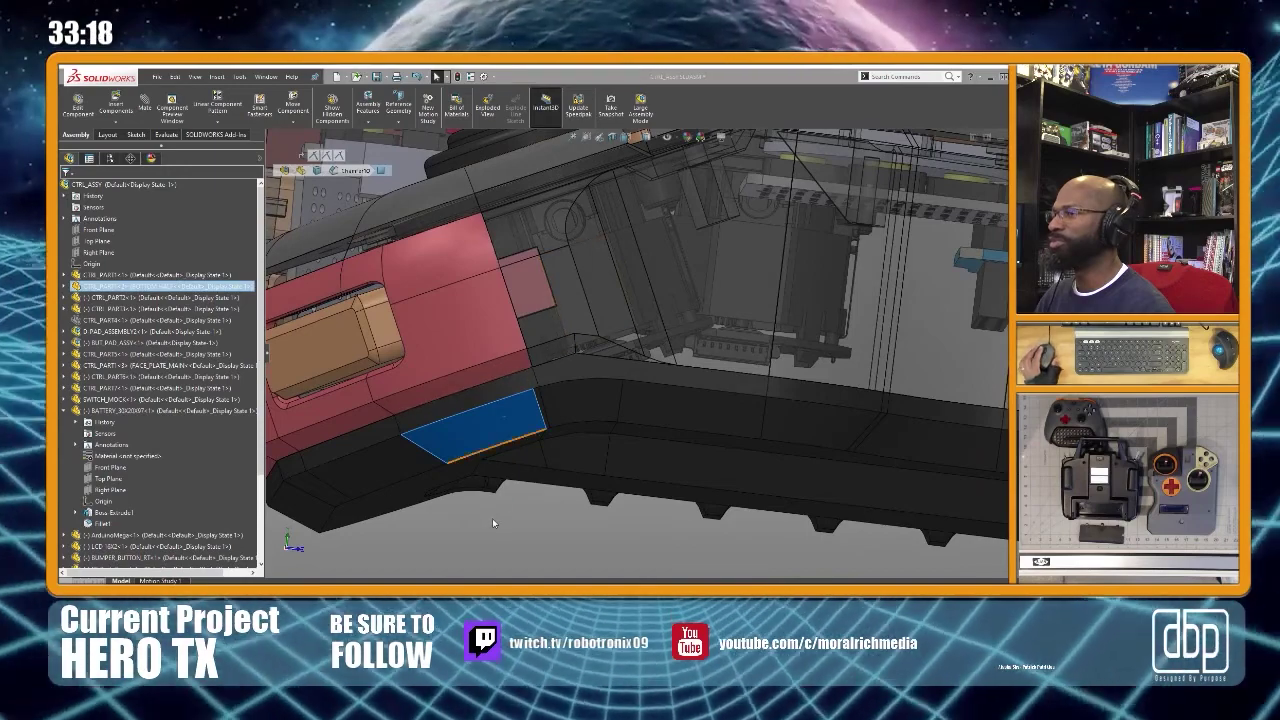
click(492, 523)
Inspect the clearance between the battery and the components beneath the circuit board in side and angled views
scroll(589, 297, up, 2)
middle_drag(594, 293, 620, 321)
scroll(620, 321, up, 4)
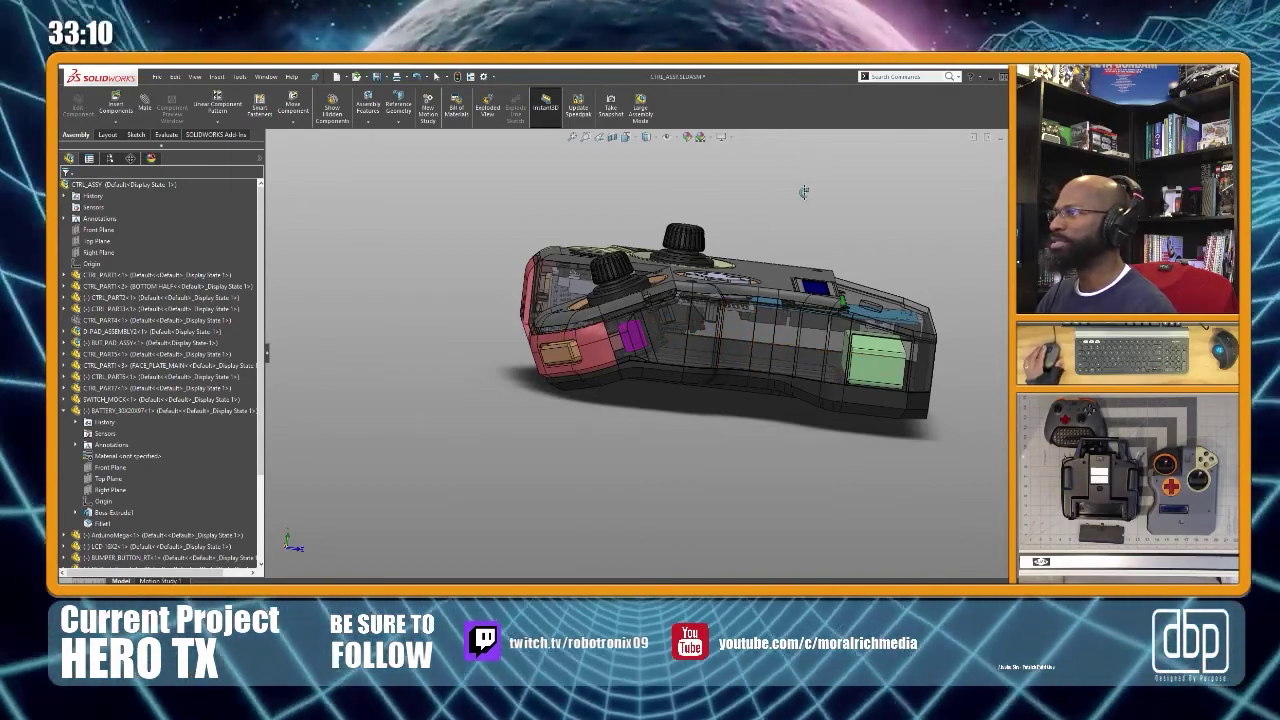
scroll(933, 288, down, 5)
middle_drag(933, 288, 828, 323)
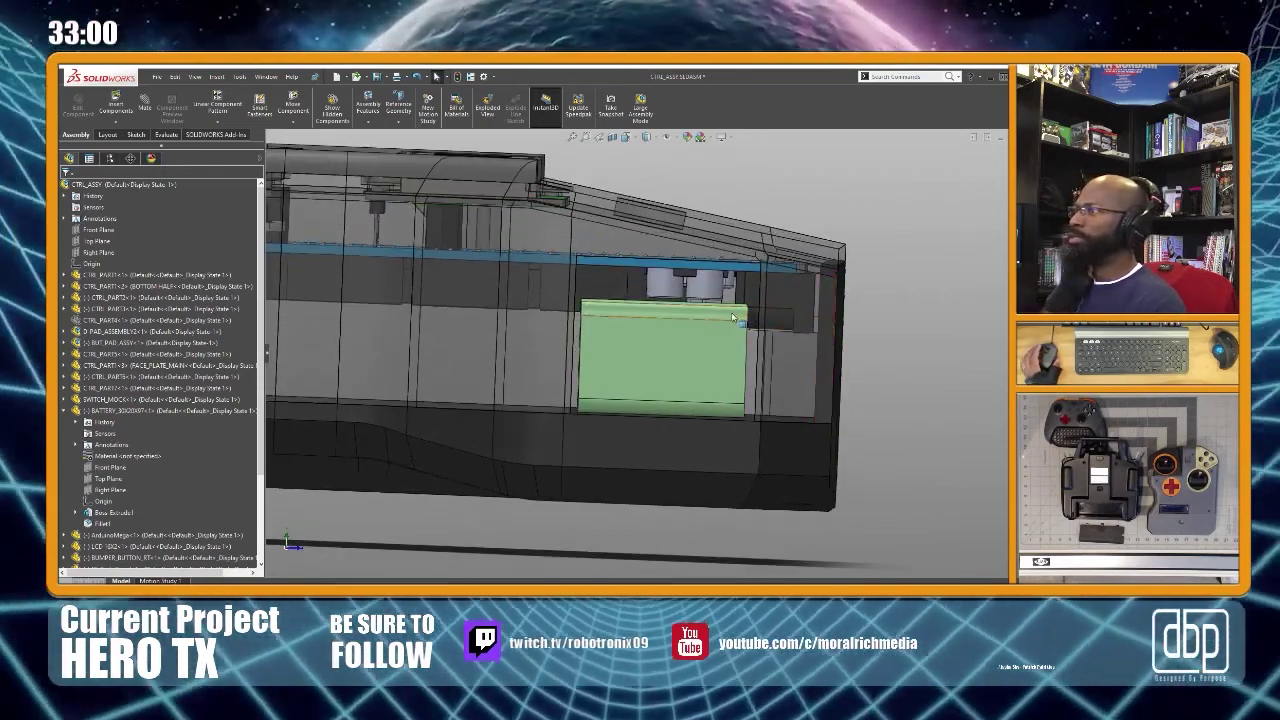
scroll(703, 318, up, 2)
mouse_move(695, 312)
middle_down()
mouse_move(688, 352)
mouse_move(690, 302)
mouse_move(679, 338)
mouse_move(688, 358)
mouse_move(687, 320)
middle_up()
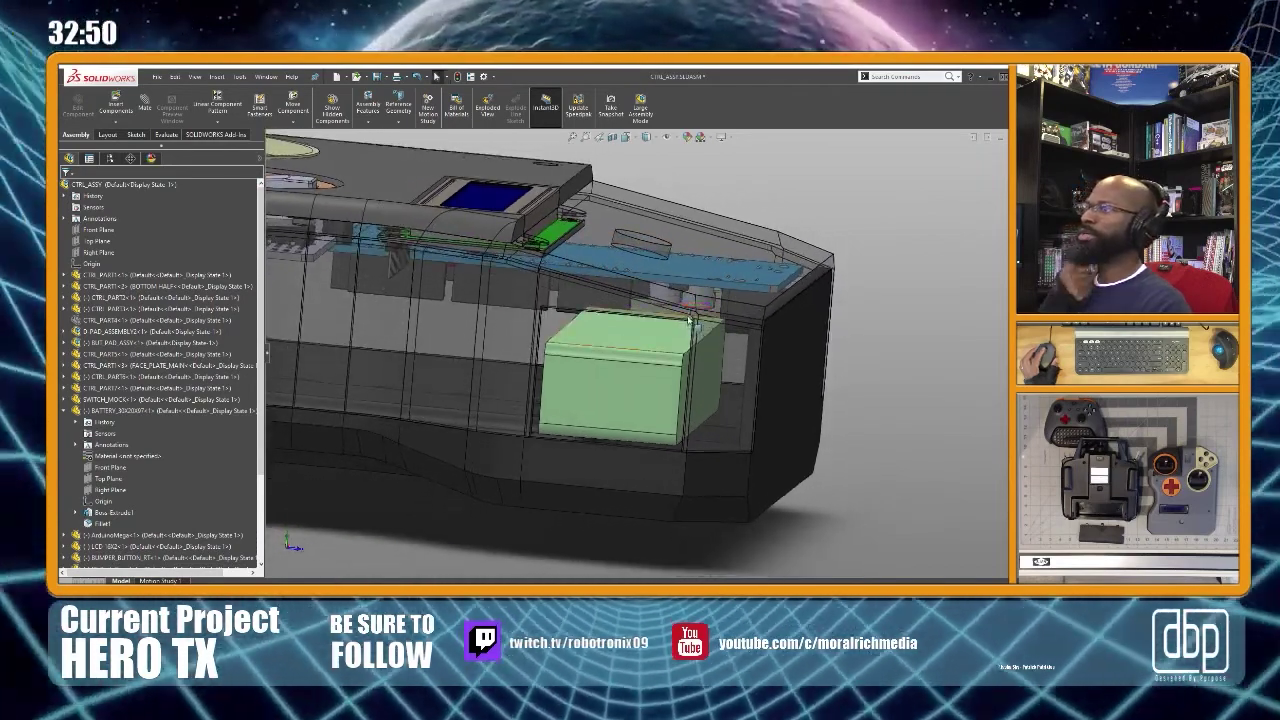
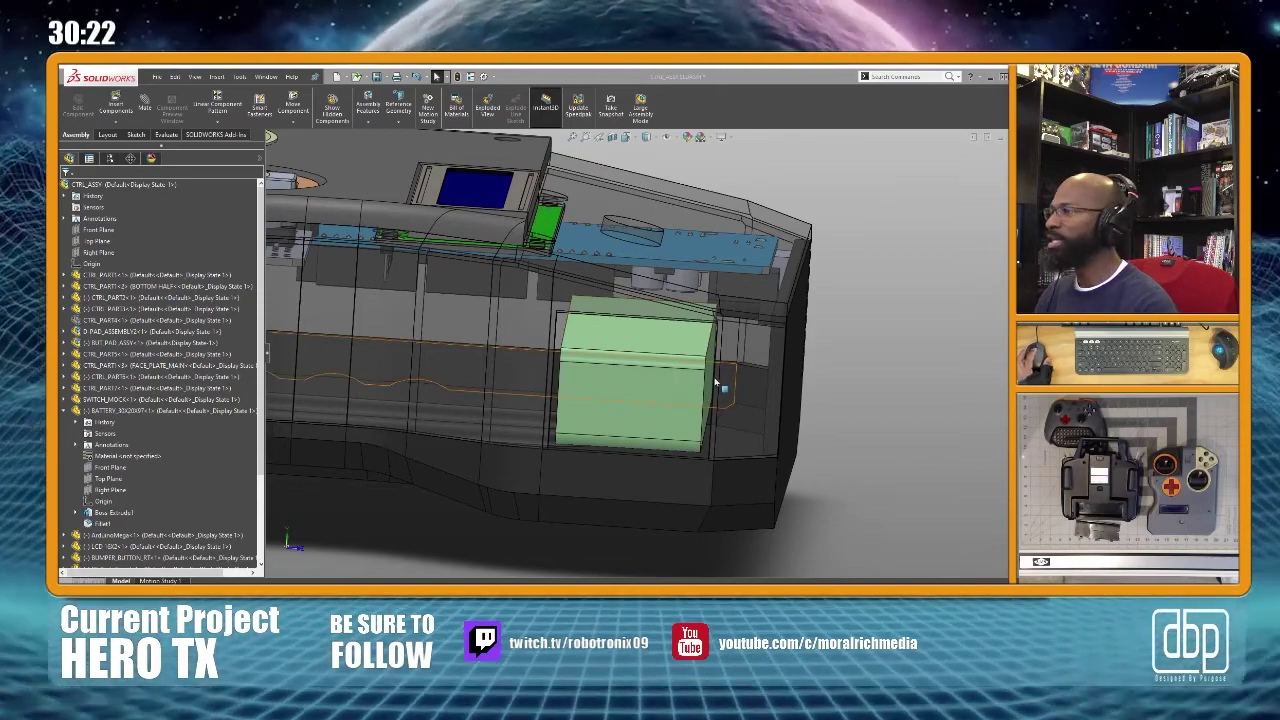
middle_drag(710, 346, 677, 321)
scroll(675, 343, up, 3)
scroll(657, 394, down, 2)
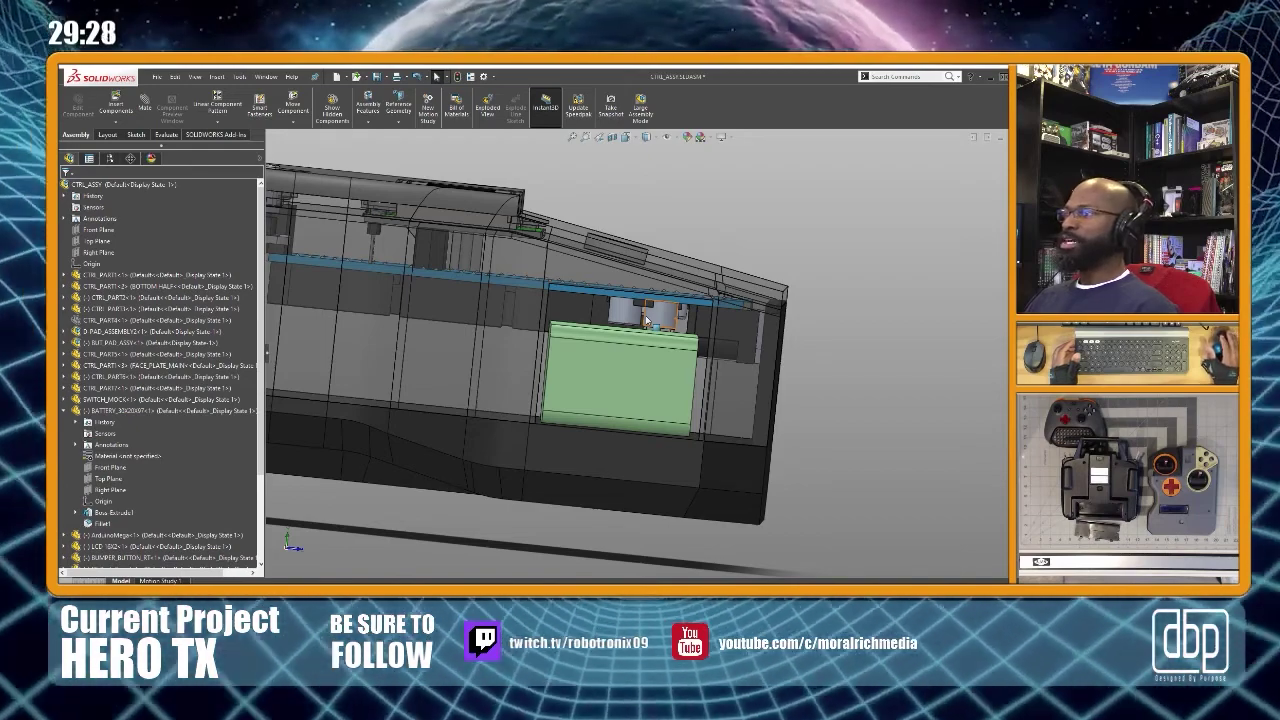
scroll(643, 368, up, 2)
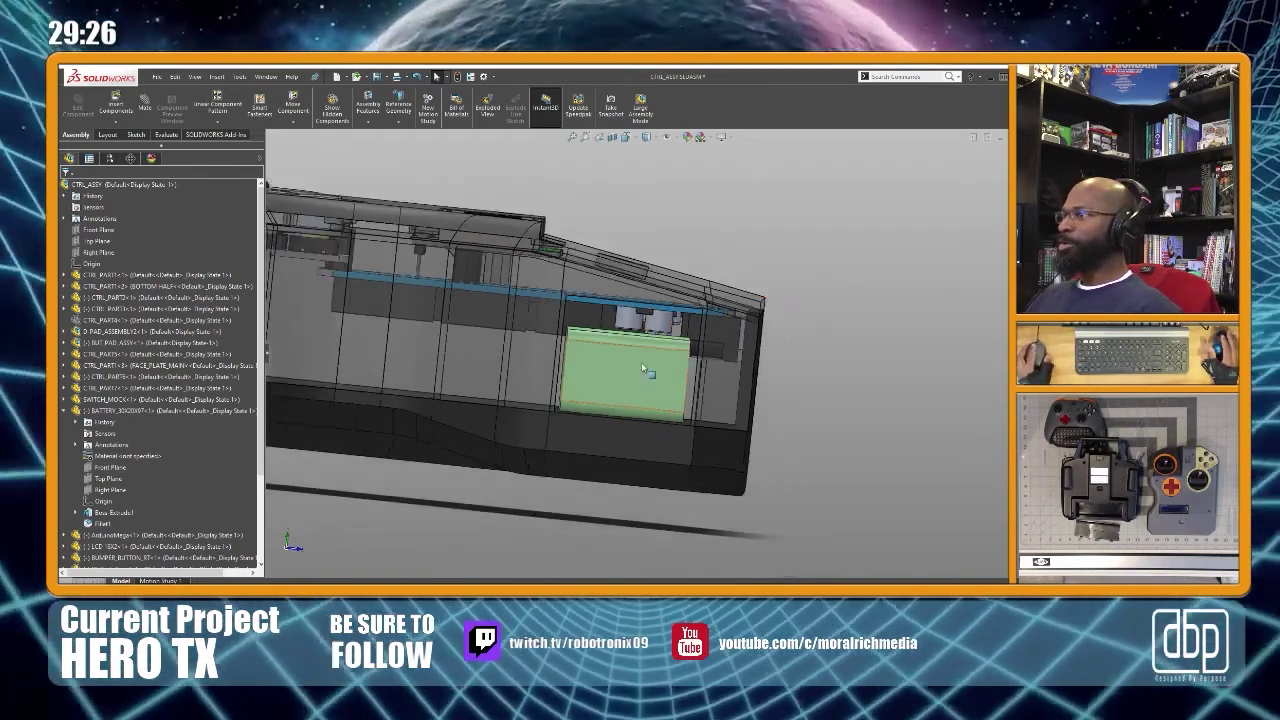
scroll(643, 368, up, 2)
mouse_move(694, 281)
middle_down()
mouse_move(669, 274)
mouse_move(693, 305)
middle_up()
scroll(691, 309, up, 2)
mouse_move(590, 378)
middle_down()
mouse_move(599, 397)
mouse_move(585, 386)
middle_up()
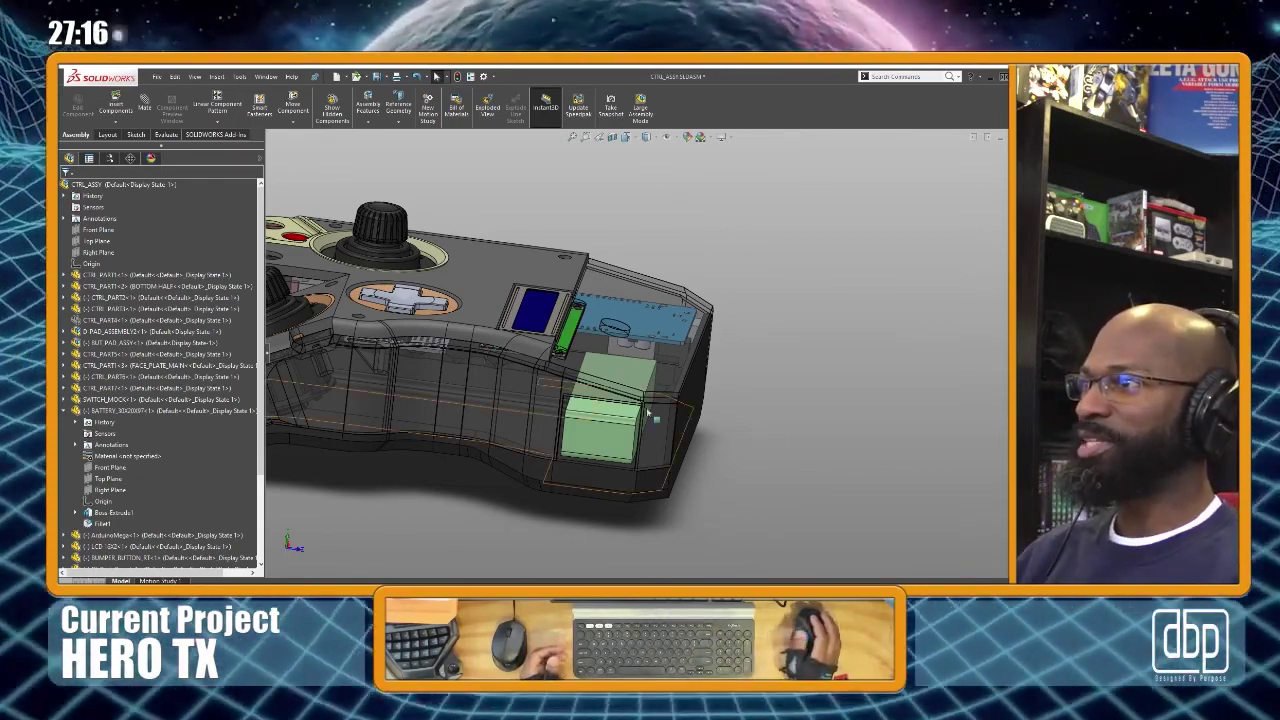
Examine the battery's position relative to the housing's end wall, sloped cover and side opening from several angles
scroll(660, 367, down, 2)
middle_drag(626, 371, 745, 352)
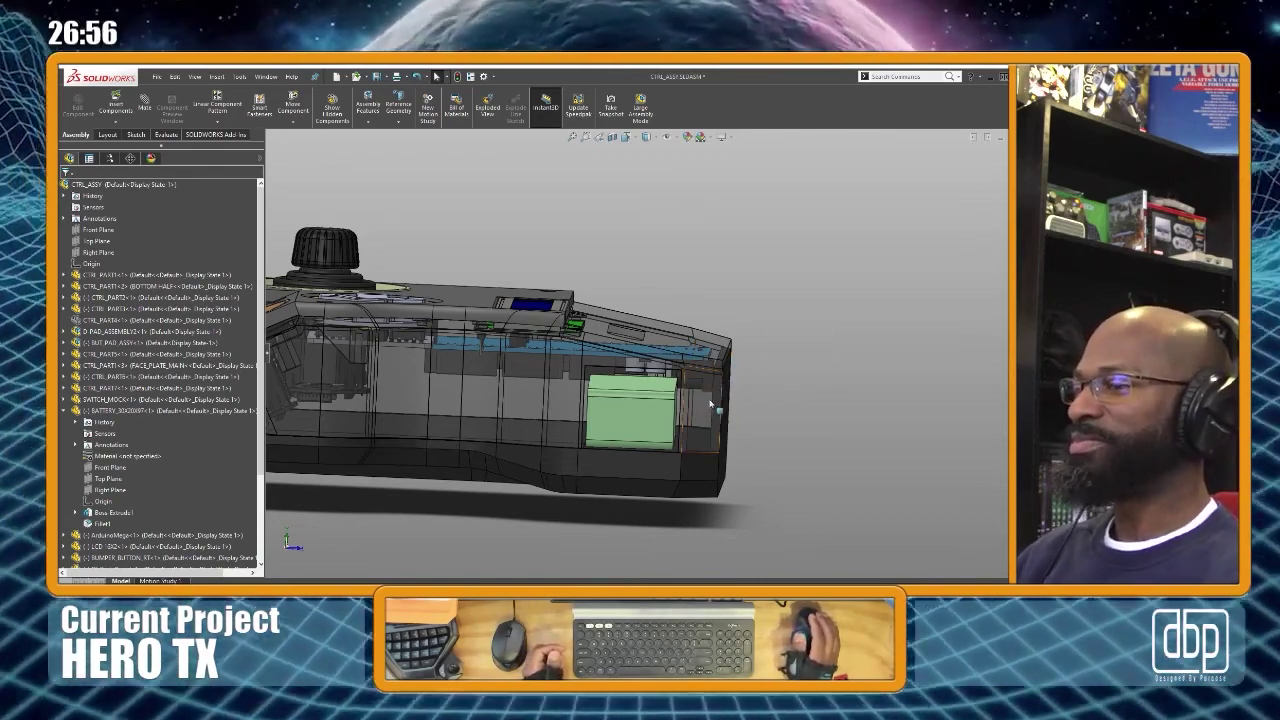
middle_drag(806, 390, 752, 396)
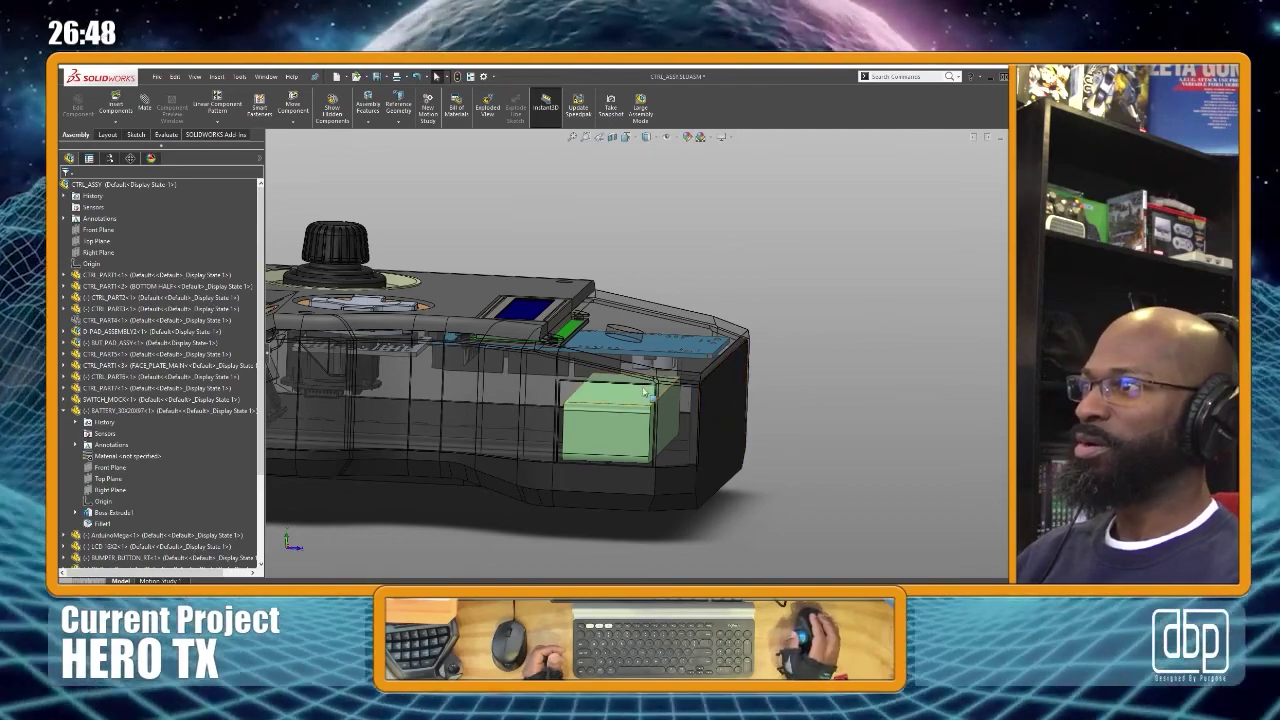
scroll(650, 388, down, 2)
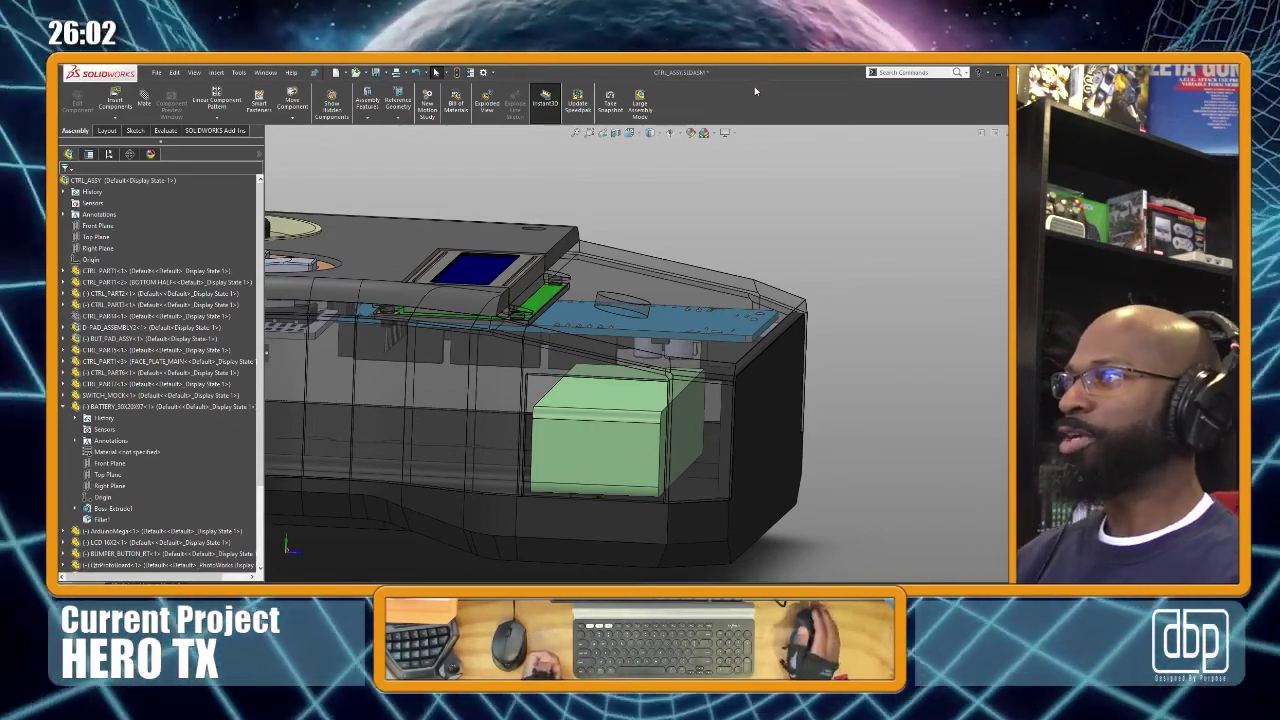
scroll(707, 240, up, 2)
middle_drag(708, 242, 705, 270)
scroll(680, 348, up, 2)
middle_drag(666, 352, 664, 395)
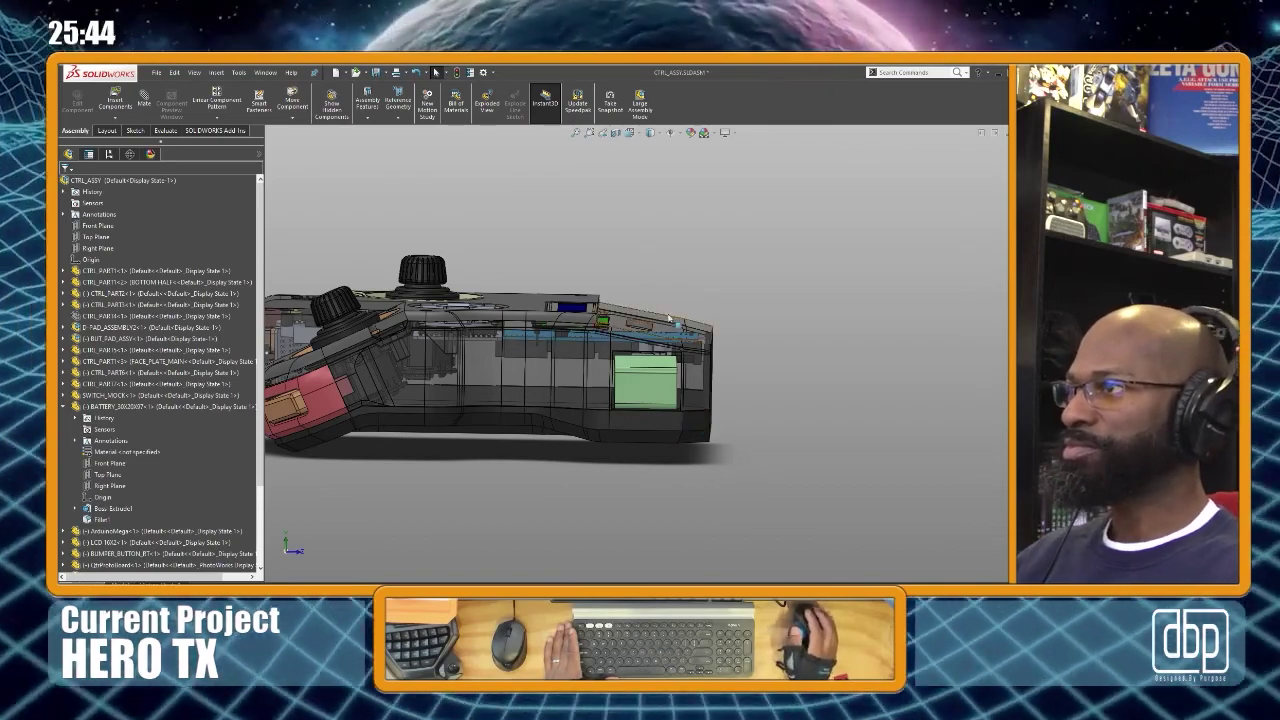
scroll(594, 409, down, 3)
middle_drag(648, 333, 604, 401)
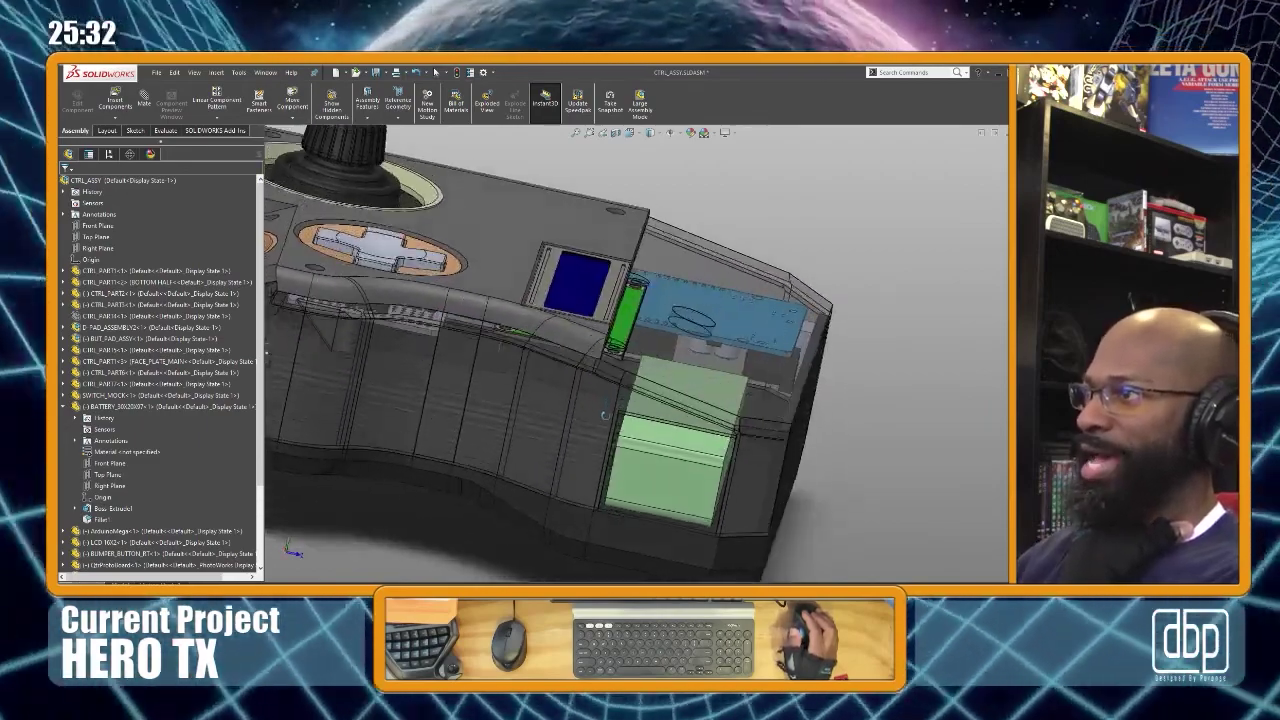
middle_drag(605, 415, 604, 384)
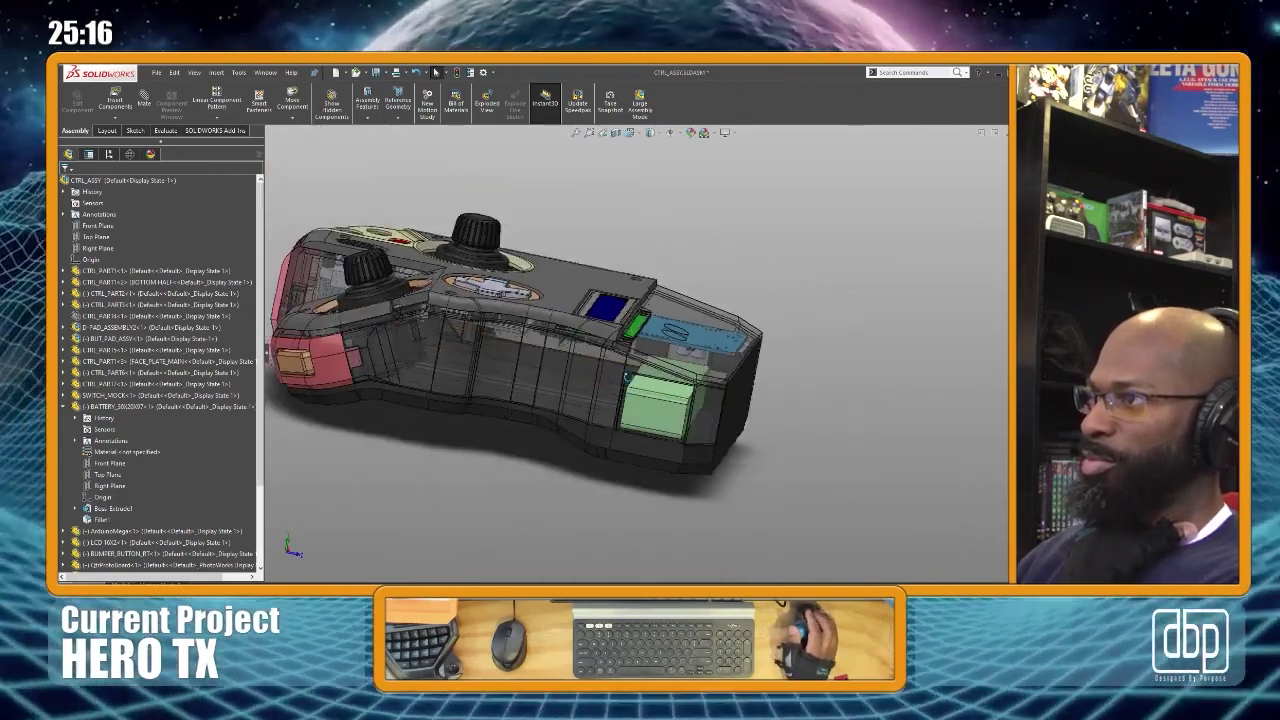
middle_drag(655, 381, 664, 425)
middle_drag(673, 382, 703, 437)
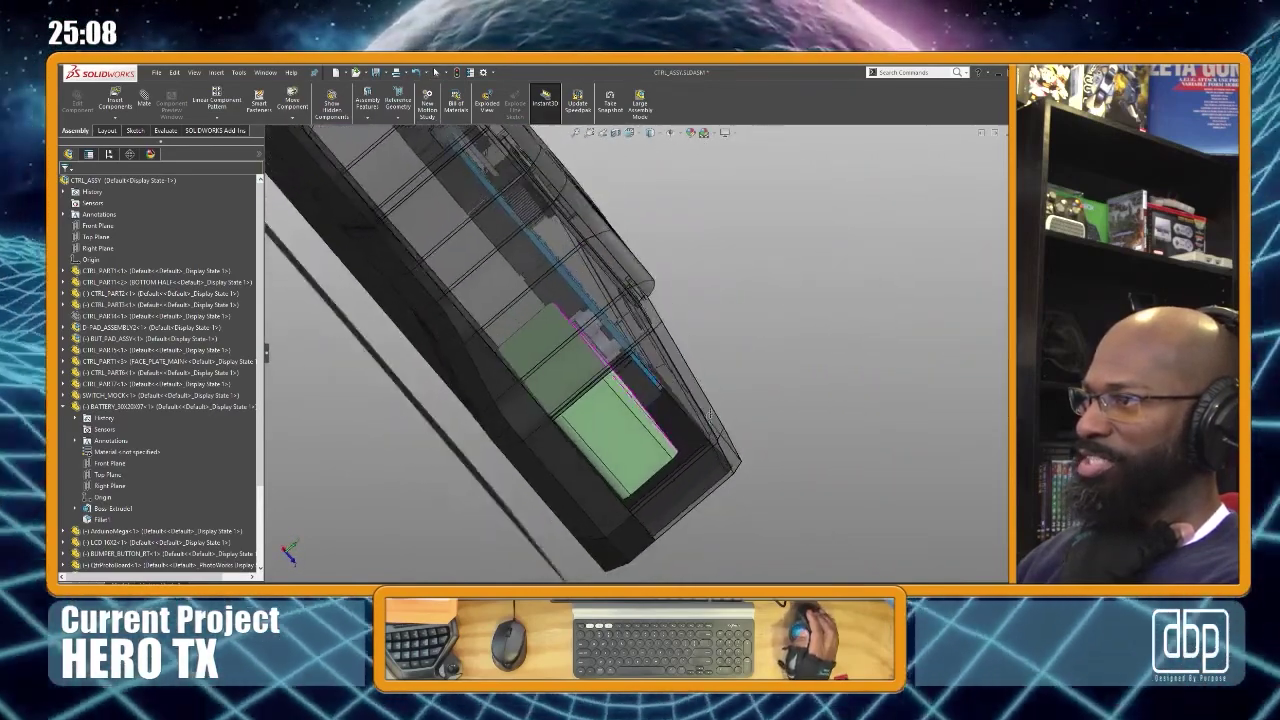
Turn off the upper housing's transparency and view its face around the display from above
middle_drag(684, 394, 607, 413)
scroll(651, 391, down, 3)
scroll(670, 405, up, 2)
scroll(625, 400, up, 2)
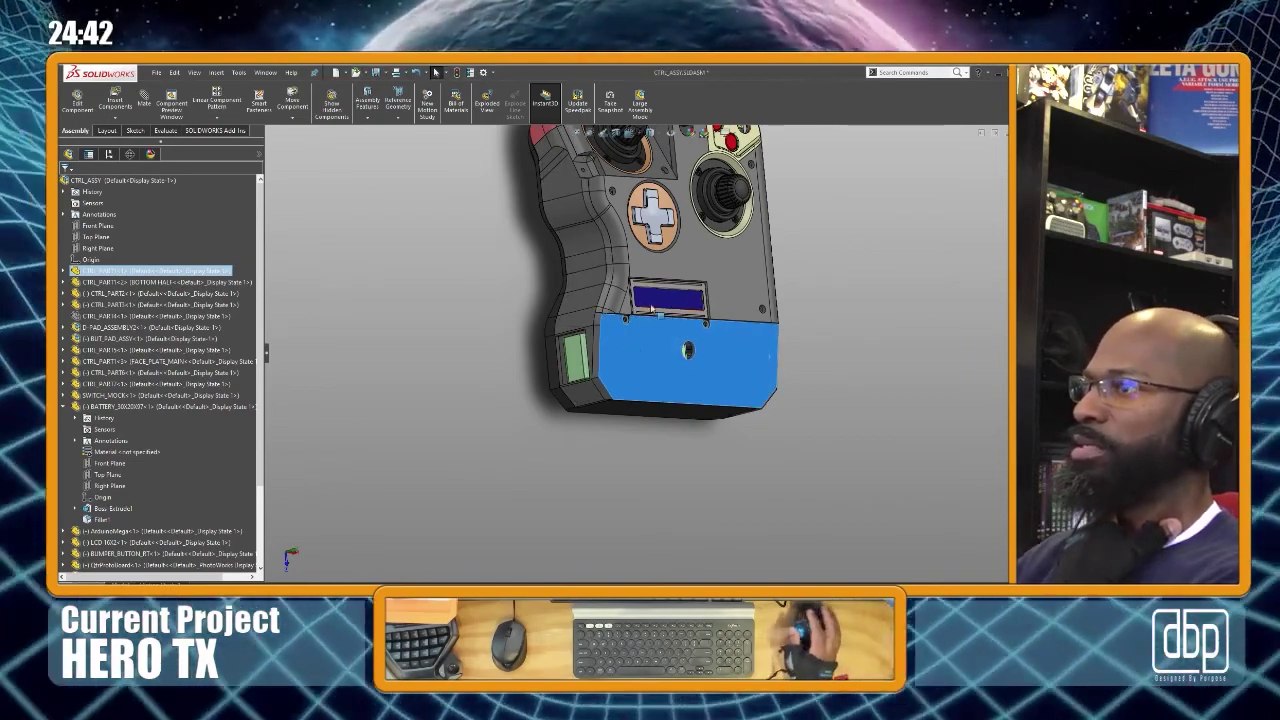
Examine the side battery opening and check the orientation of the assembly's Right Plane
scroll(672, 310, down, 3)
middle_drag(672, 312, 645, 439)
click(746, 450)
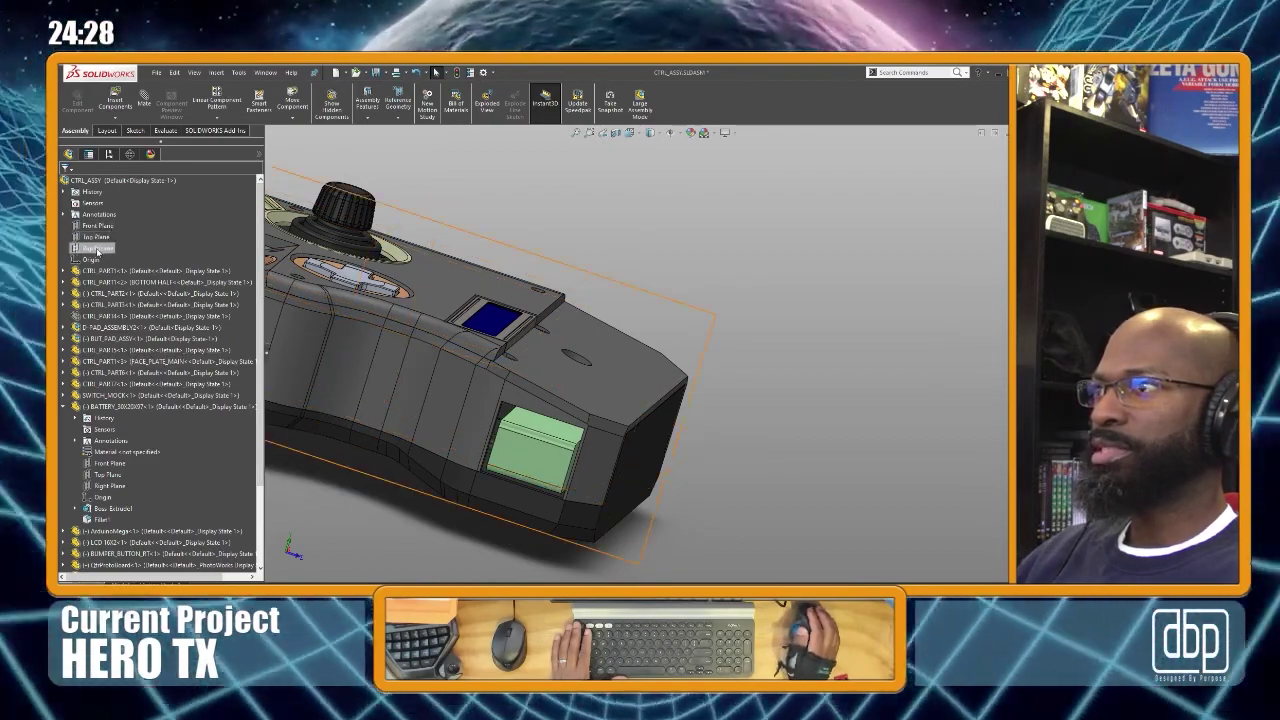
middle_drag(411, 255, 630, 336)
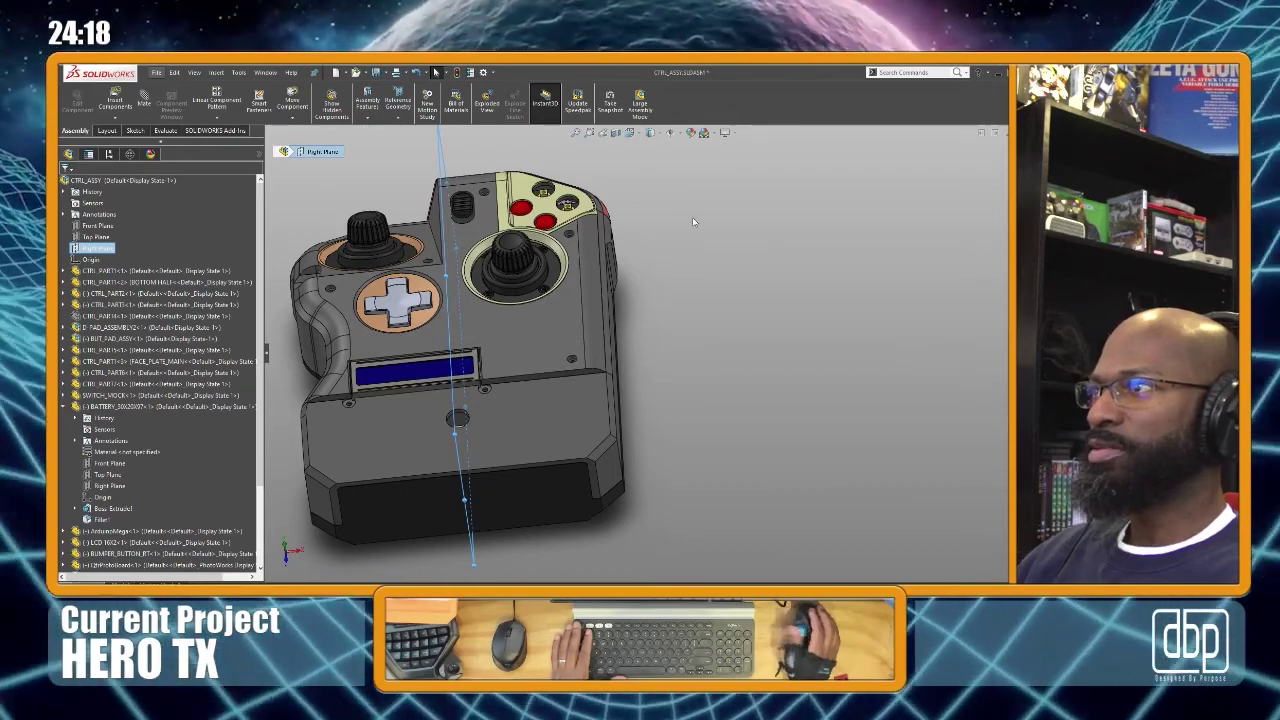
key(Escape)
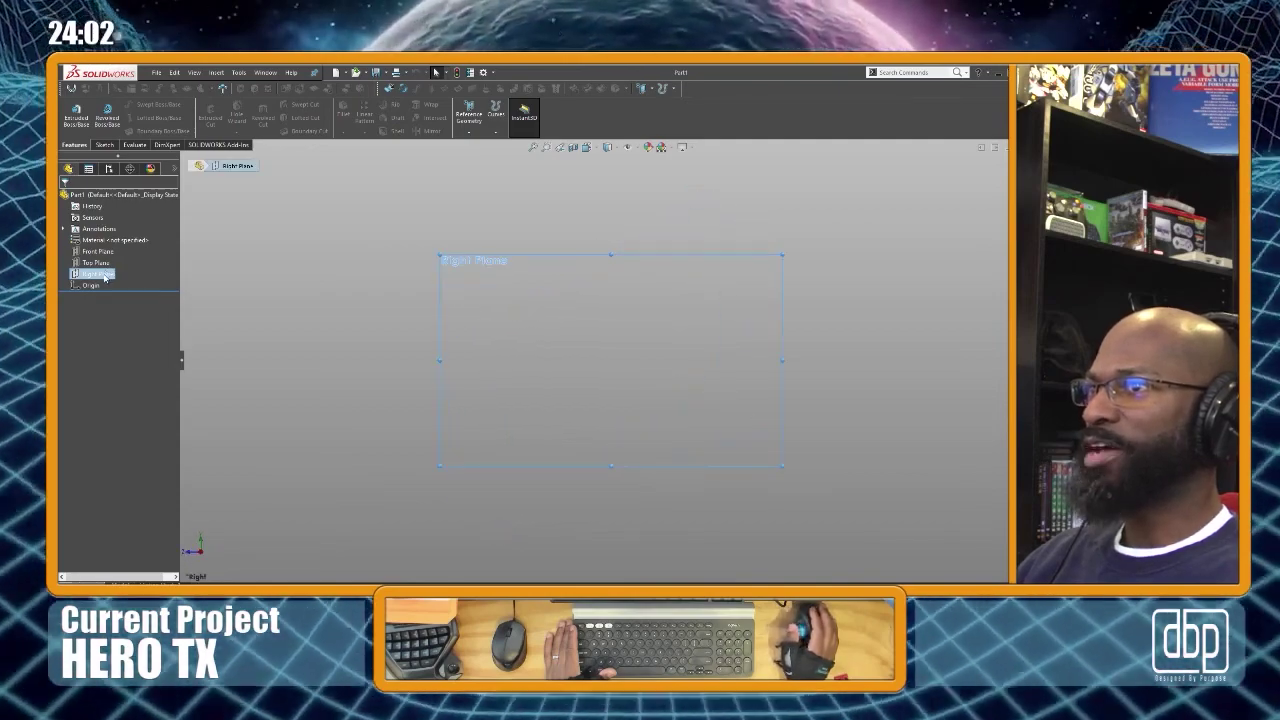
In the new part, sketch a center rectangle about 1.91 in wide on the Right Plane, centred on the origin
click(162, 260)
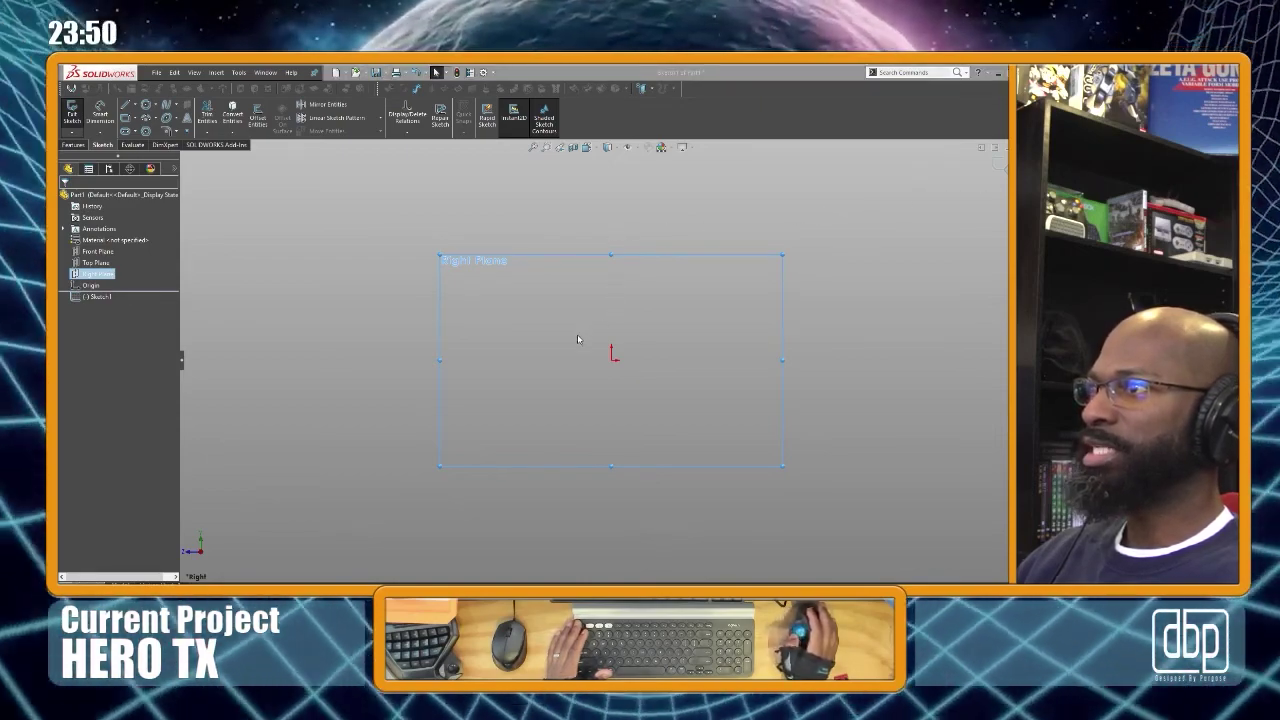
key(ctrl+z)
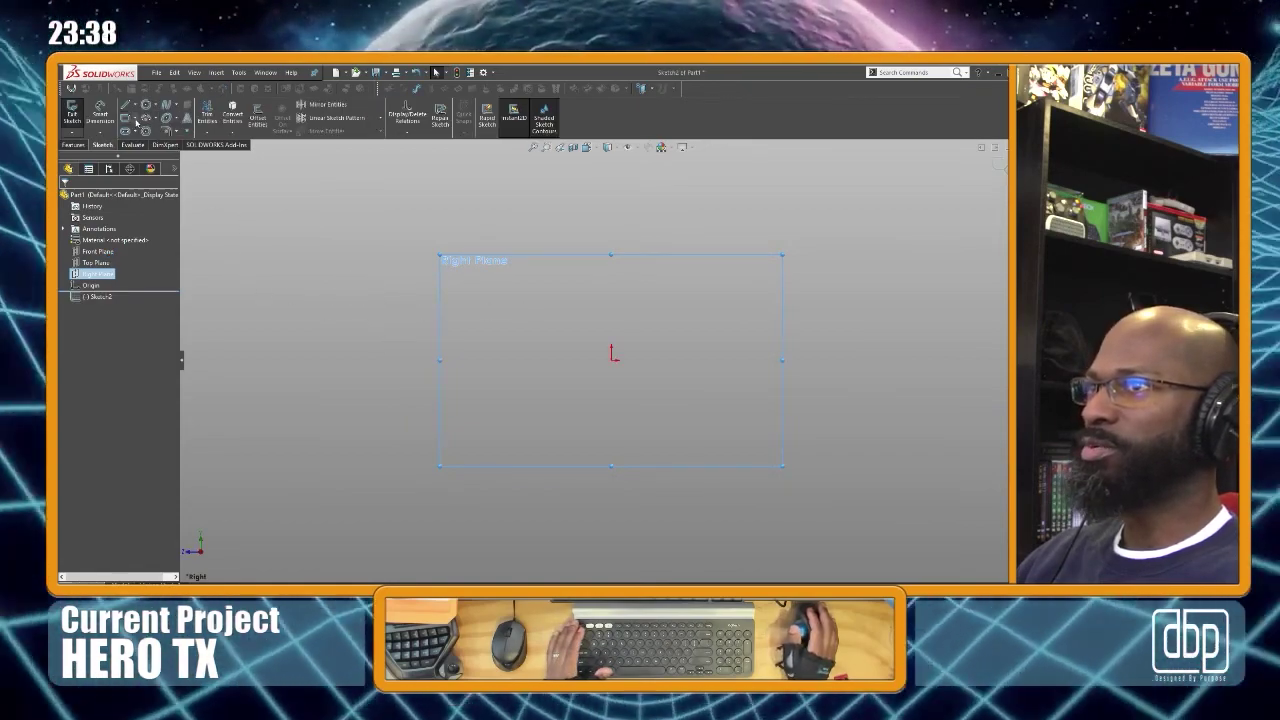
key(r)
click(611, 358)
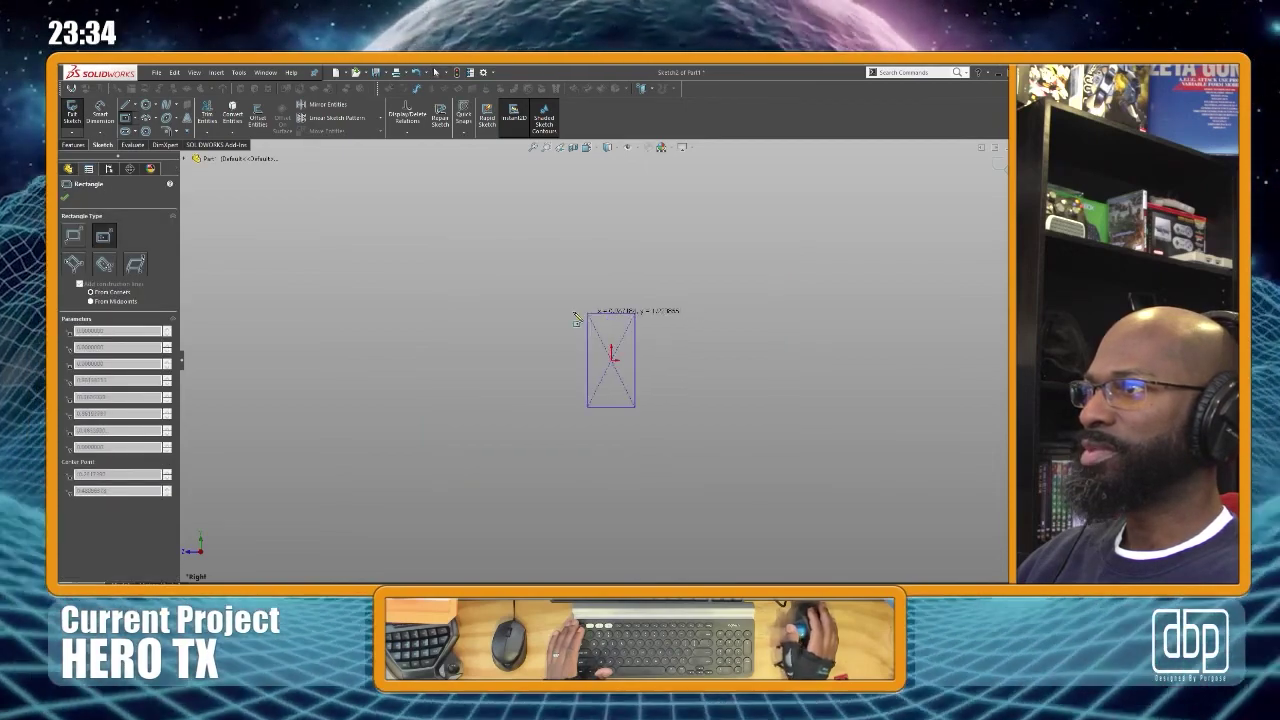
click(658, 314)
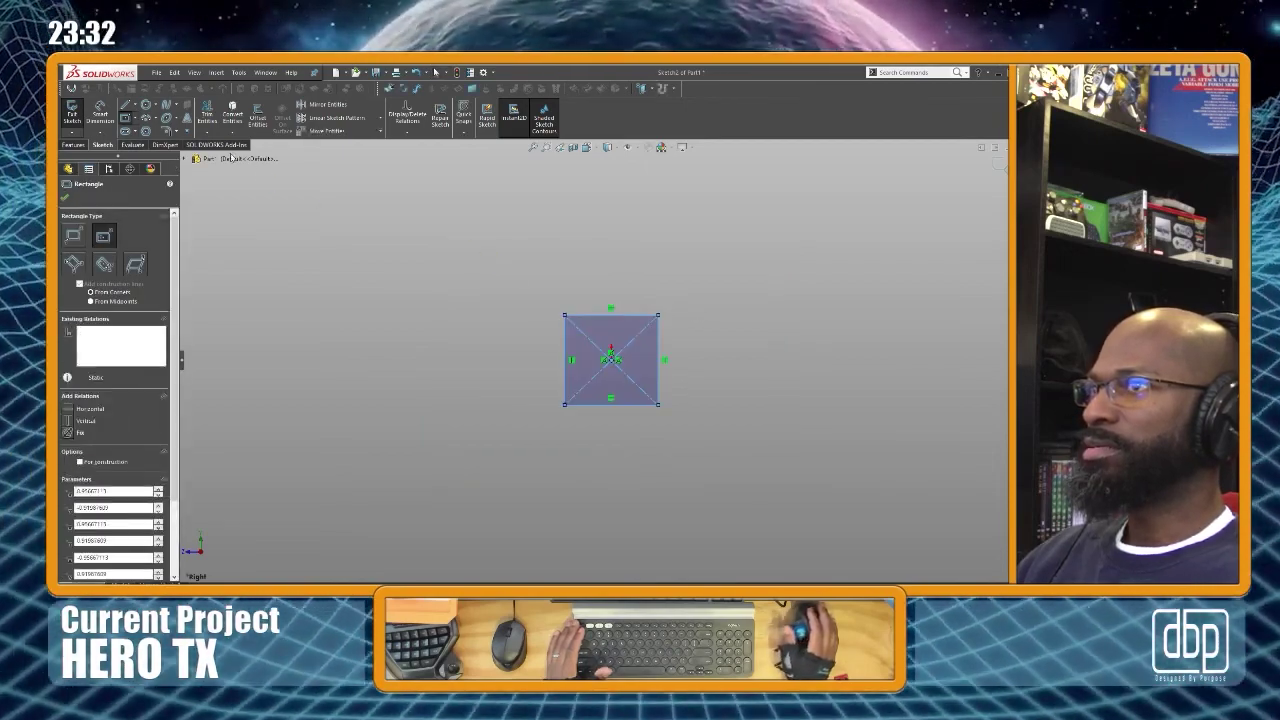
Dimension the rectangle 1.31 in wide and 1.125 in high
key(Escape)
key(d)
click(614, 315)
click(625, 293)
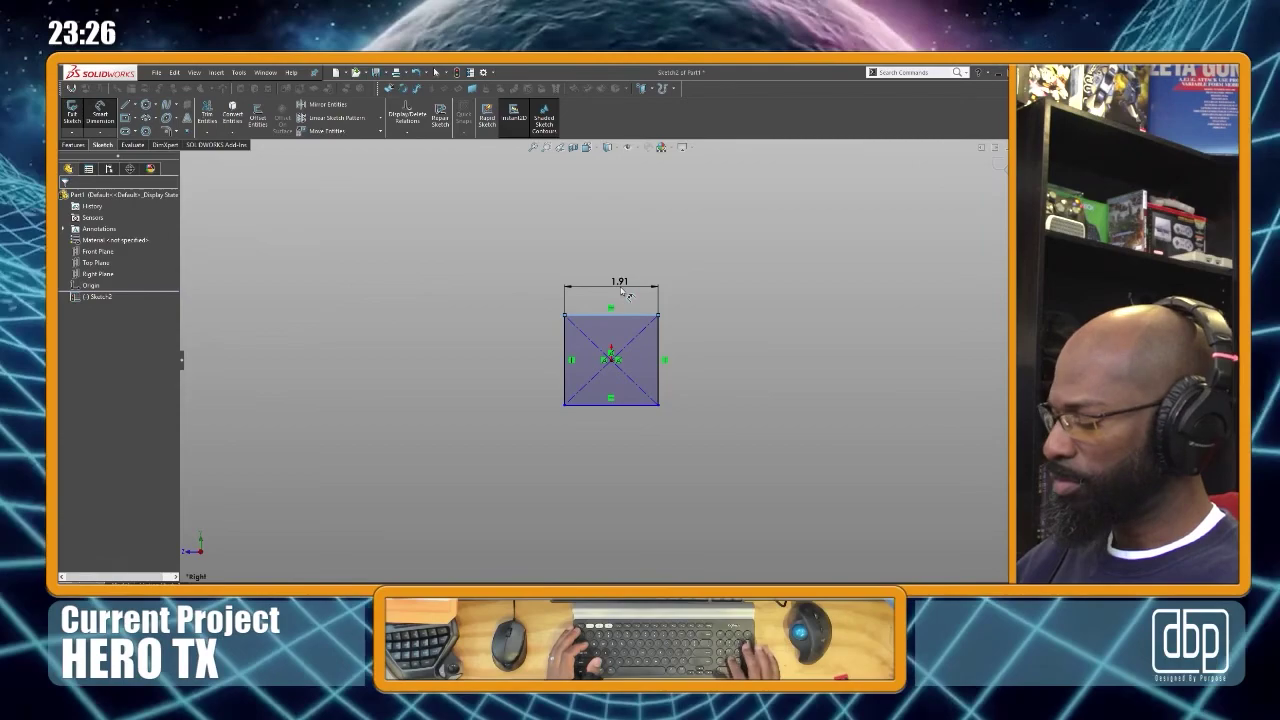
click(563, 356)
key(Escape)
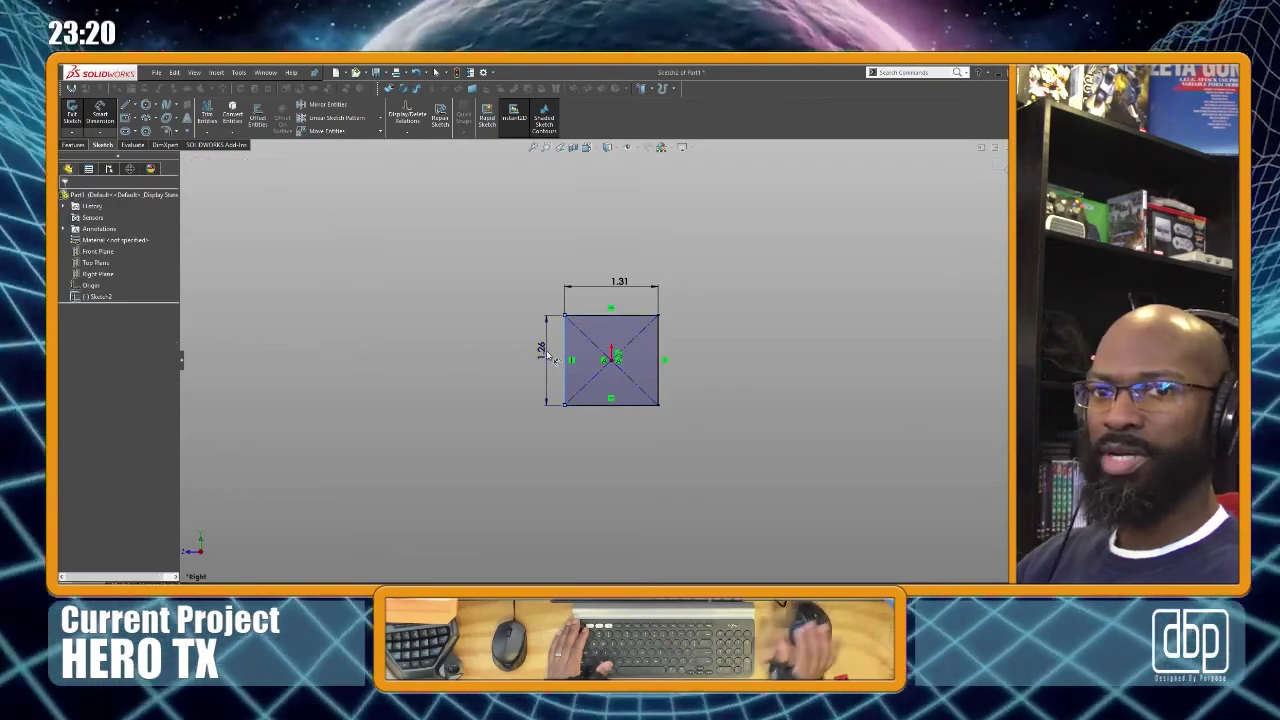
click(545, 352)
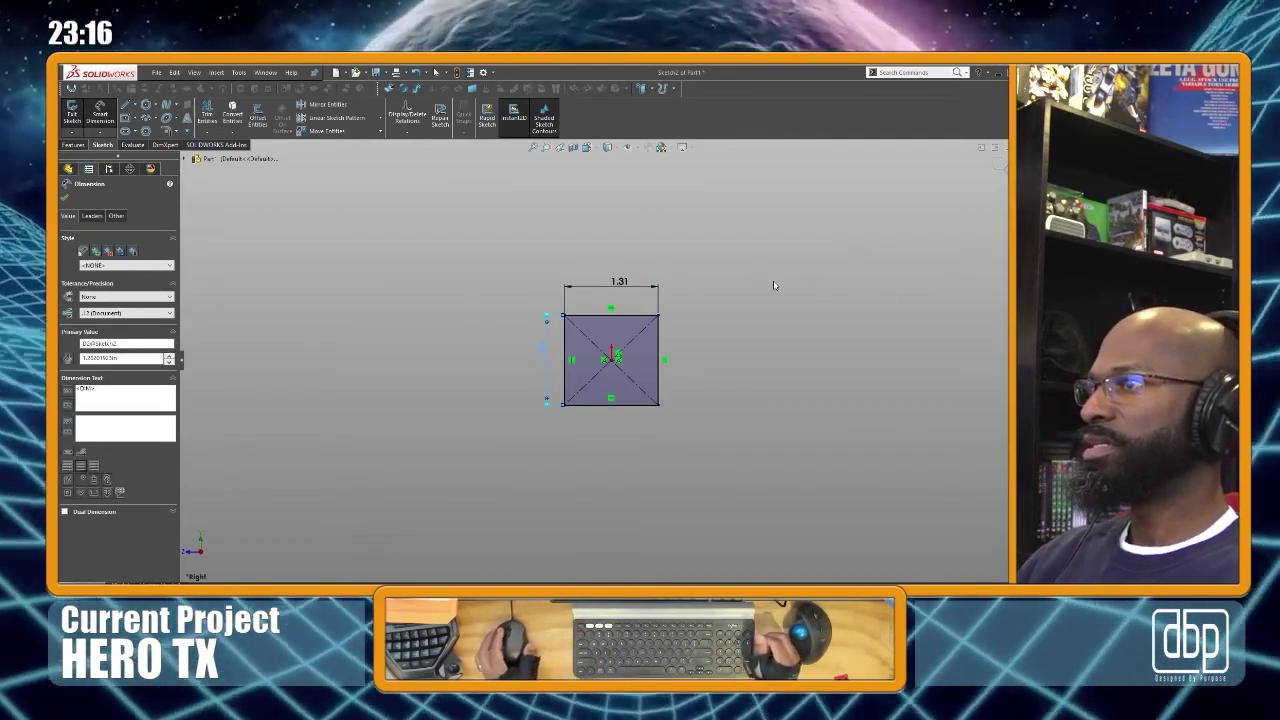
key(Return)
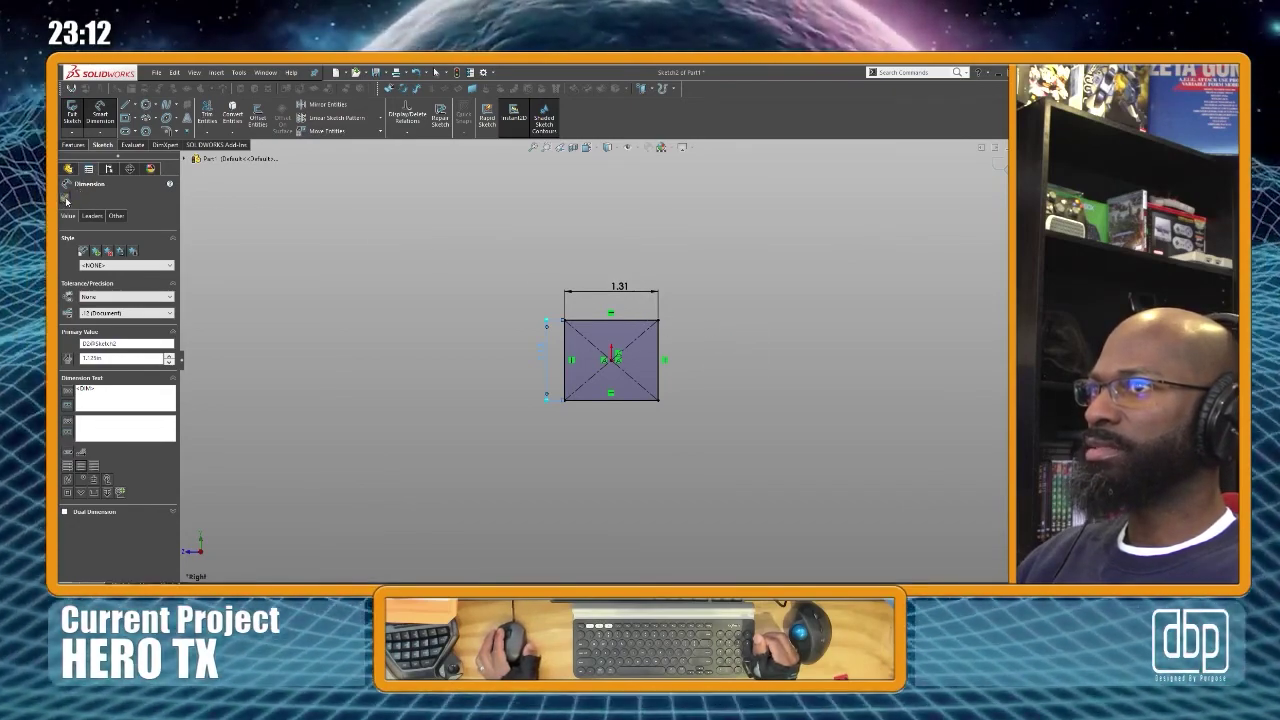
click(67, 200)
Extrude the rectangle as a boss with the Mid Plane end condition and a depth of 0.125 in
click(73, 145)
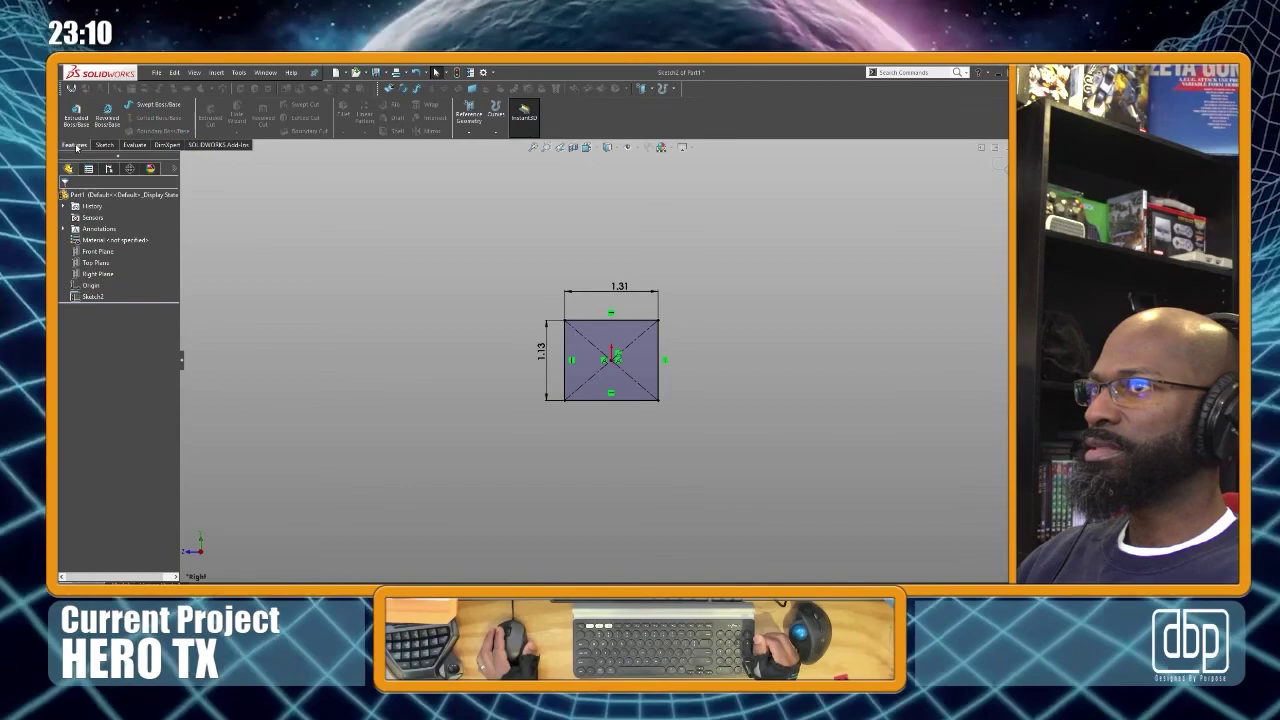
click(80, 117)
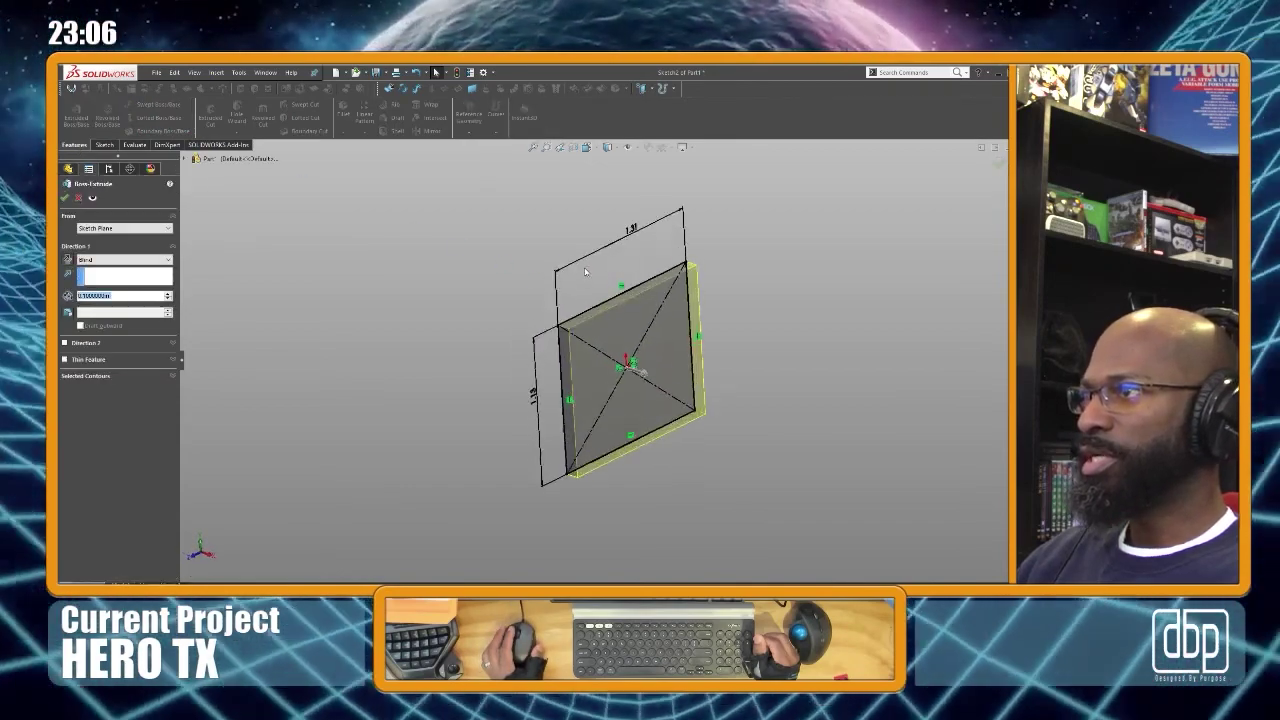
click(117, 306)
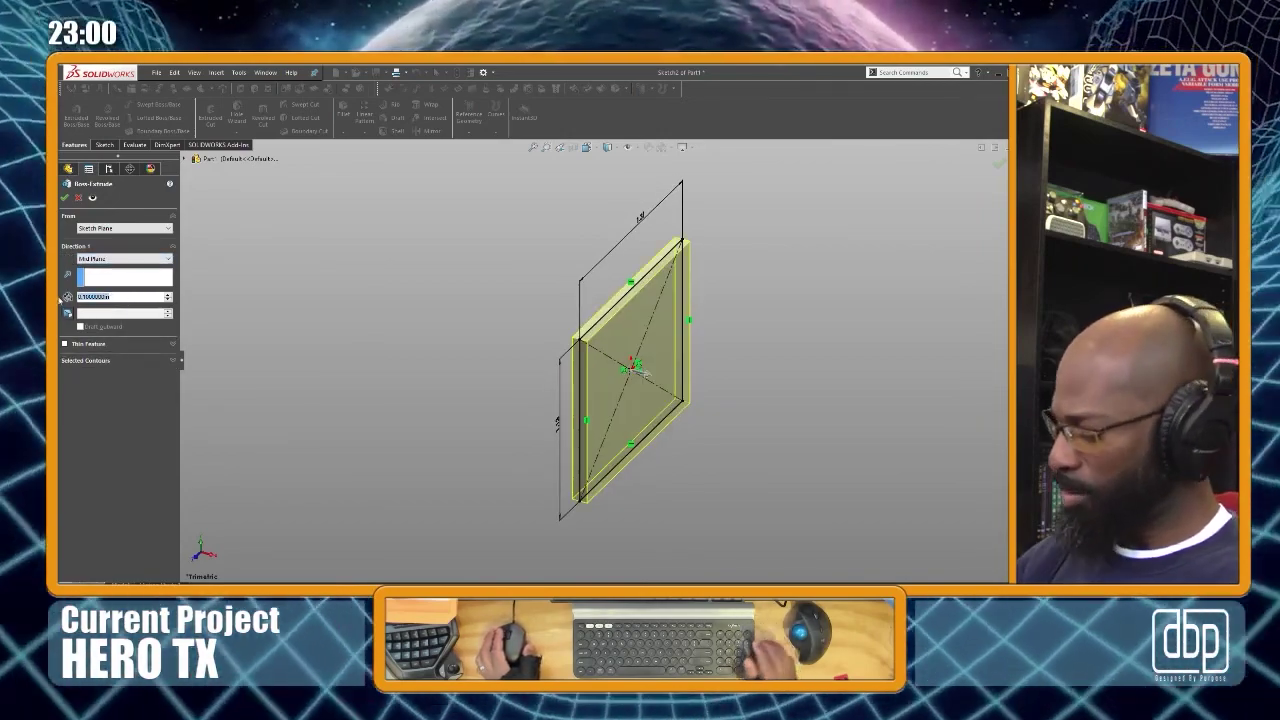
text(.94)
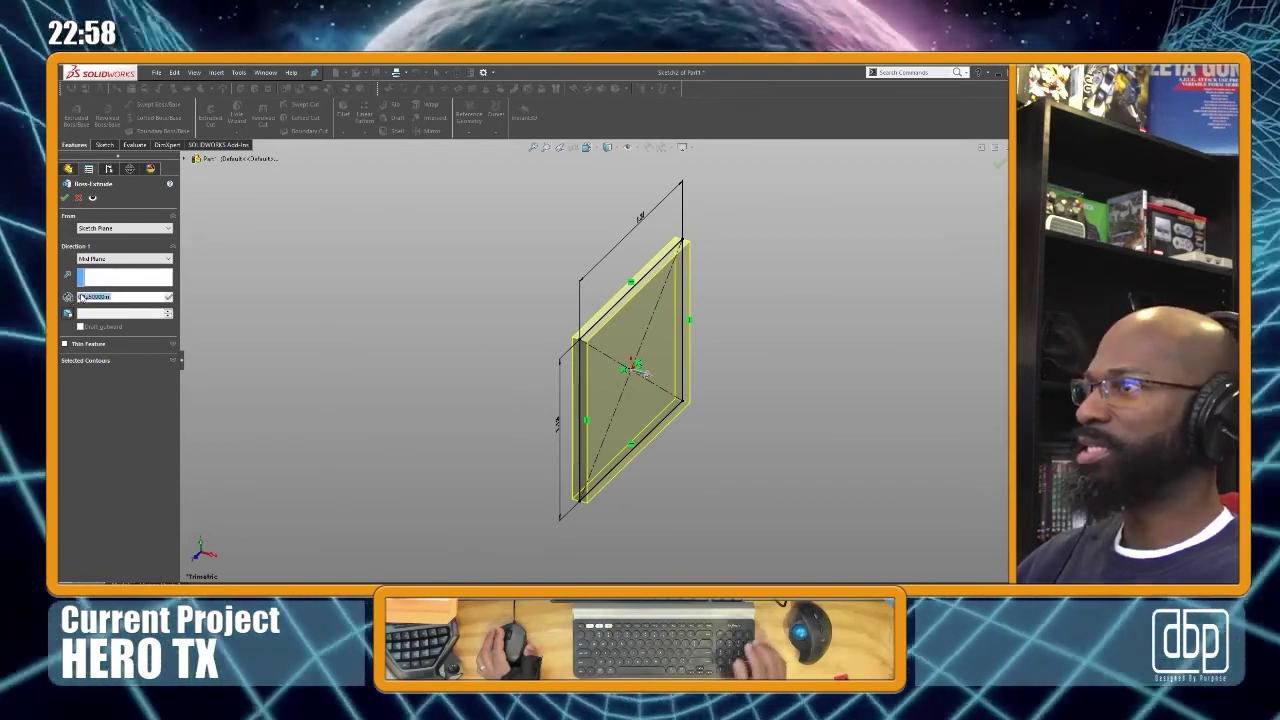
key(Return)
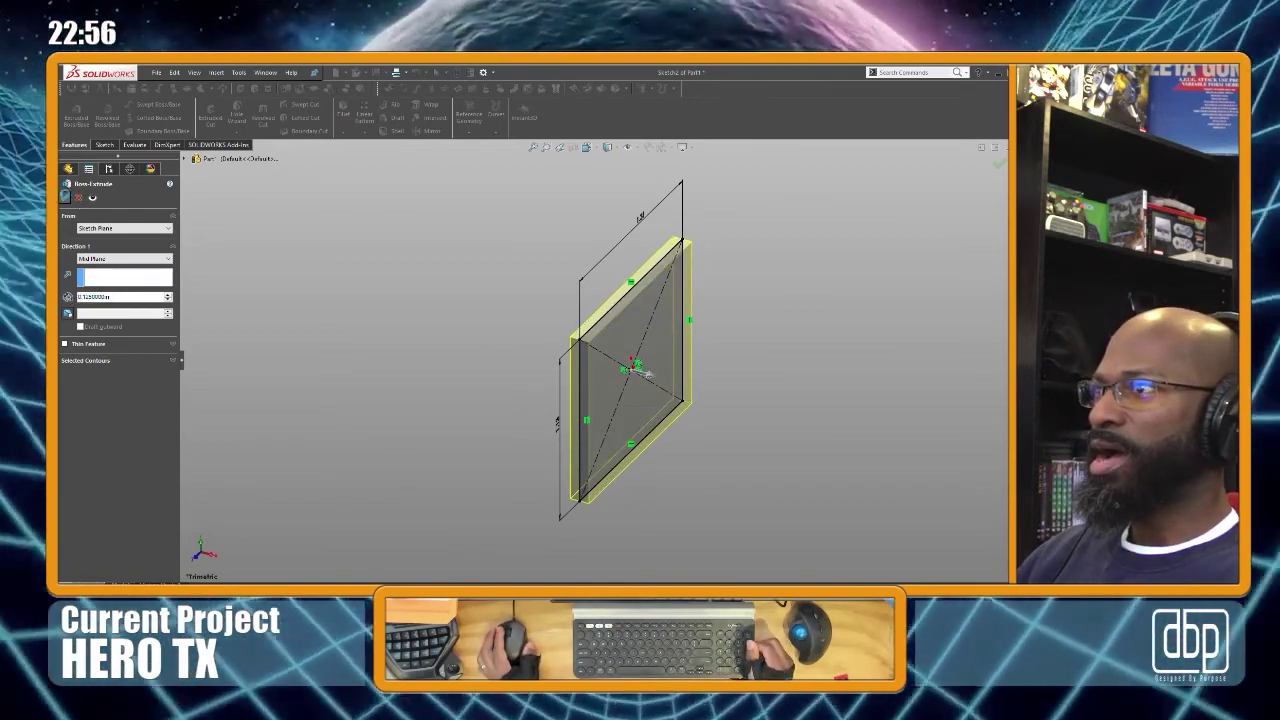
key(Return)
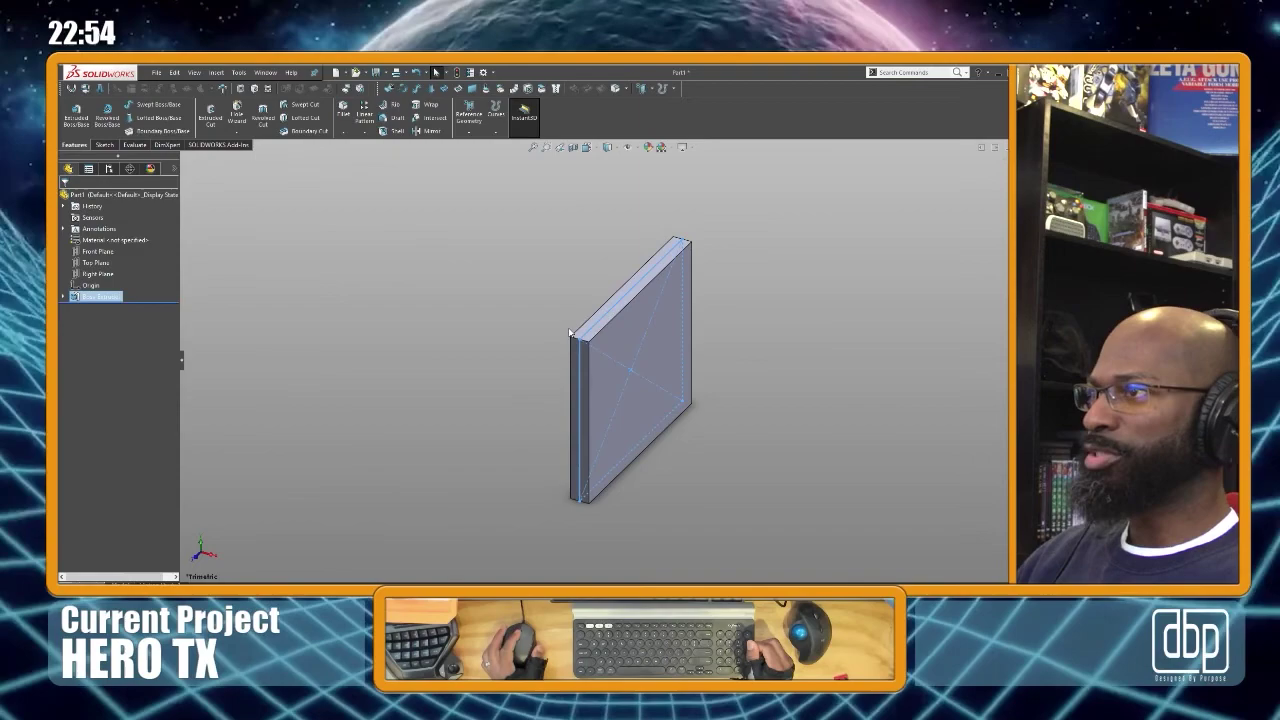
Save the part as BATTERY_TRAY and view the plate's face and its thin edge from above
middle_drag(578, 352, 561, 326)
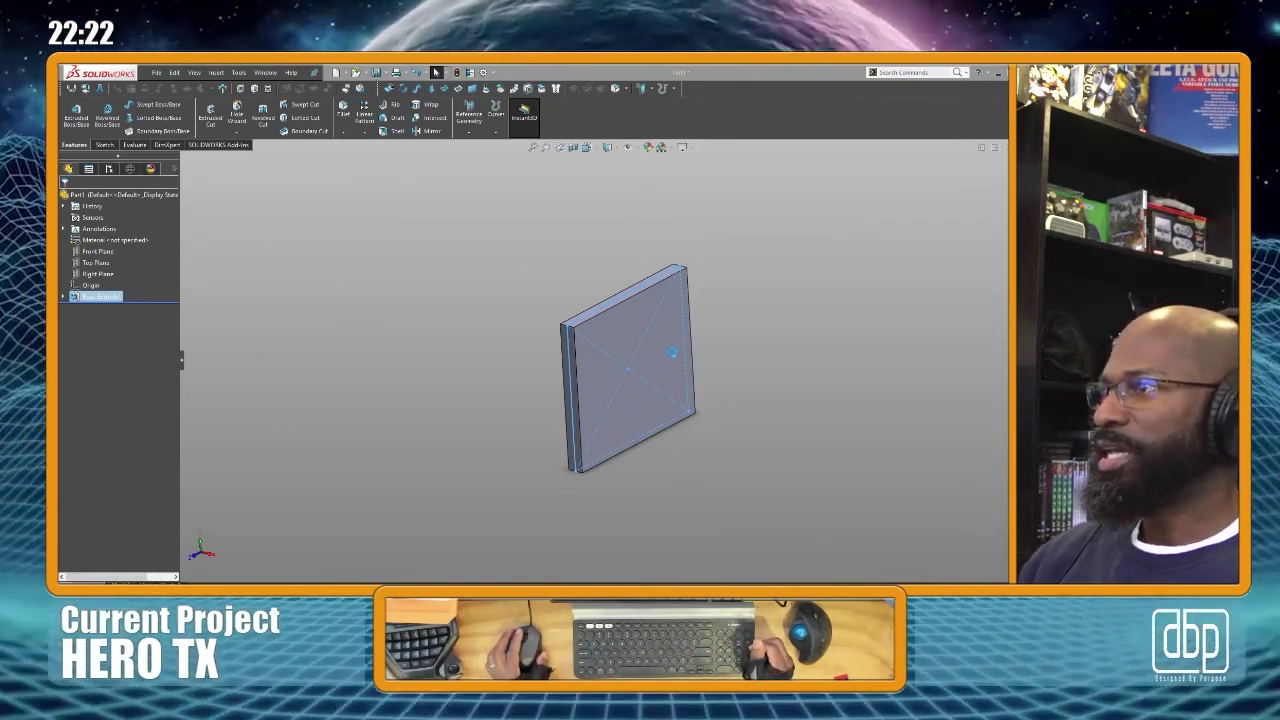
scroll(672, 352, up, 1)
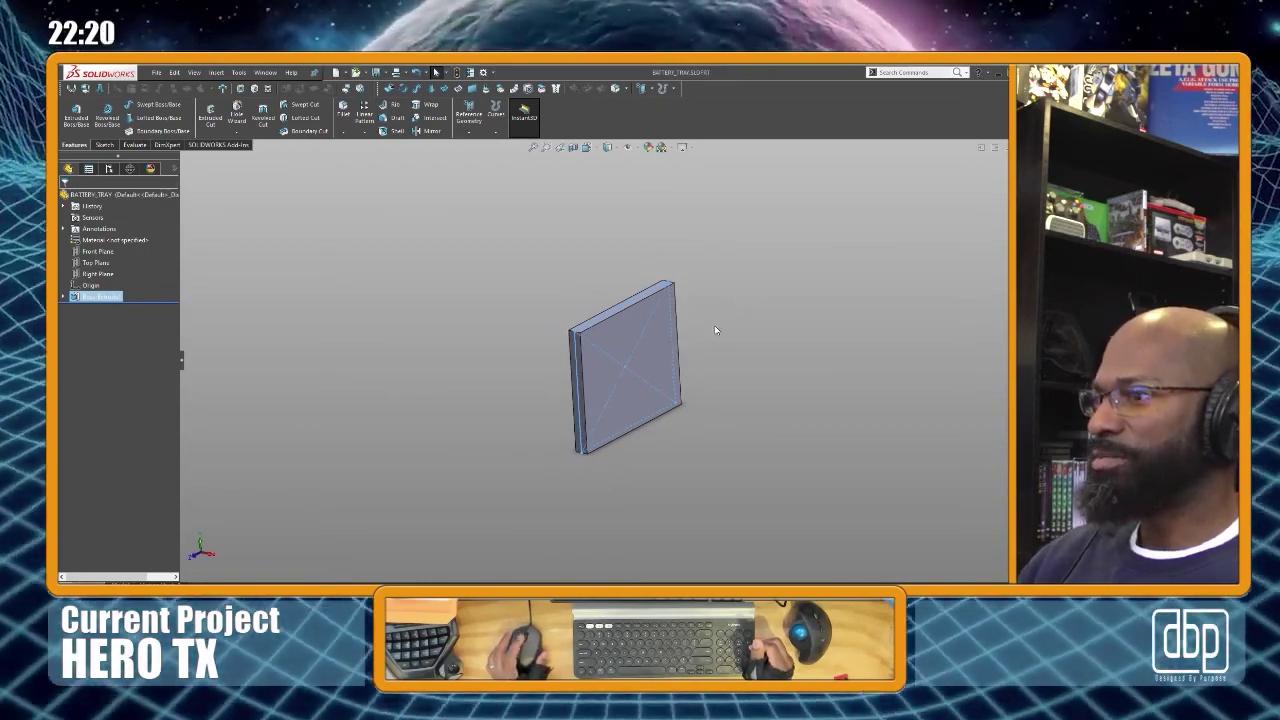
middle_drag(717, 327, 702, 326)
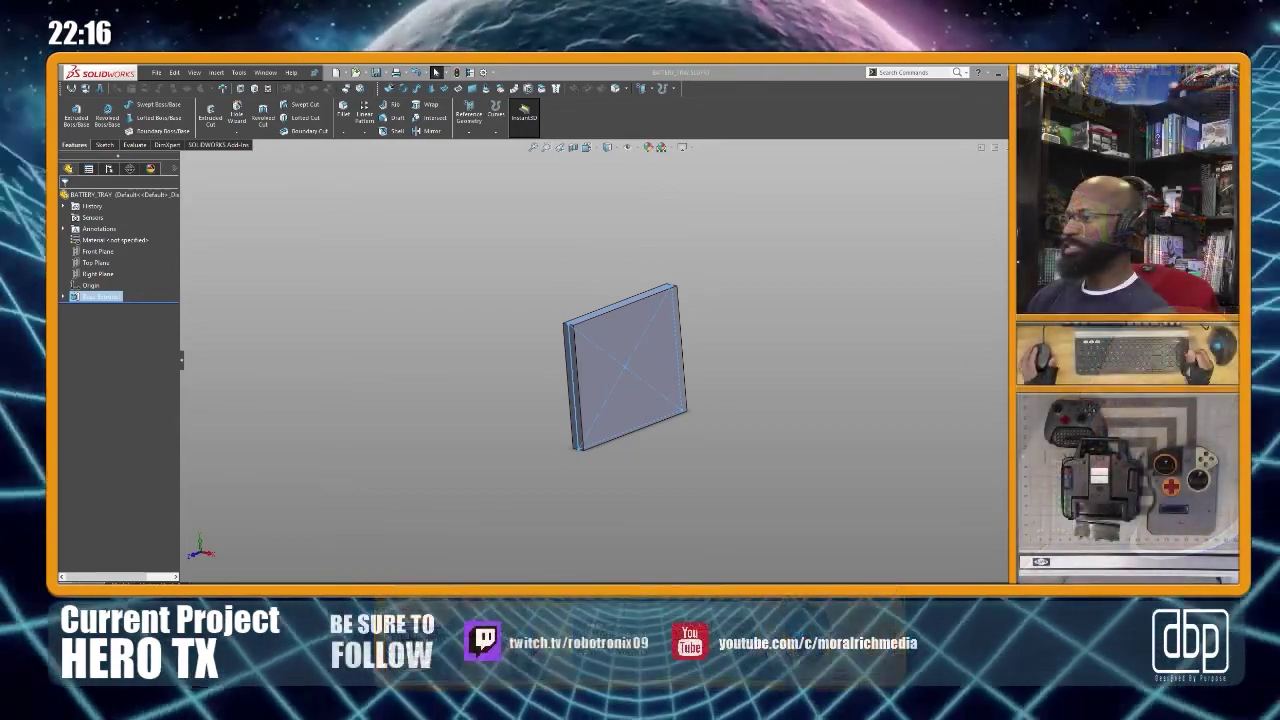
middle_drag(694, 397, 560, 389)
click(578, 403)
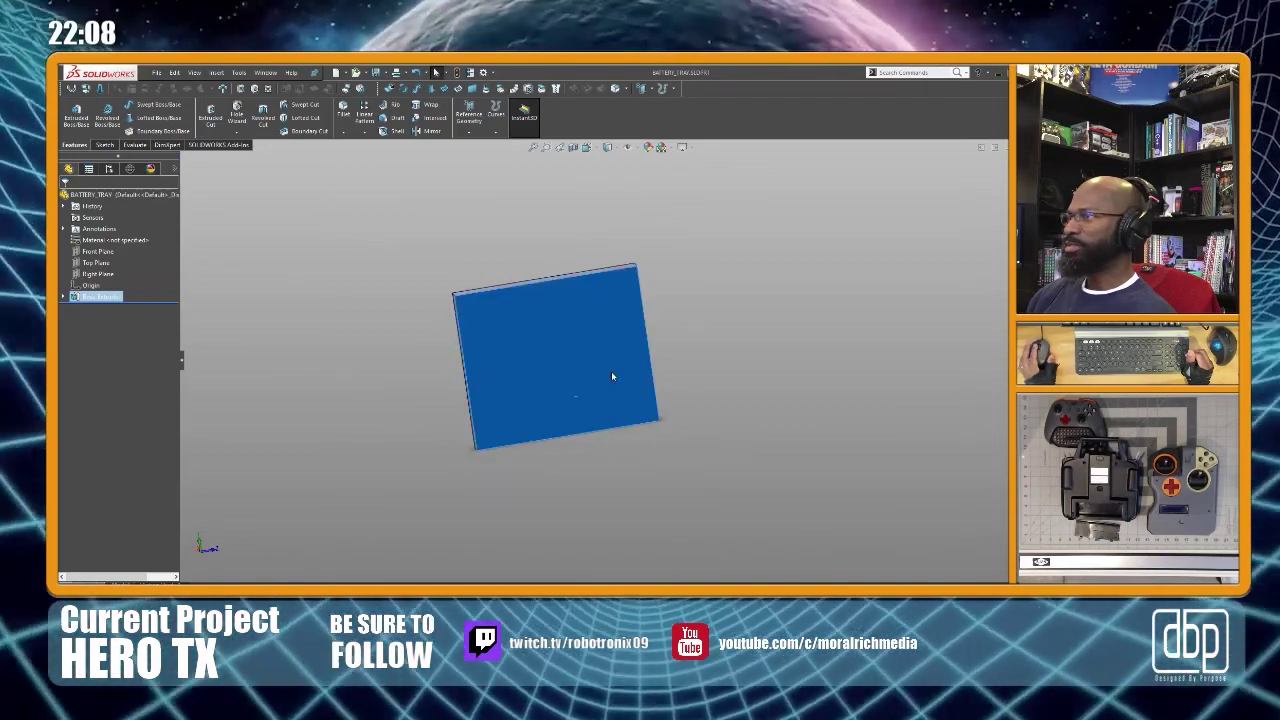
click(715, 343)
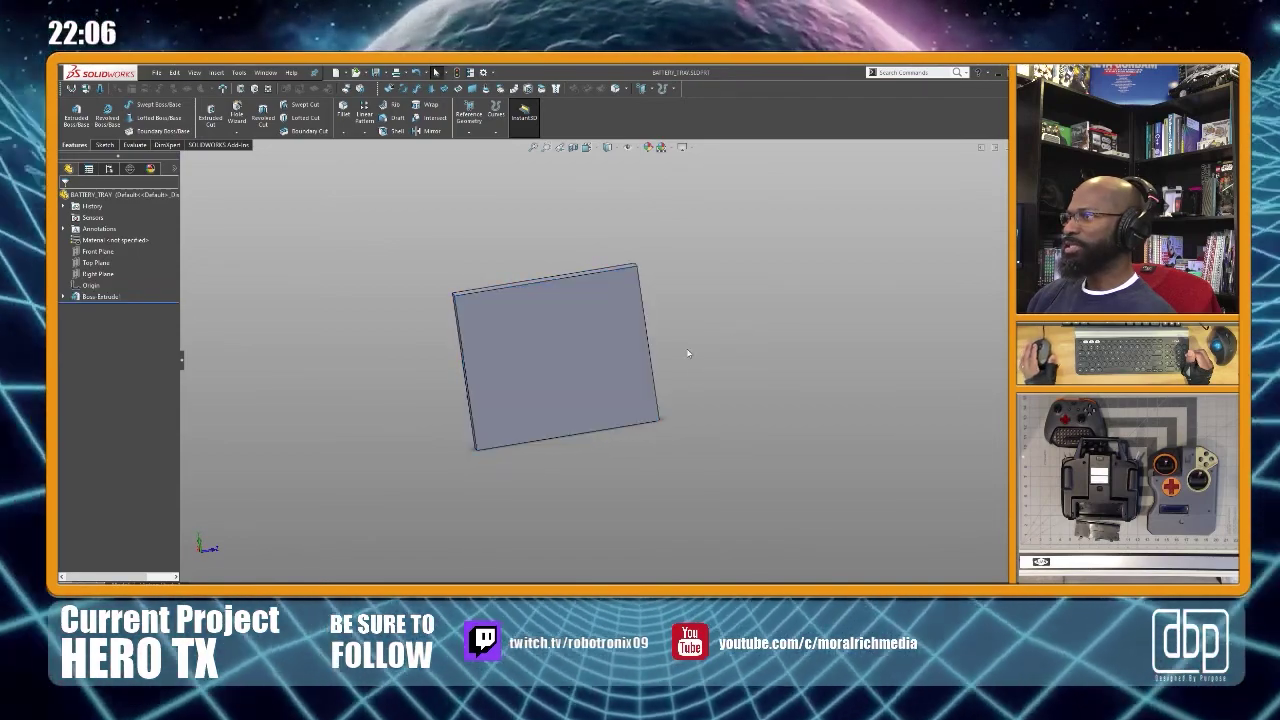
right_drag(230, 372, 331, 188)
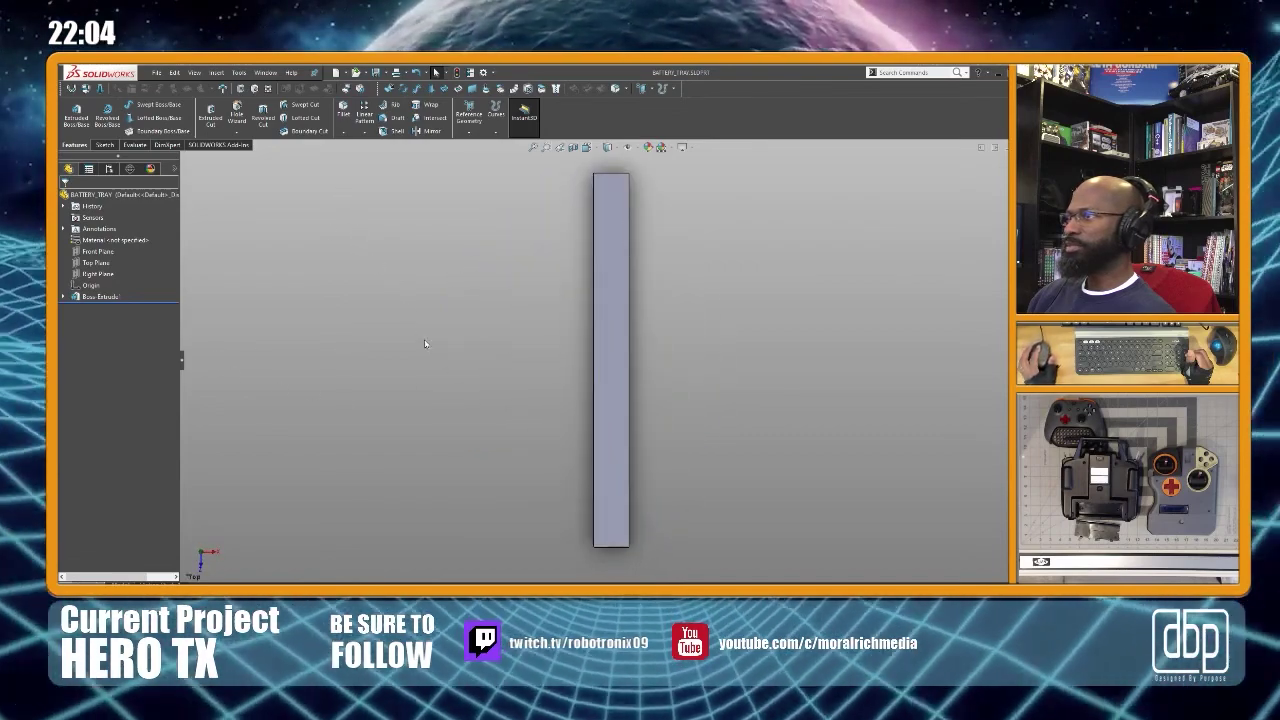
scroll(511, 364, up, 2)
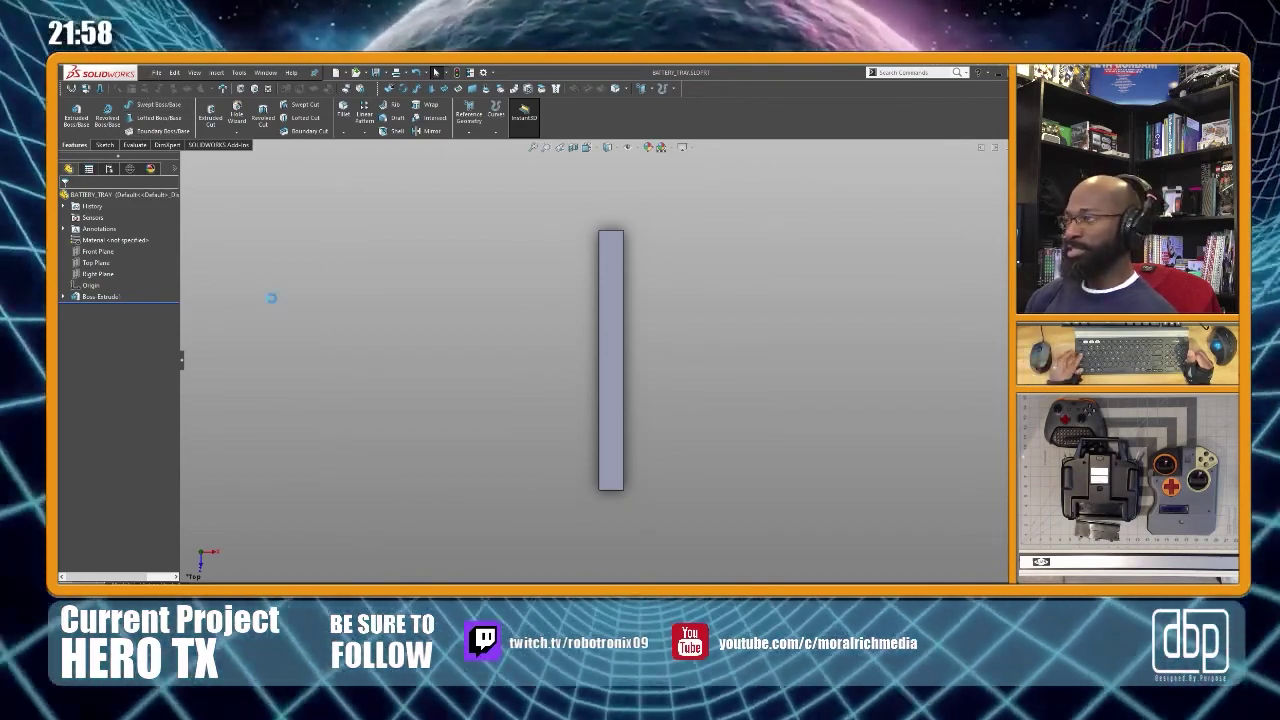
Switch to the controller assembly and insert the BATTERY_TRAY part beside the housing's side battery opening
key(ctrl+Tab)
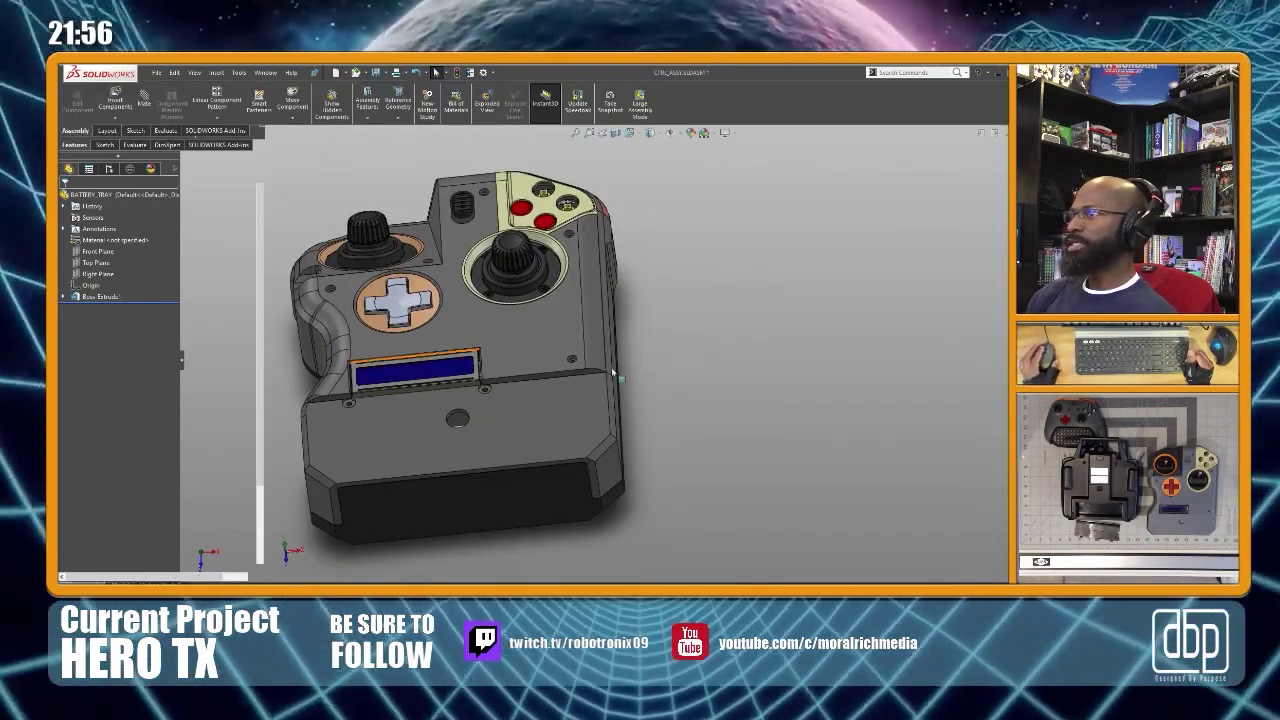
key(ctrl+5)
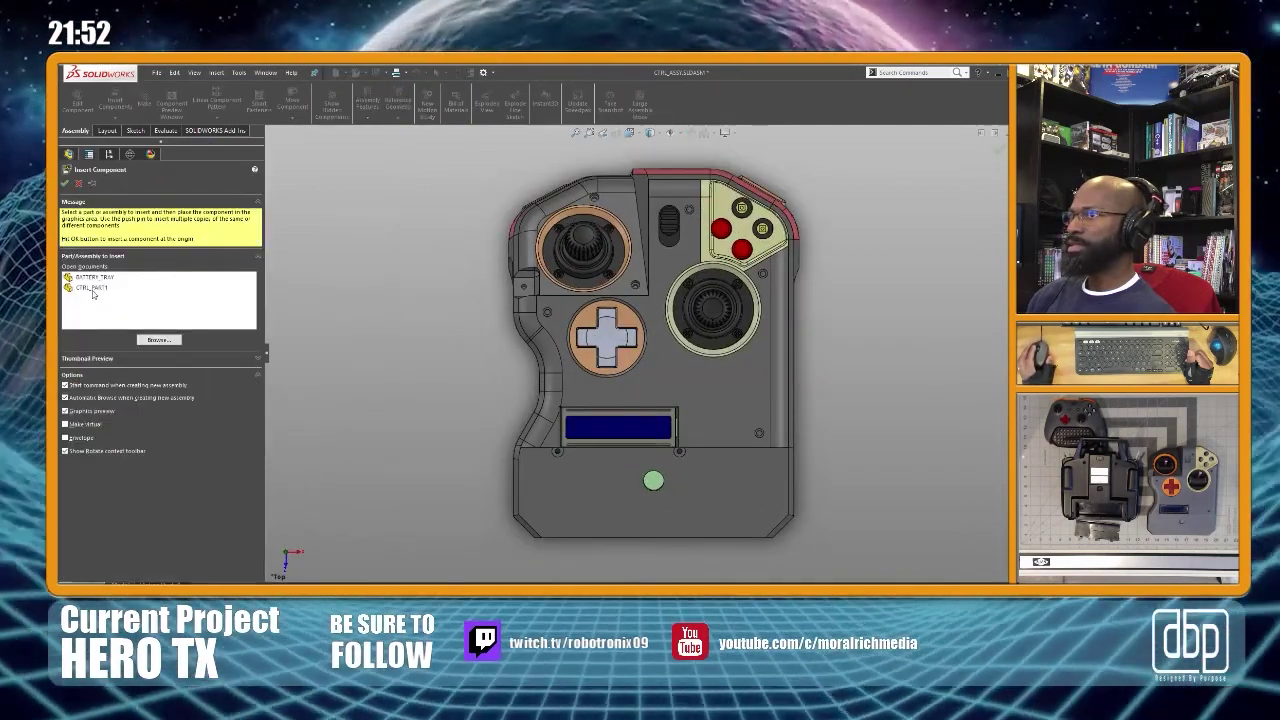
click(91, 278)
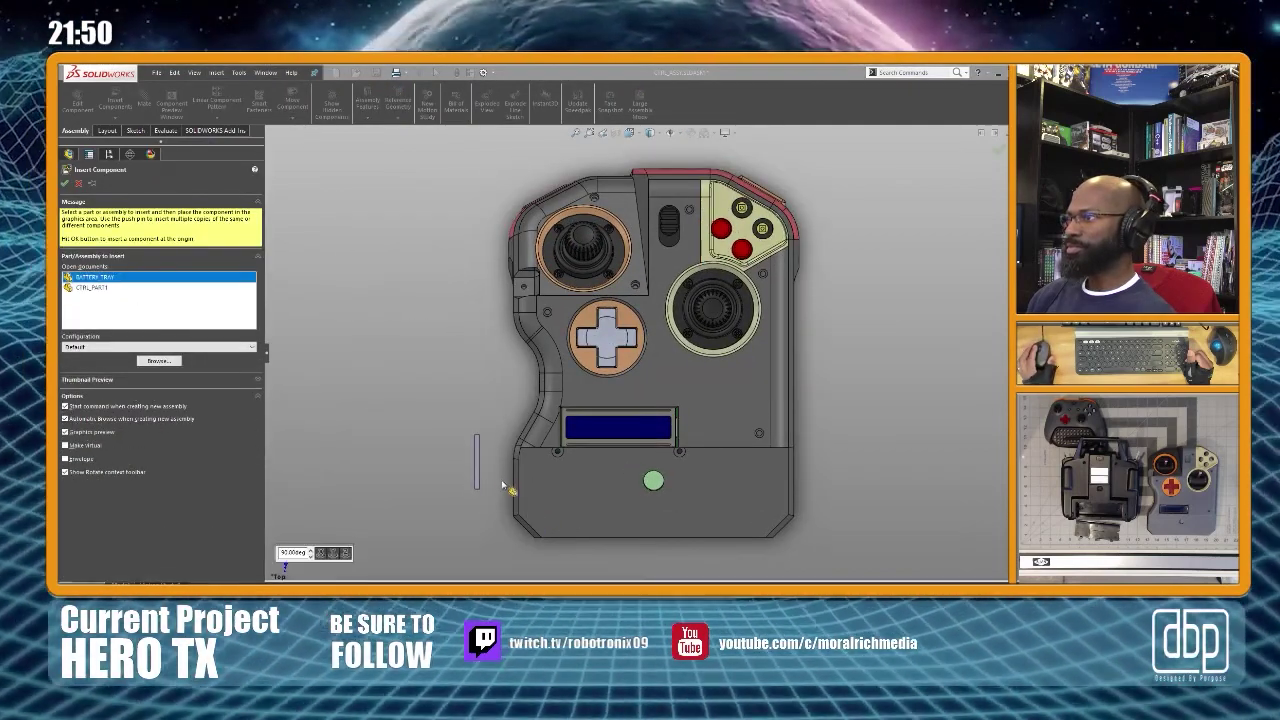
click(505, 490)
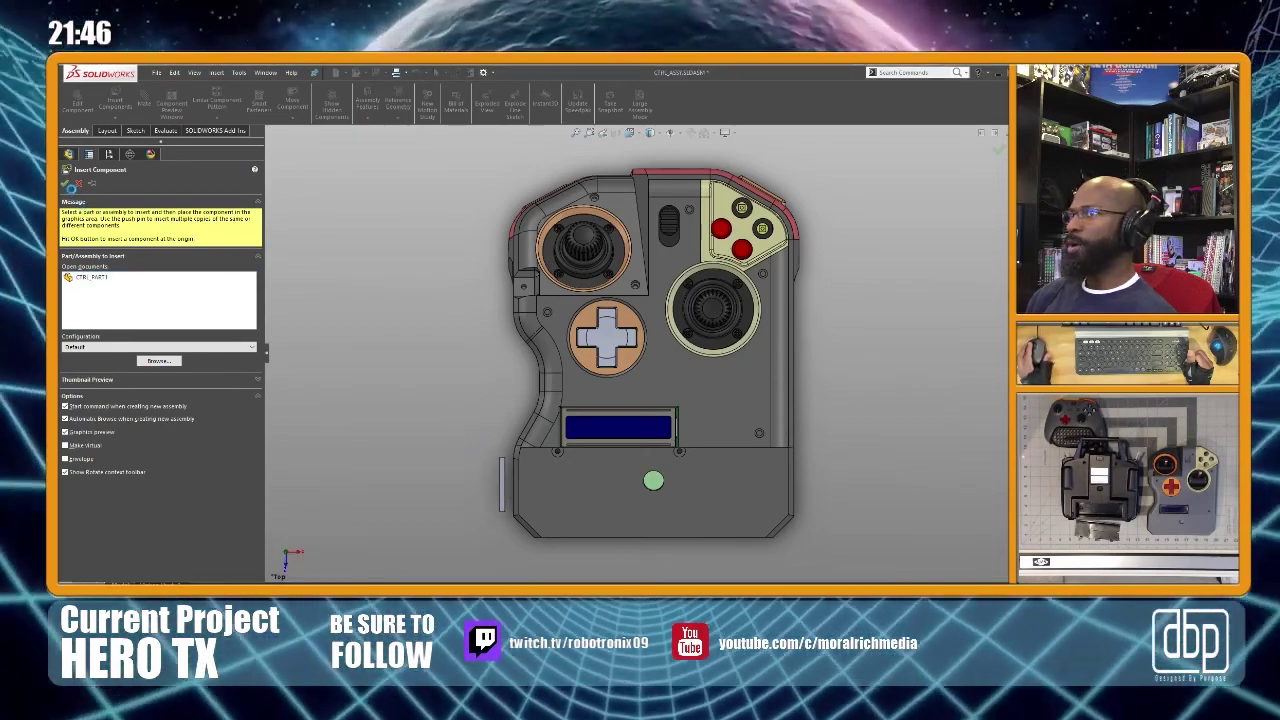
click(65, 185)
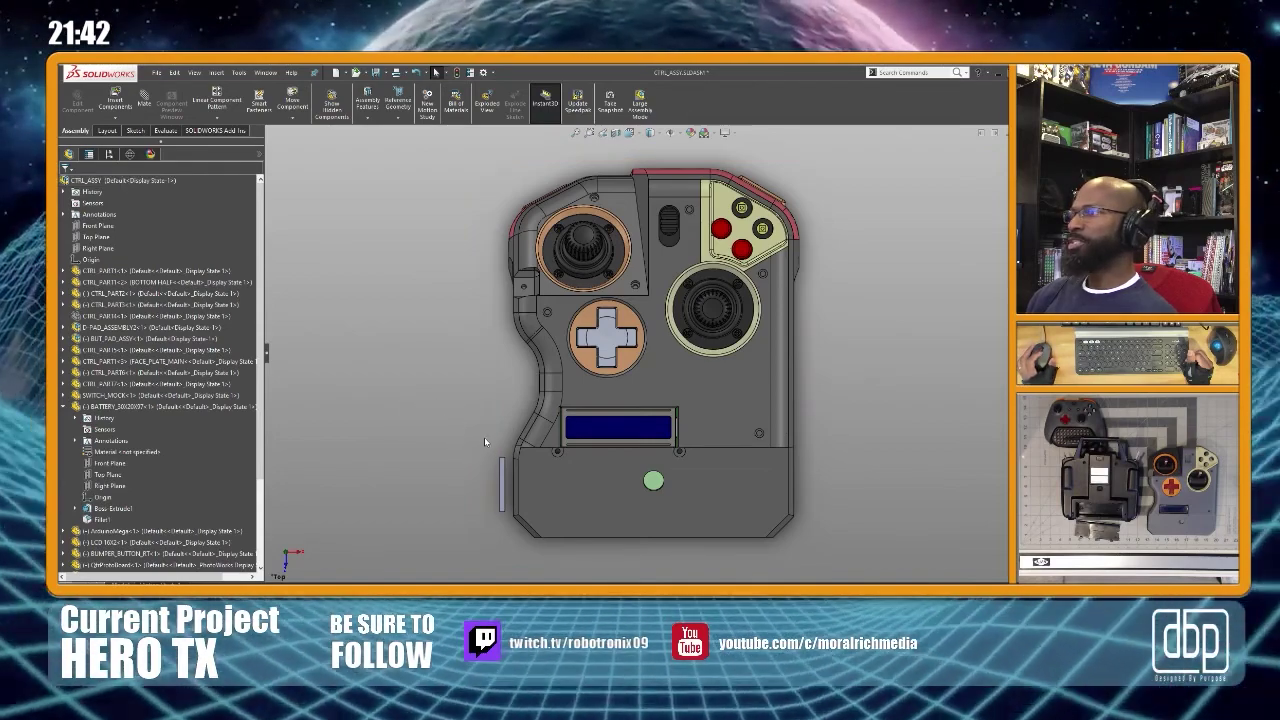
Move the battery tray plate upward along the housing's side so that it covers the battery opening
middle_drag(484, 437, 794, 353)
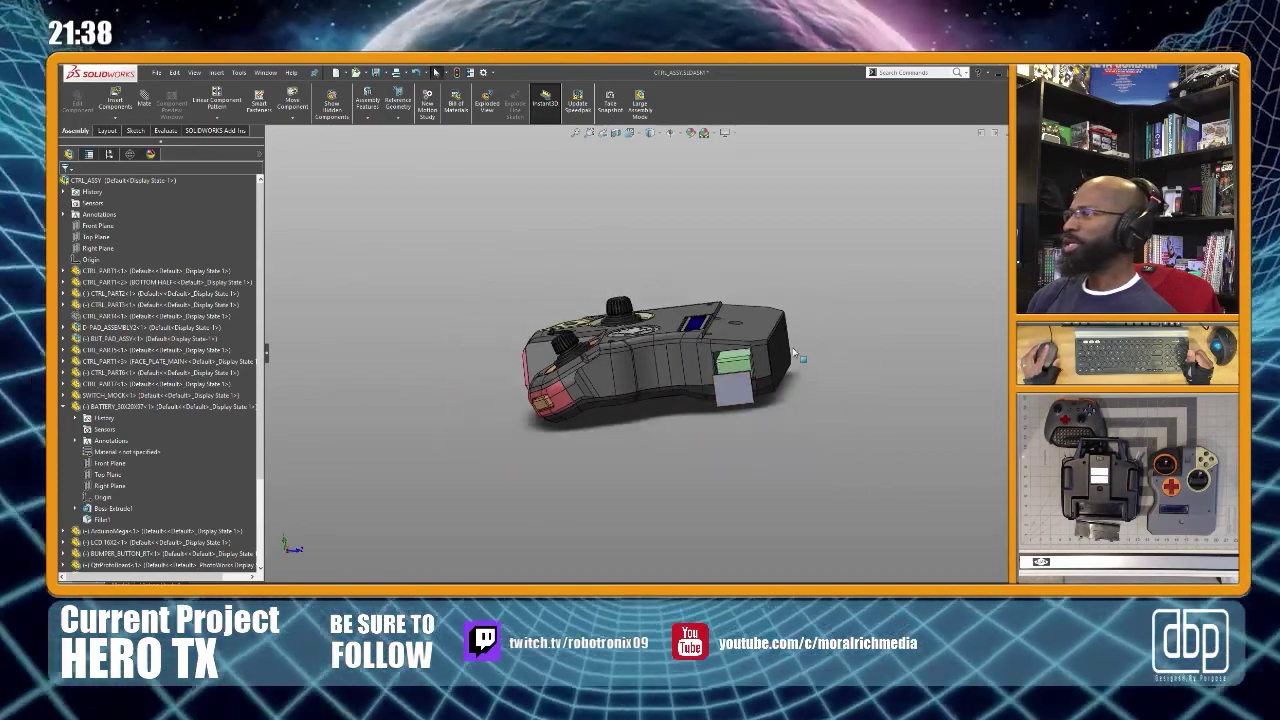
scroll(794, 353, down, 3)
middle_drag(642, 378, 671, 366)
click(671, 367)
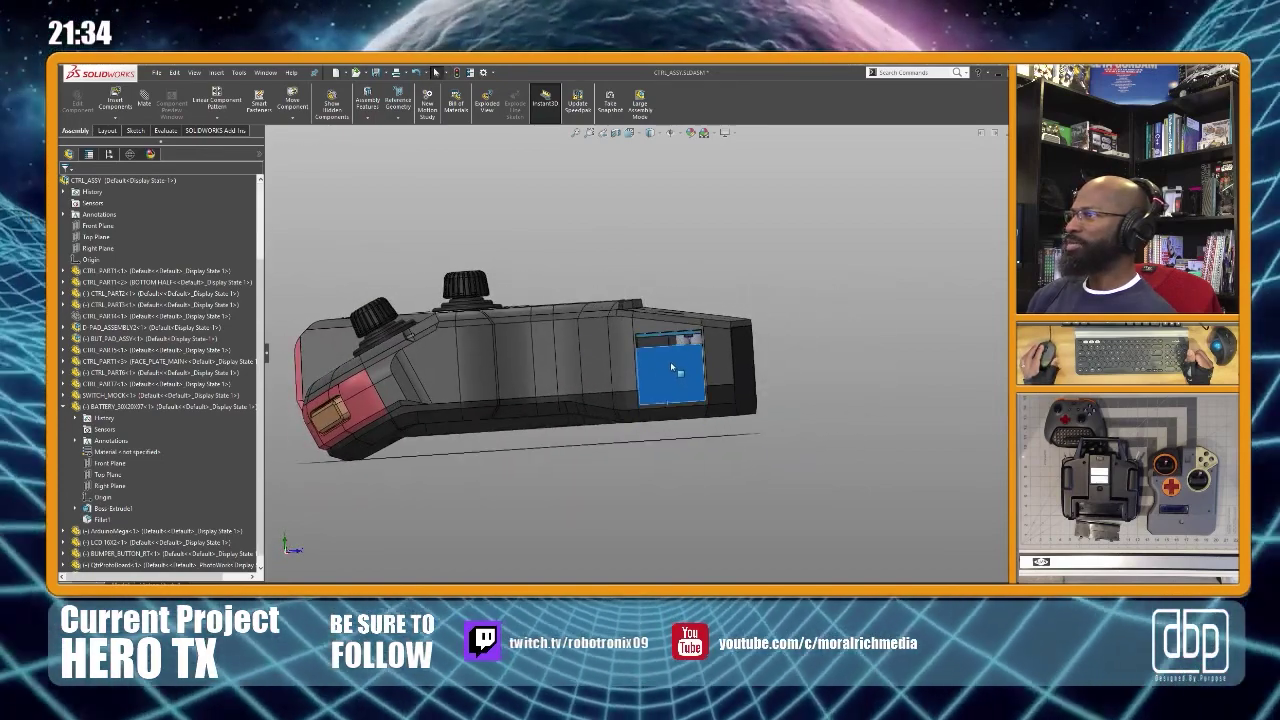
click(671, 367)
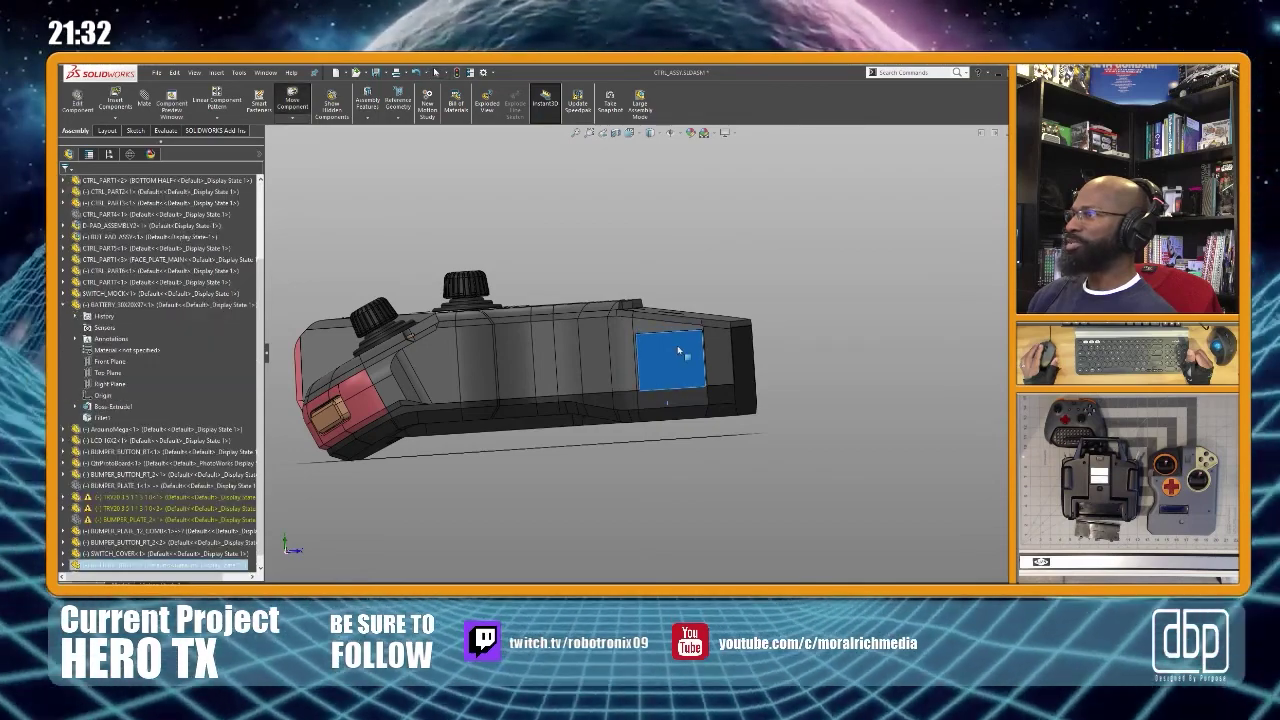
click(665, 310)
Shift the battery tray plate toward the housing's side wall in the top view and check its fit over the opening
scroll(665, 310, down, 2)
middle_drag(652, 351, 476, 422)
key(ctrl+5)
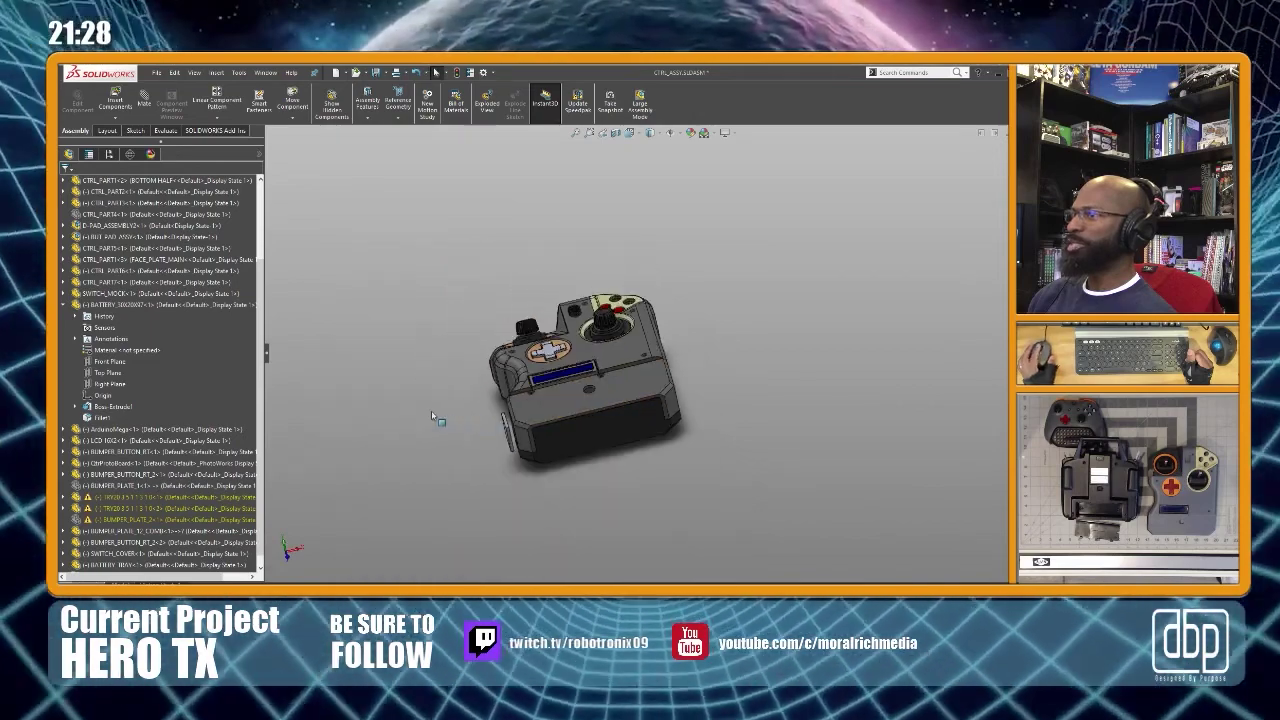
scroll(530, 510, down, 5)
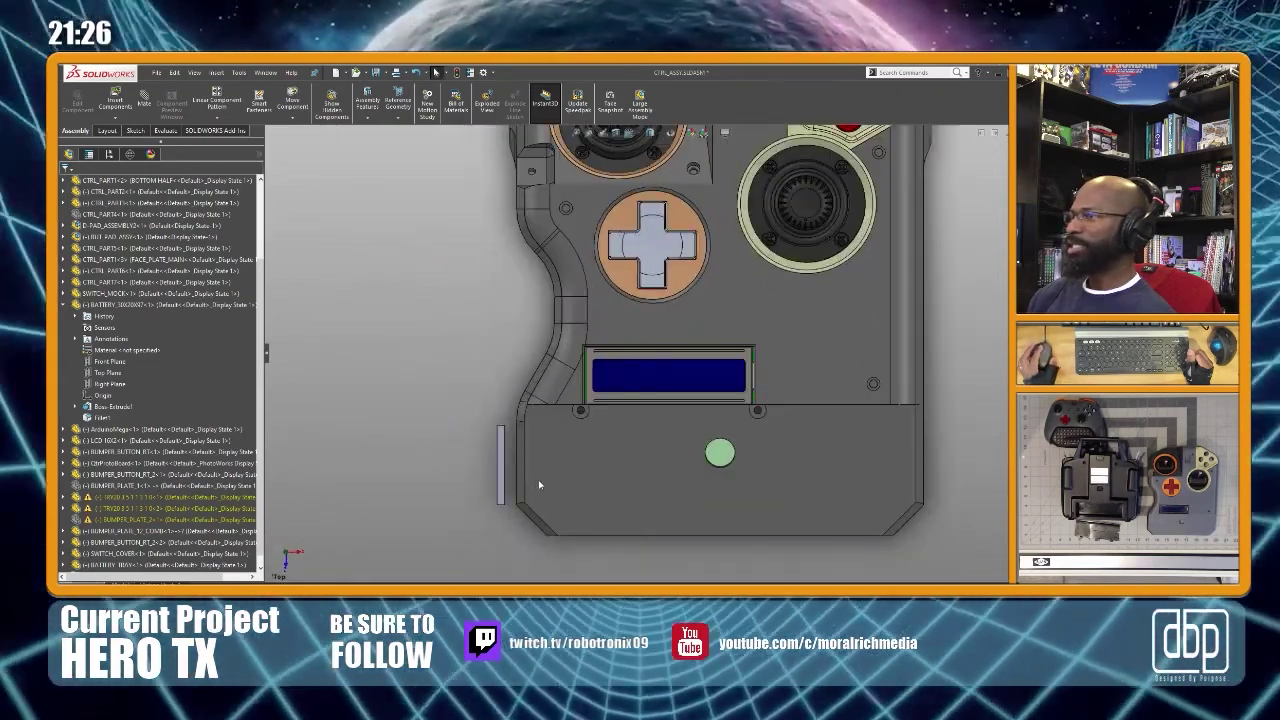
click(494, 469)
drag(512, 469, 514, 470)
click(465, 471)
middle_drag(465, 471, 588, 381)
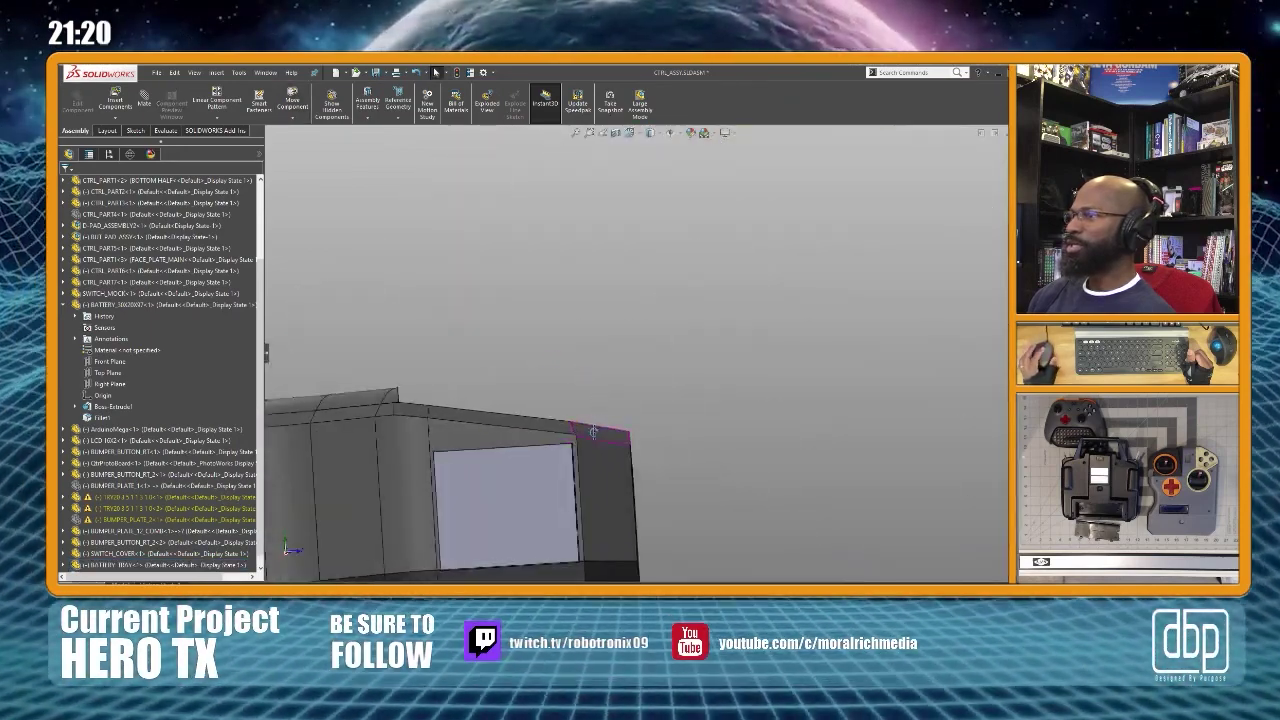
Make the housing part beside the battery tray plate transparent so the battery behind the plate can be seen
scroll(594, 436, up, 3)
mouse_move(594, 436)
middle_down()
mouse_move(494, 503)
mouse_move(572, 485)
mouse_move(605, 445)
middle_up()
scroll(605, 445, down, 2)
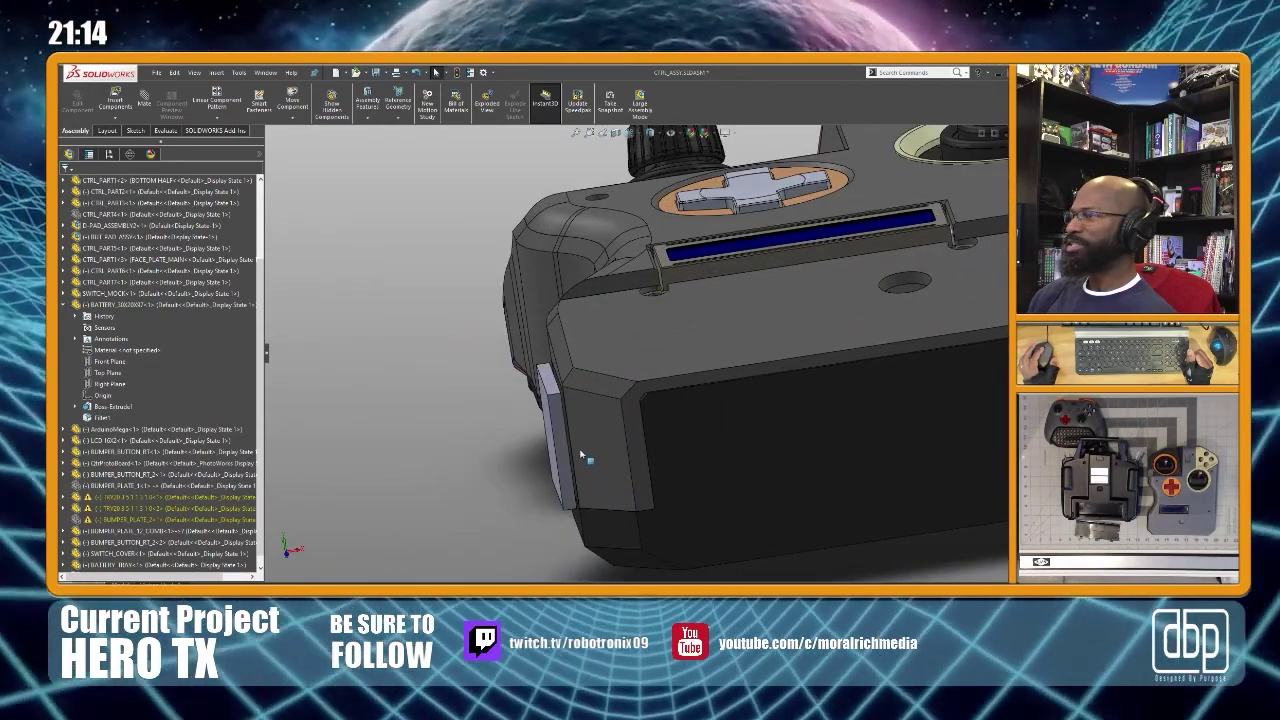
middle_drag(590, 457, 589, 416)
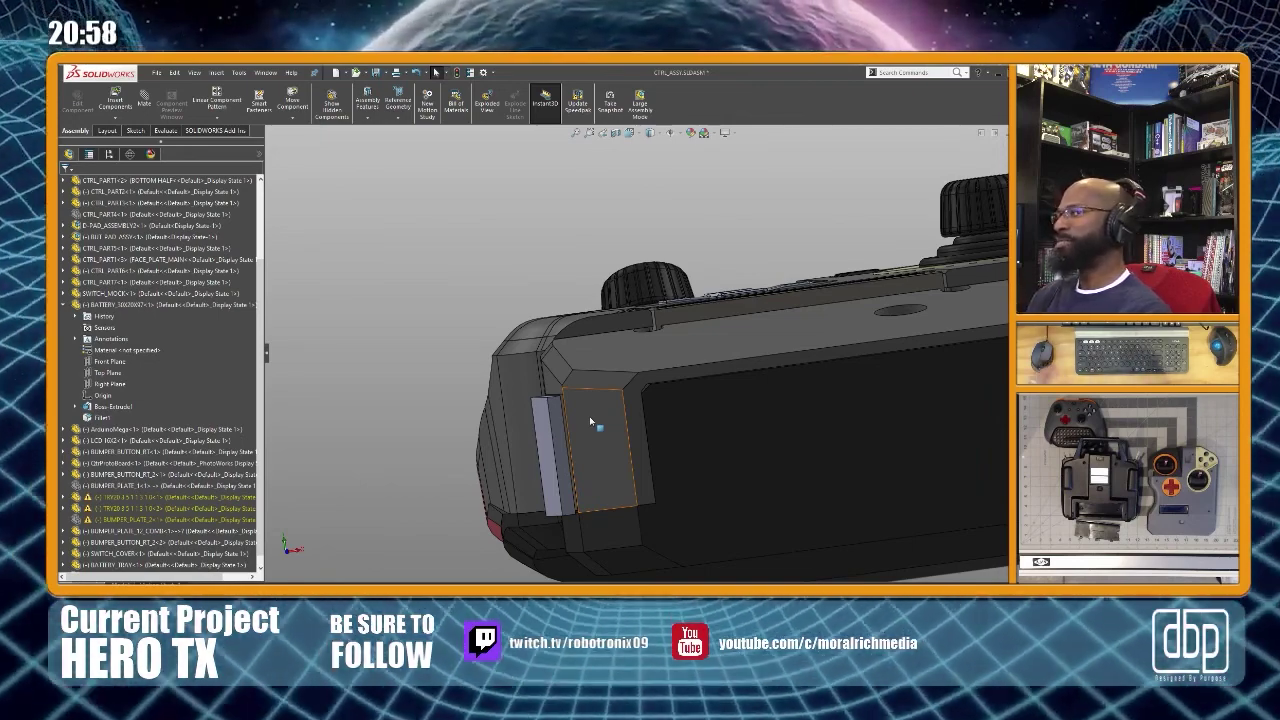
scroll(577, 469, up, 2)
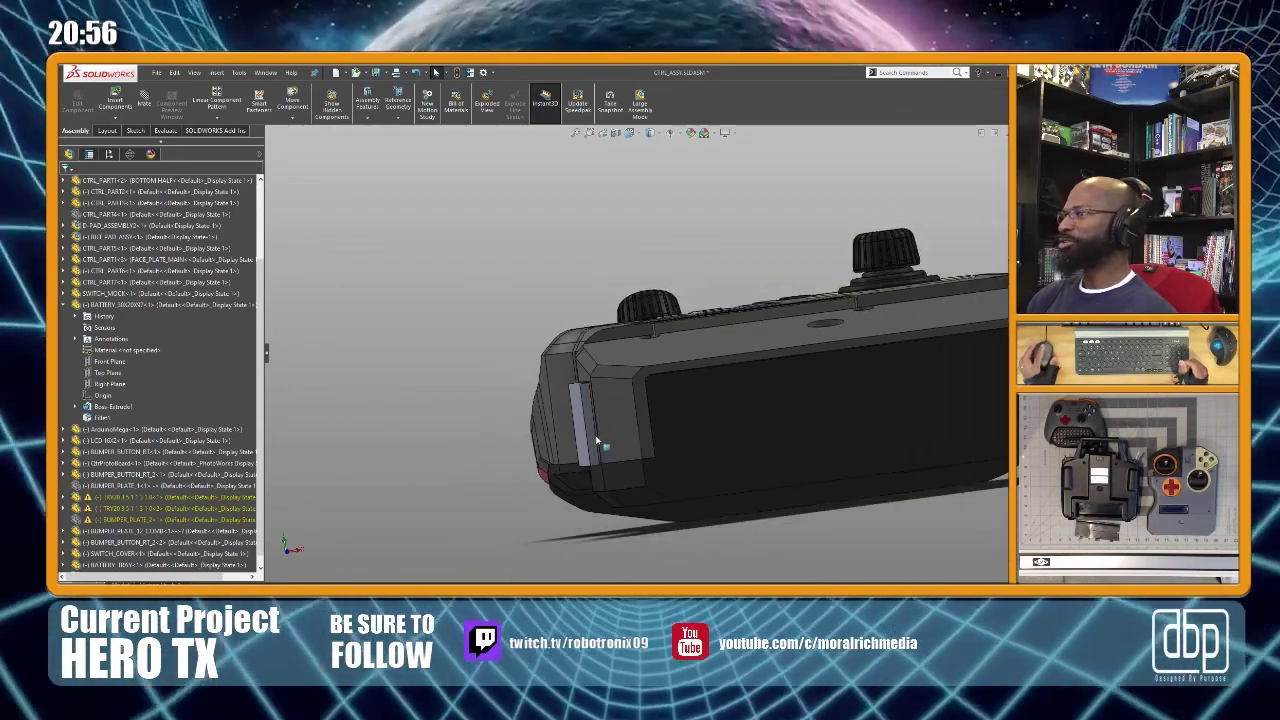
middle_drag(596, 435, 651, 383)
scroll(738, 452, up, 1)
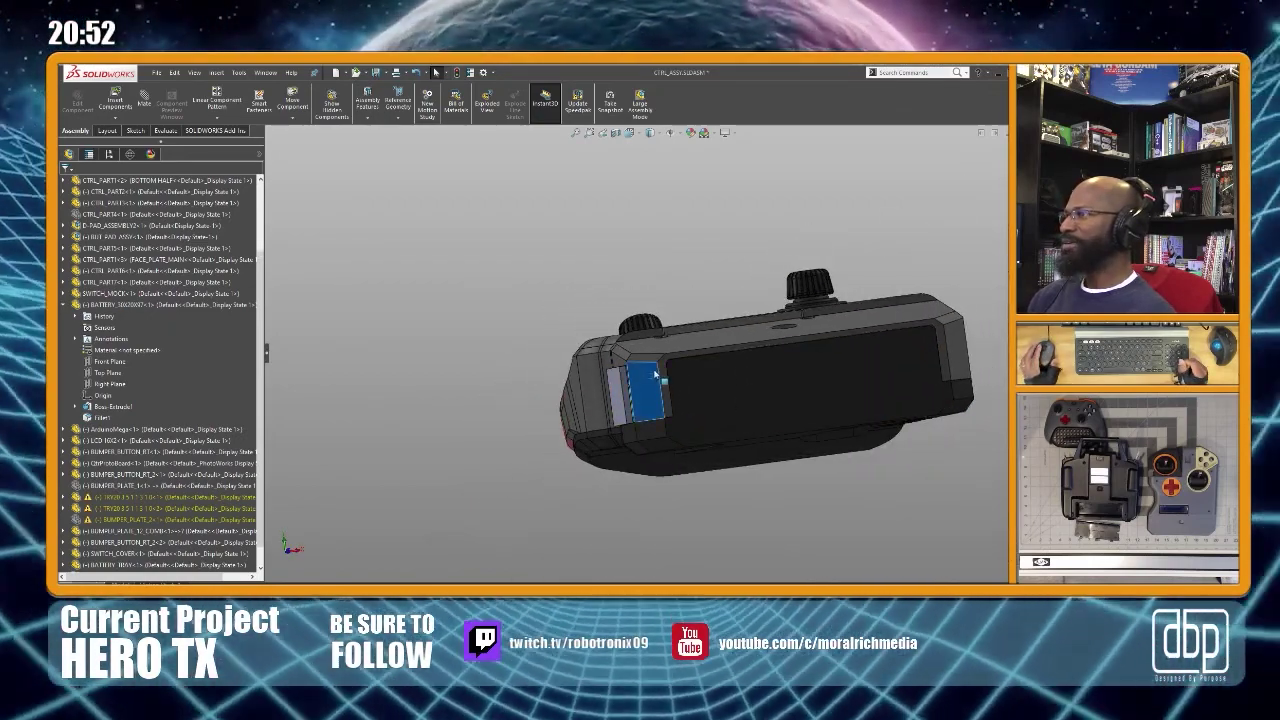
click(655, 379)
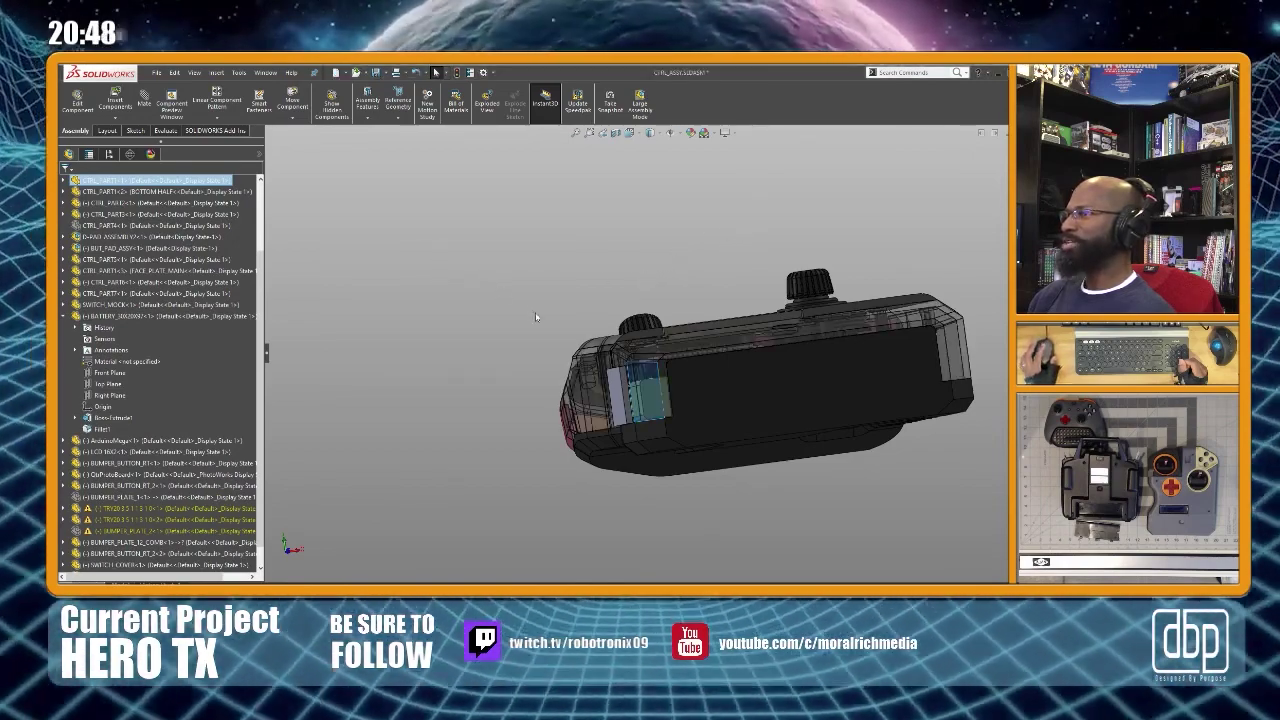
middle_drag(505, 291, 479, 294)
scroll(680, 352, down, 5)
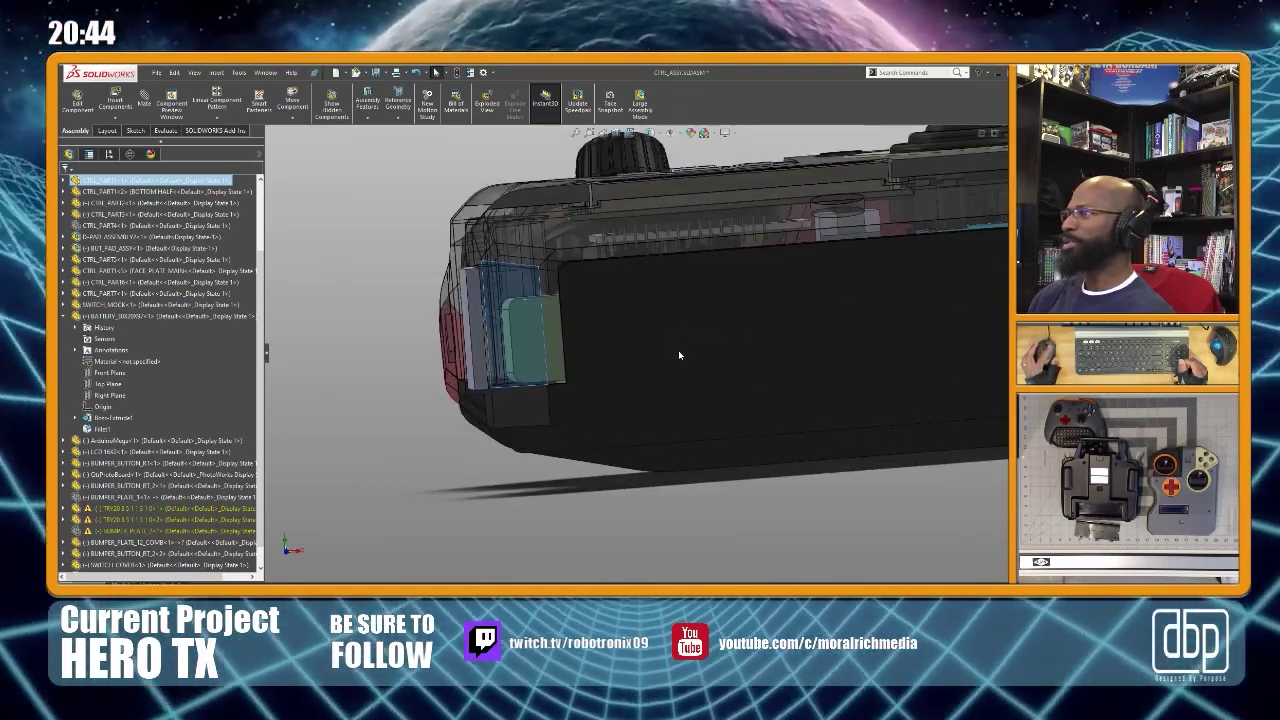
In the front view, move the battery tray plate inward until its outer face is flush with the housing's side wall
click(733, 343)
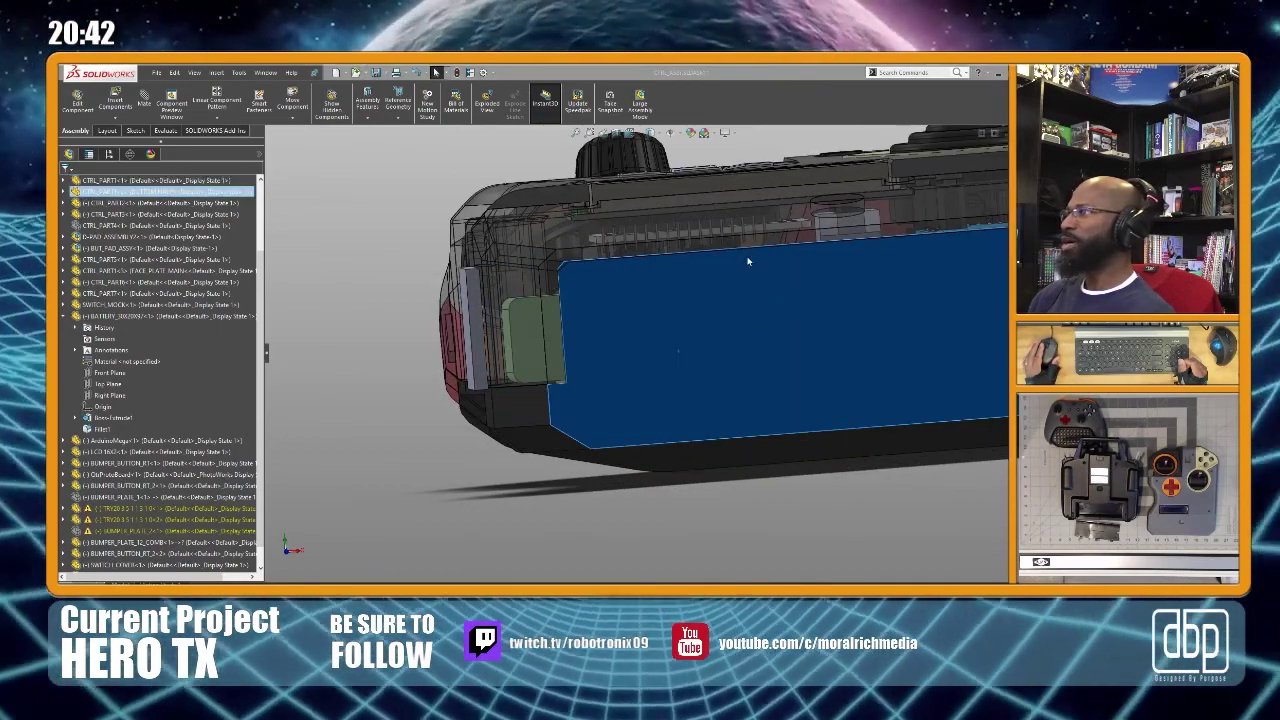
middle_drag(748, 264, 626, 354)
scroll(626, 354, down, 3)
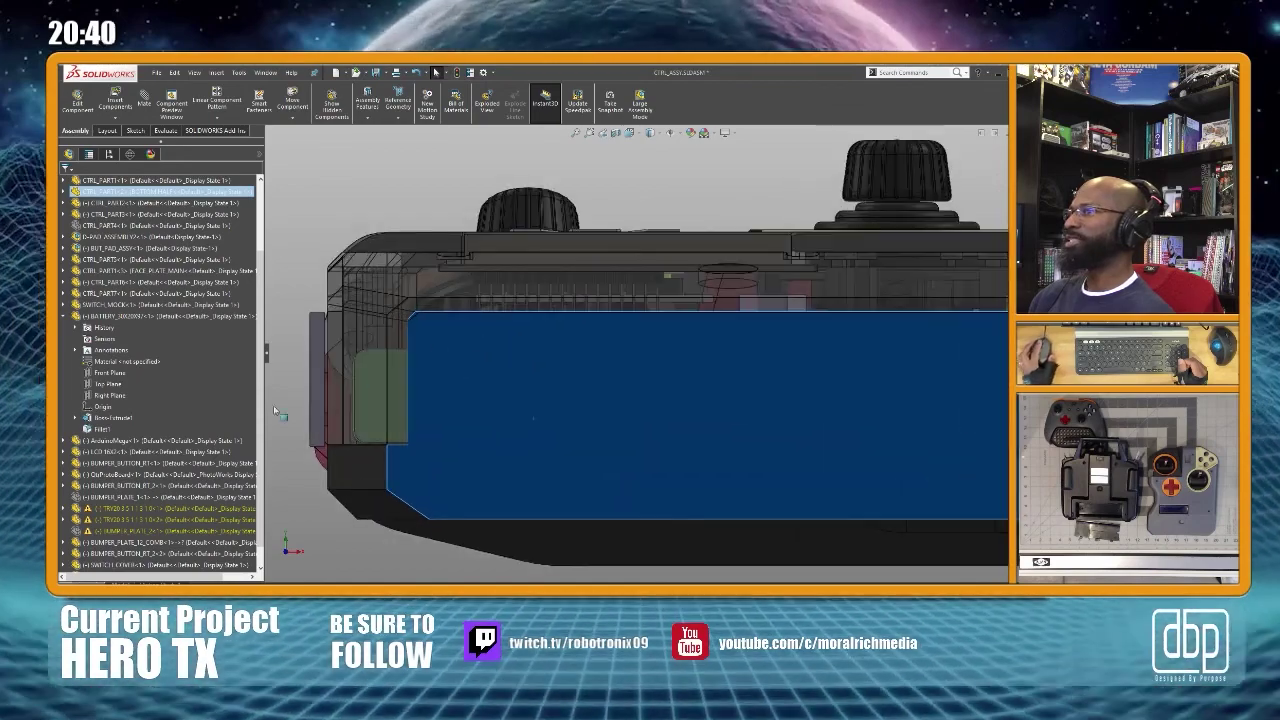
scroll(313, 397, up, 3)
scroll(485, 386, down, 5)
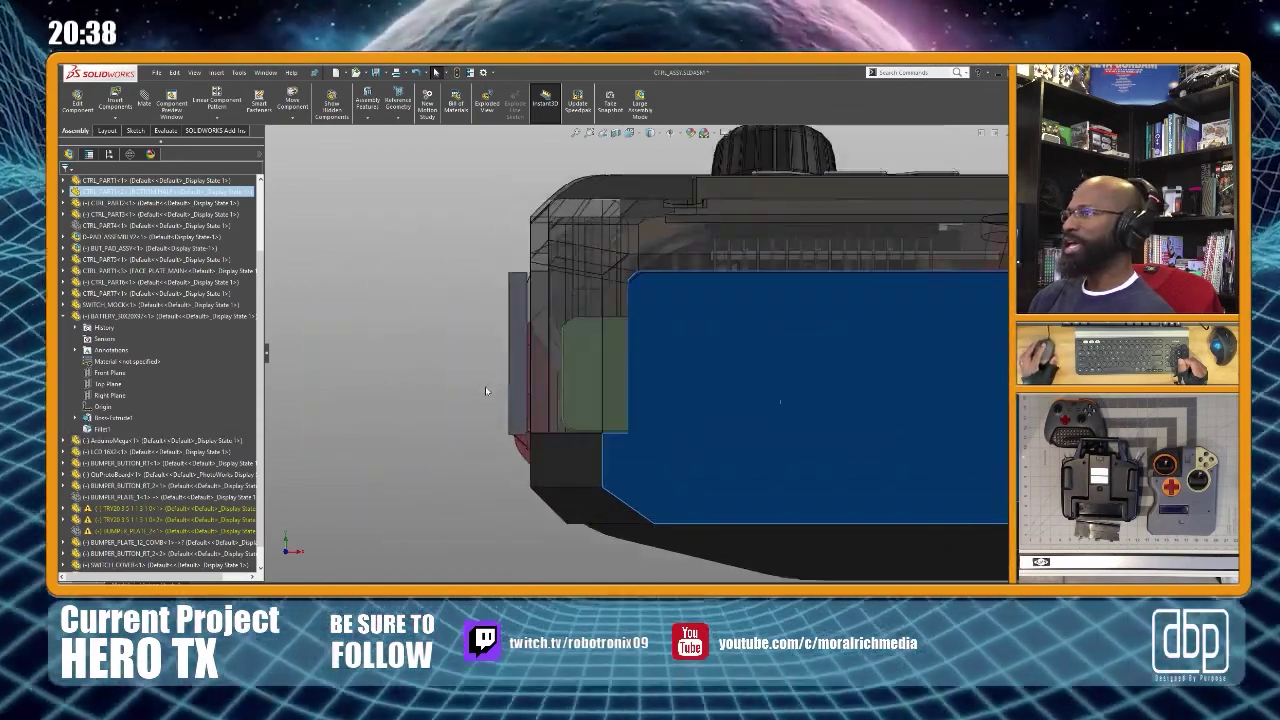
click(563, 385)
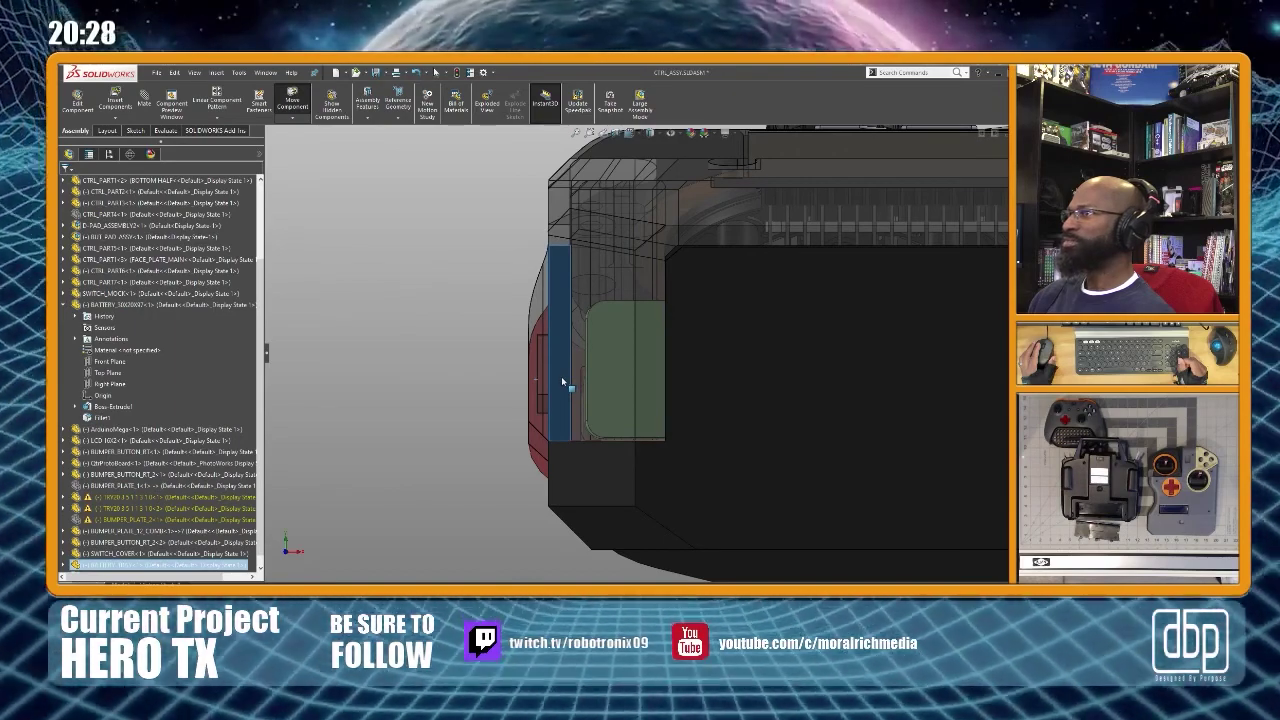
Examine the tray plate's position relative to the battery and the side opening through the transparent housing
click(458, 340)
middle_drag(458, 340, 836, 308)
scroll(626, 420, up, 4)
scroll(800, 378, up, 1)
scroll(843, 325, down, 3)
scroll(830, 355, down, 3)
scroll(900, 353, up, 3)
scroll(850, 260, down, 3)
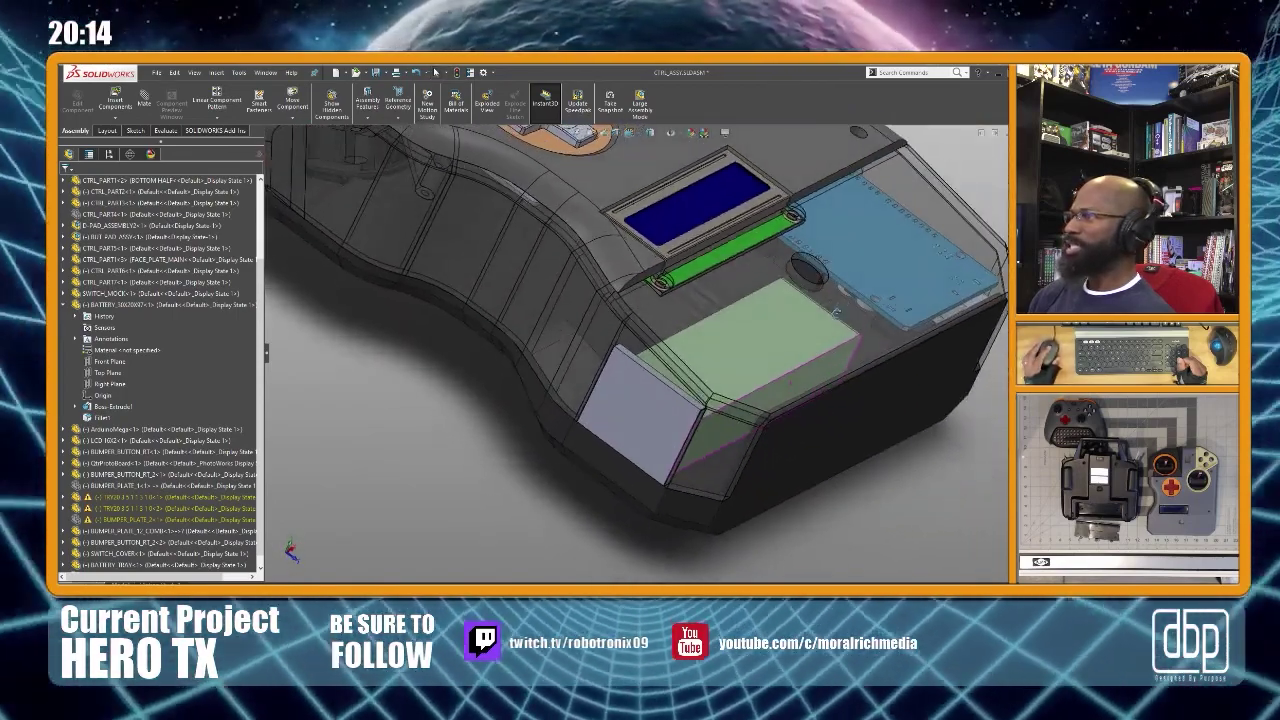
middle_drag(793, 369, 598, 473)
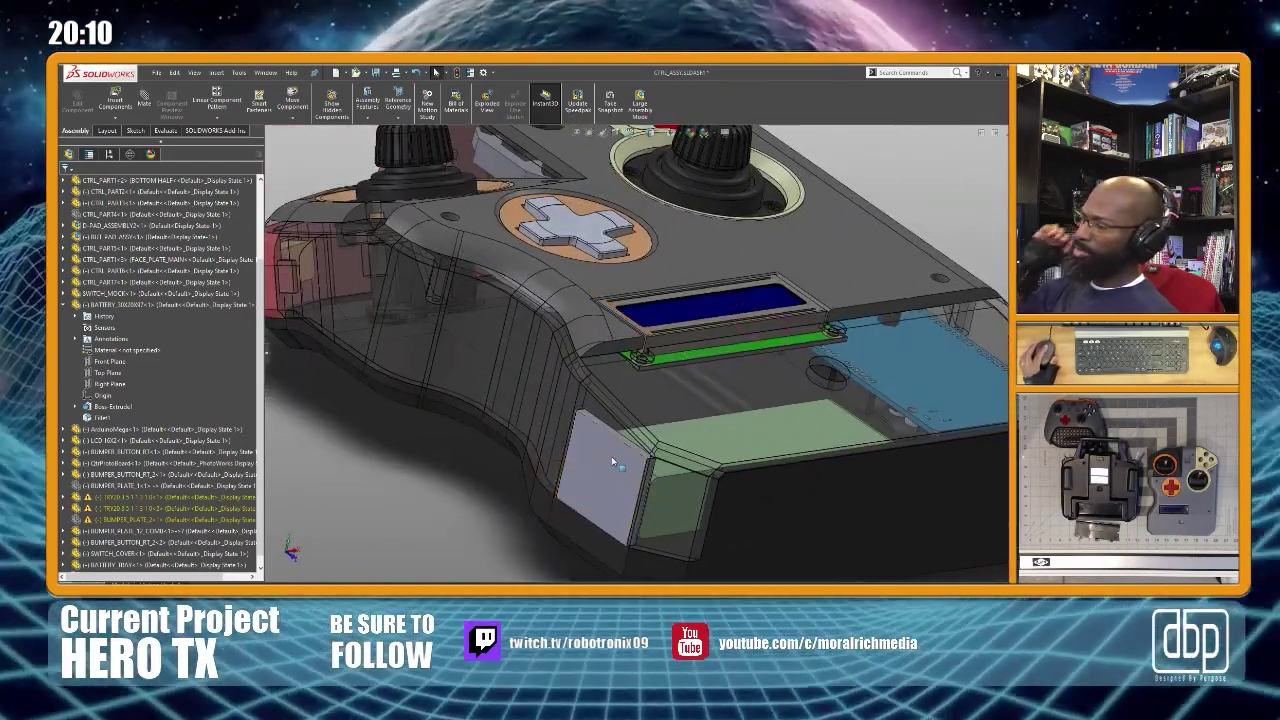
Open the BATTERY_TRAY part on its own and start a sketch on the plate's large flat face
click(612, 460)
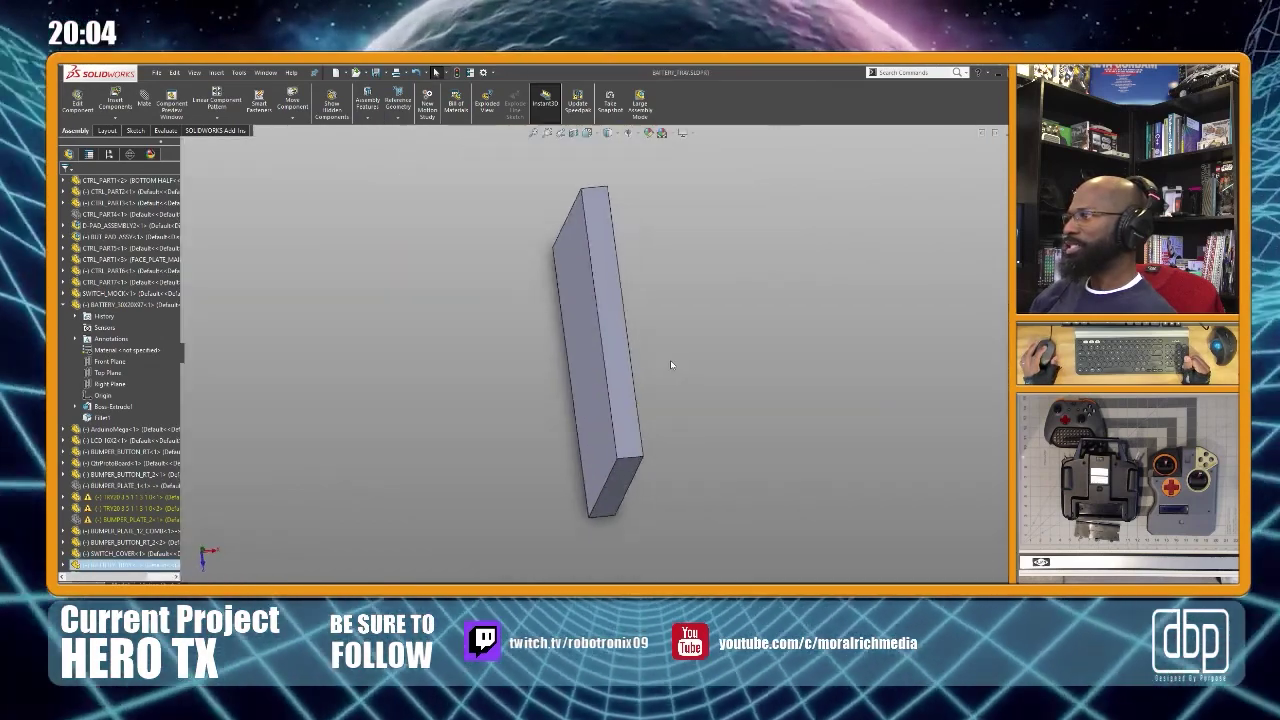
middle_drag(672, 362, 651, 463)
click(659, 417)
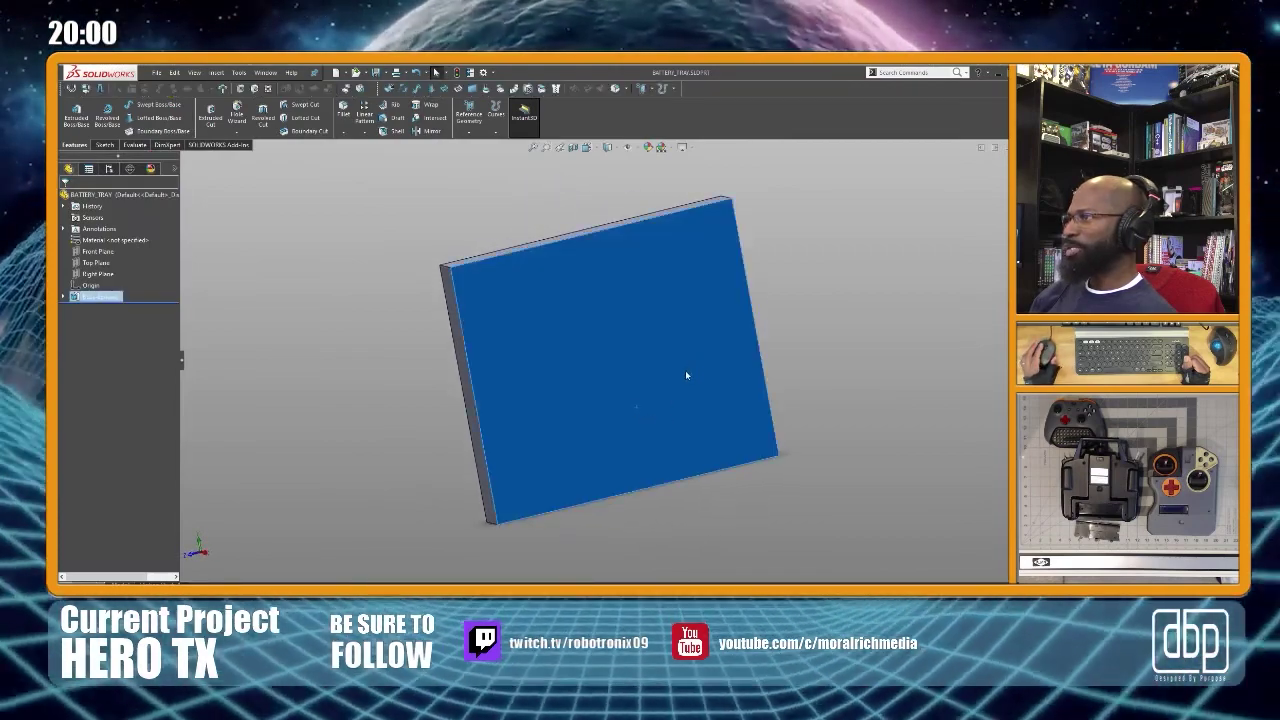
right_drag(660, 380, 611, 378)
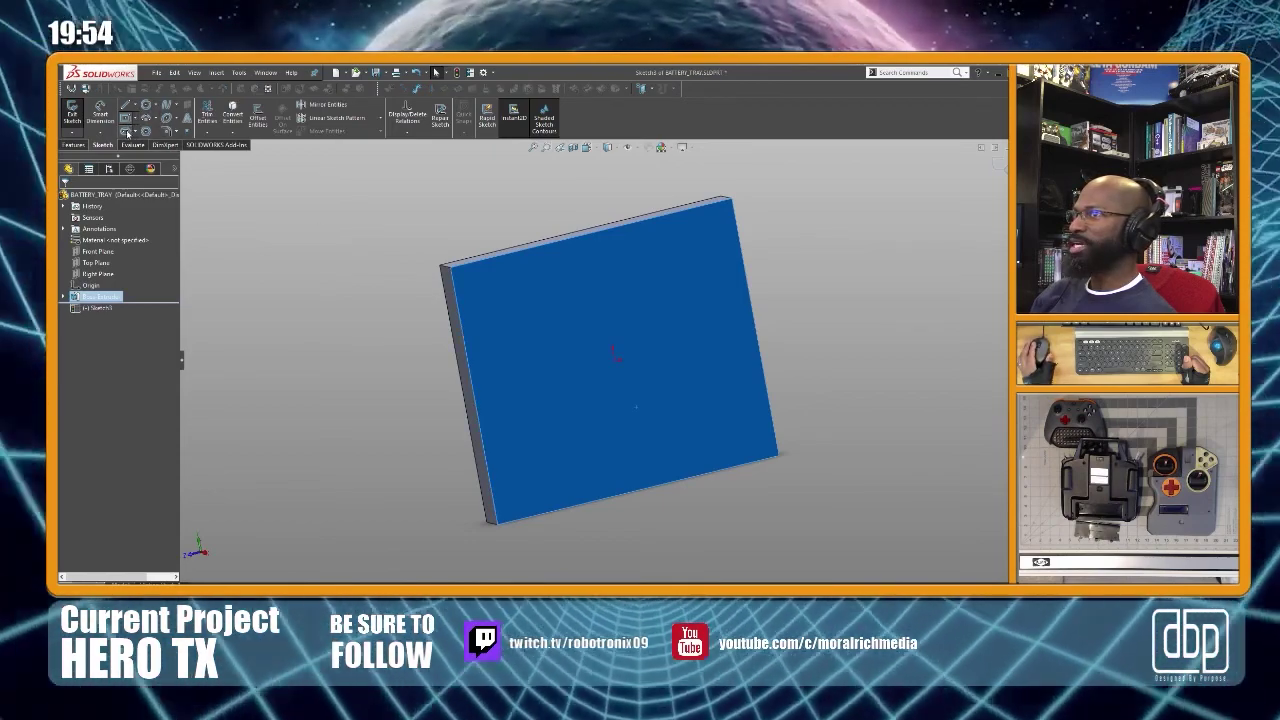
Sketch a corner rectangle from the plate's left edge to its lower right corner, plus a second rectangle slightly offset inside the side and bottom edges
right_drag(380, 368, 463, 328)
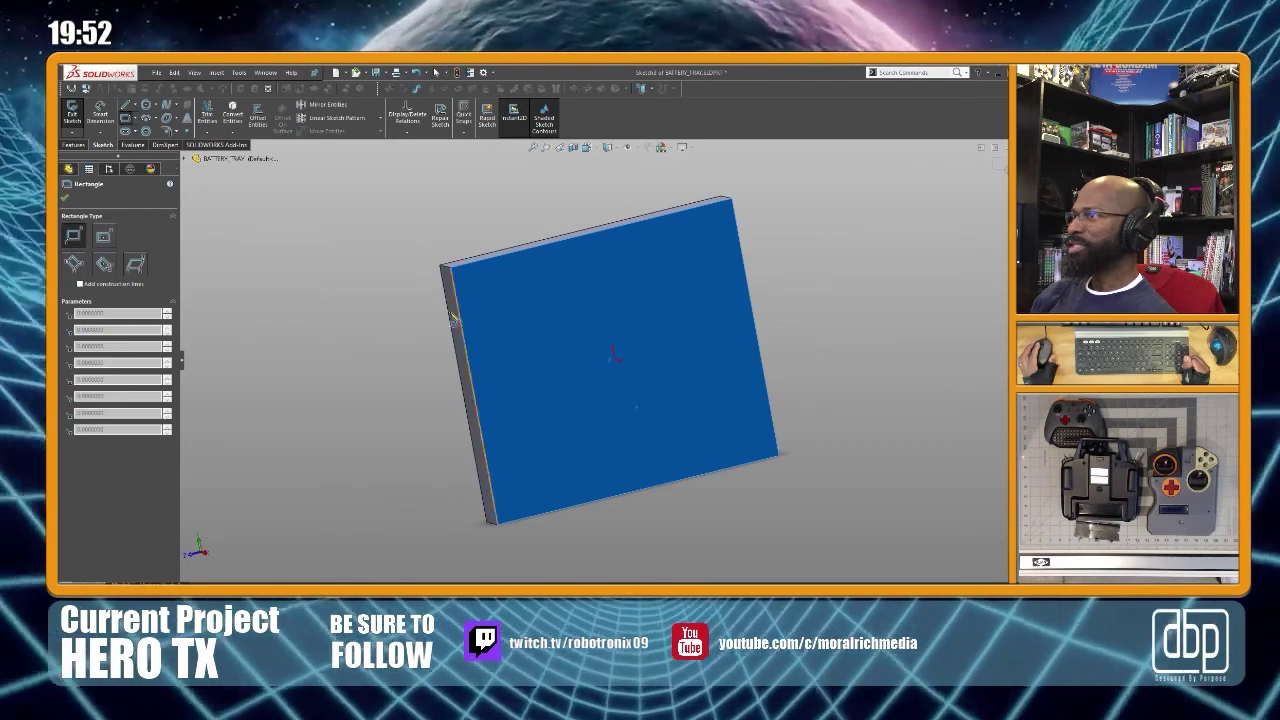
click(459, 304)
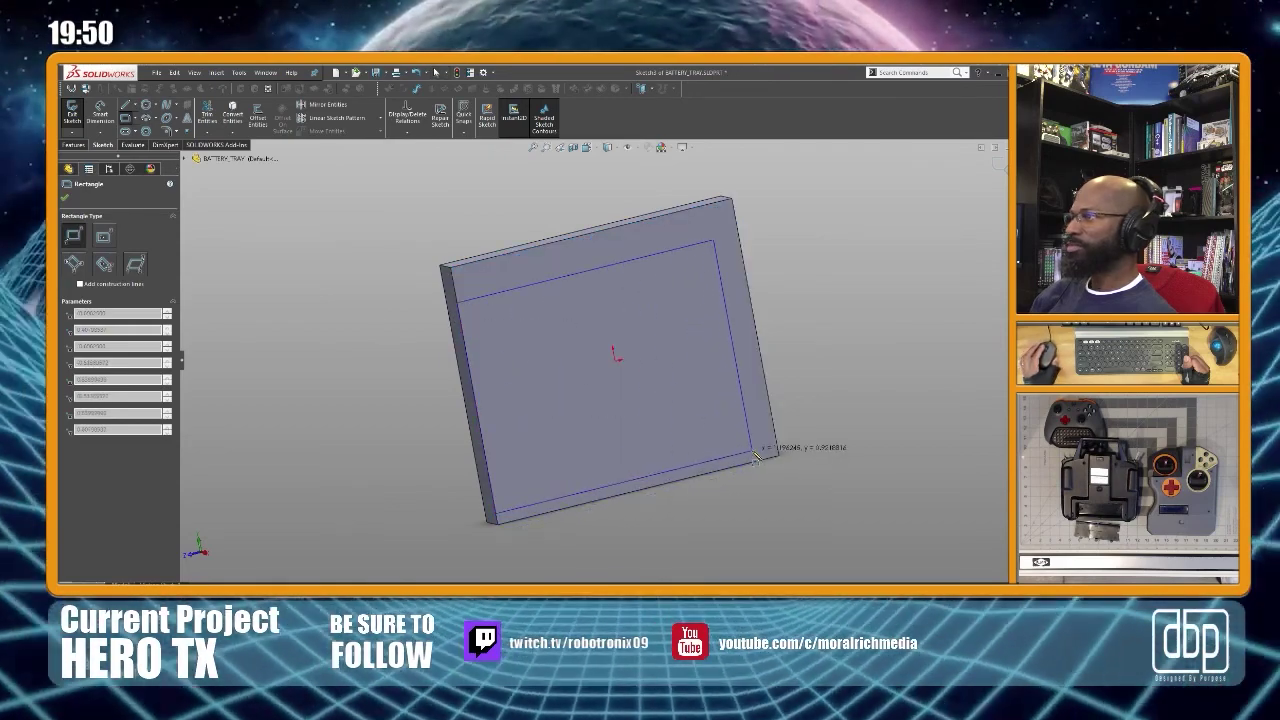
click(779, 460)
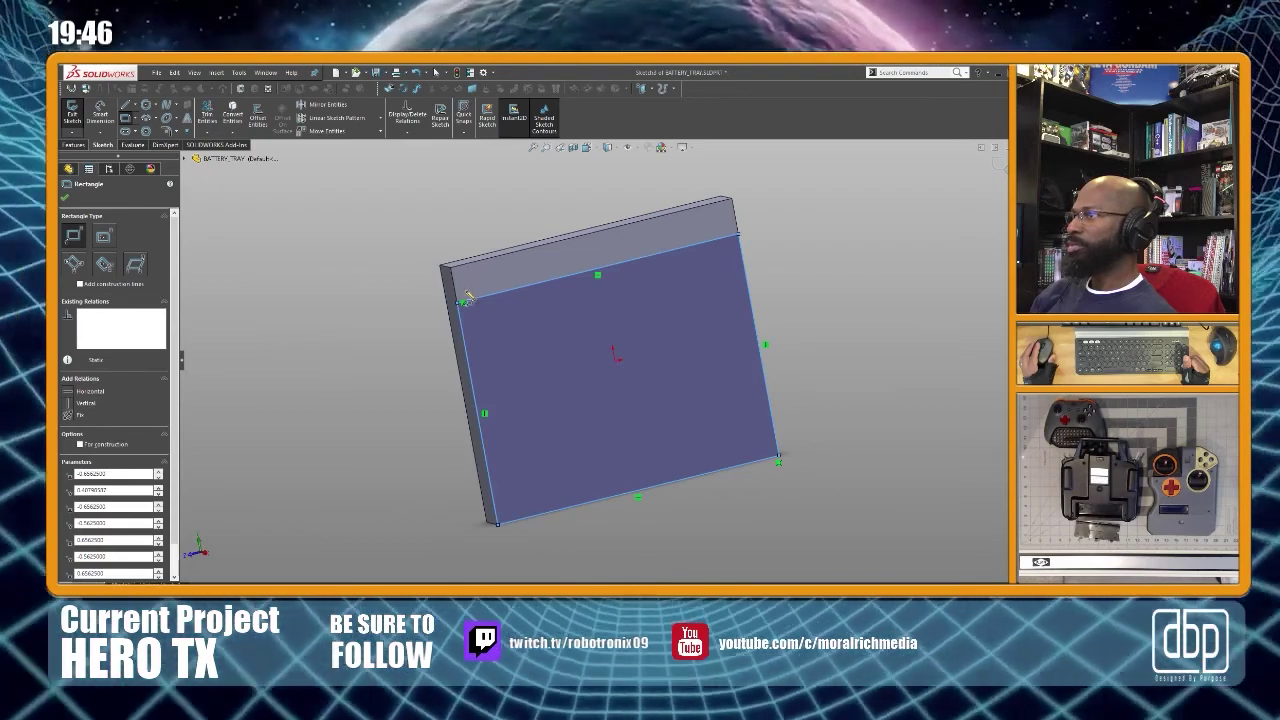
click(464, 300)
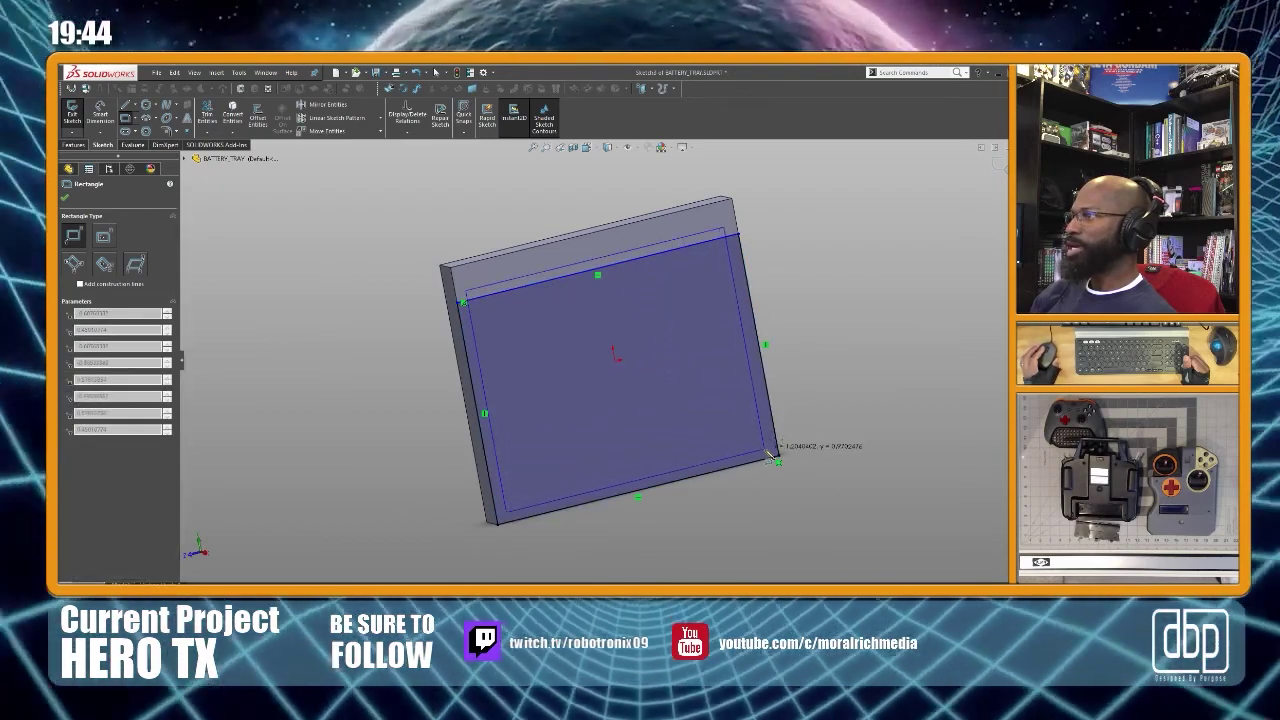
click(778, 459)
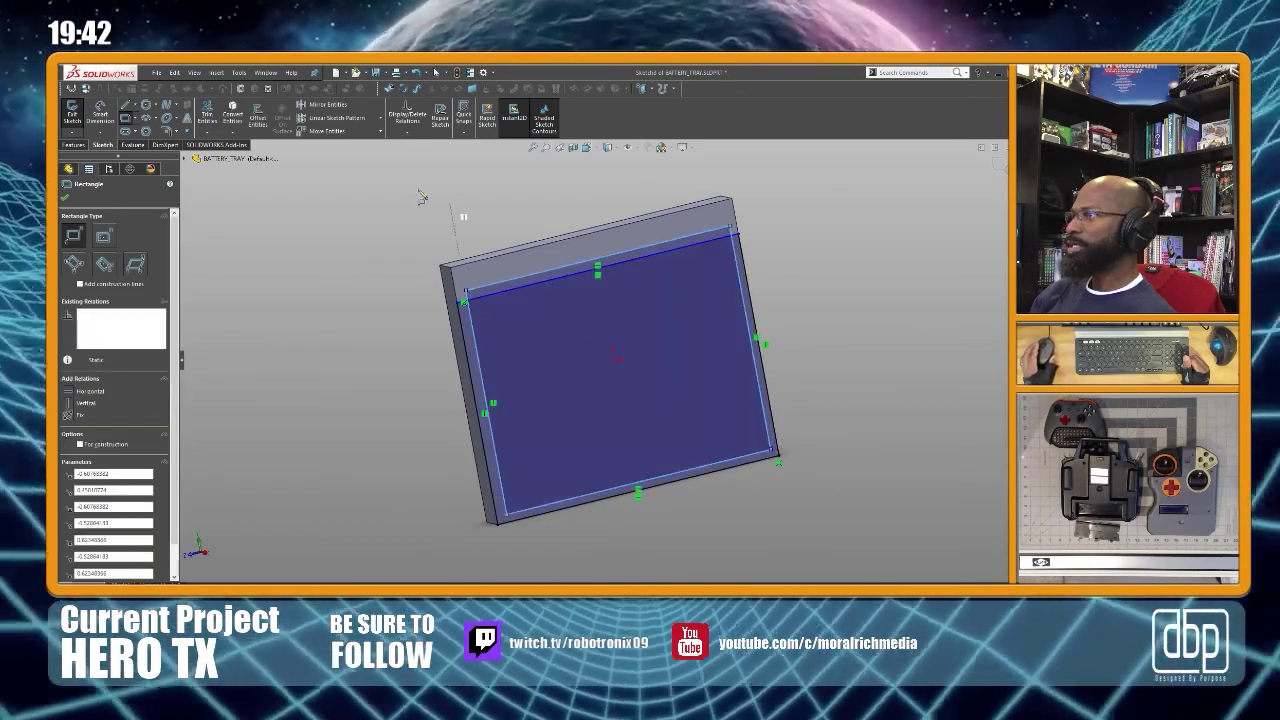
Trim the two rectangles' upper lines and overlaps to leave a thin U-shaped profile along the plate's sides and bottom
click(205, 108)
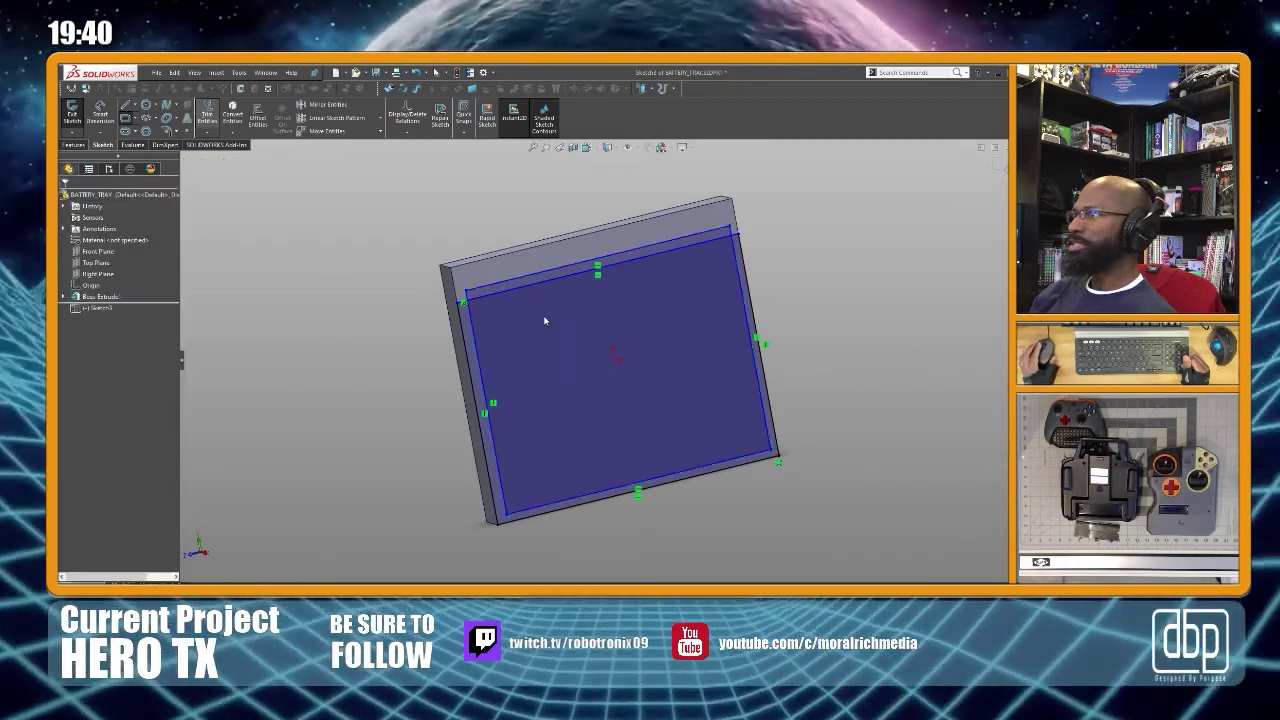
drag(531, 253, 535, 298)
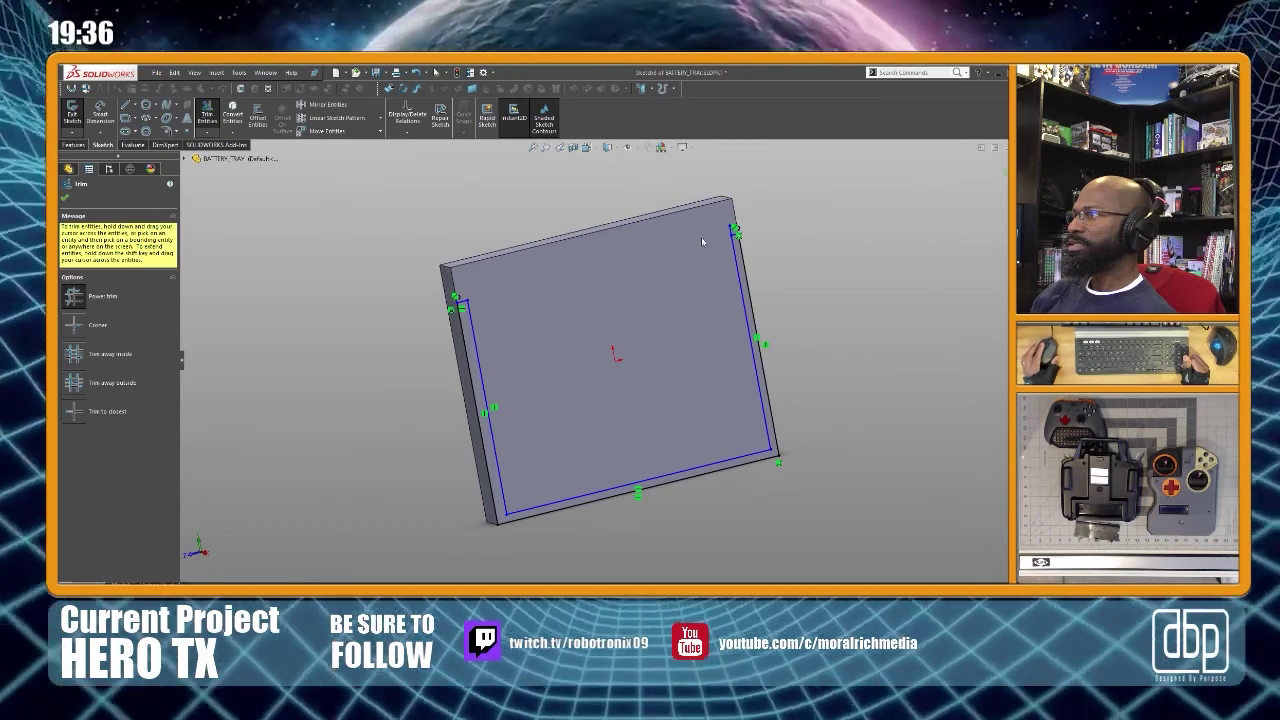
drag(733, 234, 741, 236)
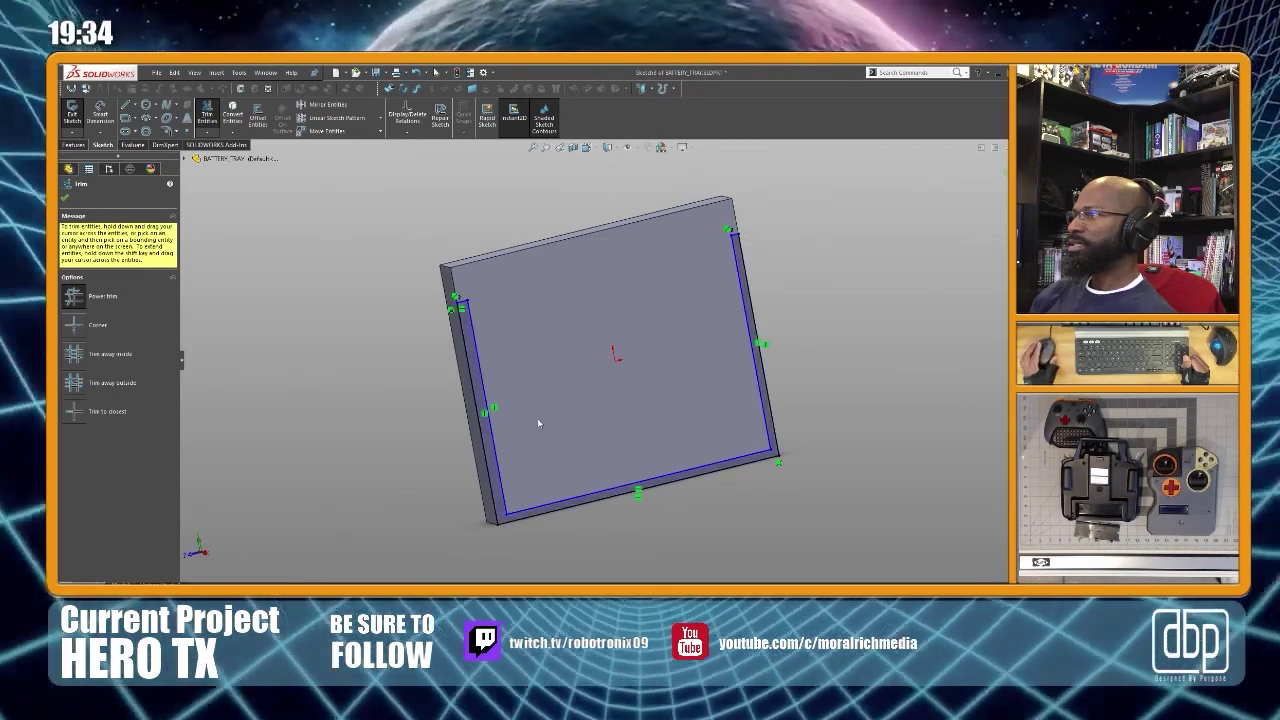
Draw a vertical construction line from the midpoint of the plate's top edge through the origin to below the plate
click(127, 131)
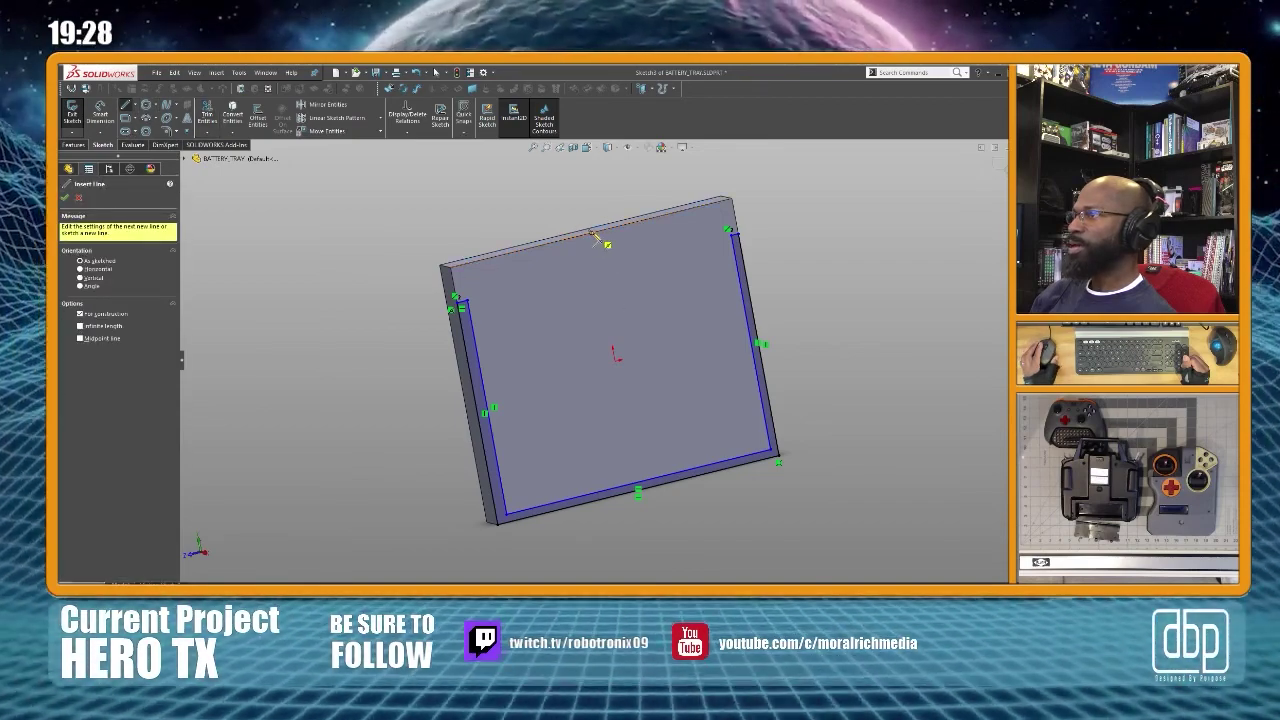
click(593, 236)
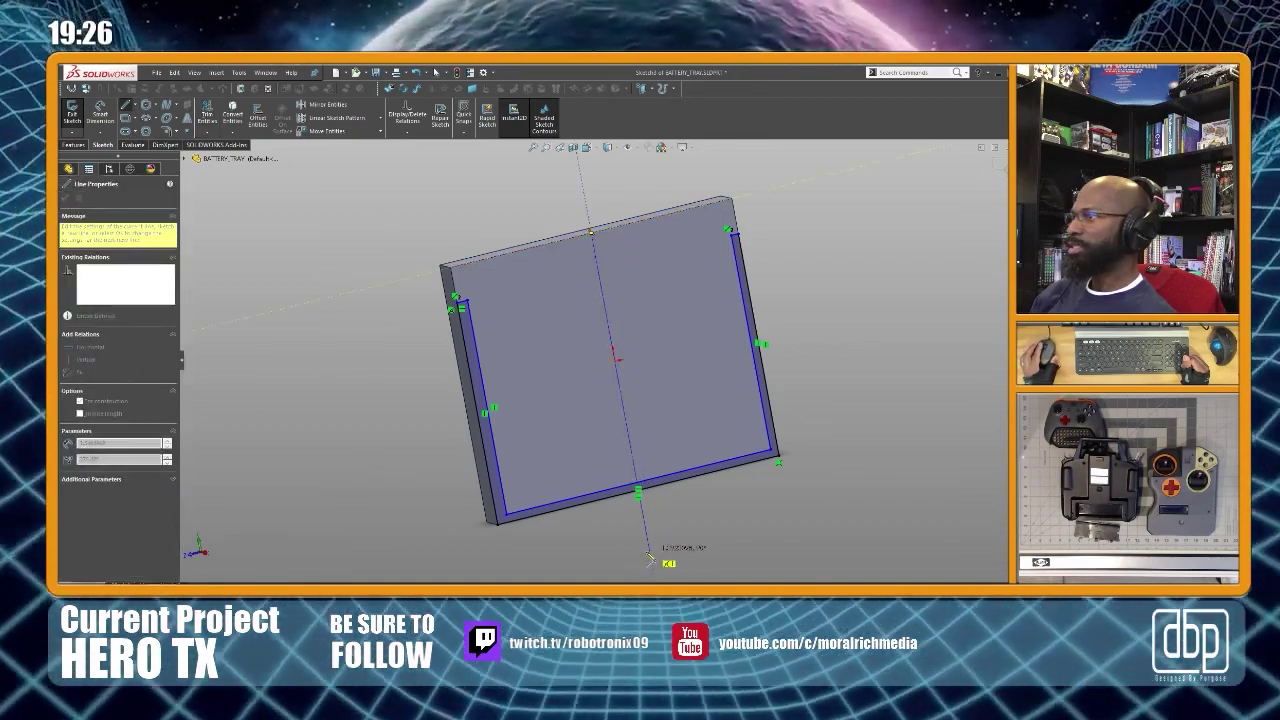
click(650, 552)
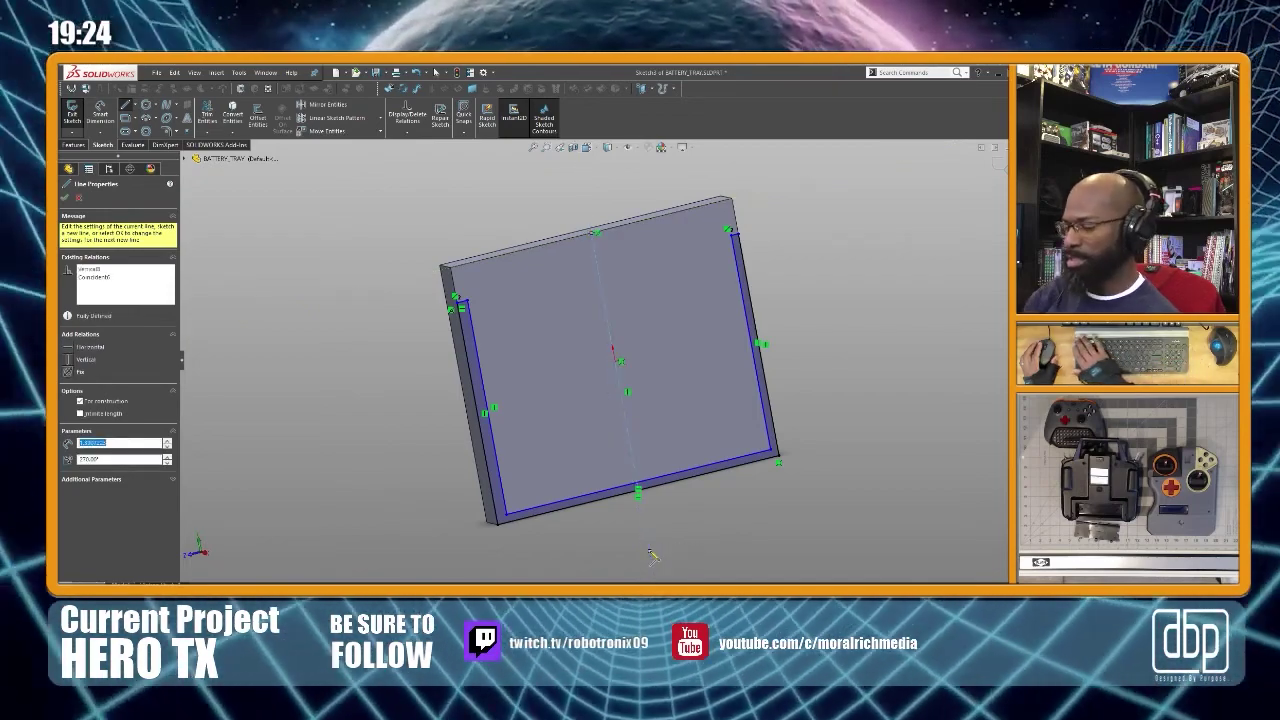
key(Escape)
key(Escape)
Constrain the midpoint of the U-profile's outer bottom line to lie on the vertical construction line
click(655, 485)
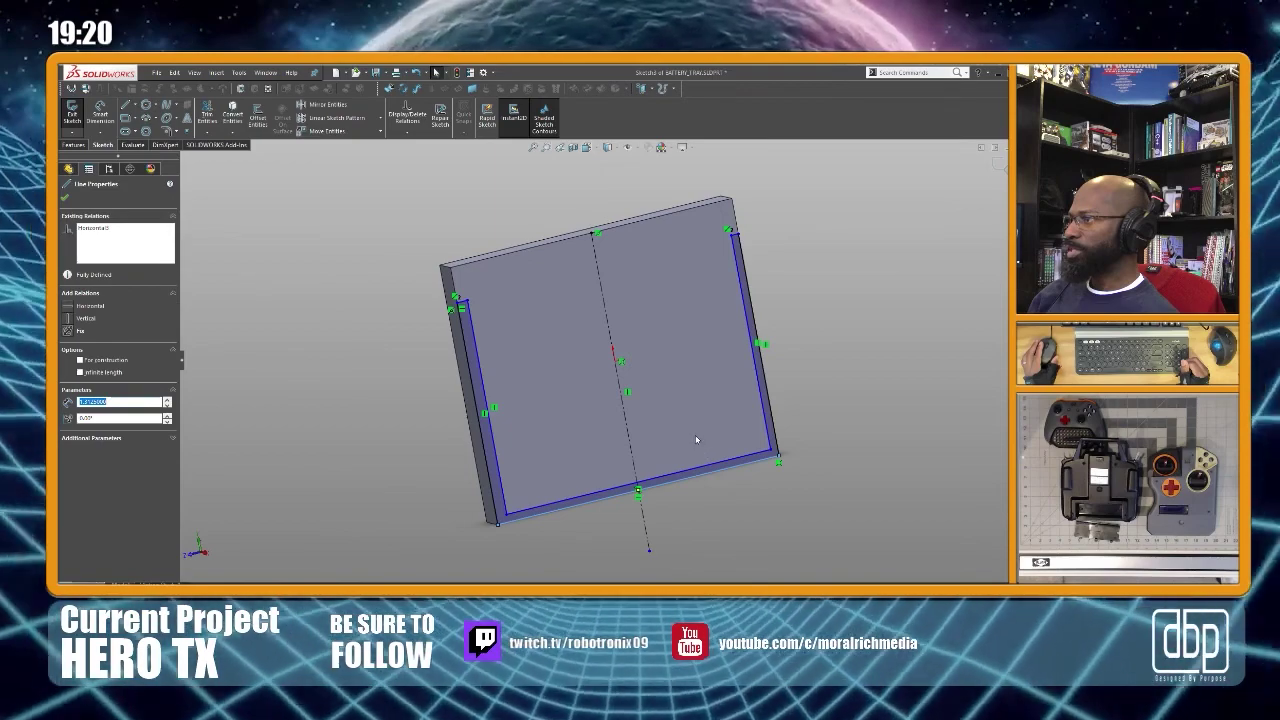
click(639, 490)
click(646, 521)
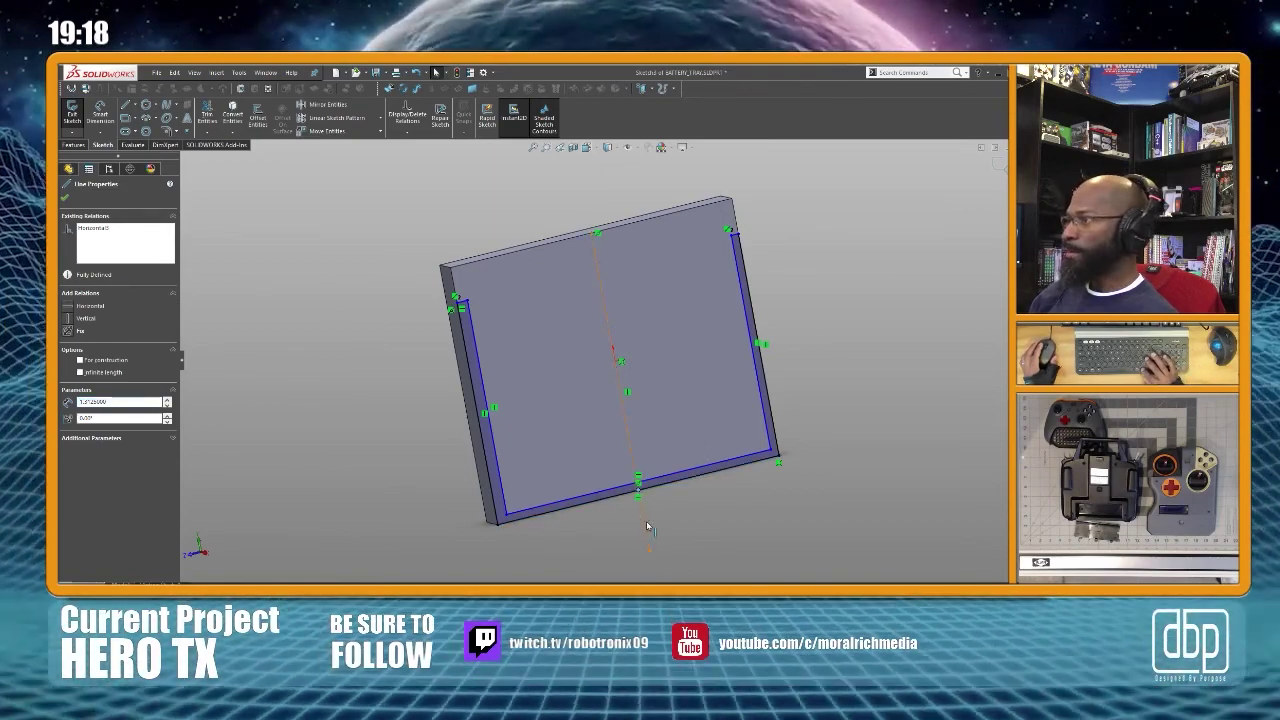
click(646, 523)
ctrl+click(649, 549)
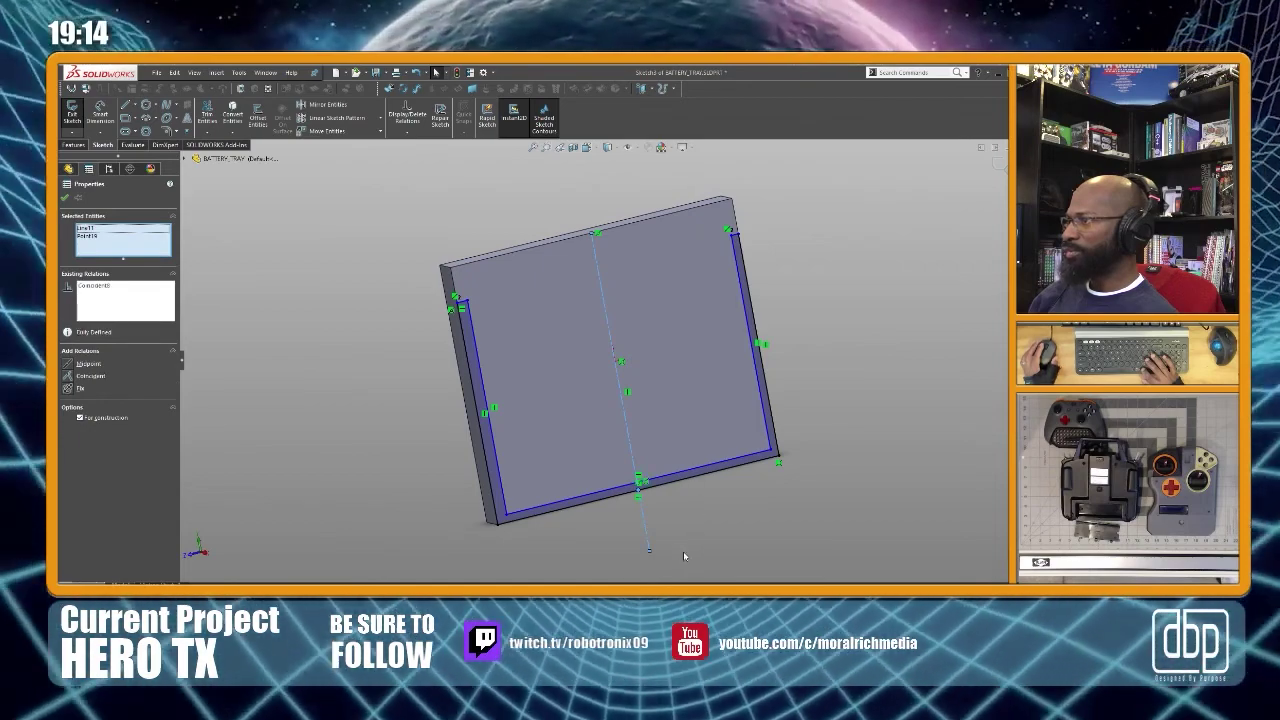
click(683, 551)
Constrain the midpoint of the U-profile's inner bottom line to the construction line, centring the inner outline
click(688, 500)
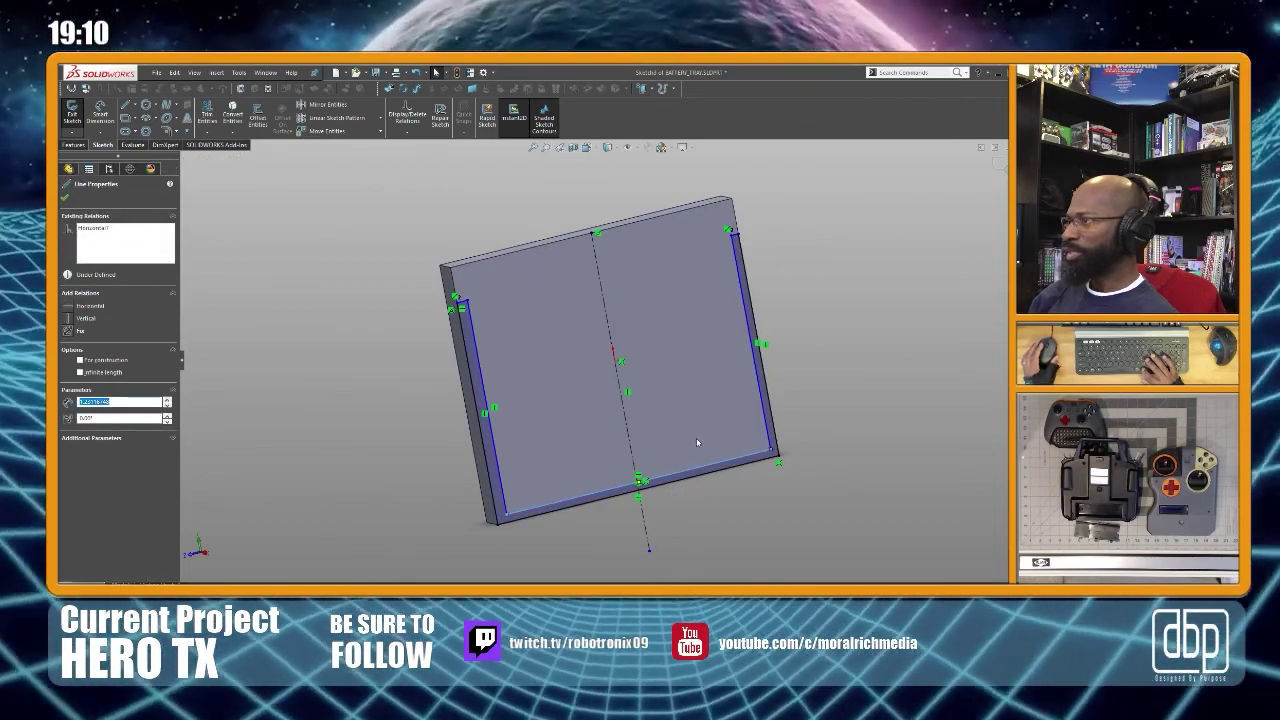
click(630, 443)
ctrl+click(649, 551)
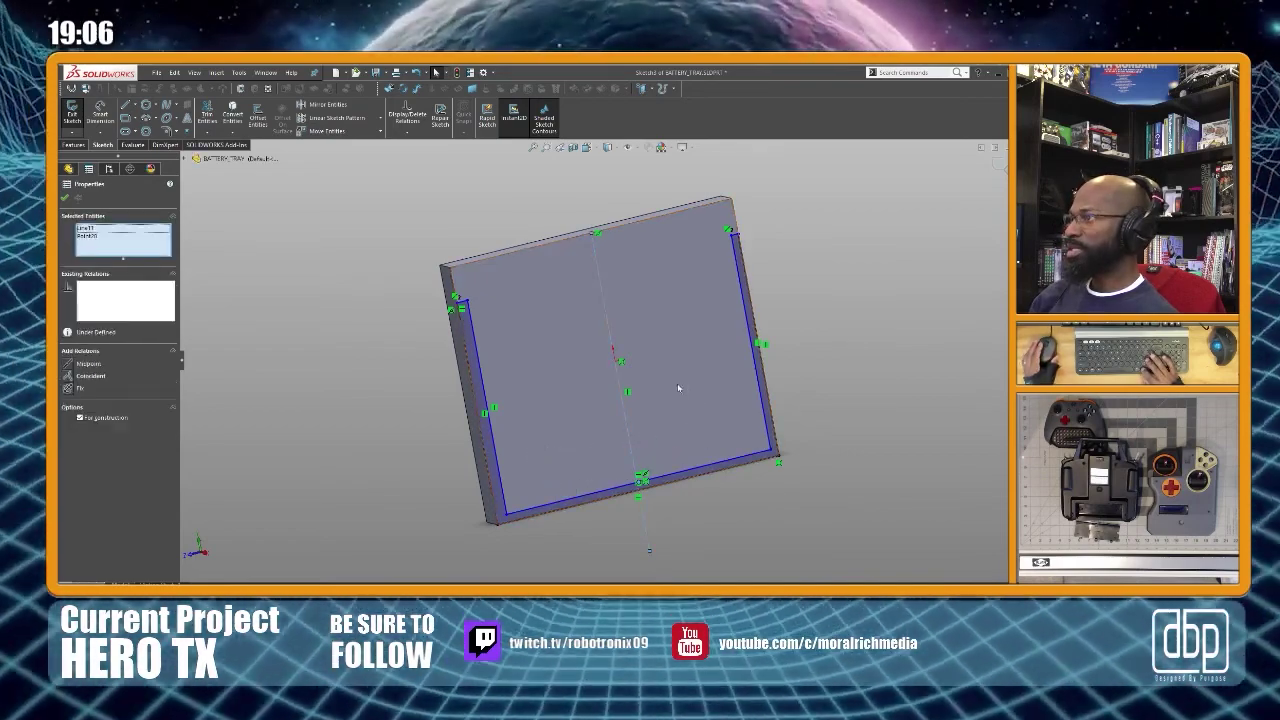
click(671, 390)
click(717, 543)
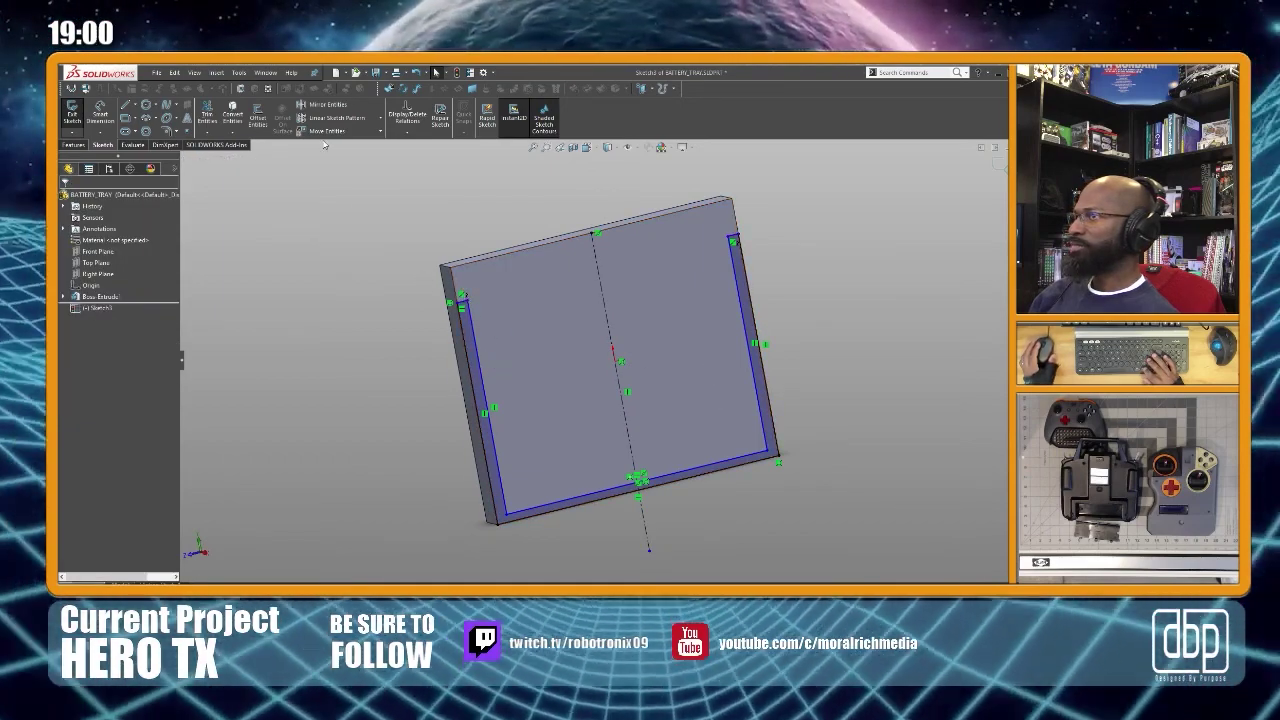
Dimension the thickness of the U-profile's side wall and set it to 0.06 in
click(102, 116)
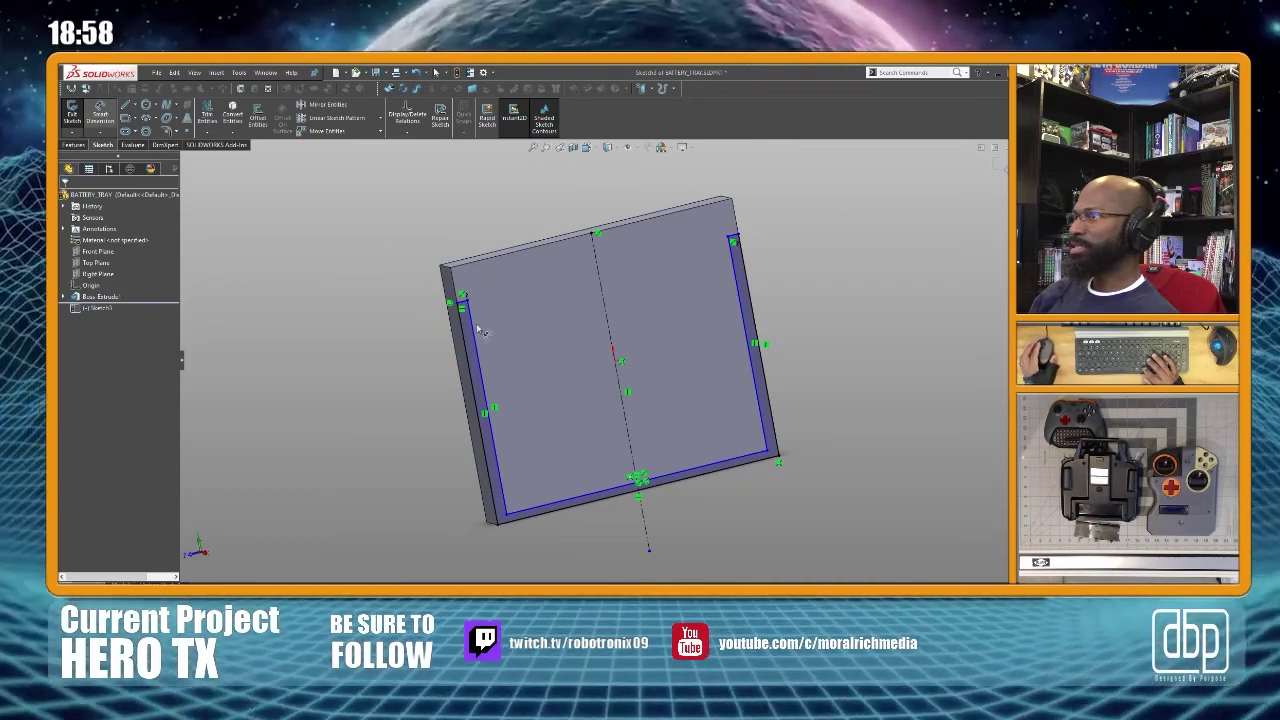
click(463, 300)
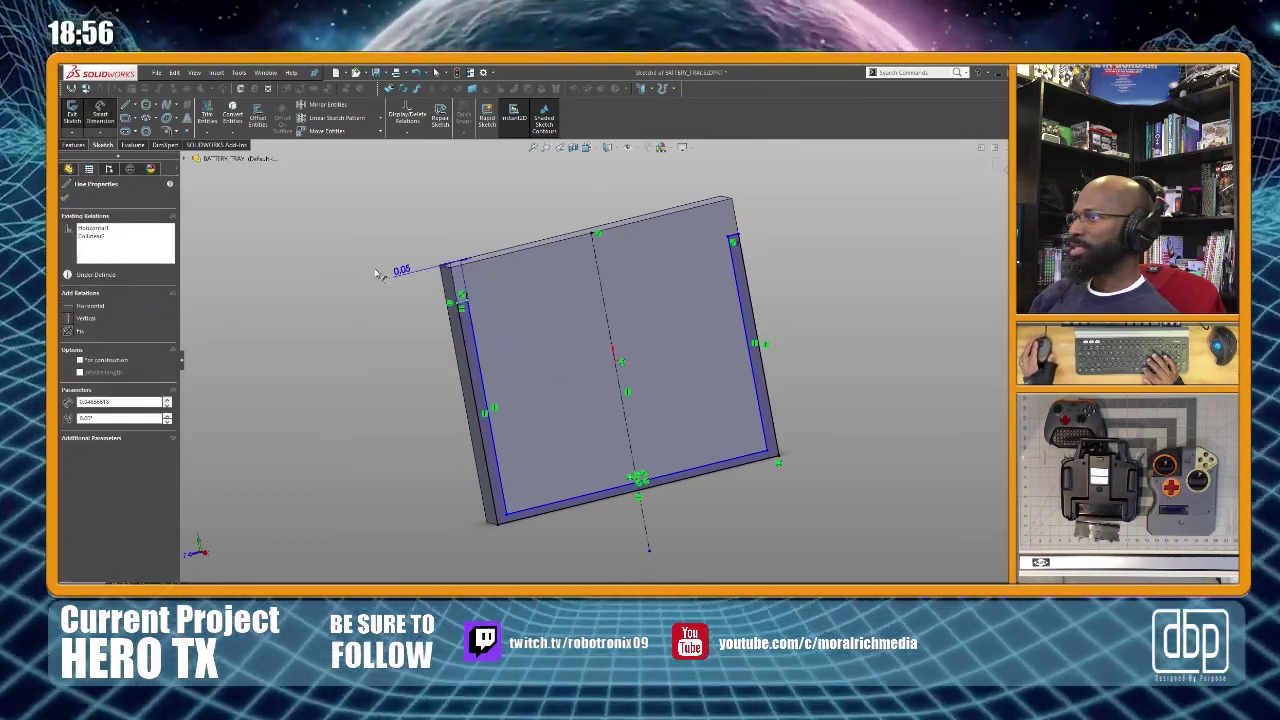
click(376, 268)
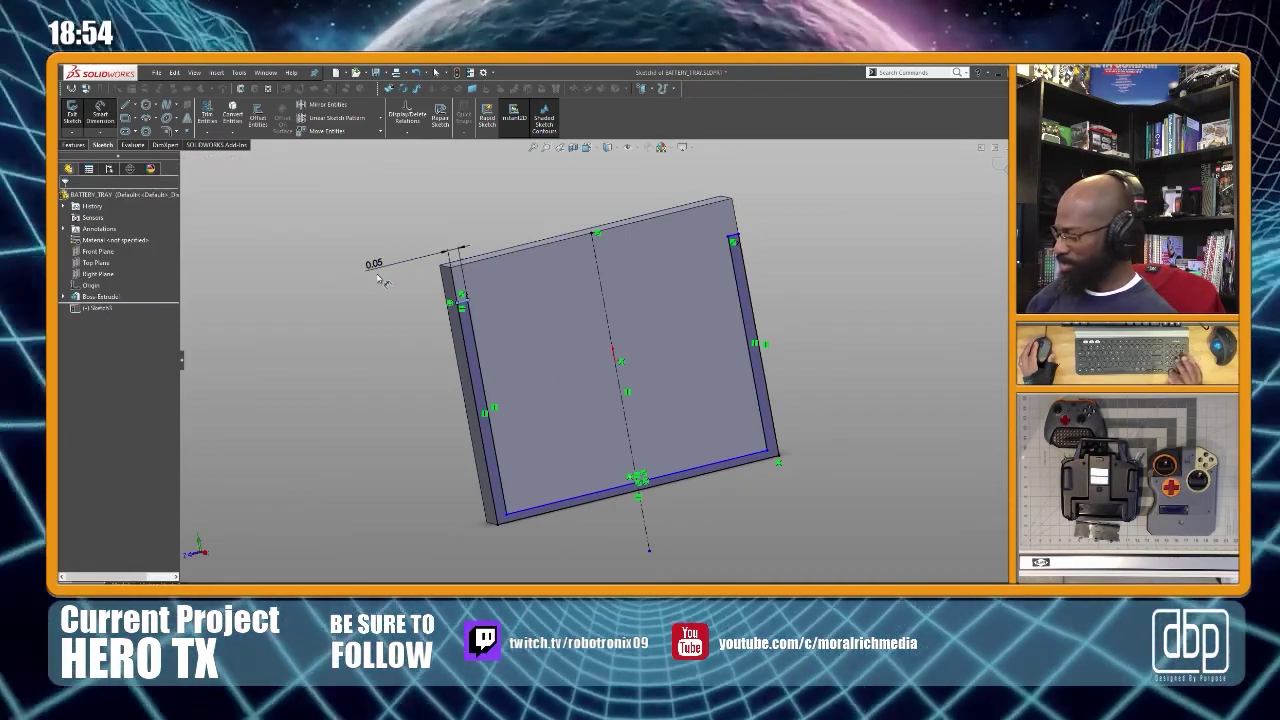
click(374, 263)
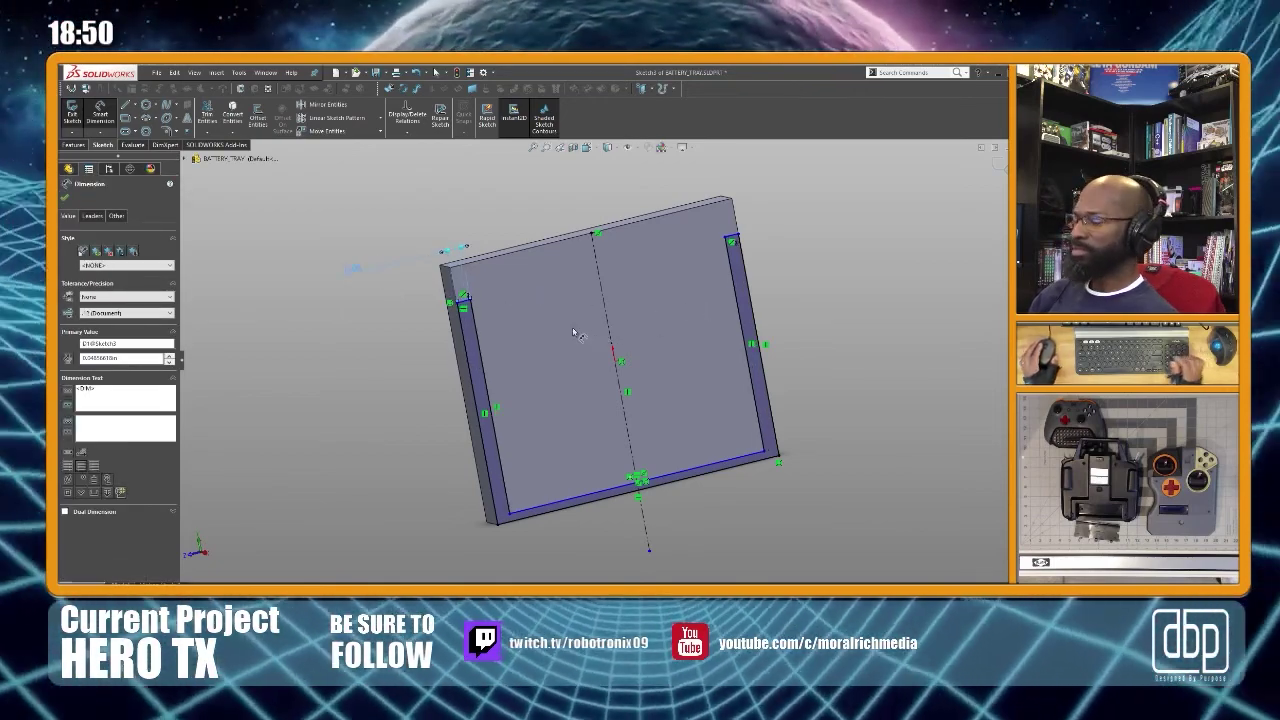
Dimension the thickness of the U-profile's bottom wall, set it to 0.0625 in, and close the sketch
click(718, 477)
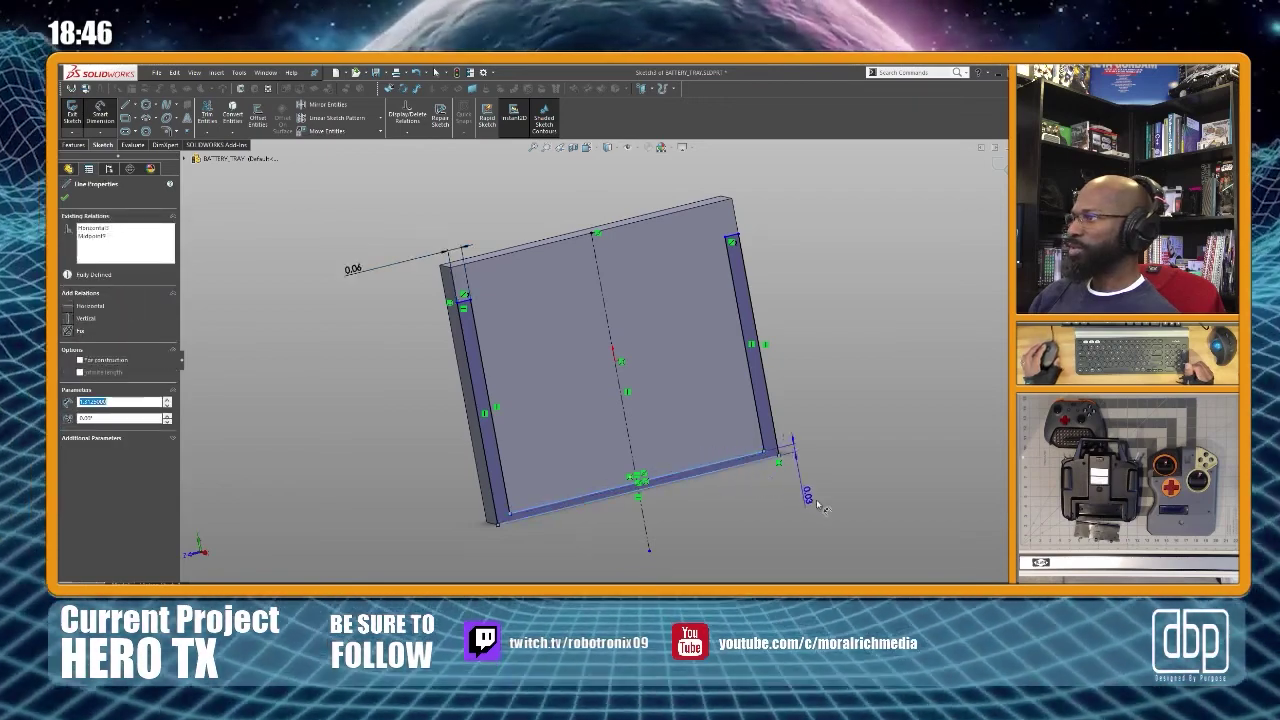
click(826, 511)
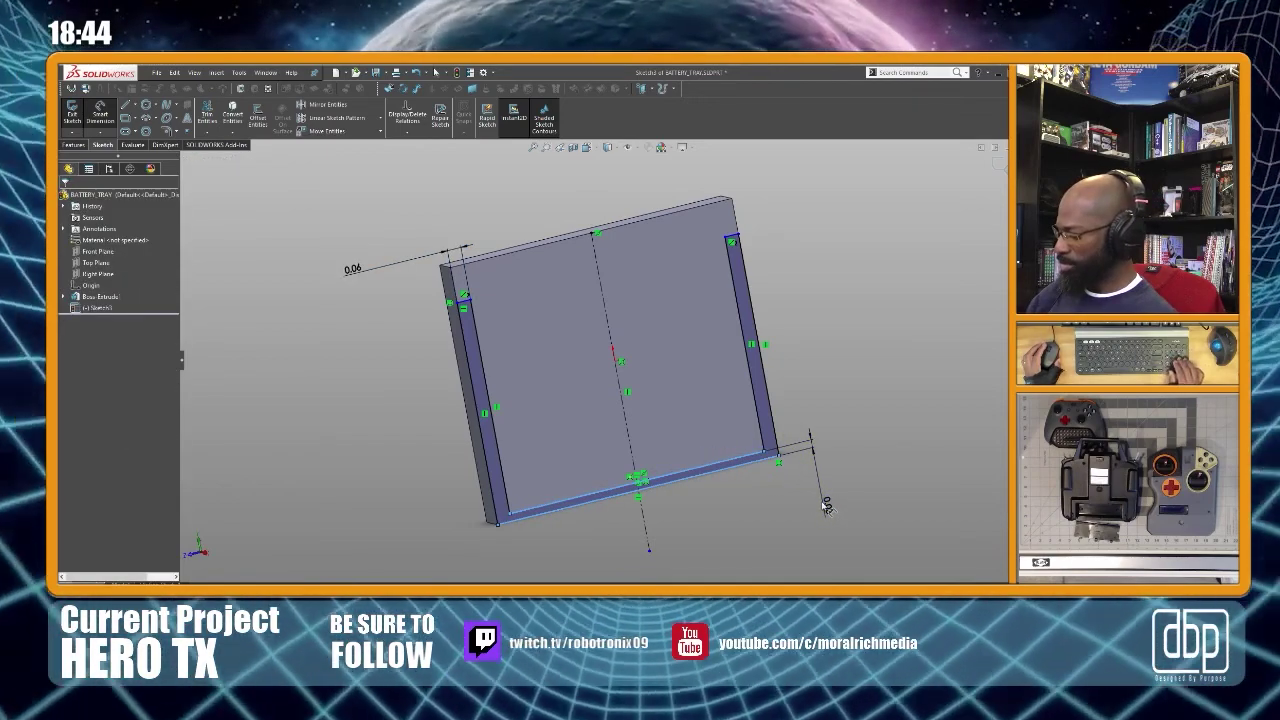
click(826, 507)
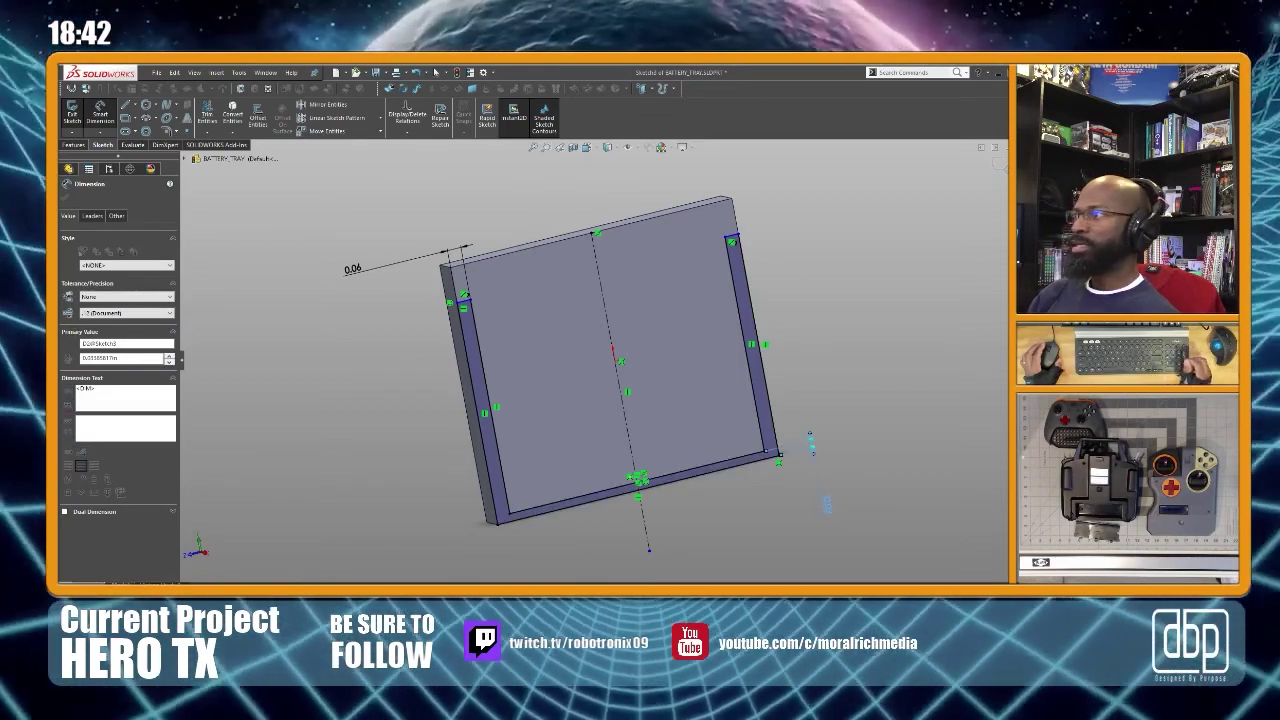
key(Return)
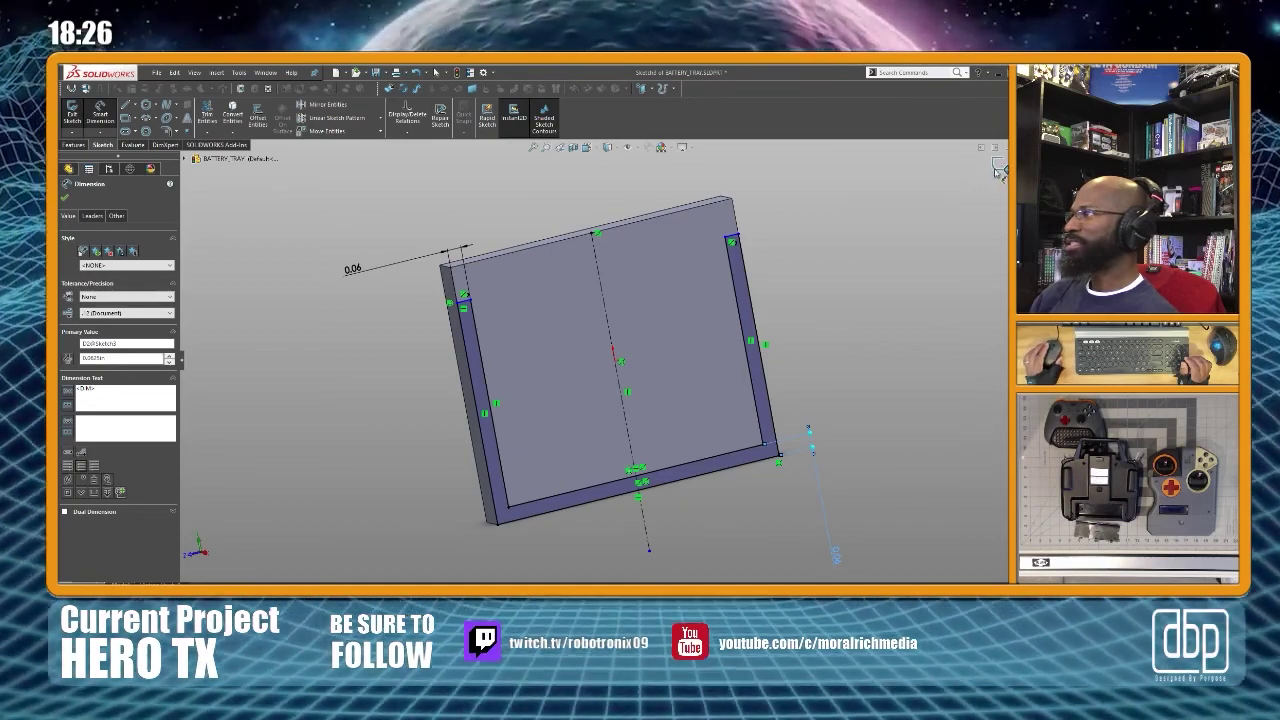
click(995, 167)
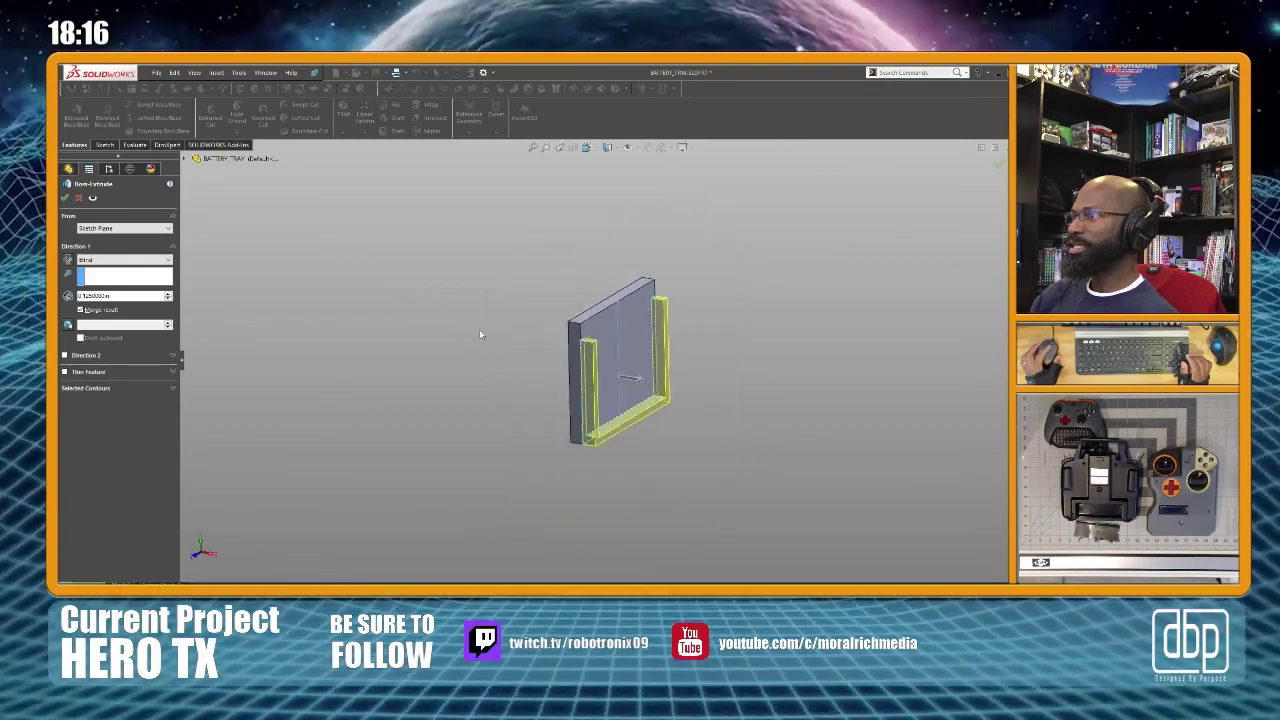
Extrude the U-shaped profile 5 in from the plate, merged with it, to form the tray walls and floor
drag(640, 380, 940, 432)
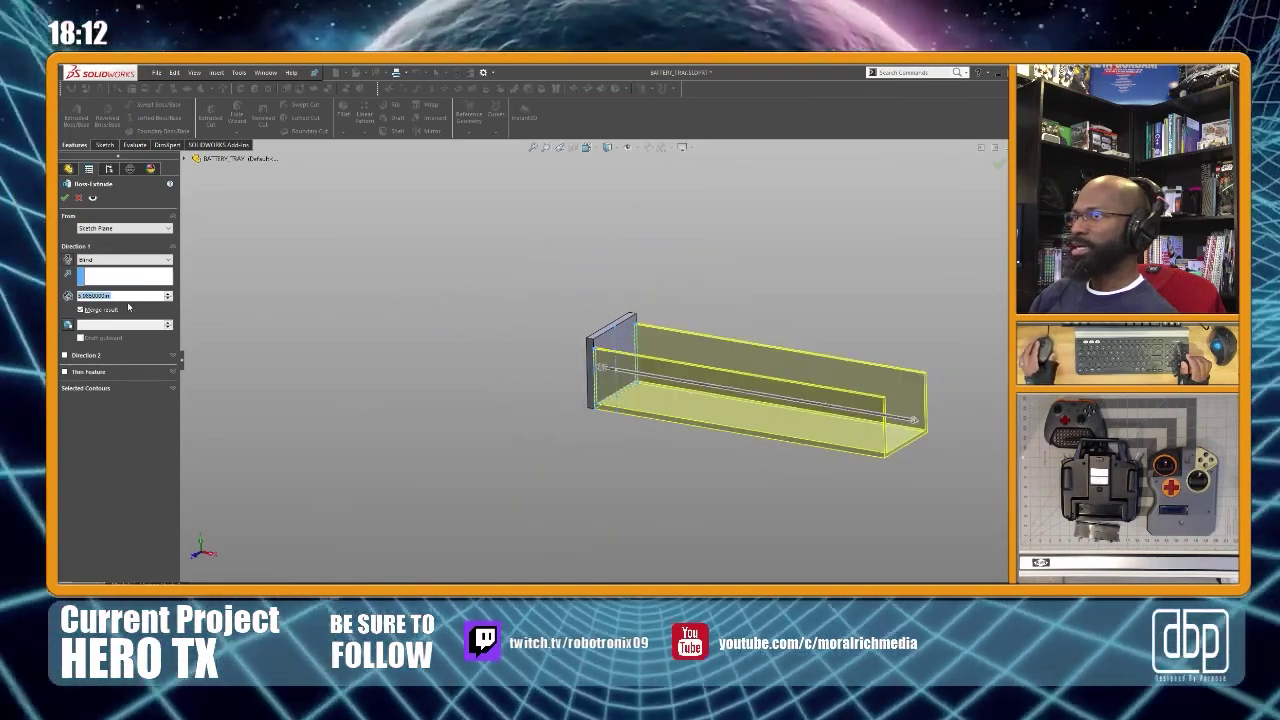
key(Return)
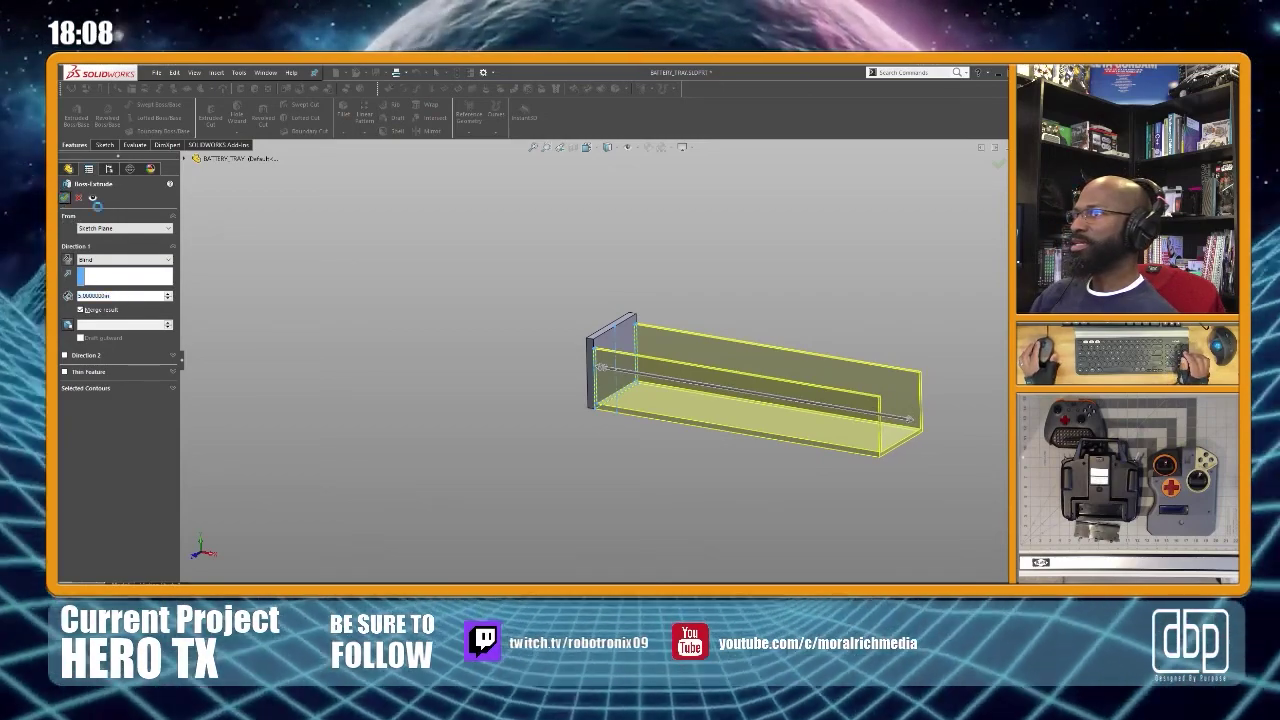
key(Return)
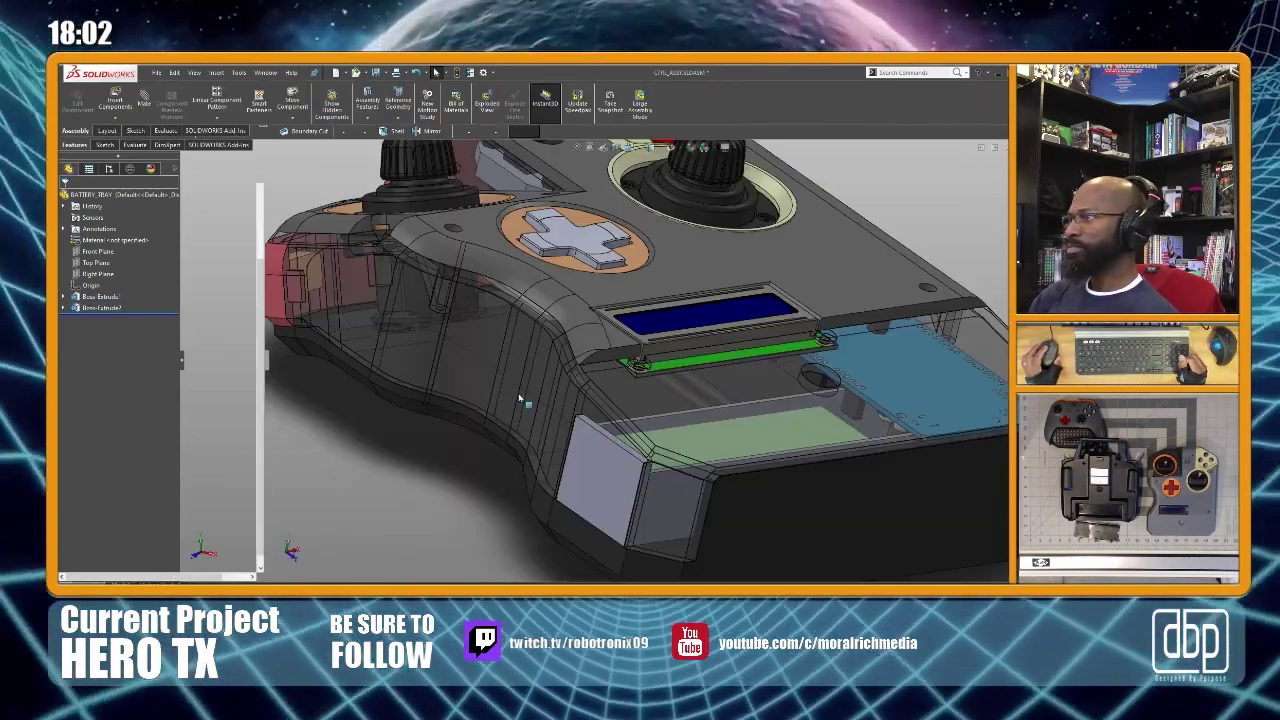
Check the extruded tray's length inside the controller assembly and open the battery tray part from there
scroll(649, 428, up, 3)
middle_drag(693, 380, 597, 383)
scroll(743, 429, down, 5)
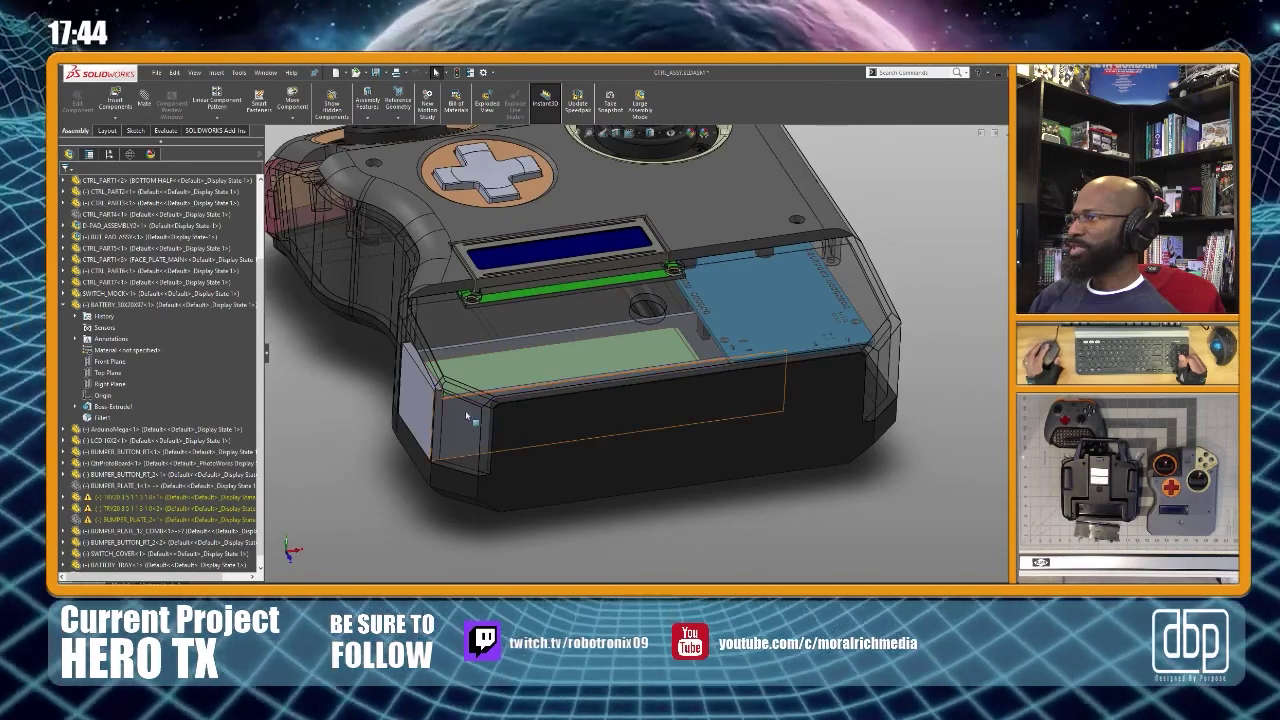
click(463, 427)
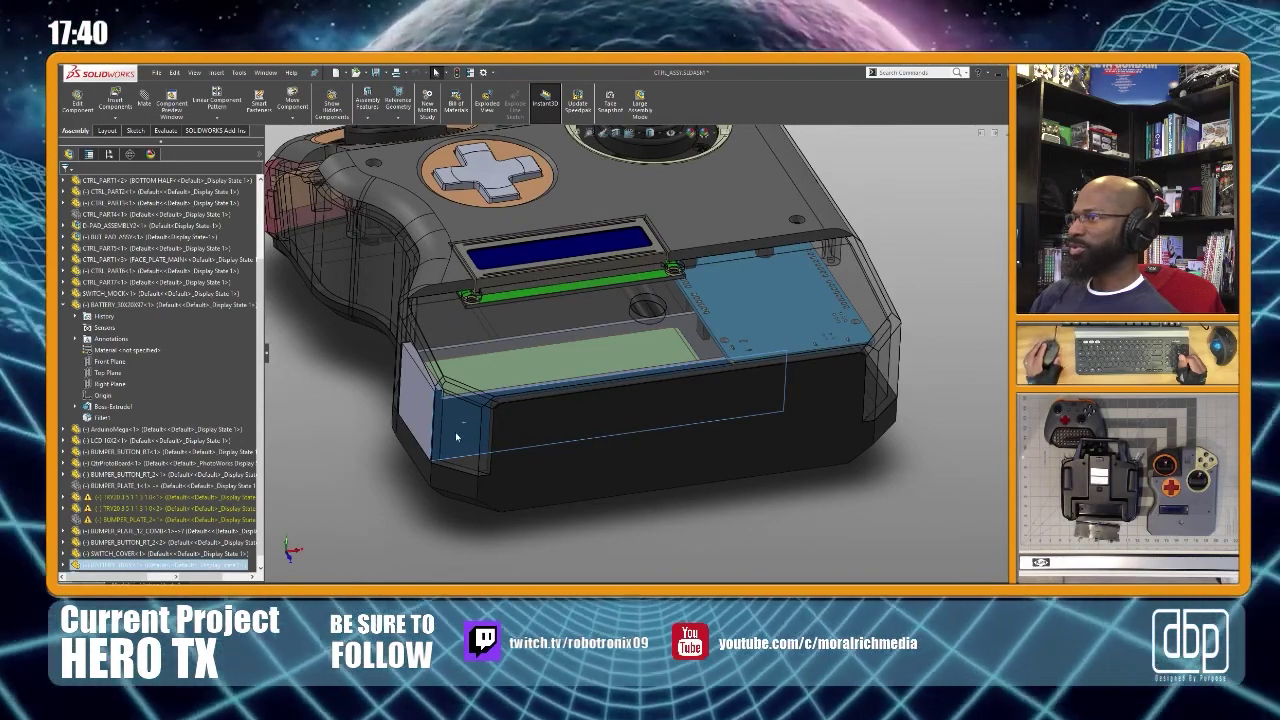
right_drag(455, 432, 437, 424)
scroll(615, 368, down, 4)
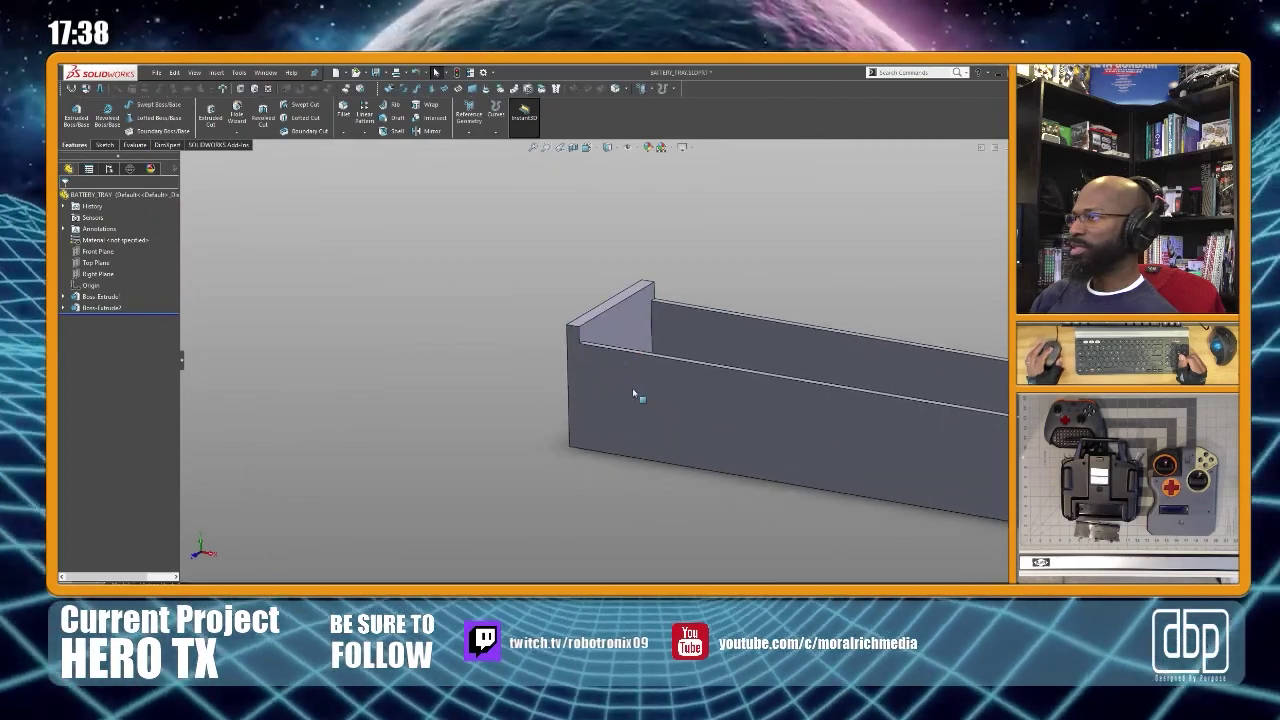
Edit the U-shaped wall extrusion and set its depth to 4 in
click(98, 309)
click(98, 309)
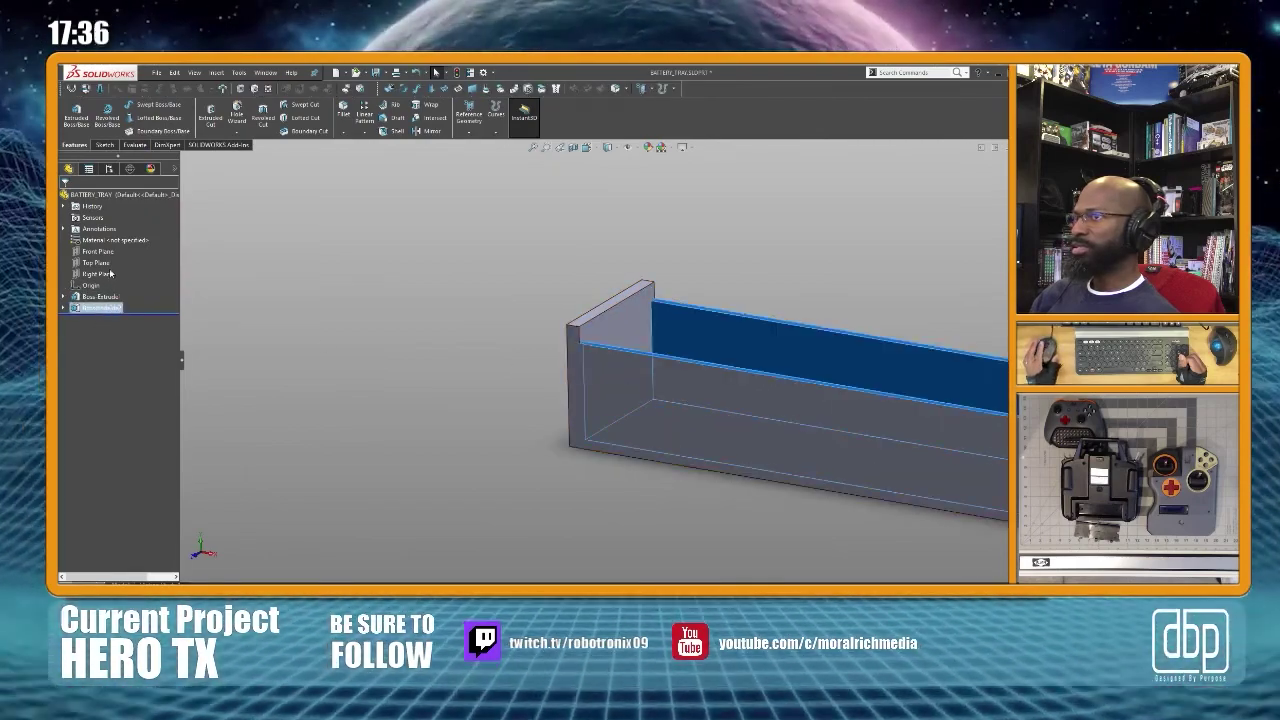
click(107, 275)
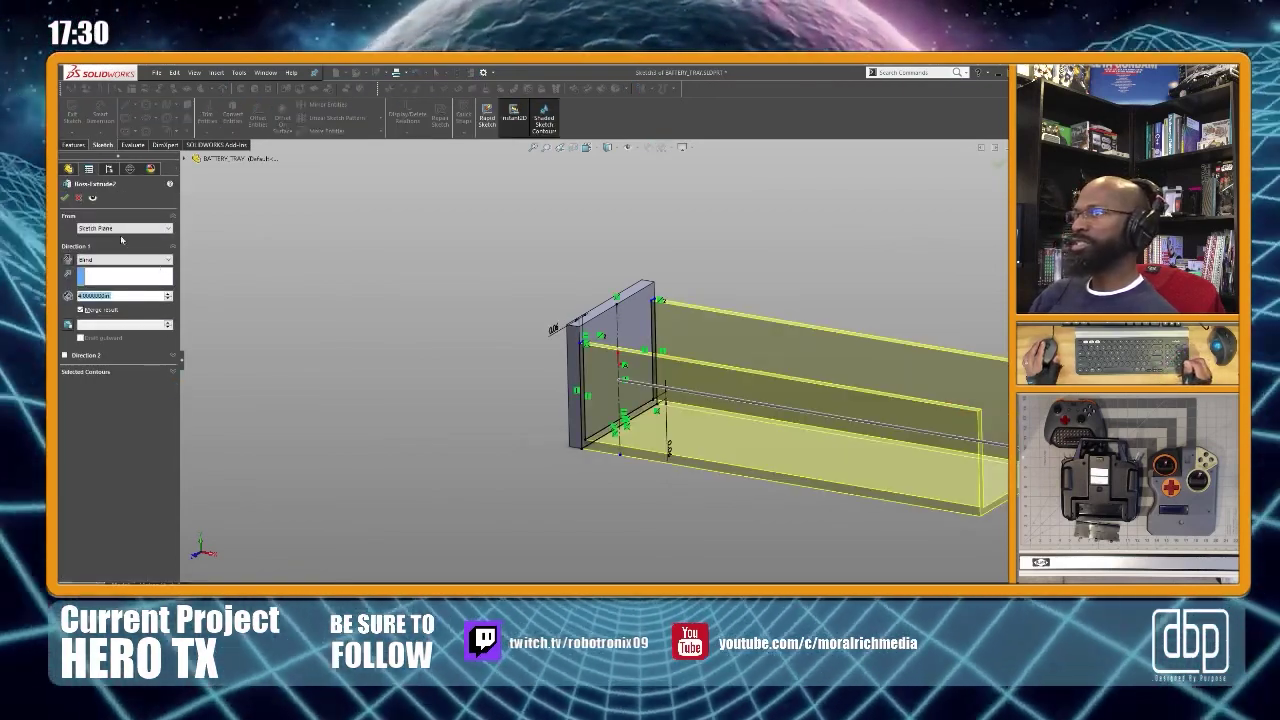
click(65, 198)
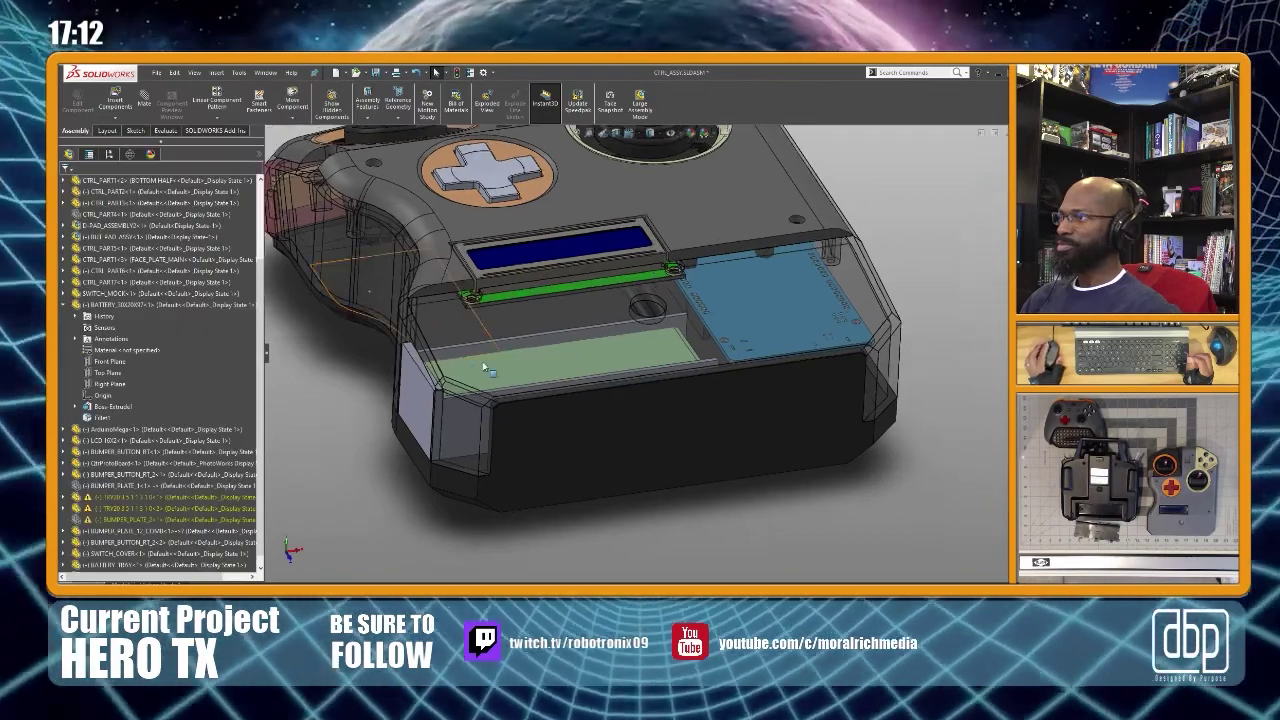
Examine in the controller assembly how the tray's walls sit around the battery and against the housing and circuit board
scroll(494, 358, up, 2)
middle_drag(487, 347, 604, 366)
scroll(715, 345, down, 3)
scroll(622, 357, up, 2)
scroll(604, 366, up, 2)
scroll(595, 430, down, 2)
mouse_move(595, 430)
middle_down()
mouse_move(552, 447)
mouse_move(590, 438)
middle_up()
scroll(552, 447, up, 2)
scroll(570, 442, down, 2)
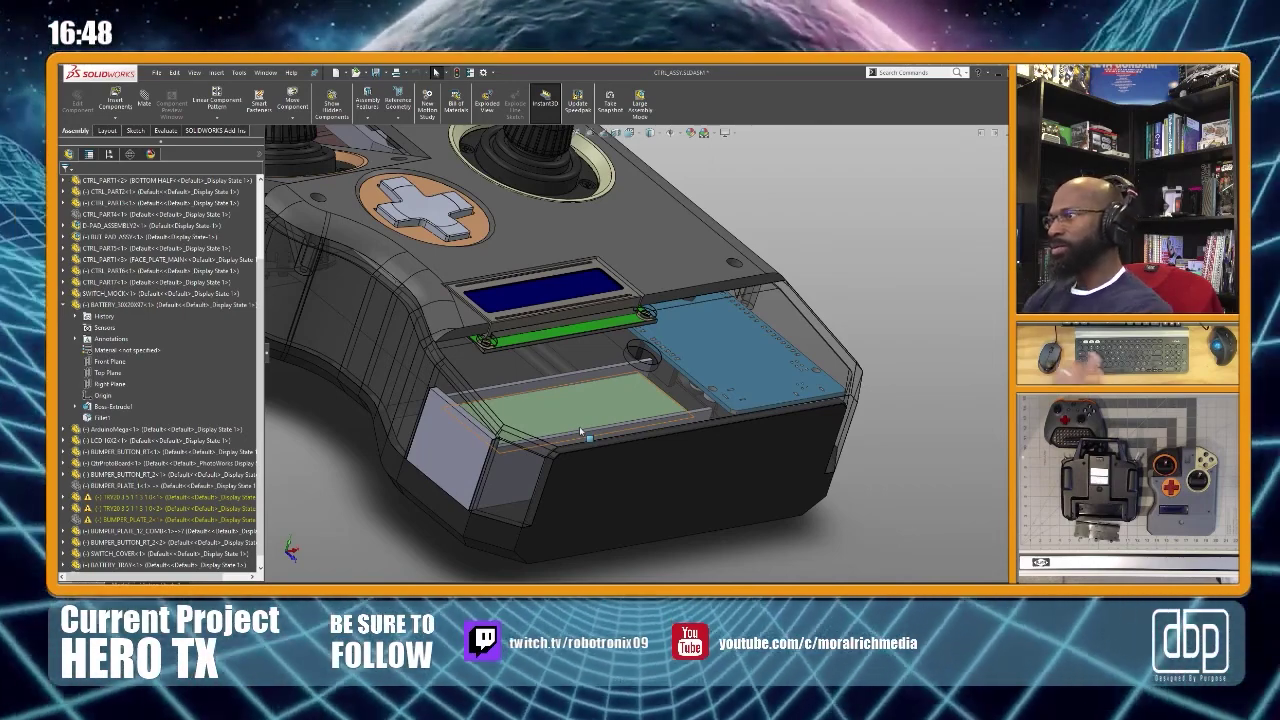
scroll(570, 418, down, 2)
middle_drag(510, 485, 577, 432)
scroll(535, 457, down, 2)
scroll(537, 457, down, 1)
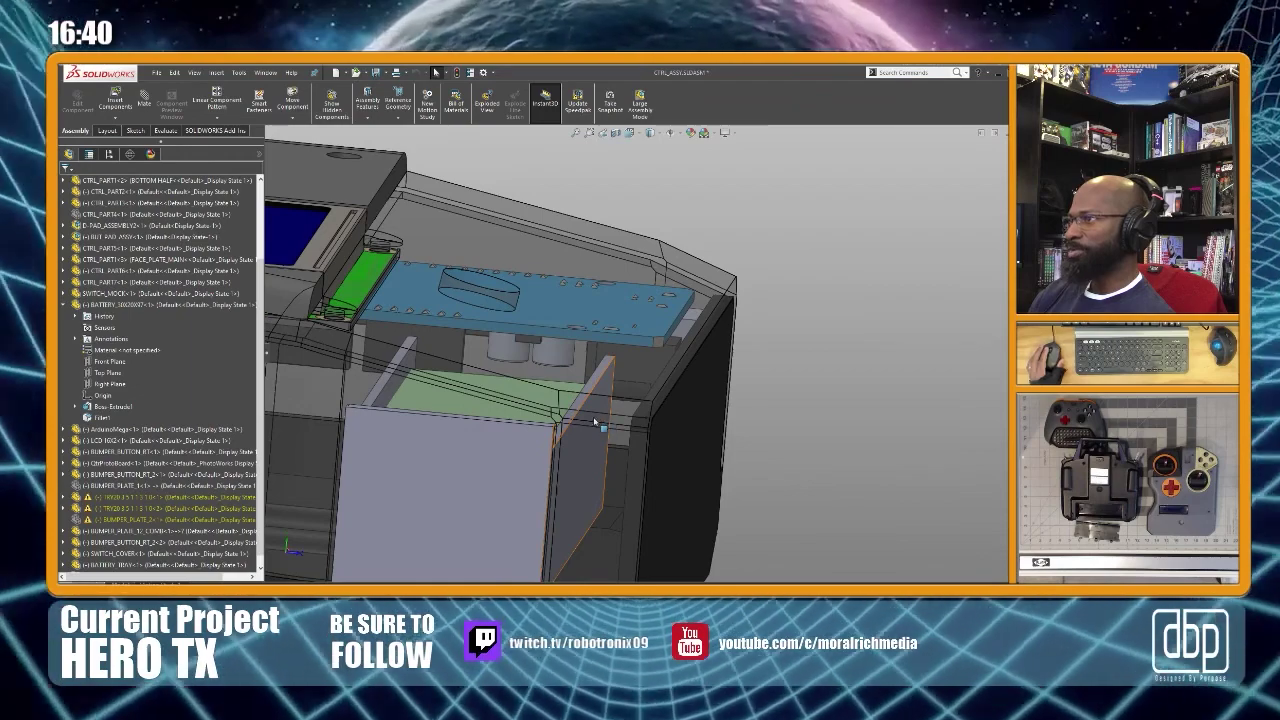
middle_drag(579, 418, 514, 434)
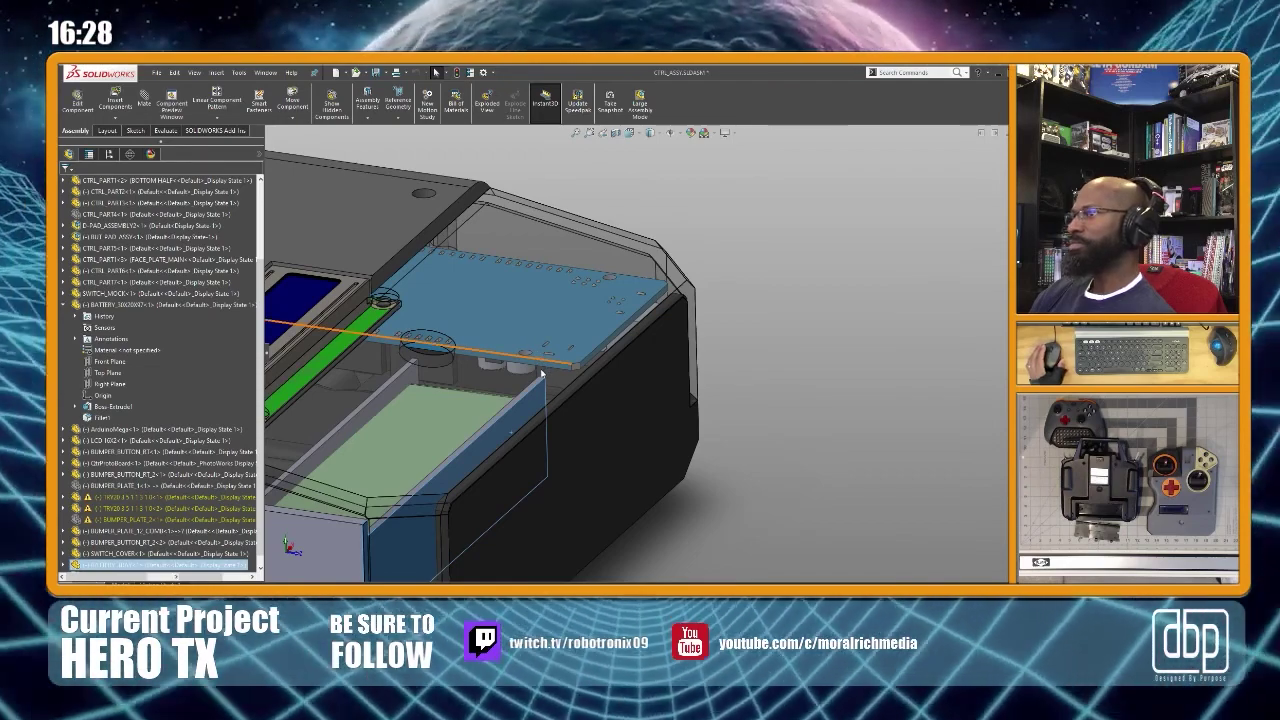
In the battery tray part, sketch a full-length rectangle about 0.08 in tall along the upper edge of the outer side face
click(542, 374)
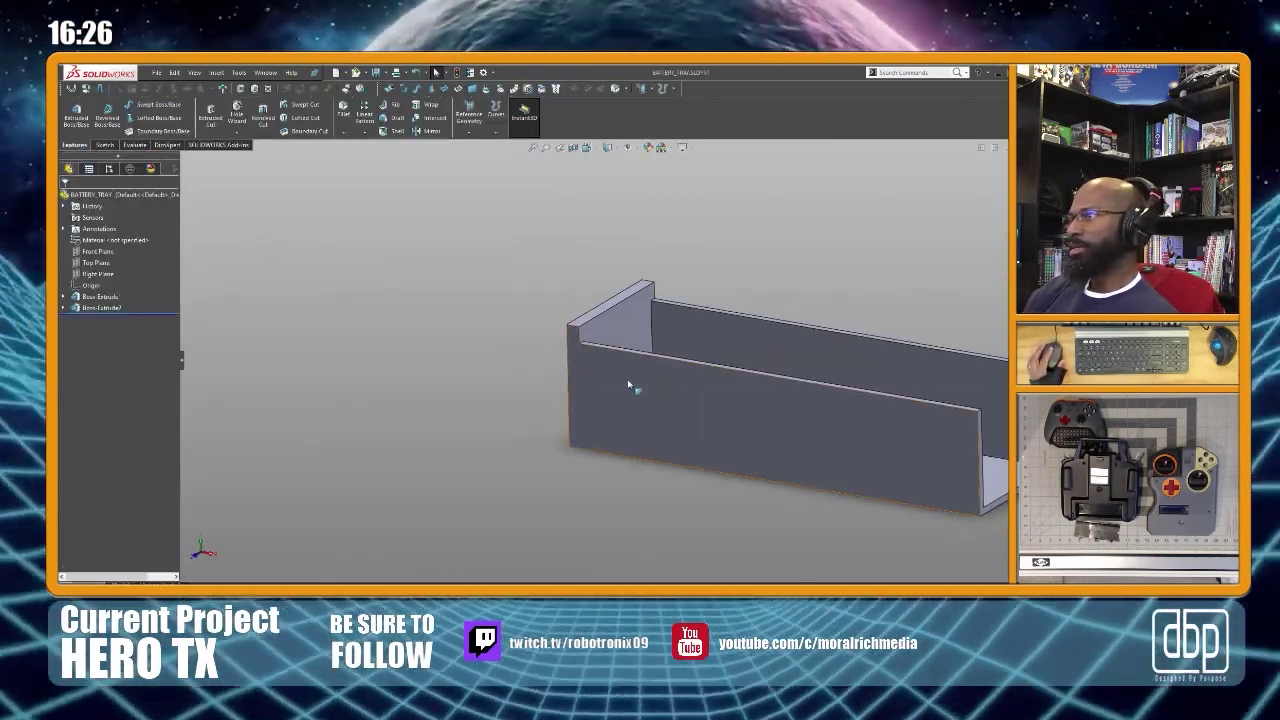
middle_drag(734, 410, 754, 366)
scroll(737, 431, down, 5)
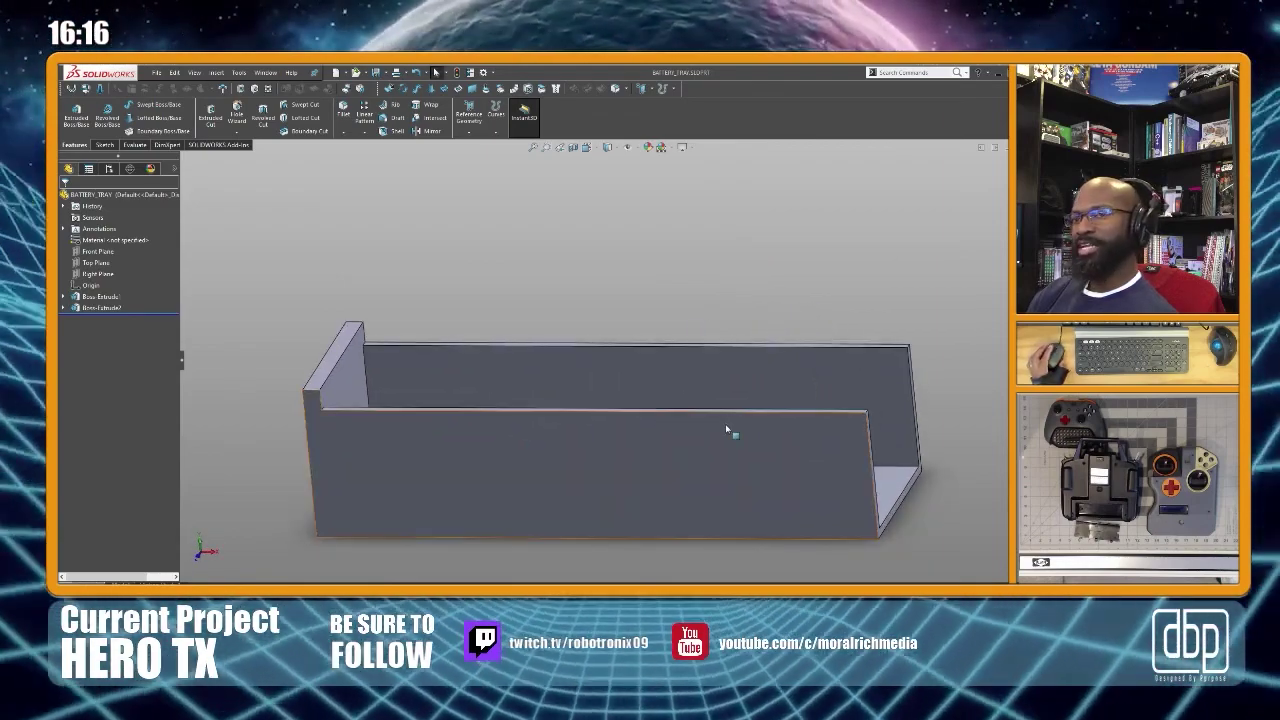
click(682, 432)
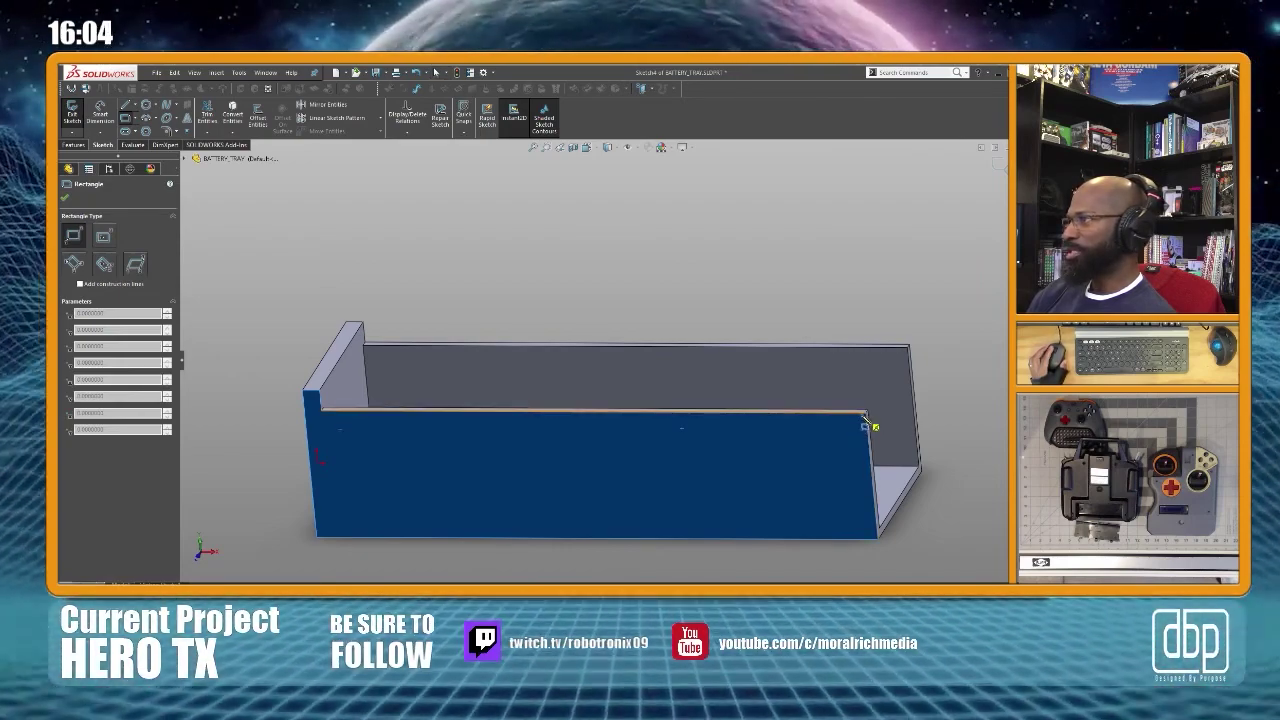
scroll(868, 418, down, 3)
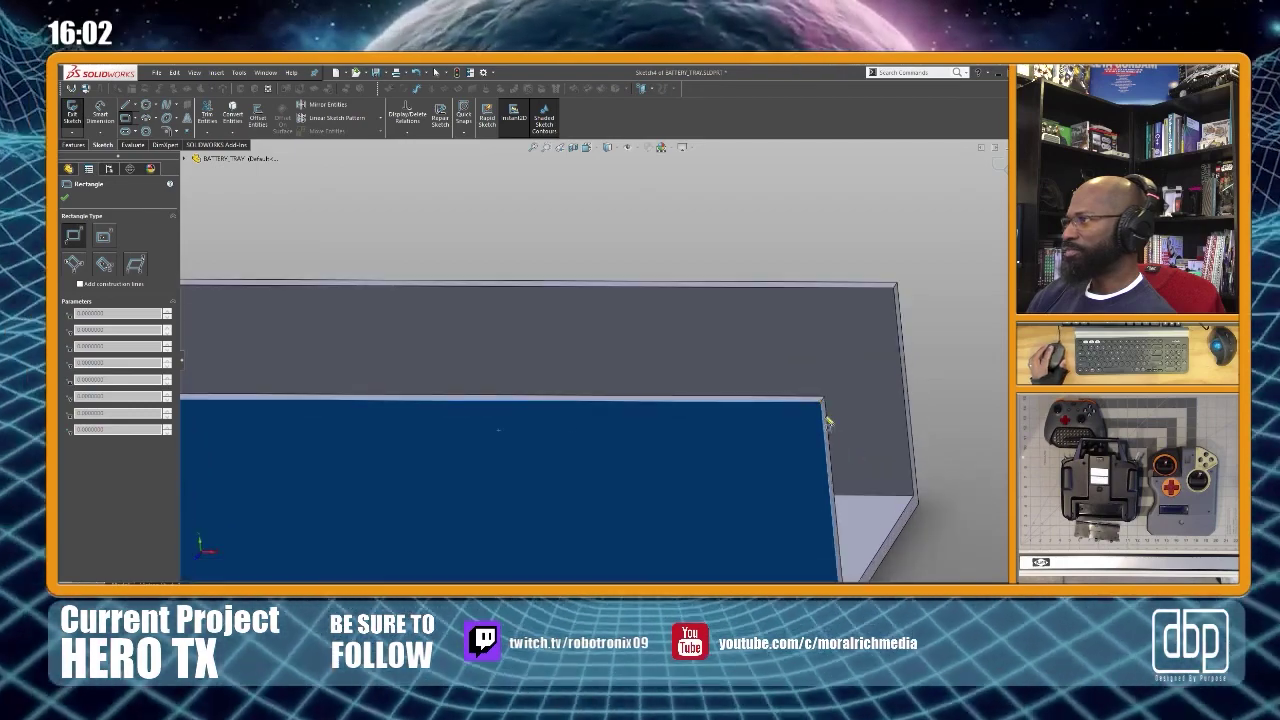
scroll(822, 410, up, 5)
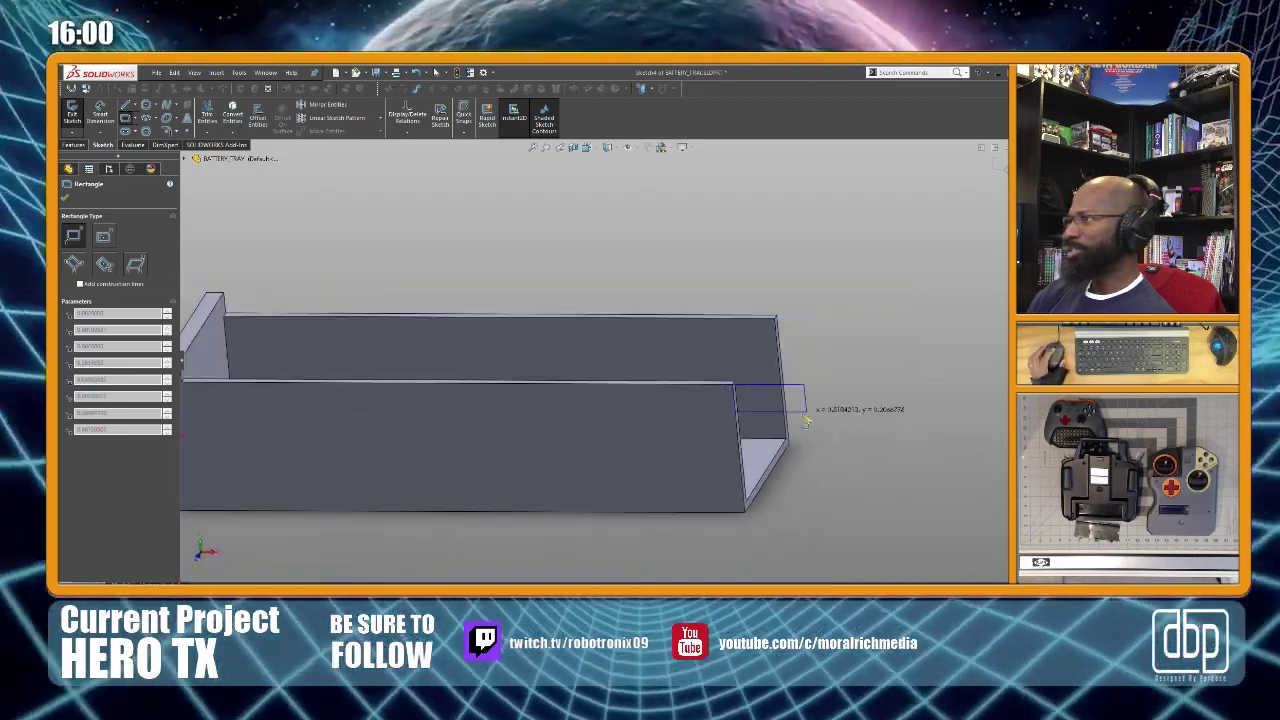
scroll(255, 398, down, 3)
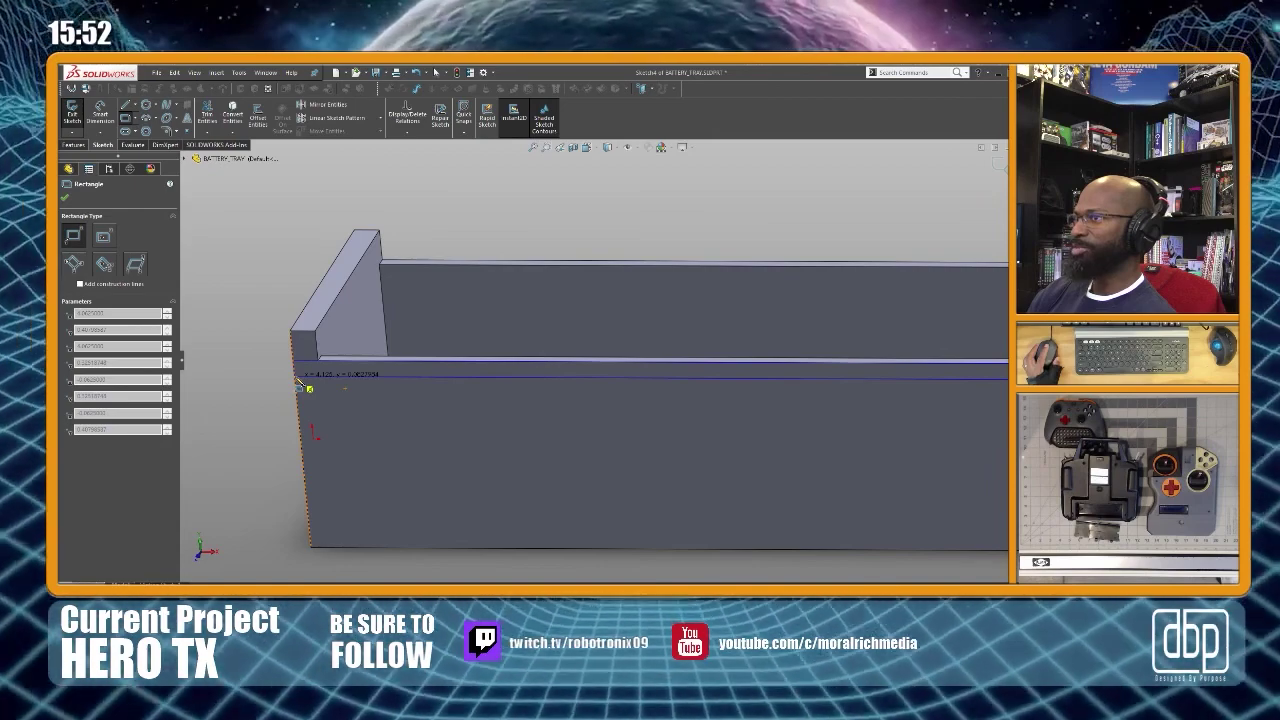
click(299, 378)
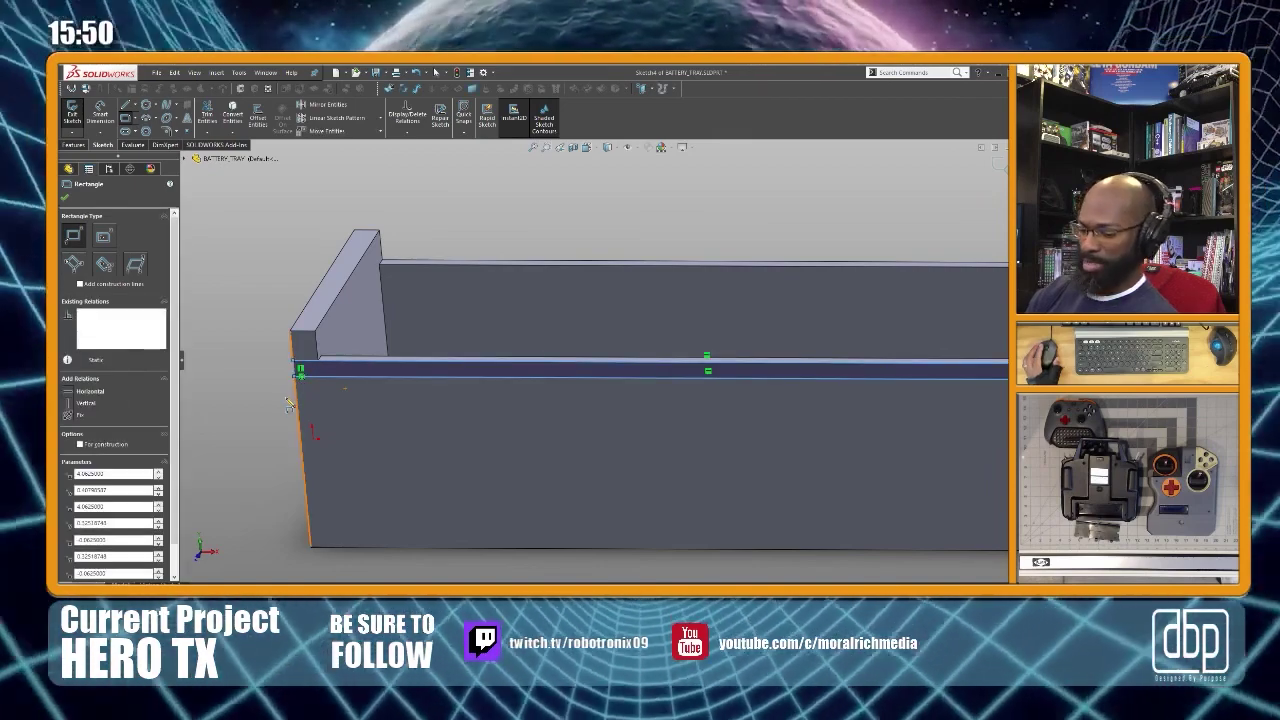
key(Escape)
Dimension the height of the thin rectangle at the tray's open end and set it to 3/32 in
scroll(545, 424, up, 3)
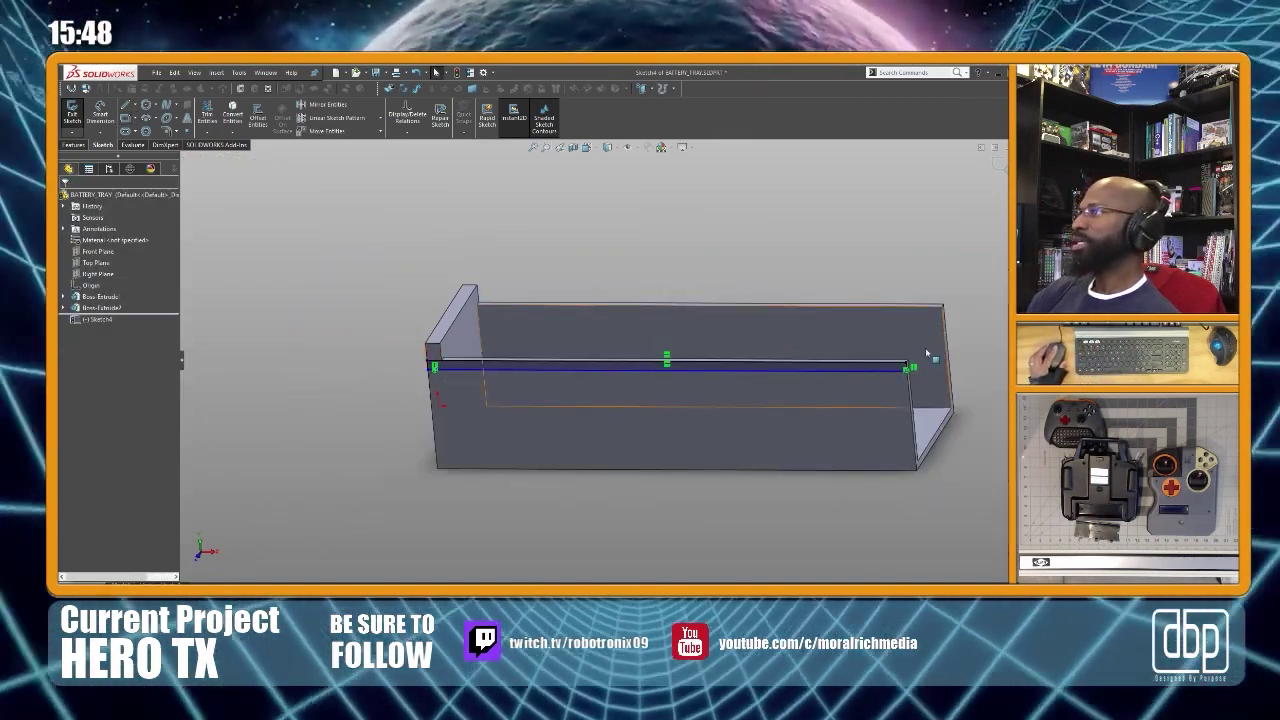
scroll(932, 352, down, 3)
scroll(846, 381, down, 1)
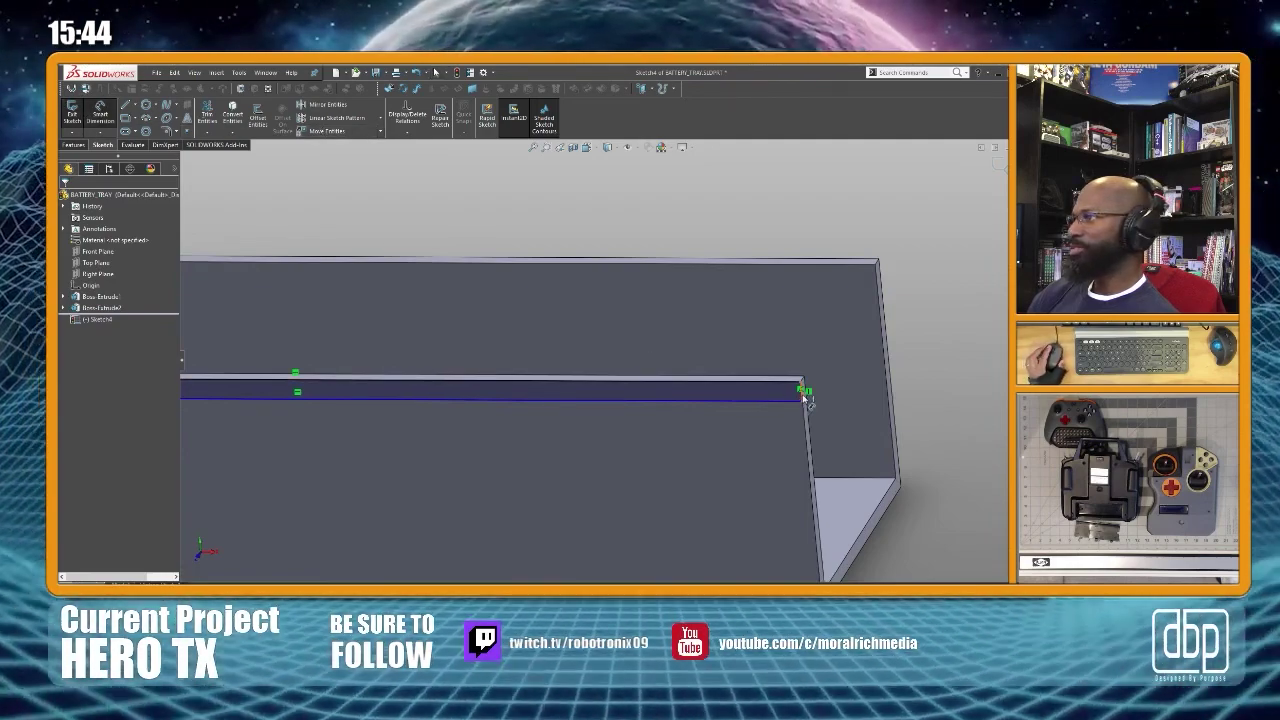
key(Escape)
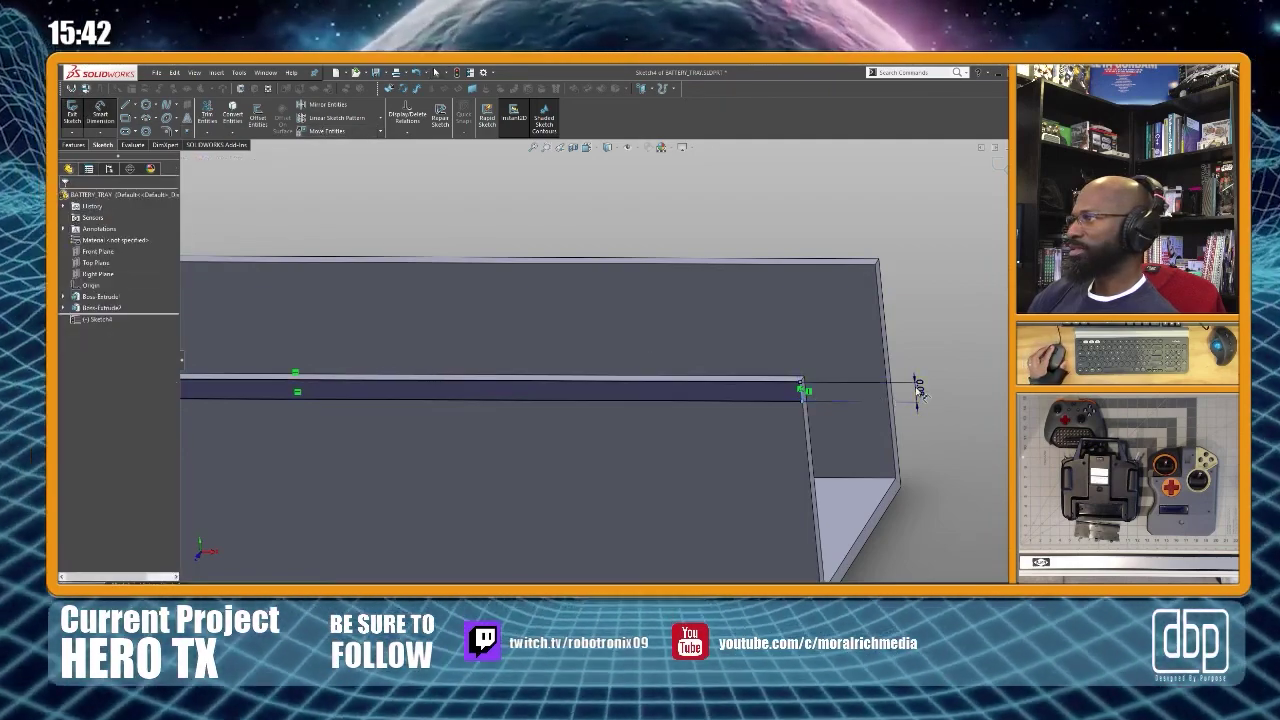
click(919, 391)
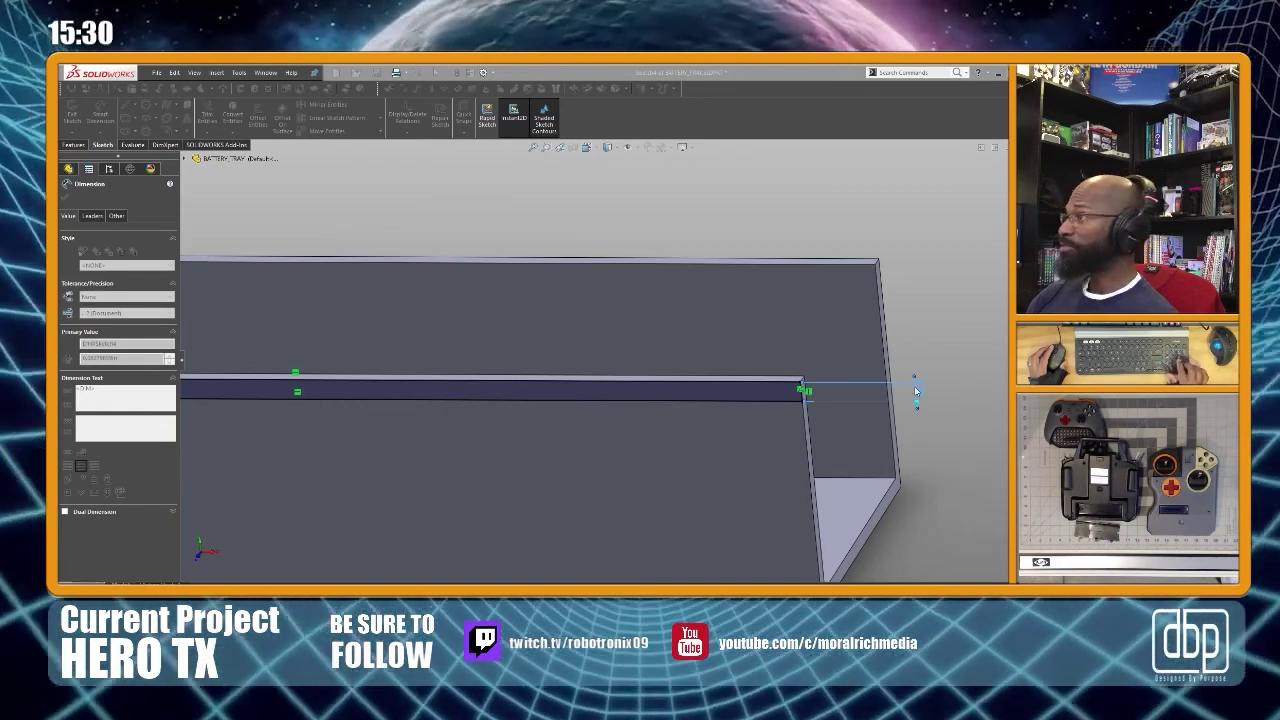
text(3/32)
key(Return)
Extrude the thin rectangle 0.1875 in outward from the tray's side wall to form a full-length rail
scroll(620, 385, up, 3)
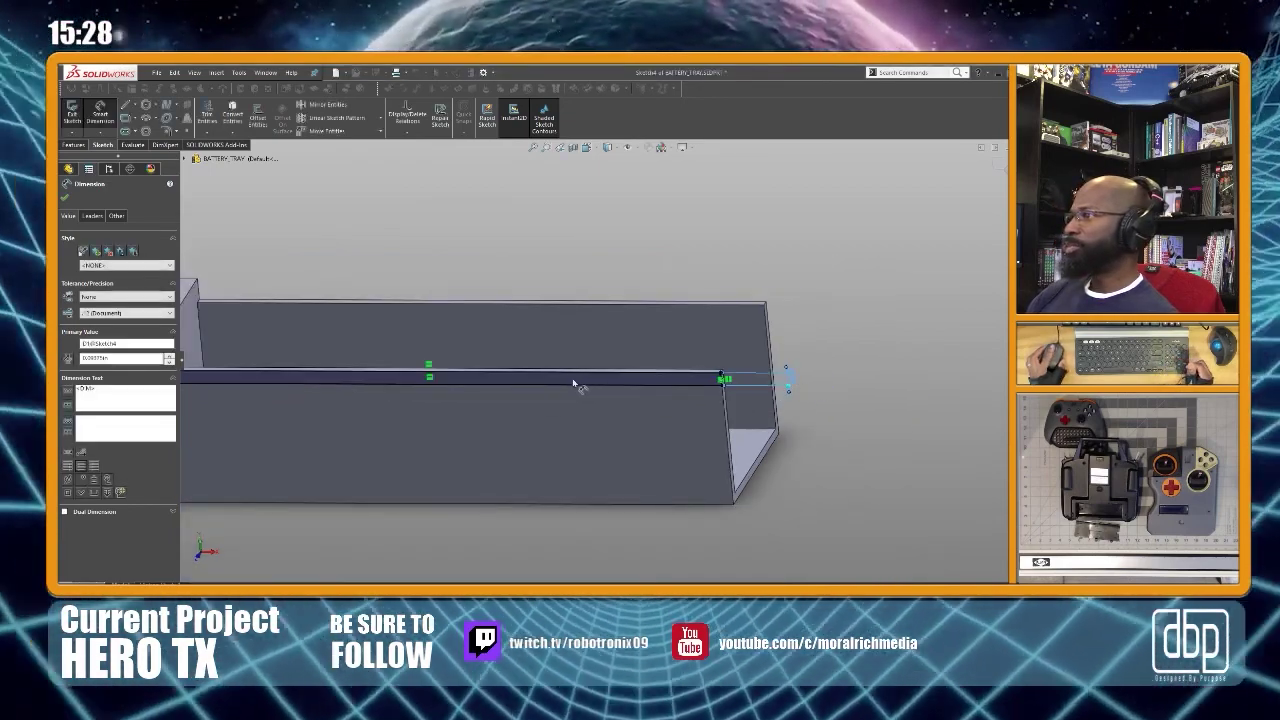
scroll(327, 308, up, 2)
scroll(334, 352, down, 2)
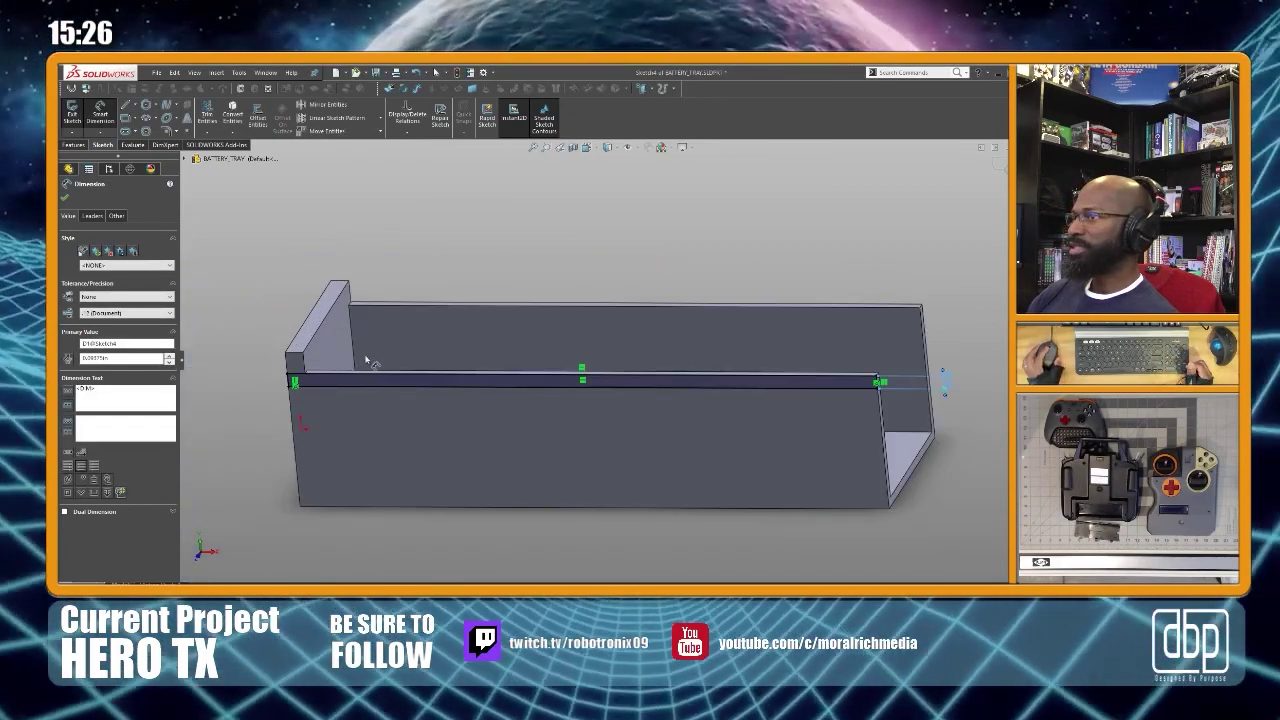
click(74, 145)
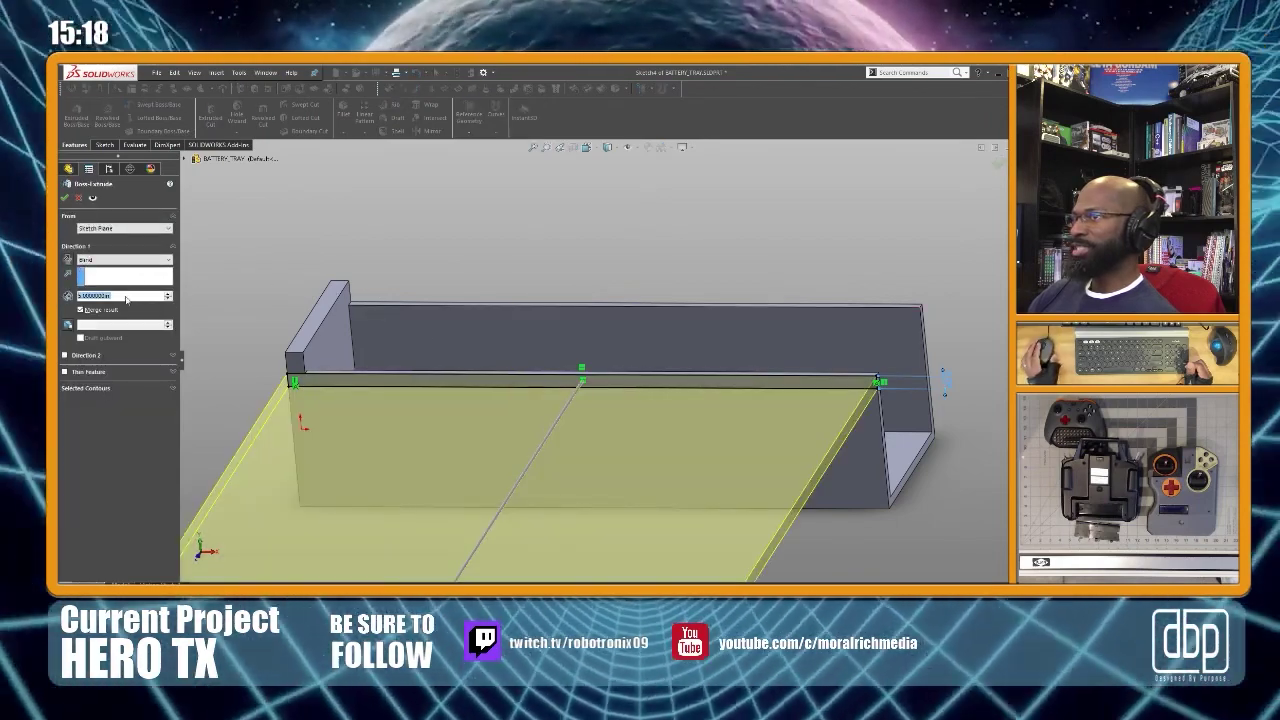
text(.)
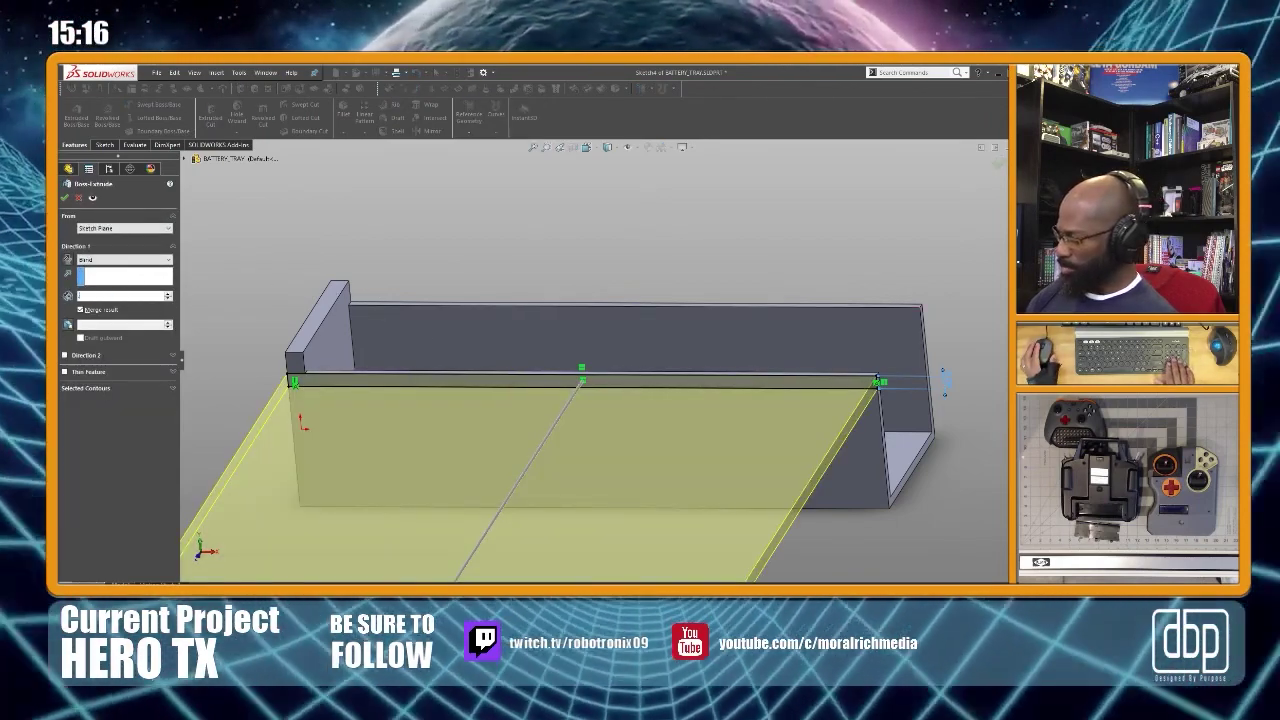
text(18)
key(Return)
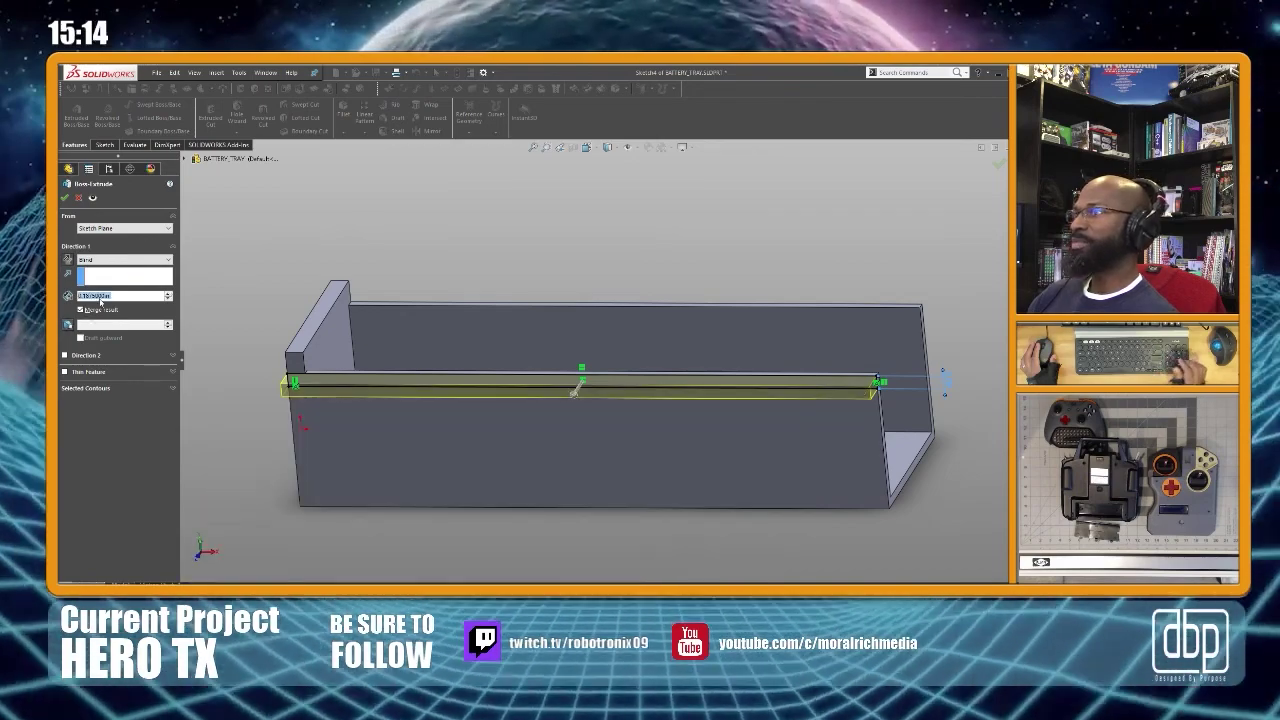
click(65, 197)
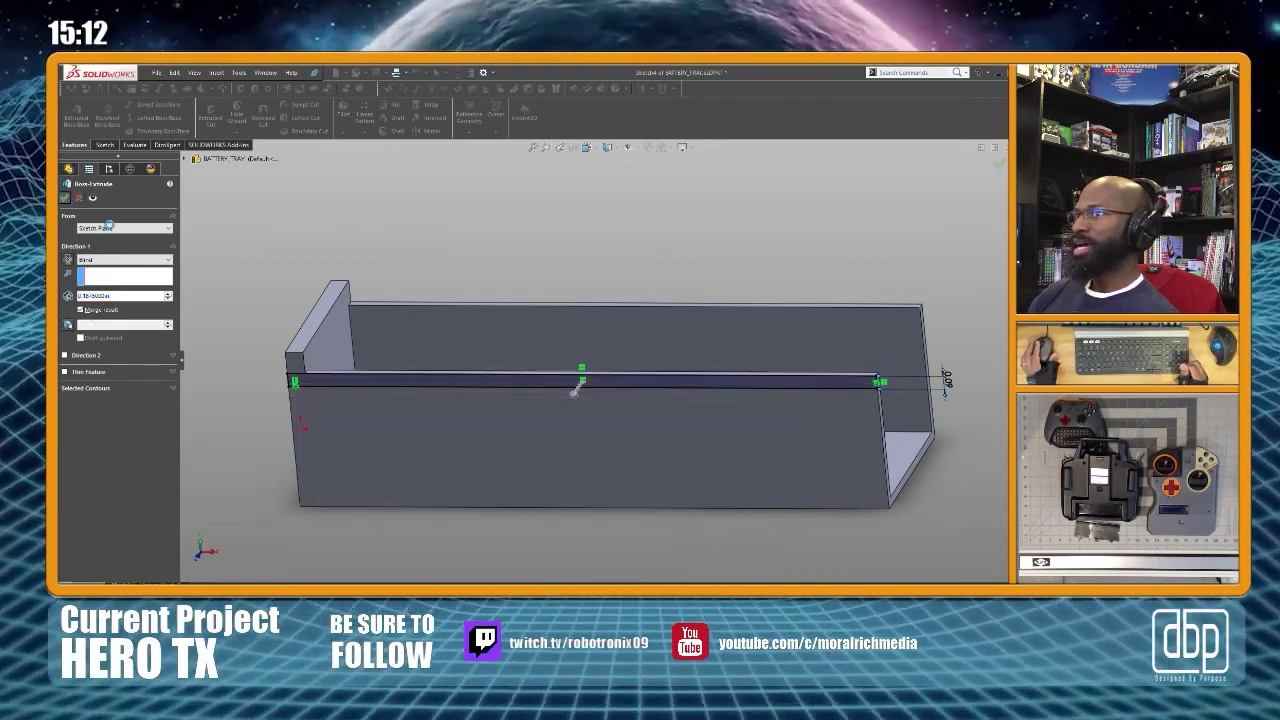
Mirror the side rail extrusion about the Front Plane onto the tray's opposite wall
middle_drag(693, 287, 509, 244)
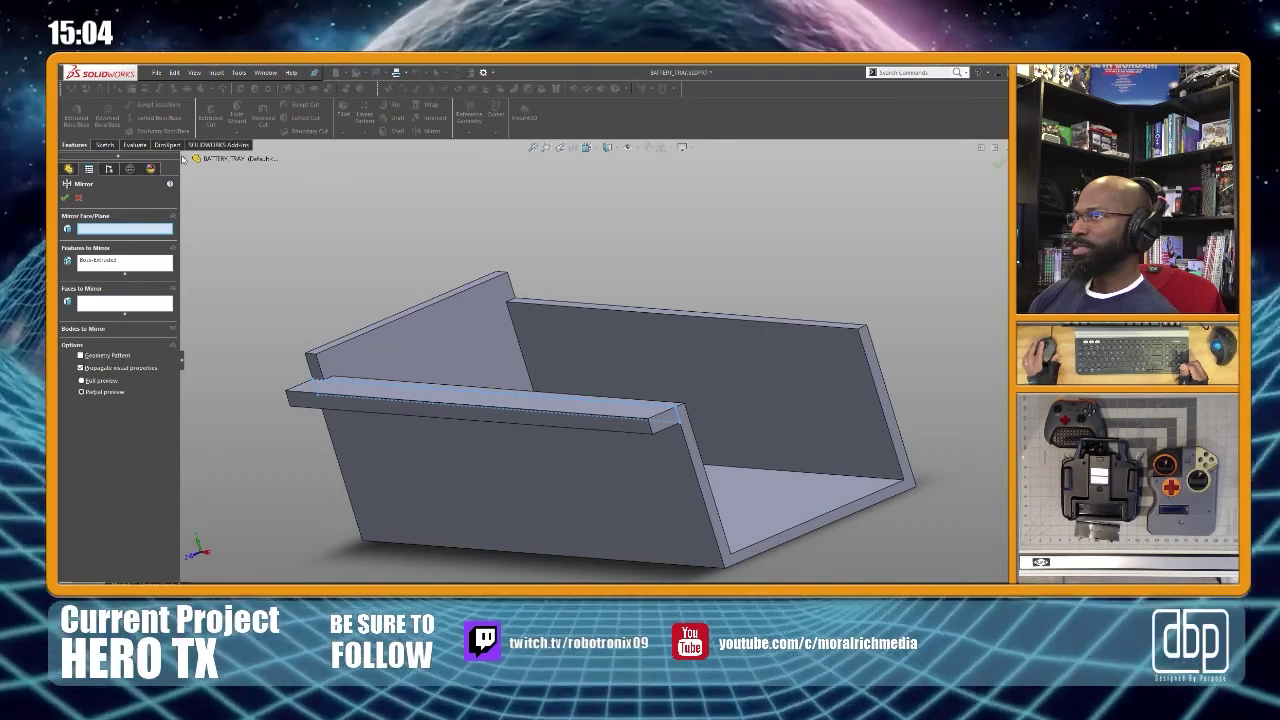
click(195, 158)
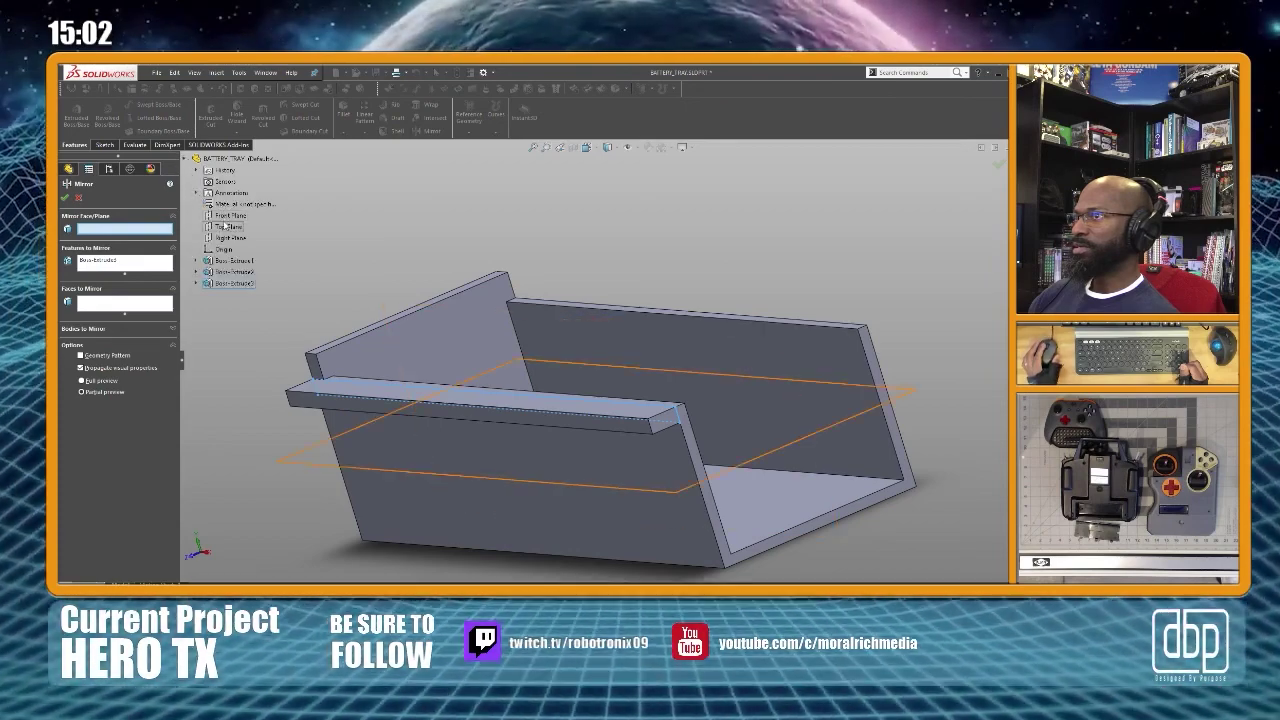
click(224, 216)
middle_drag(468, 234, 433, 227)
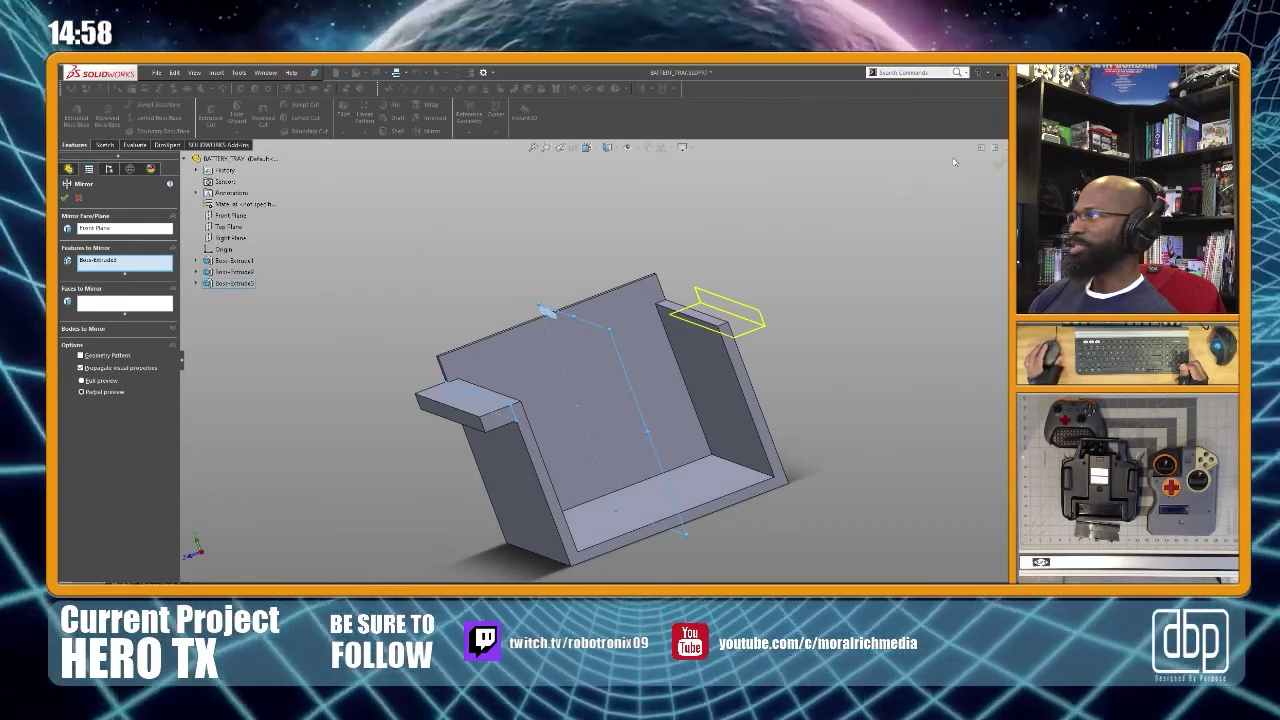
click(991, 165)
middle_drag(695, 274, 799, 292)
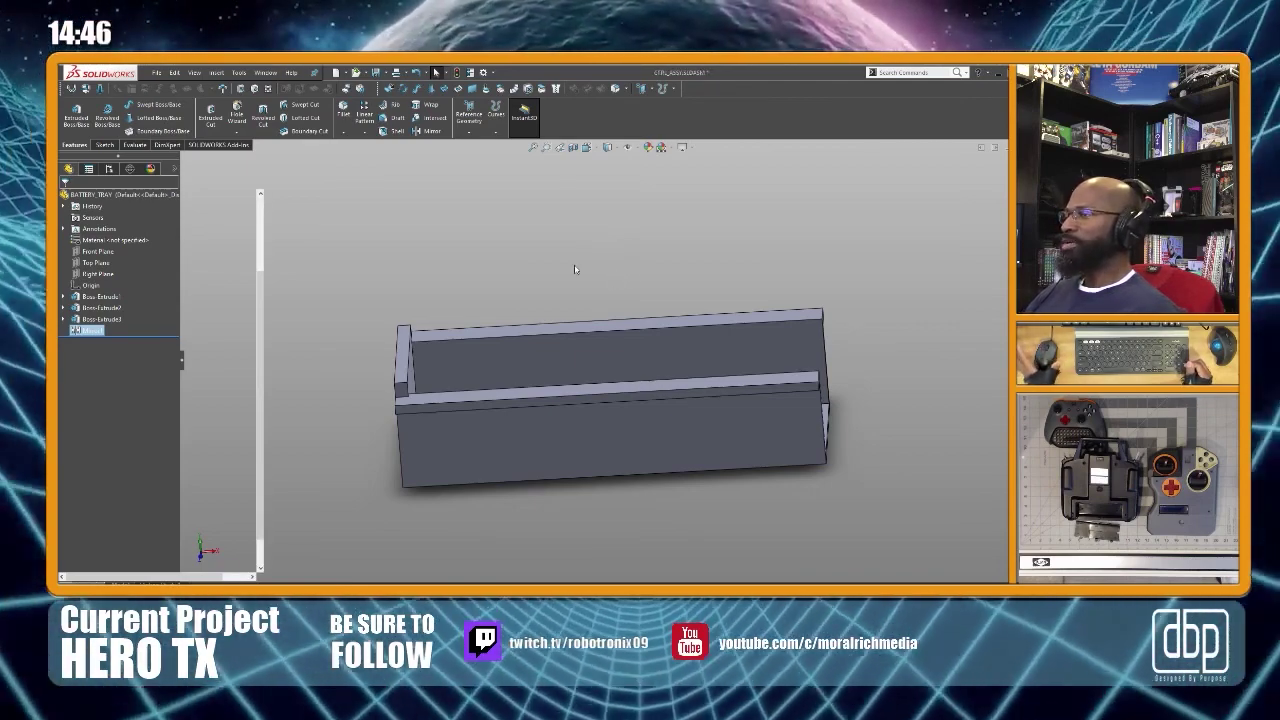
Examine in the controller assembly how the tray's two side rails sit relative to the housing, battery and circuit board
scroll(502, 248, up, 3)
scroll(532, 246, up, 2)
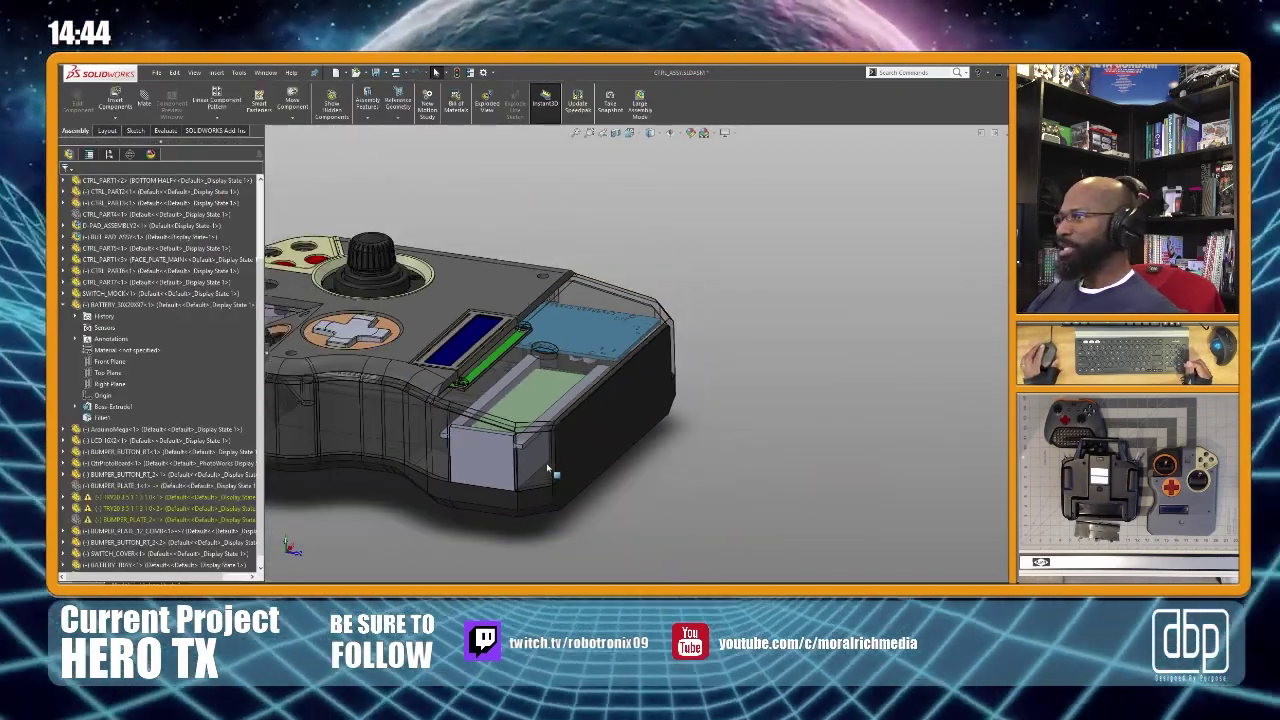
scroll(545, 386, down, 3)
middle_drag(535, 386, 668, 440)
scroll(572, 412, down, 2)
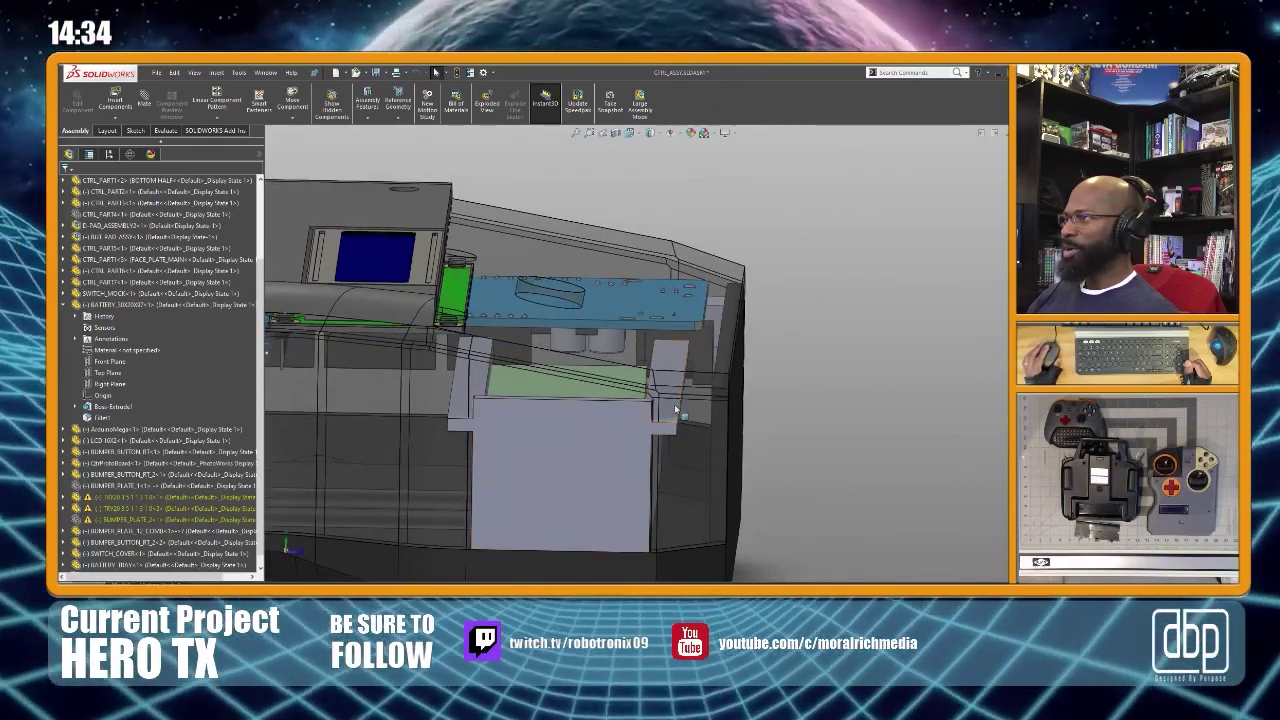
scroll(684, 442, up, 2)
middle_drag(666, 443, 605, 386)
scroll(634, 400, down, 3)
middle_click(641, 411)
scroll(647, 410, up, 2)
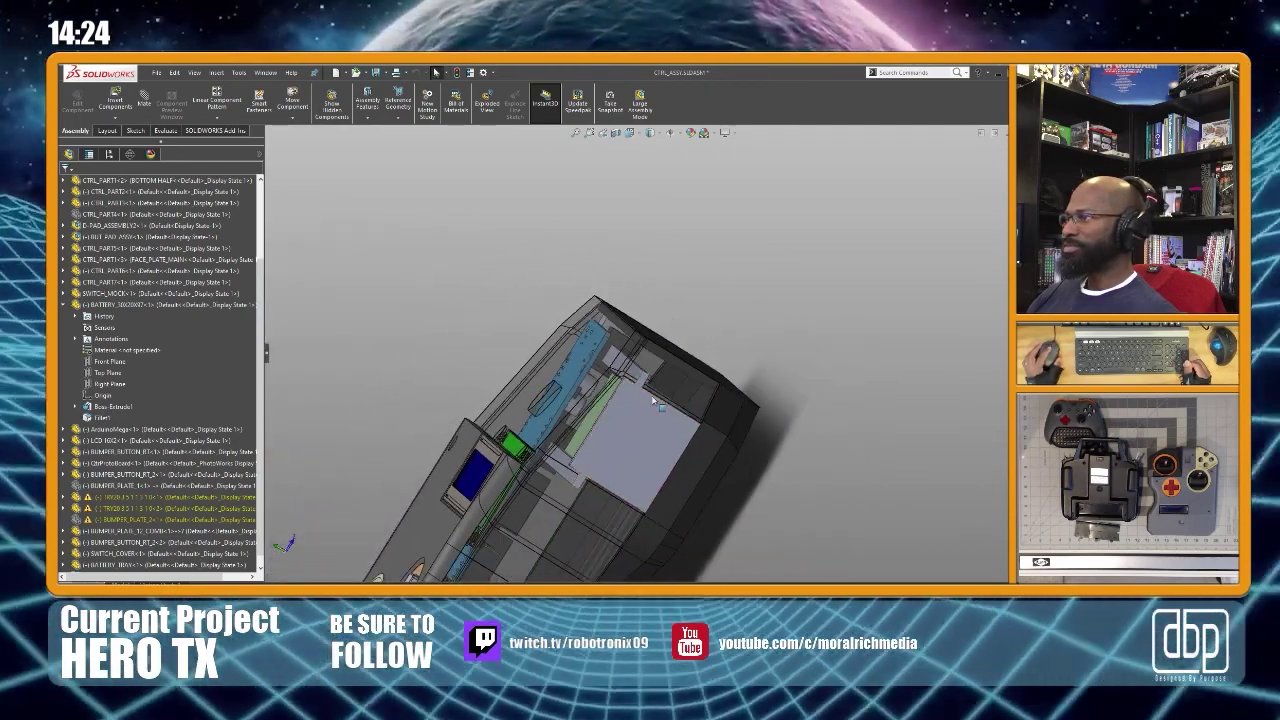
mouse_move(647, 400)
middle_down()
mouse_move(633, 396)
mouse_move(651, 389)
middle_up()
Turn off the transparency of the housing shell and examine the rail ends and front plate around the side battery opening from outside
click(663, 385)
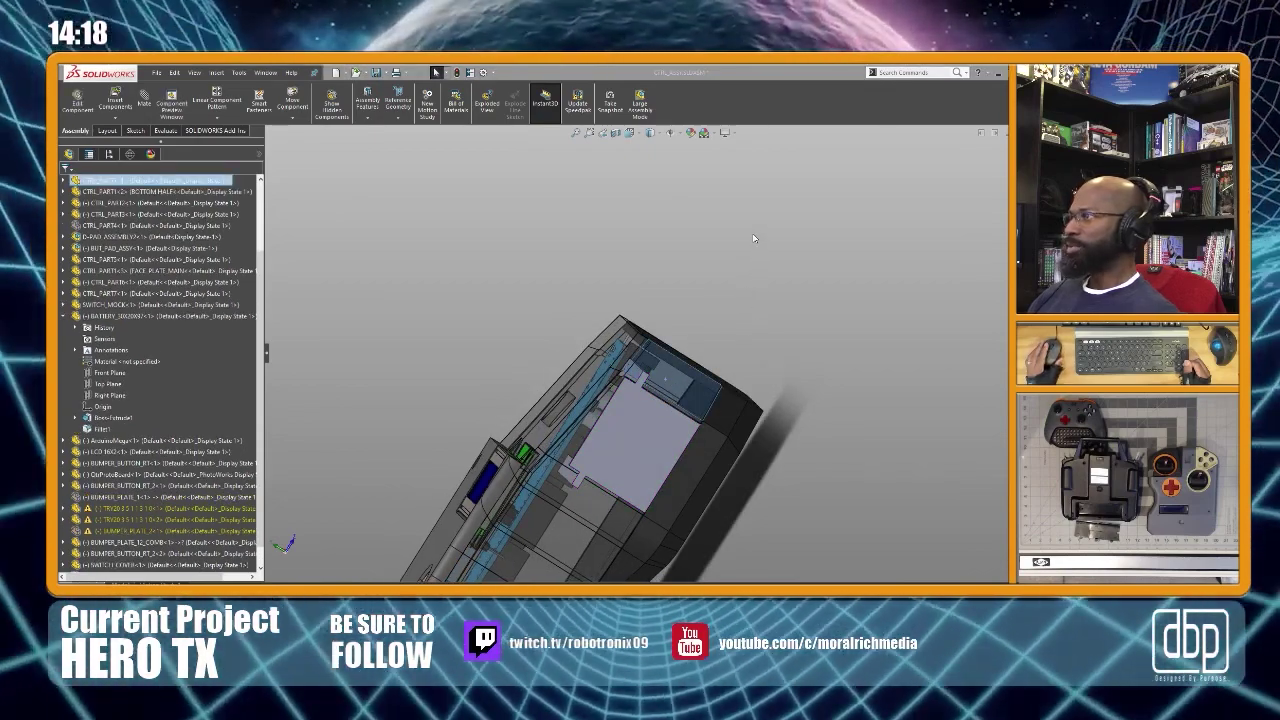
click(716, 291)
middle_drag(651, 389, 598, 432)
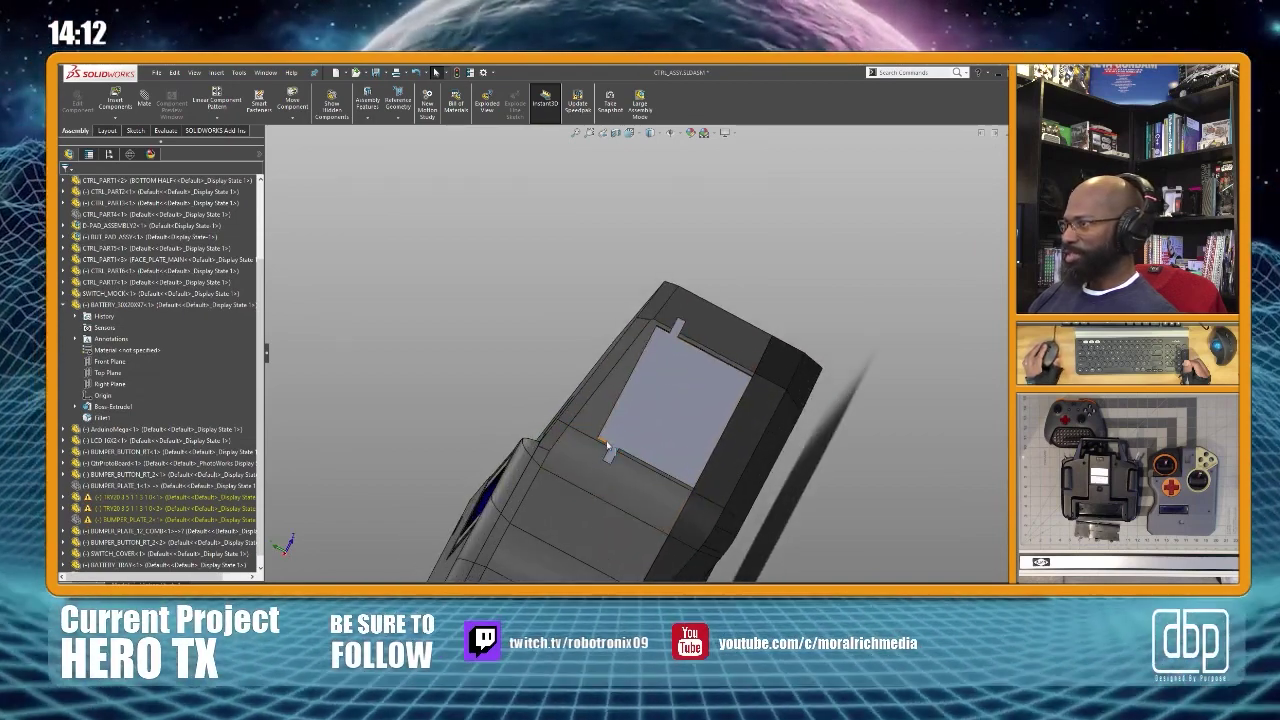
middle_drag(621, 468, 627, 462)
middle_drag(671, 400, 629, 472)
scroll(640, 466, down, 3)
middle_click(653, 479)
scroll(629, 468, up, 2)
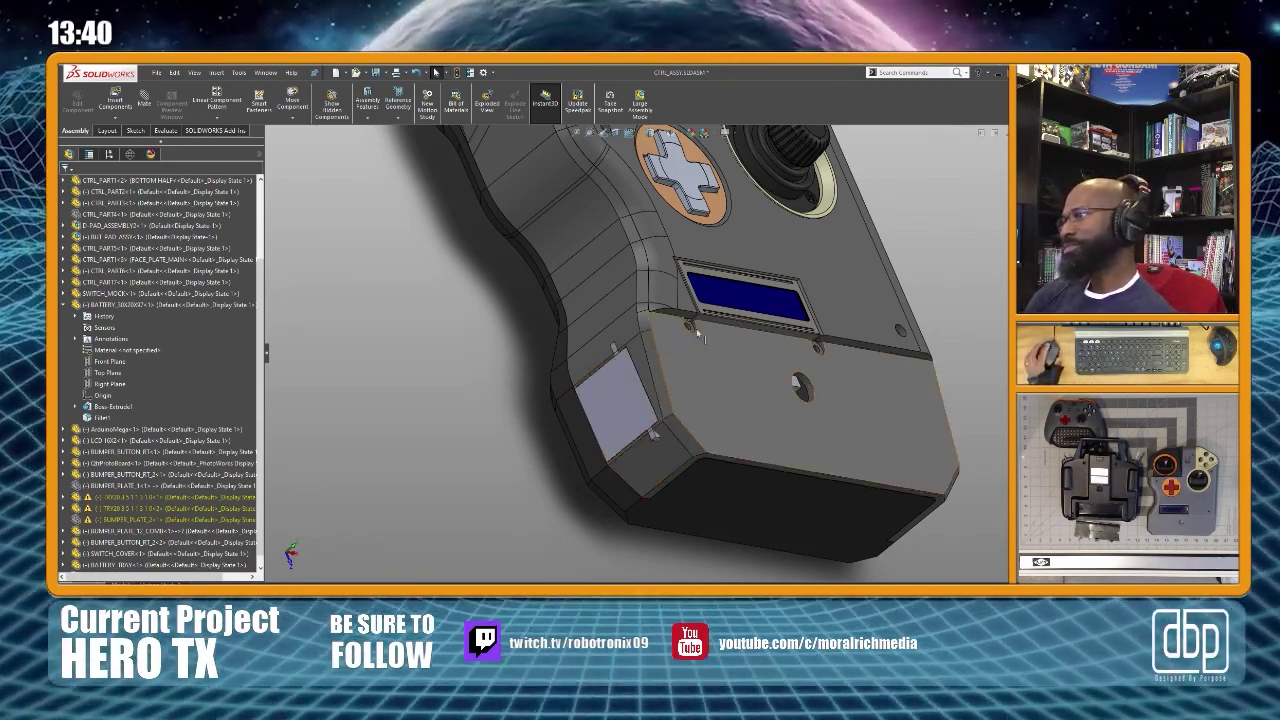
scroll(715, 297, up, 4)
scroll(674, 422, down, 5)
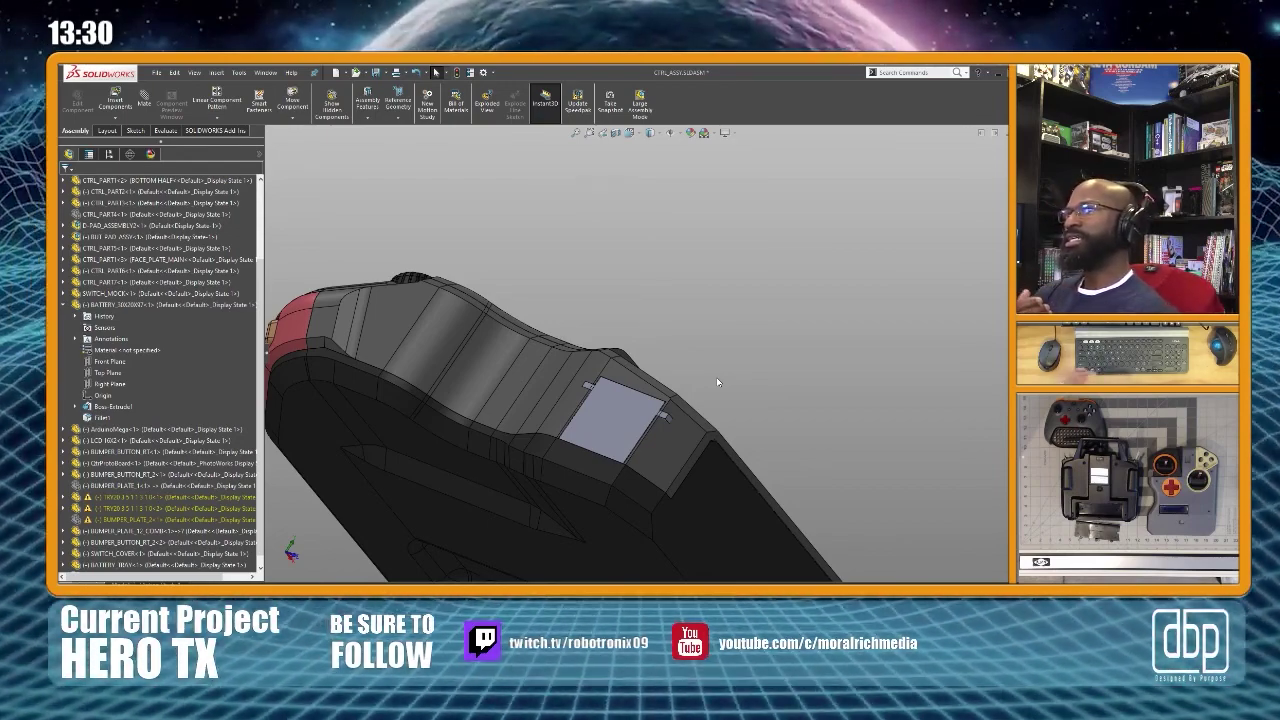
scroll(668, 190, up, 2)
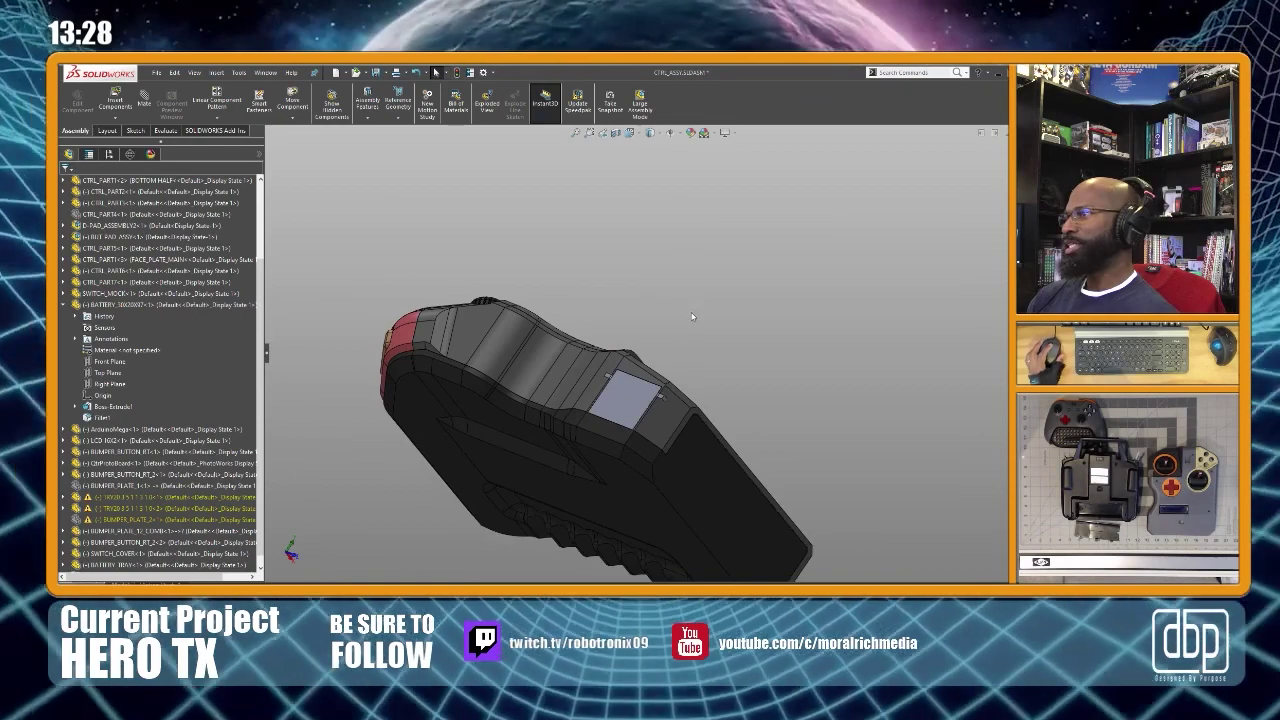
middle_drag(692, 305, 695, 364)
scroll(648, 391, up, 2)
scroll(647, 392, down, 3)
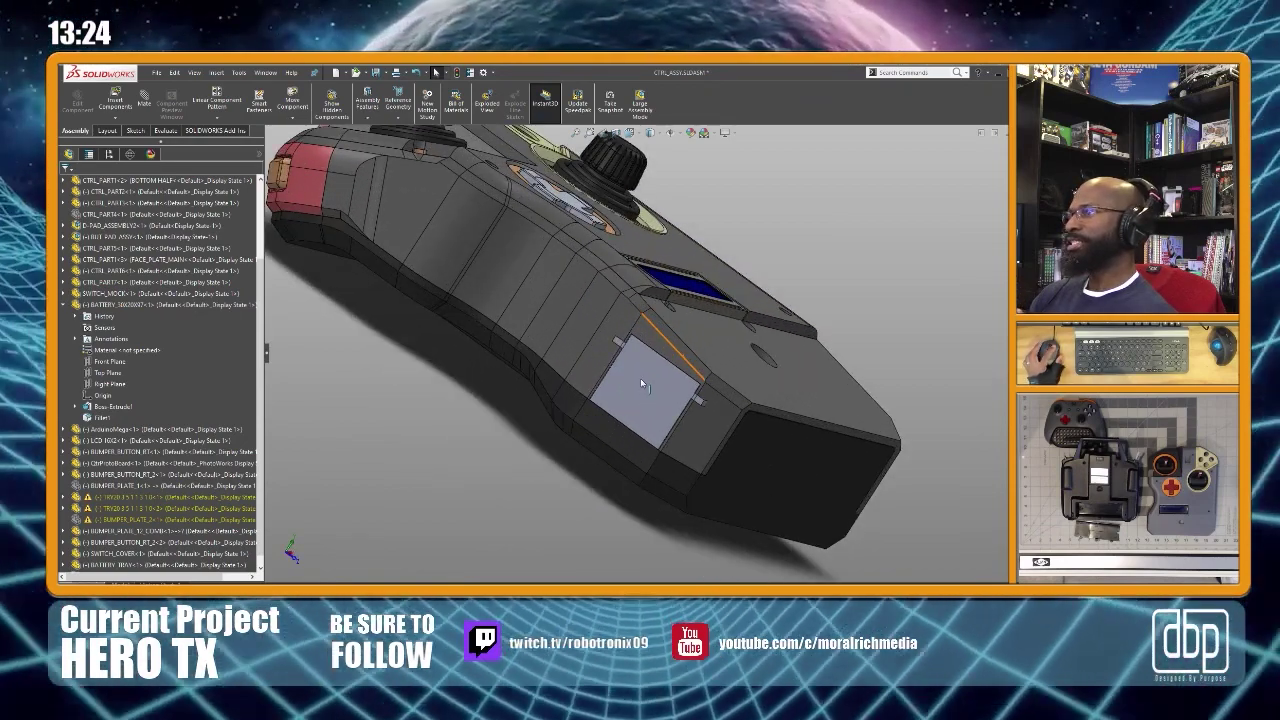
Make the housing shell transparent again and inspect the tray, battery and rails inside the controller
click(605, 345)
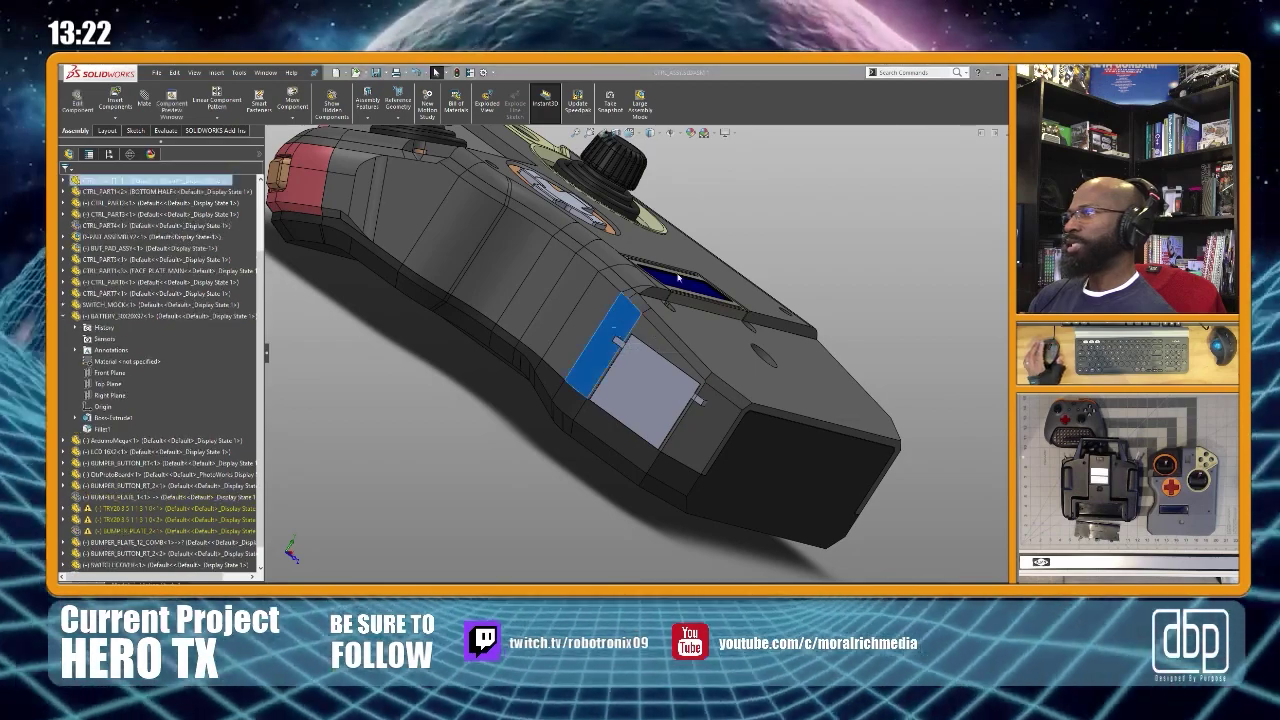
scroll(651, 387, down, 5)
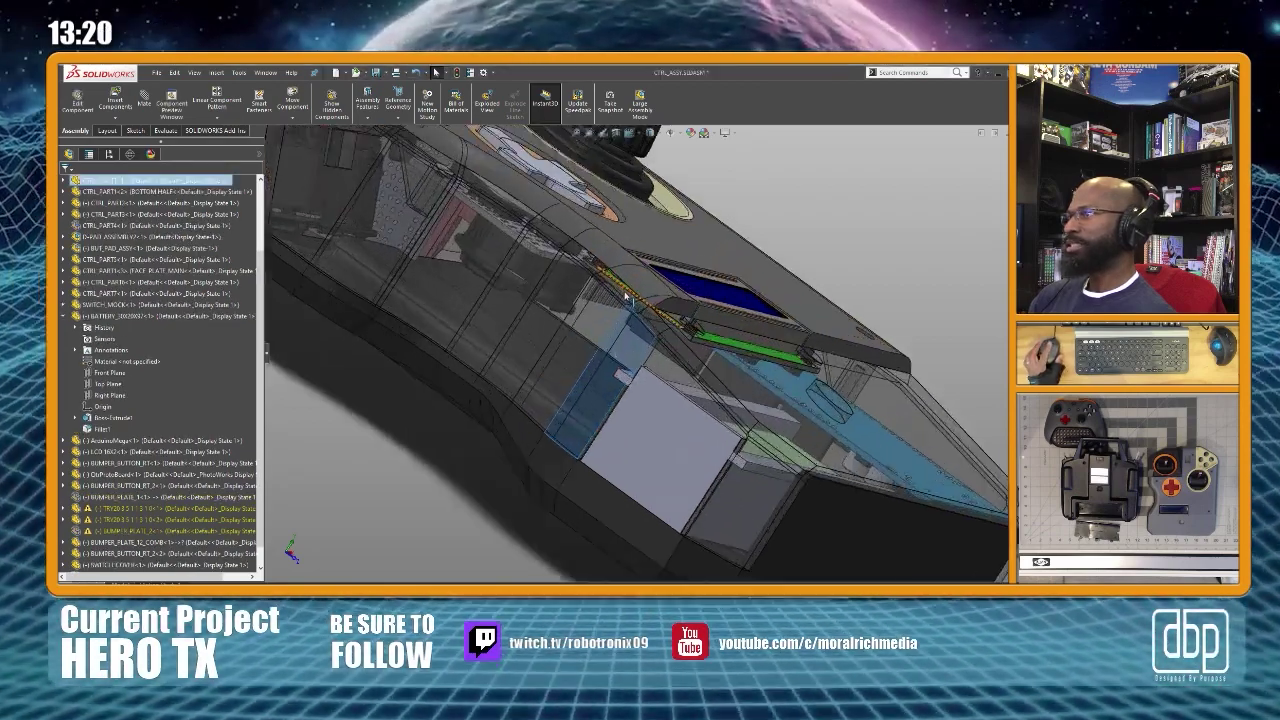
scroll(651, 387, up, 5)
scroll(664, 400, down, 5)
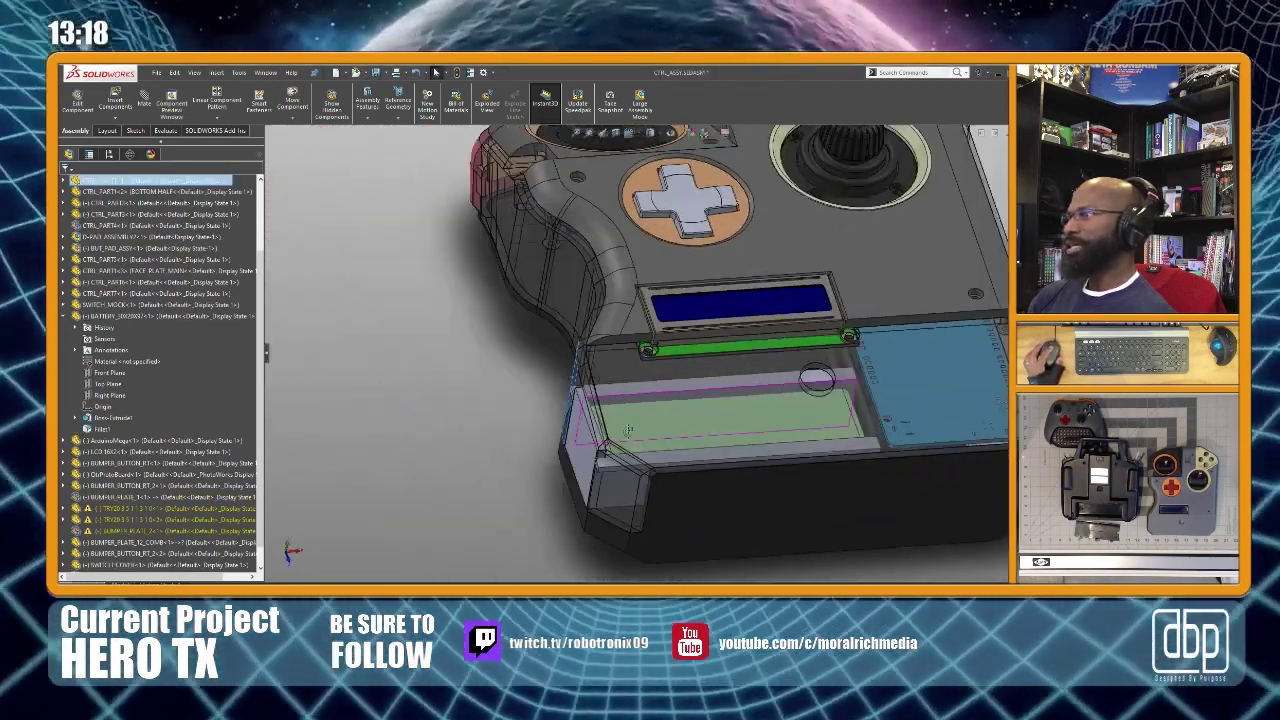
scroll(665, 402, up, 5)
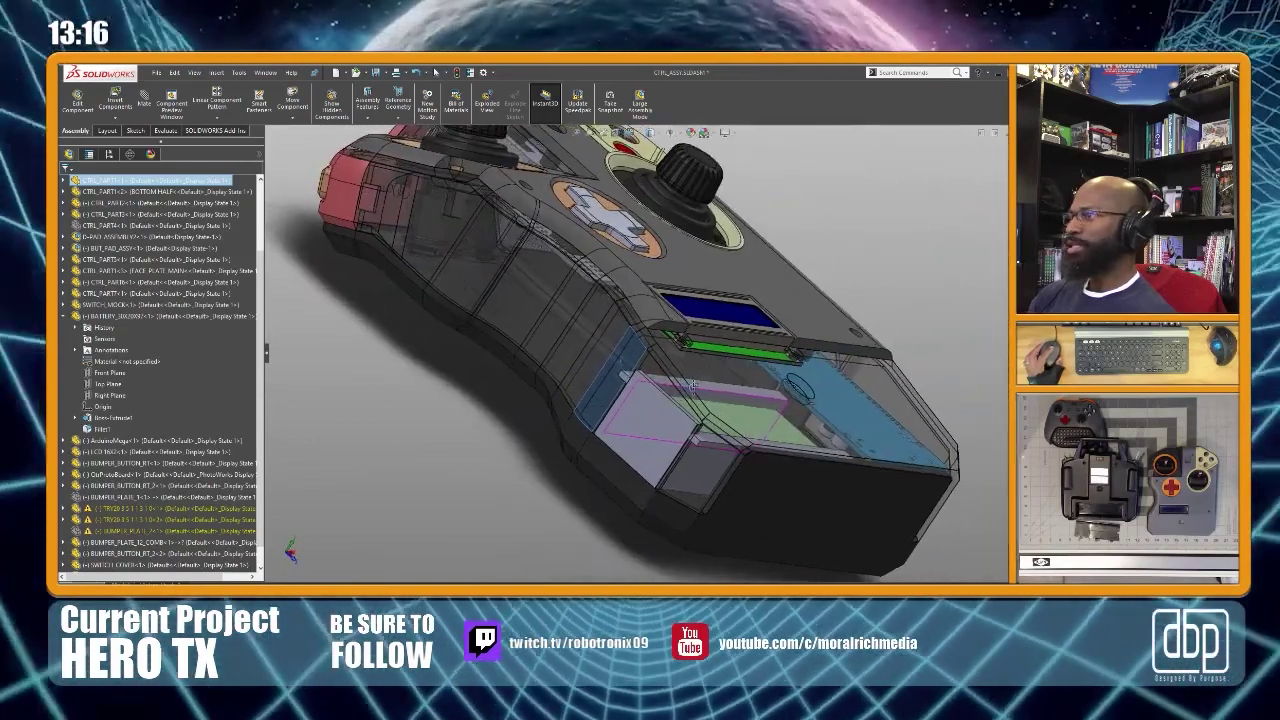
scroll(697, 393, down, 2)
scroll(697, 395, up, 3)
middle_drag(697, 395, 503, 473)
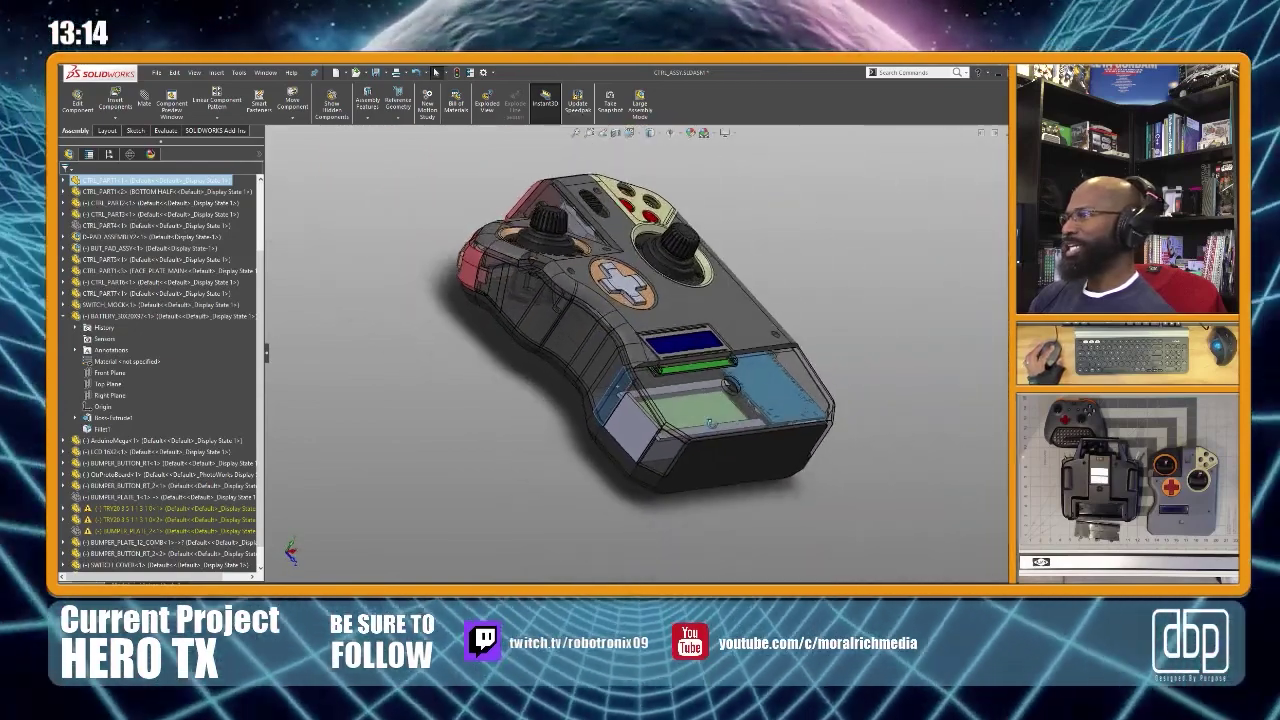
scroll(503, 473, down, 4)
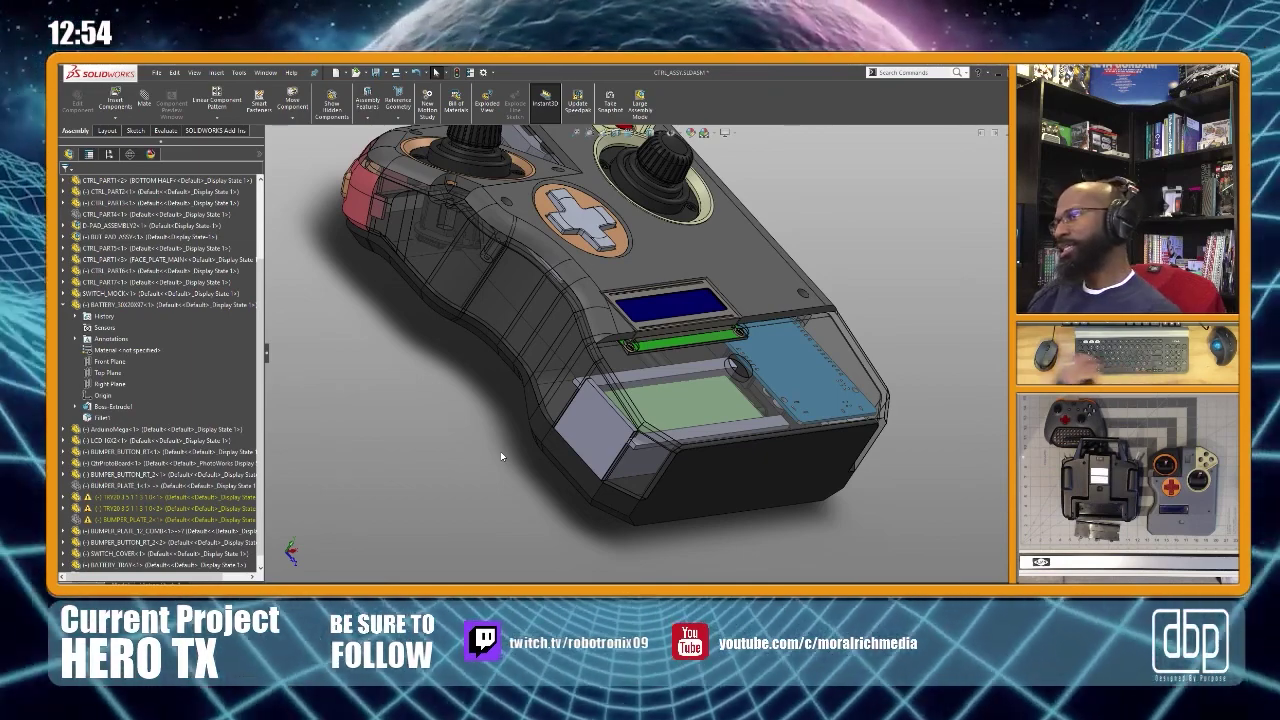
Compare the tray's position with the LCD board, circuit board and housing walls from the controller's face and from the battery opening
scroll(715, 245, up, 3)
scroll(731, 287, down, 2)
middle_drag(731, 287, 701, 345)
middle_drag(579, 470, 515, 423)
scroll(540, 430, down, 4)
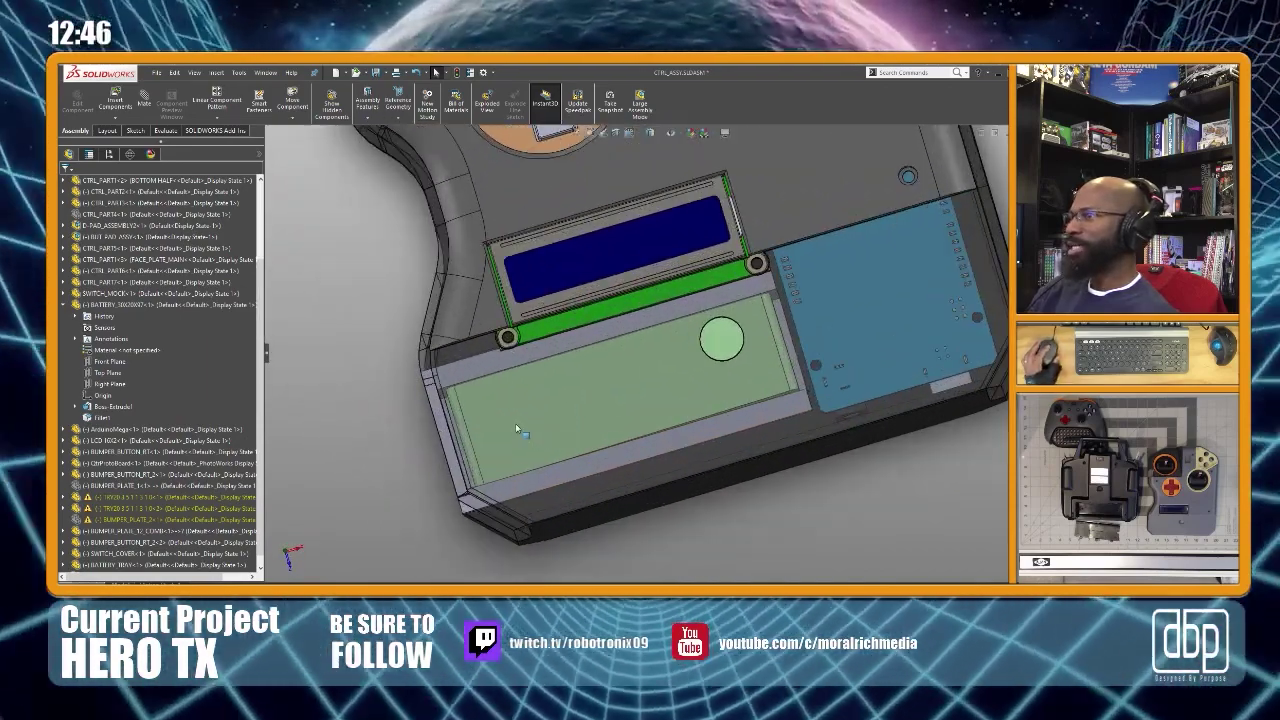
middle_drag(522, 475, 583, 409)
scroll(594, 468, up, 3)
middle_drag(594, 468, 637, 476)
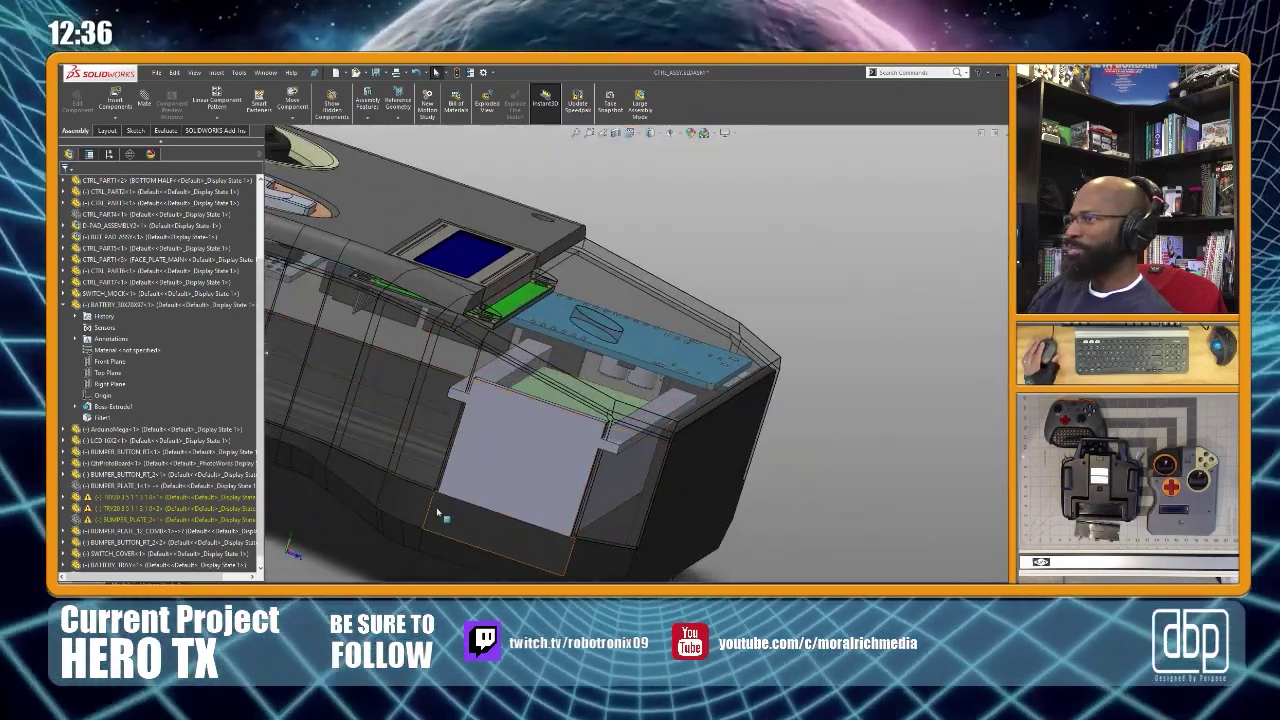
middle_drag(606, 478, 580, 440)
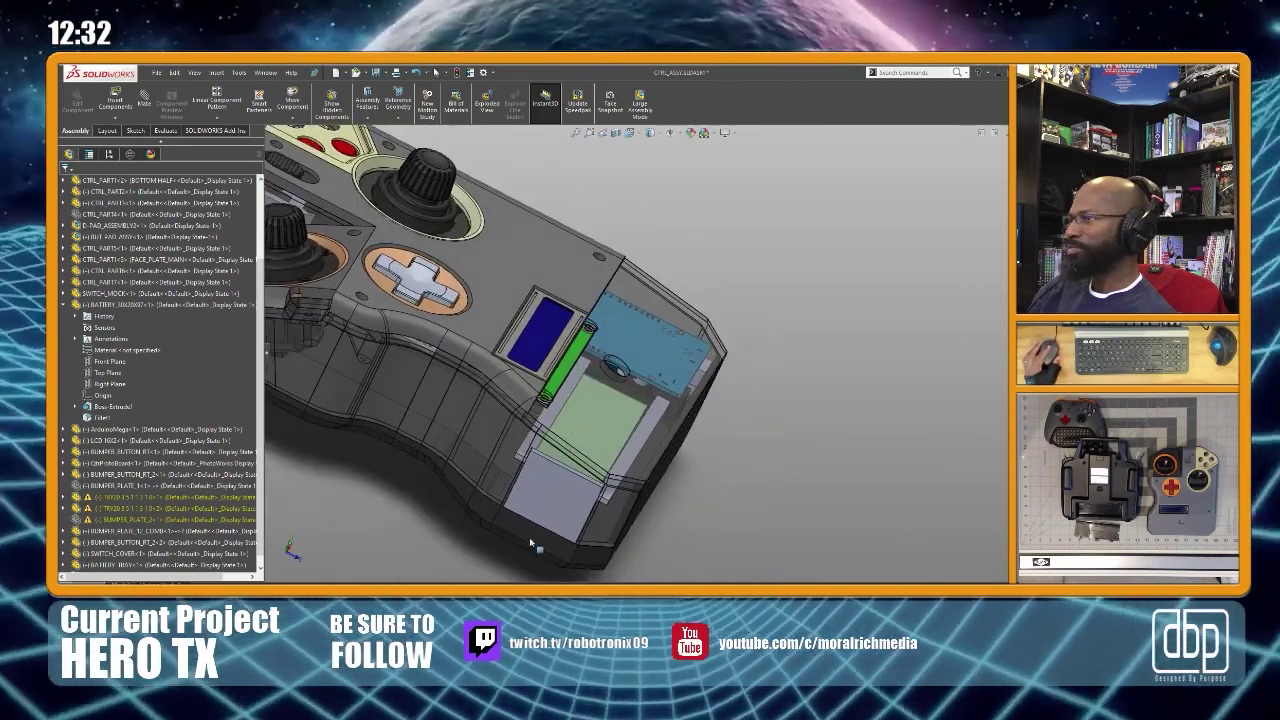
Inspect close up how the rail ends beside the front plate meet the curved wall and the corner of the housing
scroll(540, 477, down, 6)
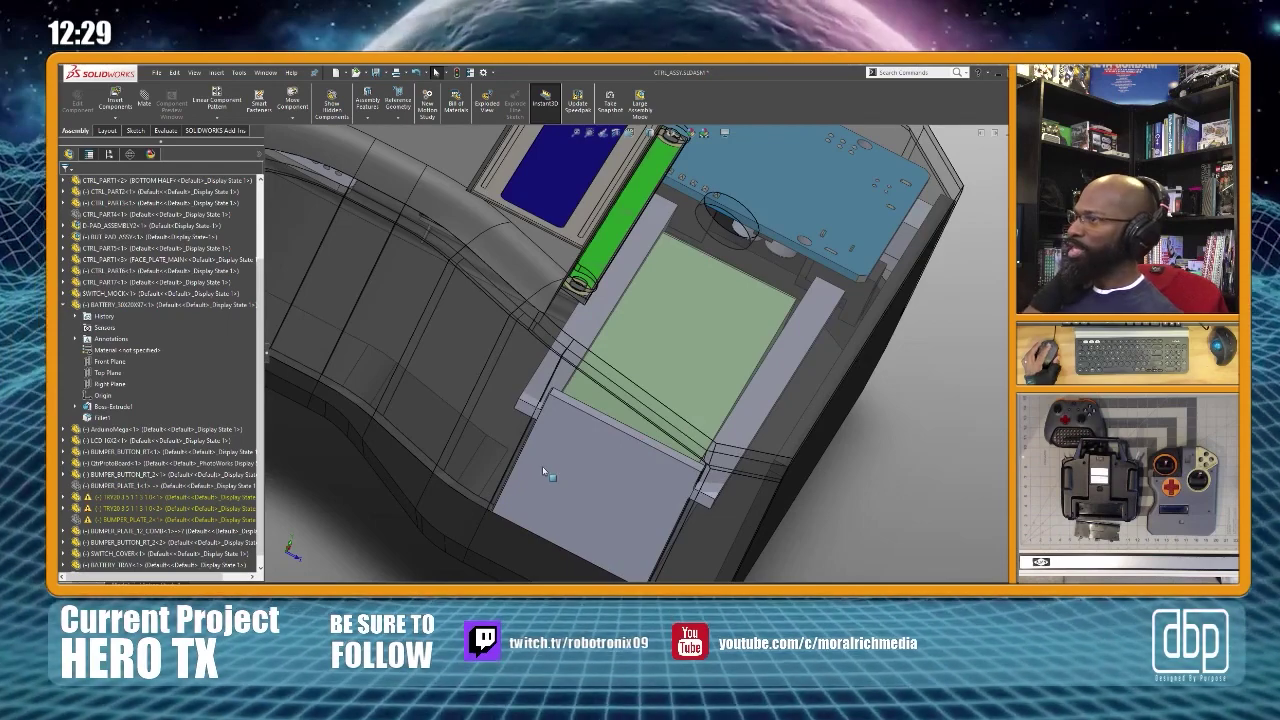
middle_drag(555, 453, 527, 490)
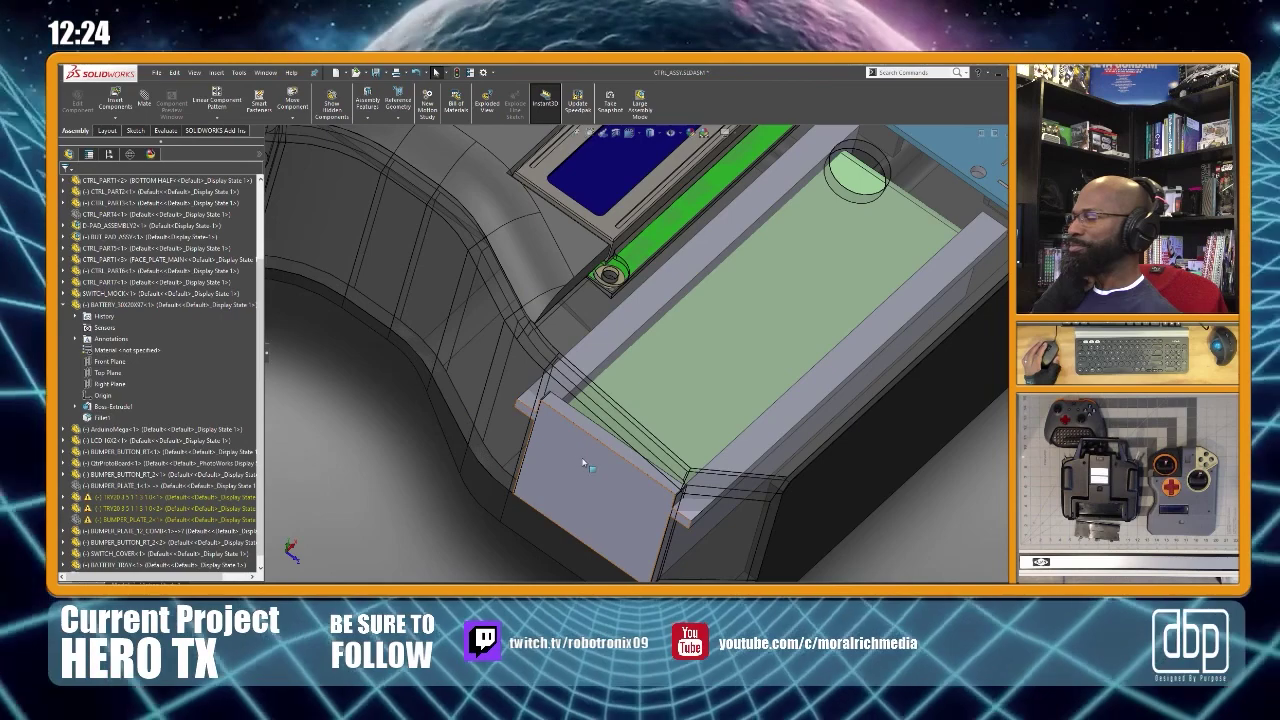
scroll(596, 473, up, 1)
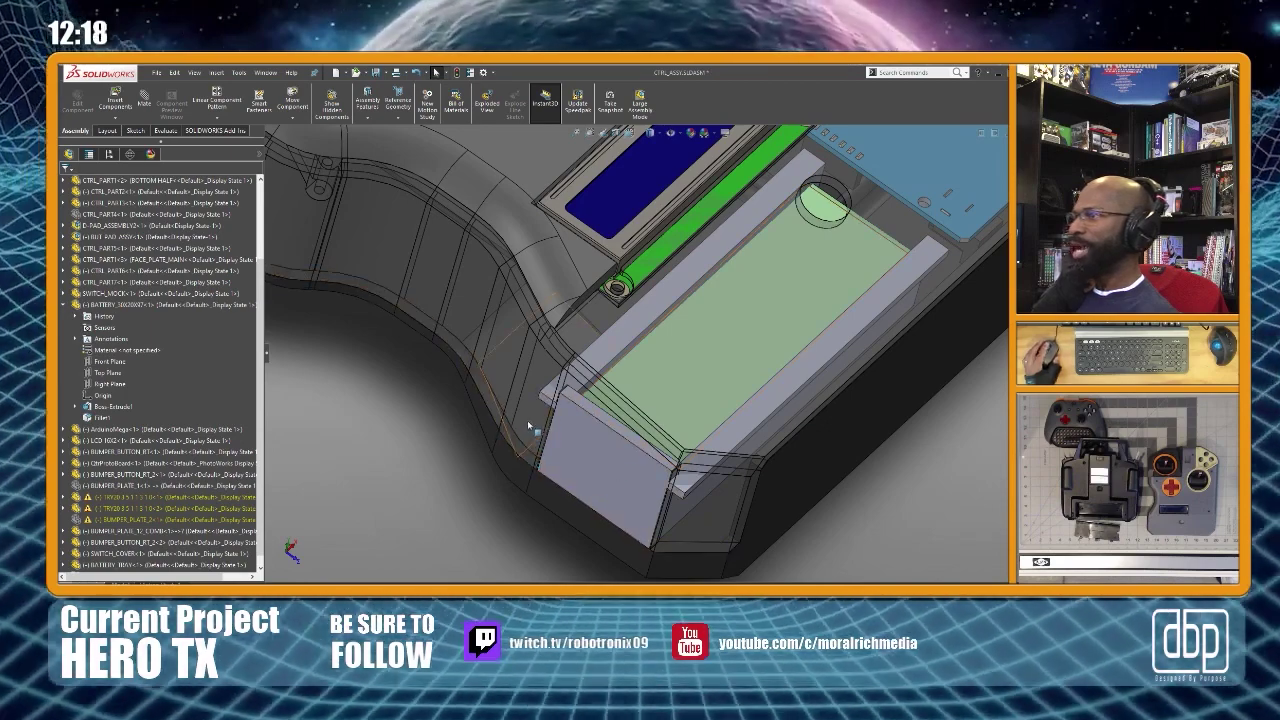
scroll(600, 430, down, 2)
scroll(560, 458, up, 3)
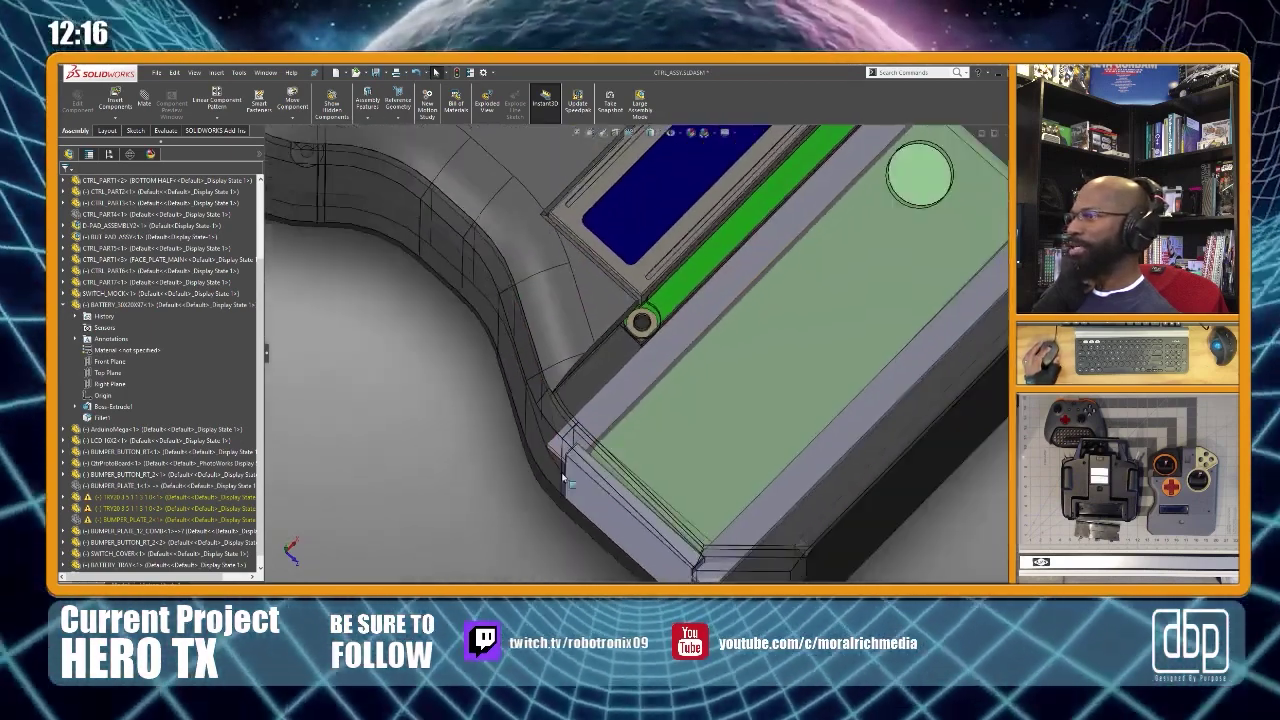
scroll(597, 415, down, 2)
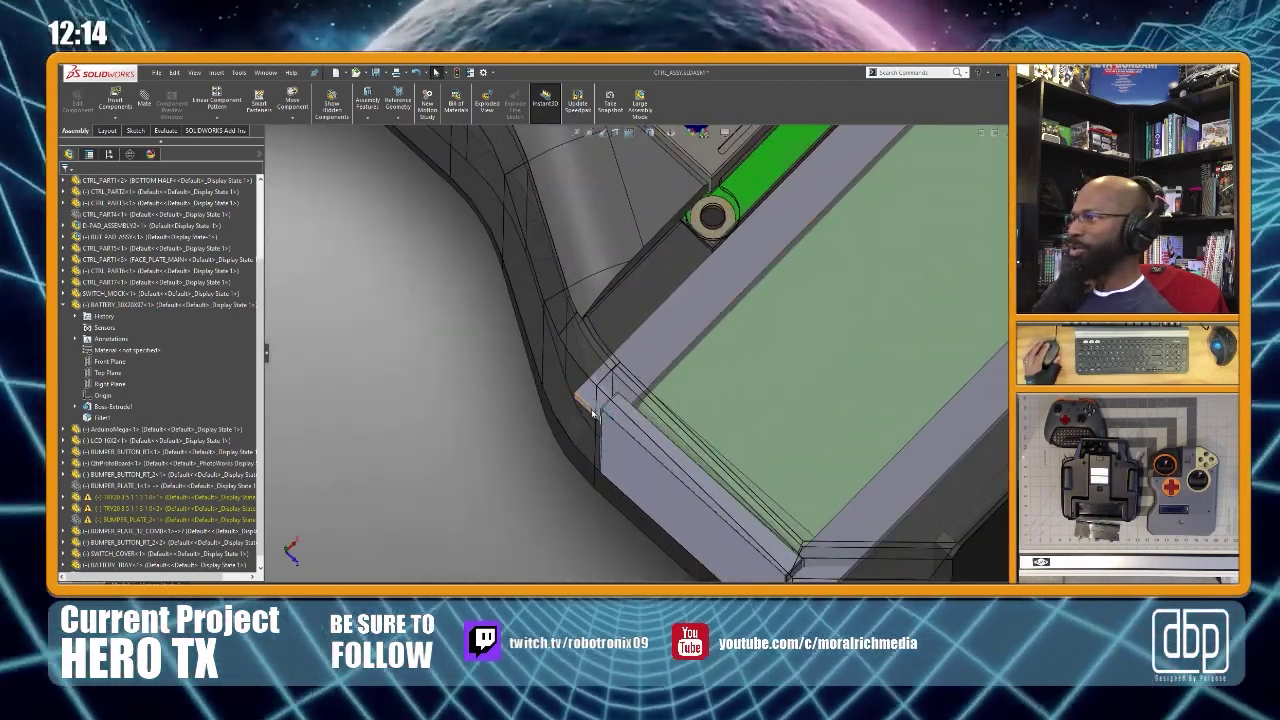
scroll(608, 457, up, 2)
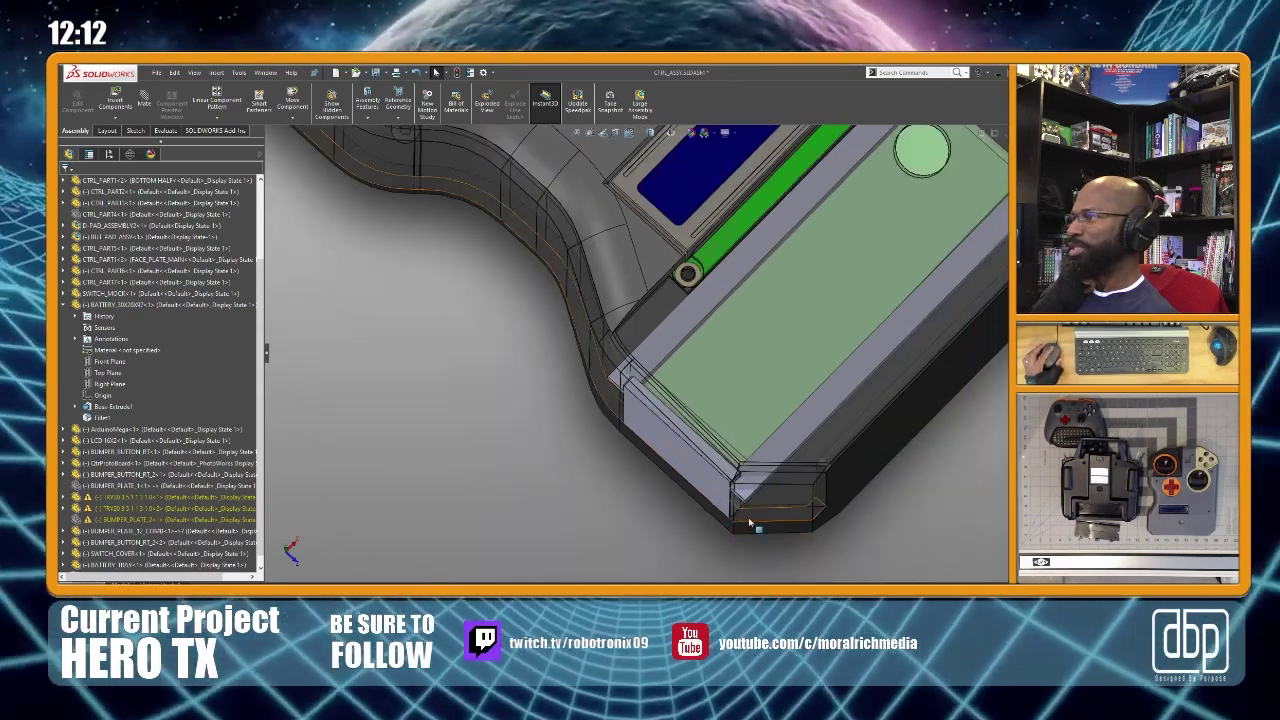
scroll(745, 492, down, 2)
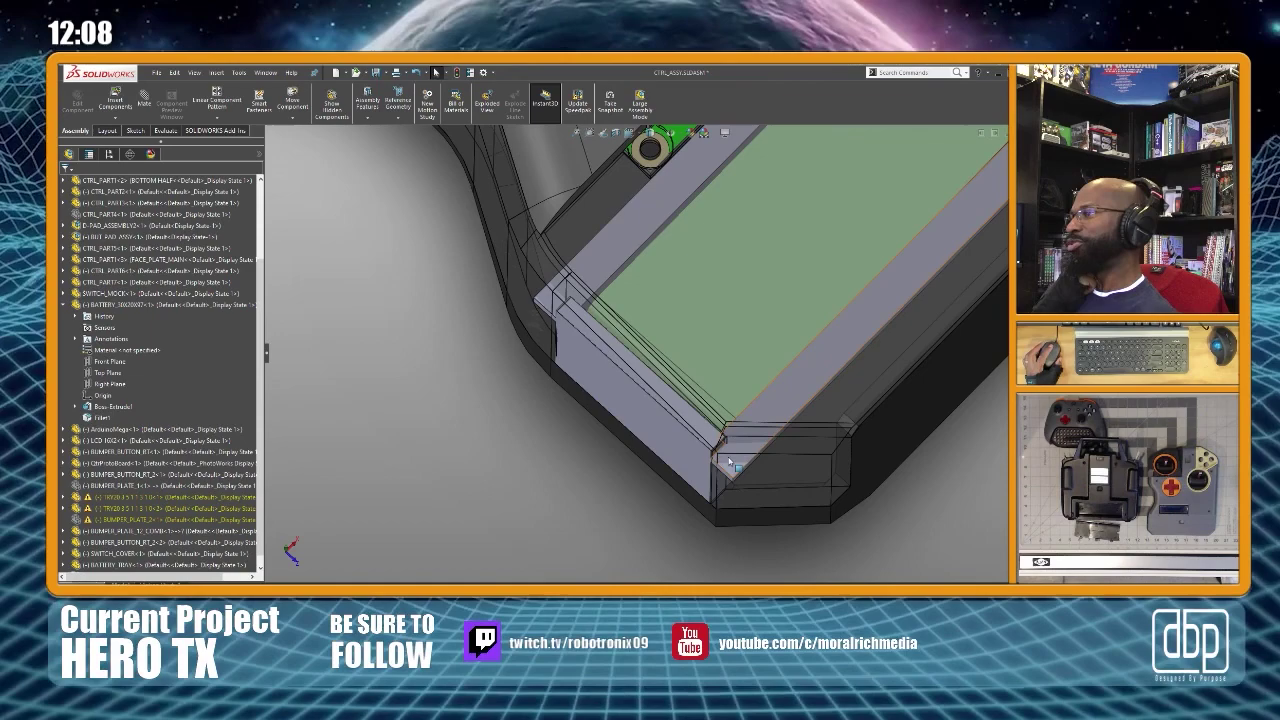
Inspect the tray's rails, front plate and battery through the transparent housing, checking how they sit beside the curved wall and circuit board
middle_drag(745, 480, 732, 405)
scroll(645, 293, up, 1)
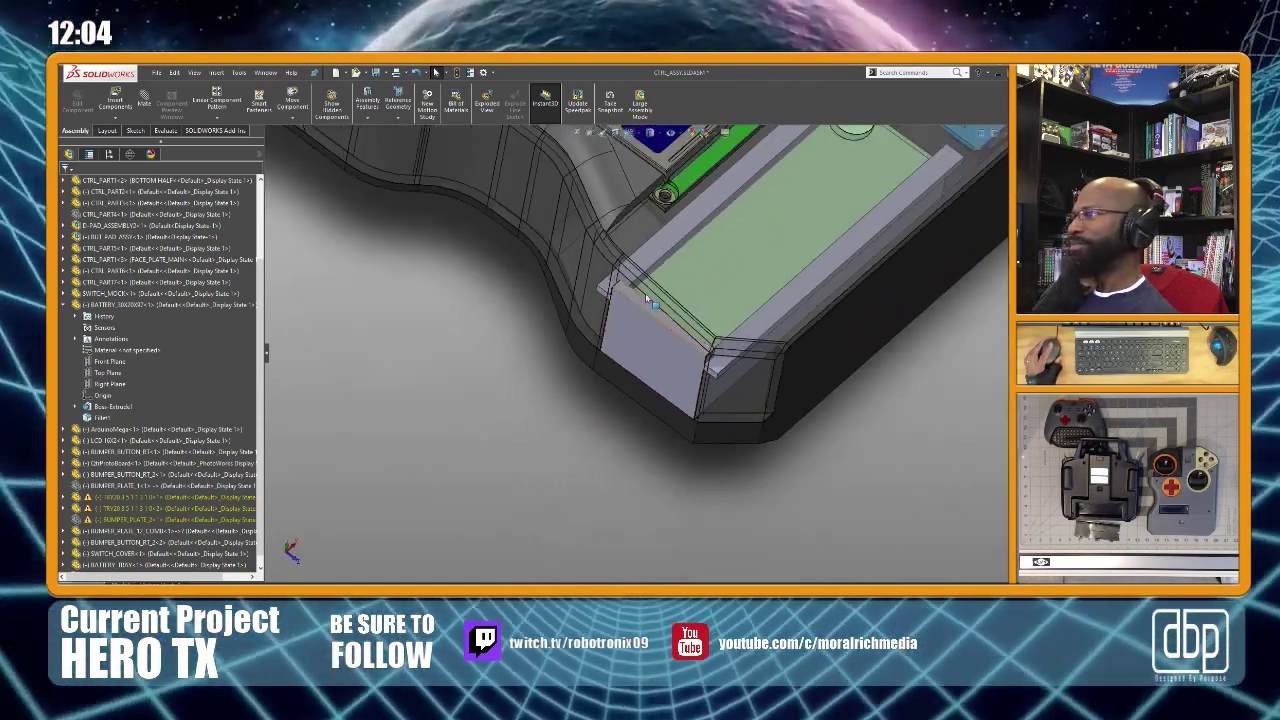
scroll(665, 278, down, 2)
middle_drag(680, 432, 693, 473)
scroll(693, 473, up, 4)
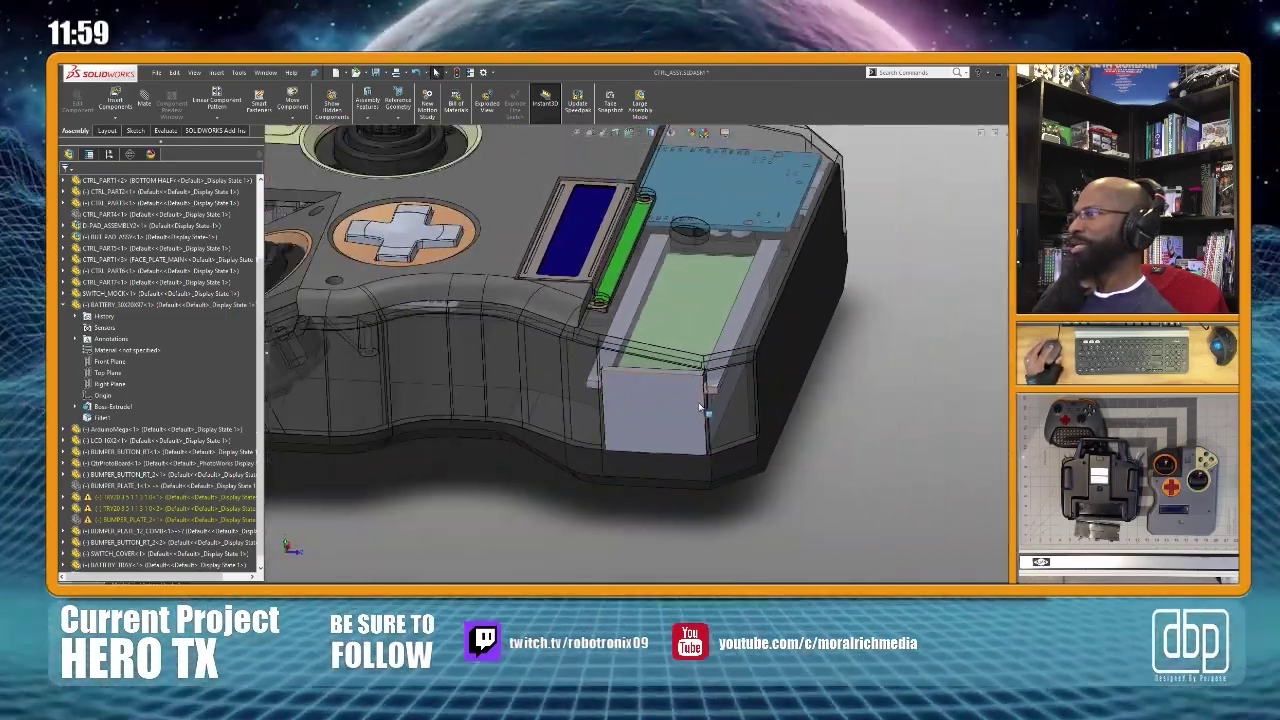
scroll(700, 407, down, 1)
middle_drag(700, 409, 760, 303)
scroll(705, 400, up, 3)
scroll(706, 322, down, 4)
middle_drag(737, 353, 689, 351)
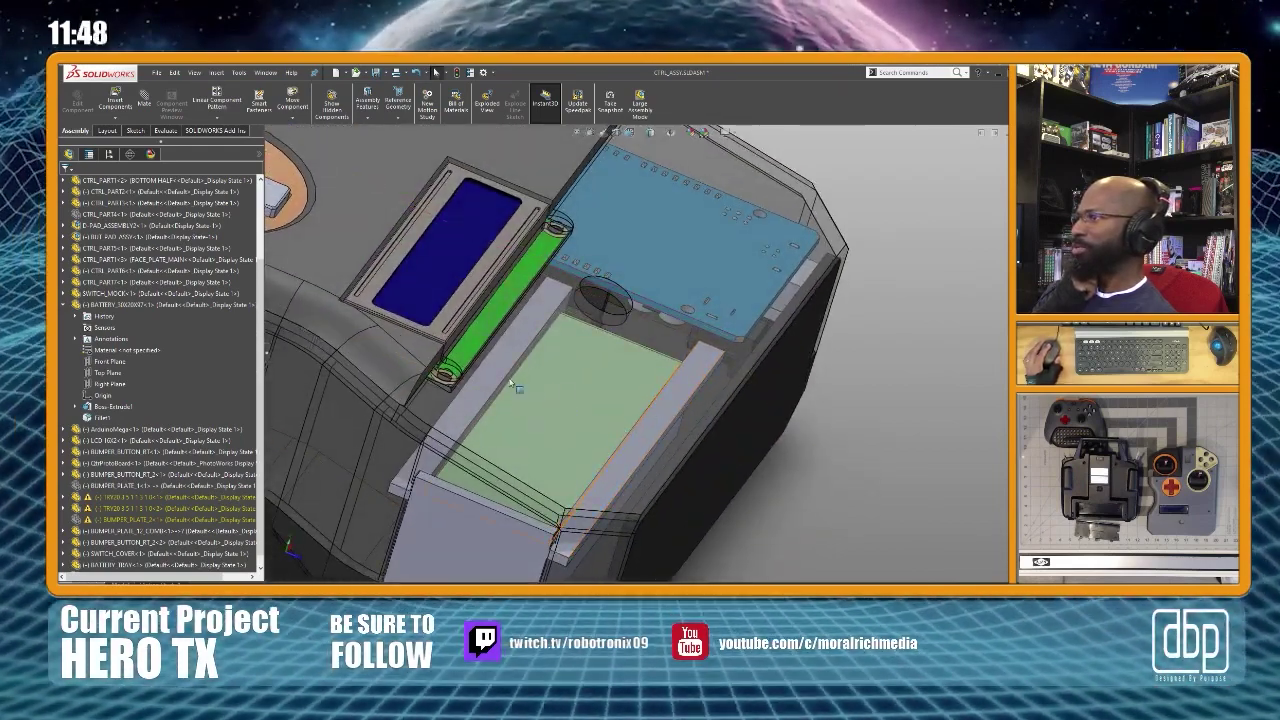
middle_drag(547, 427, 566, 390)
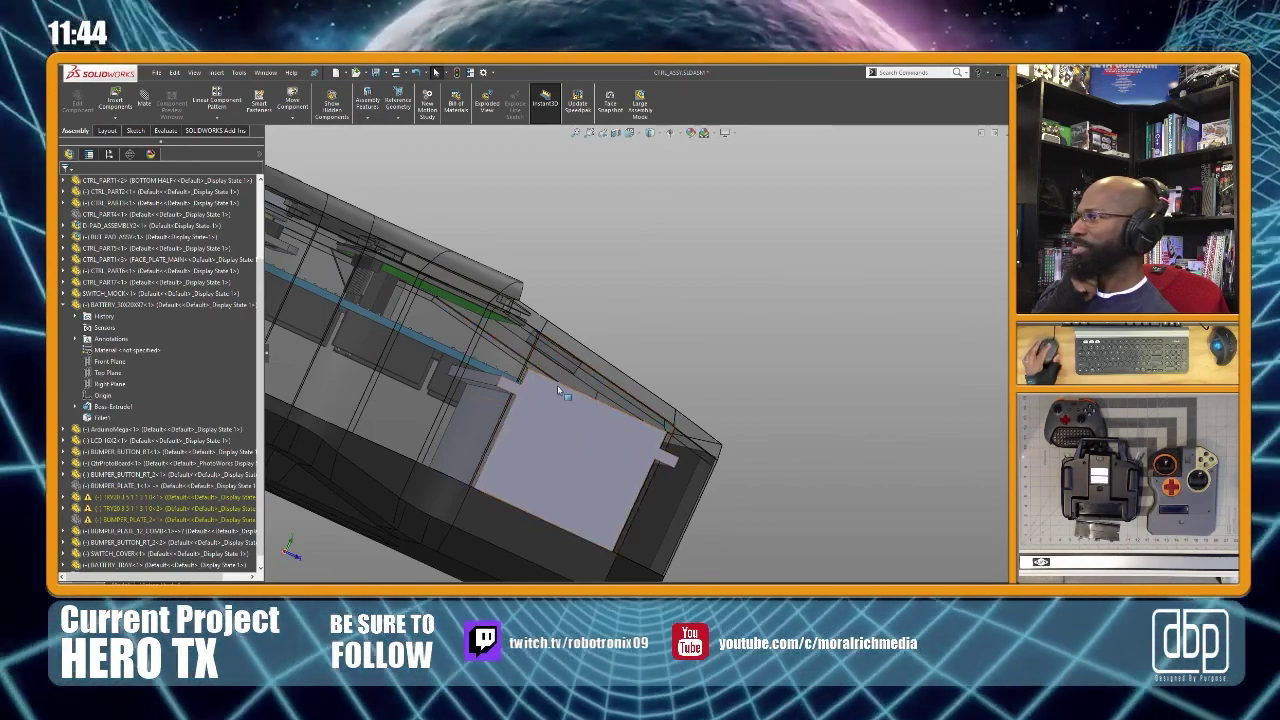
Turn off the housing shell's transparency and cut the assembly open with a section view on the Right Plane
click(506, 356)
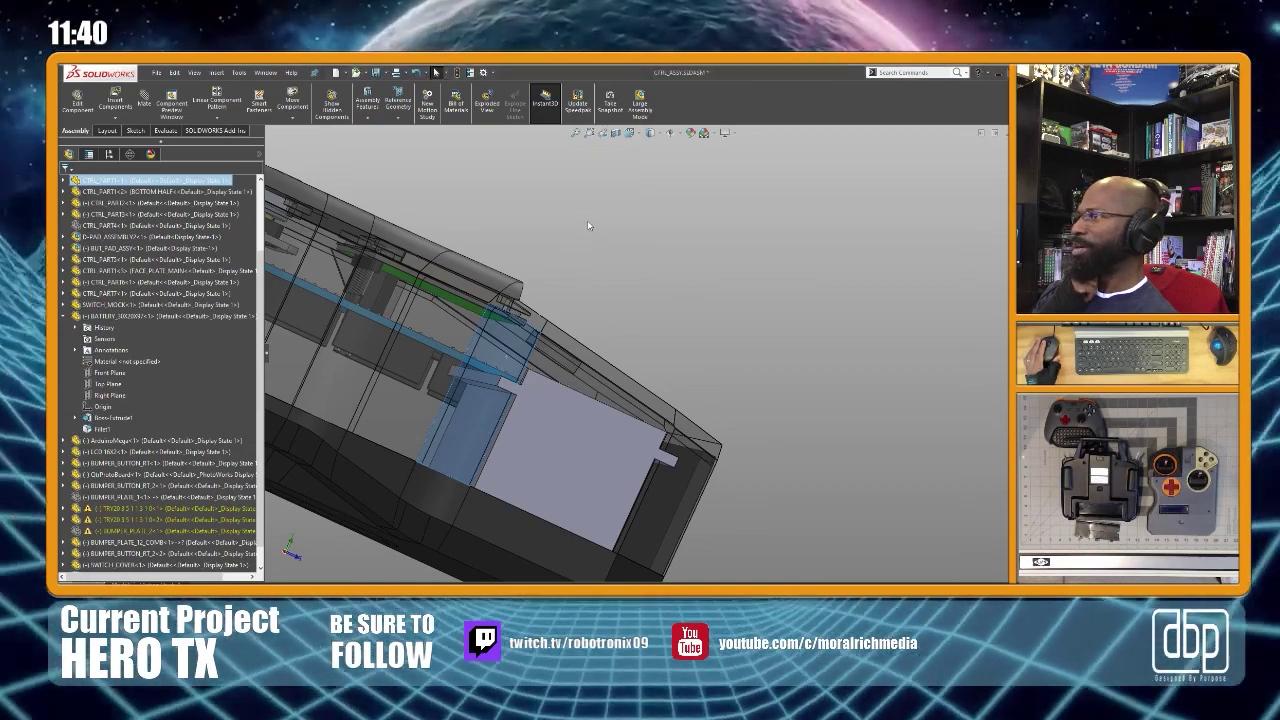
click(587, 222)
click(597, 241)
middle_drag(597, 241, 585, 343)
scroll(587, 345, up, 4)
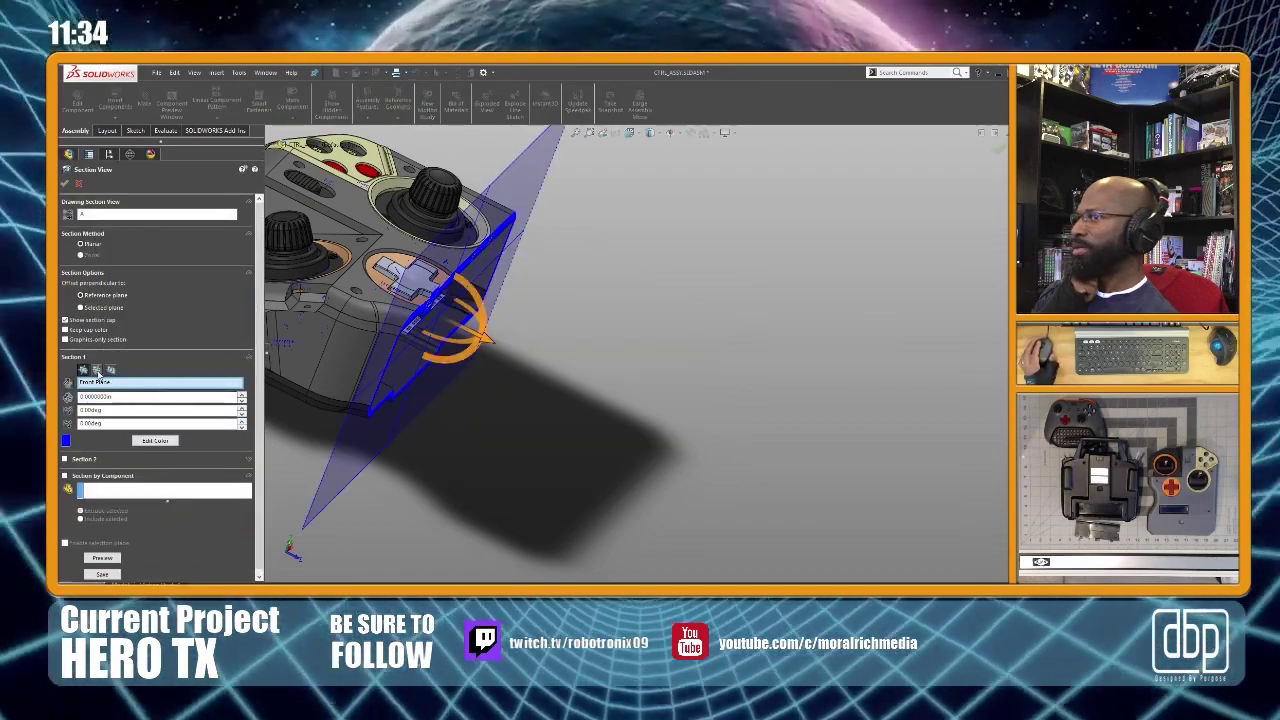
click(97, 370)
click(111, 370)
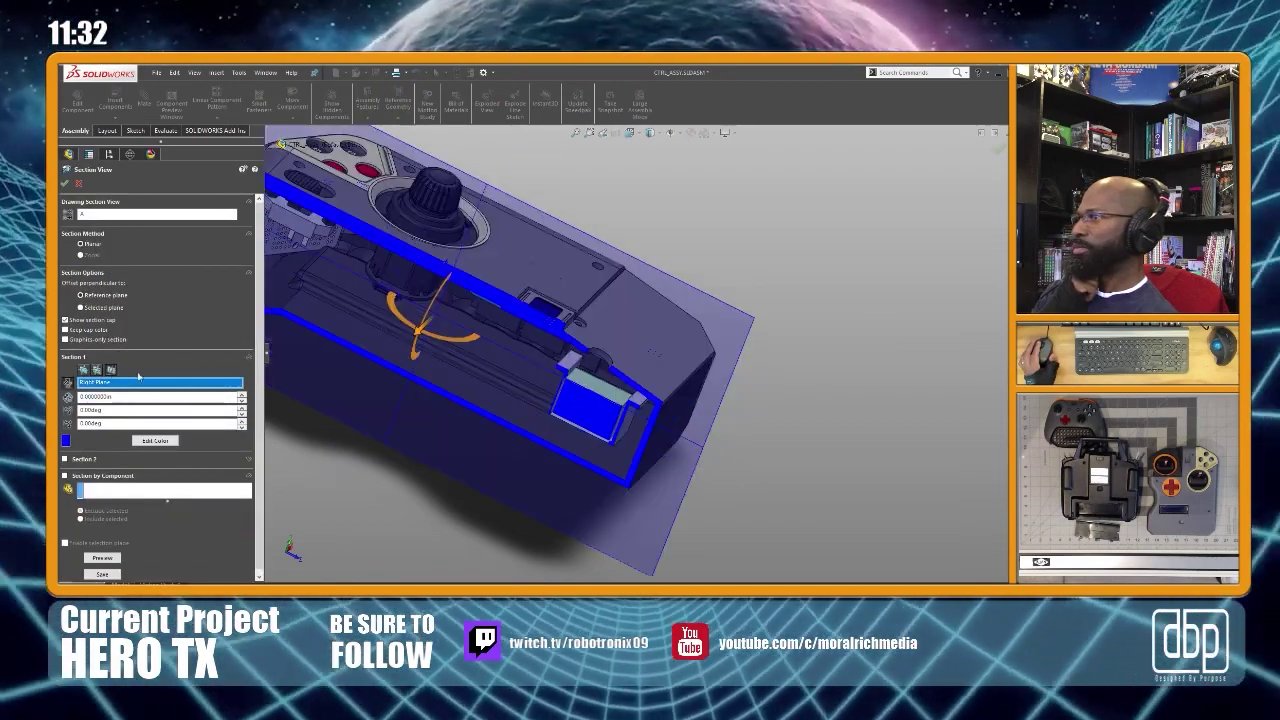
click(65, 184)
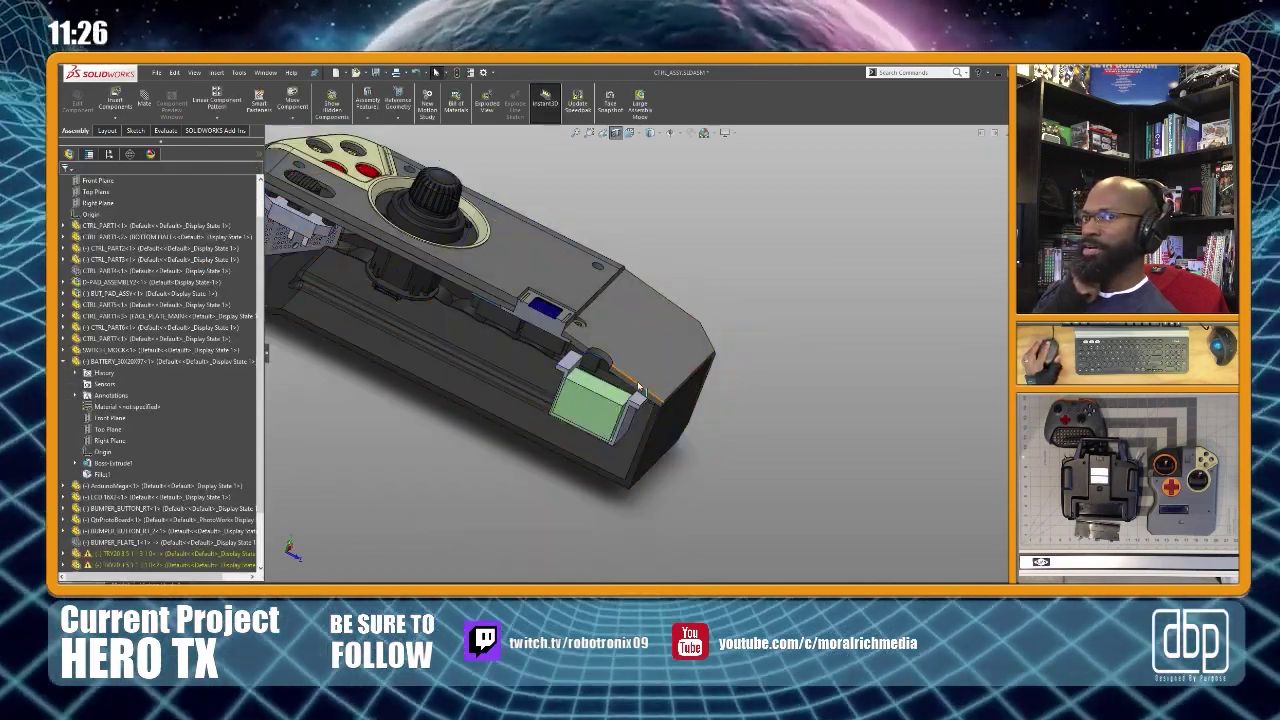
Examine the sectioned tray and battery from the side, comparing their position with the circuit board and housing floor
scroll(640, 388, up, 2)
middle_drag(638, 384, 629, 360)
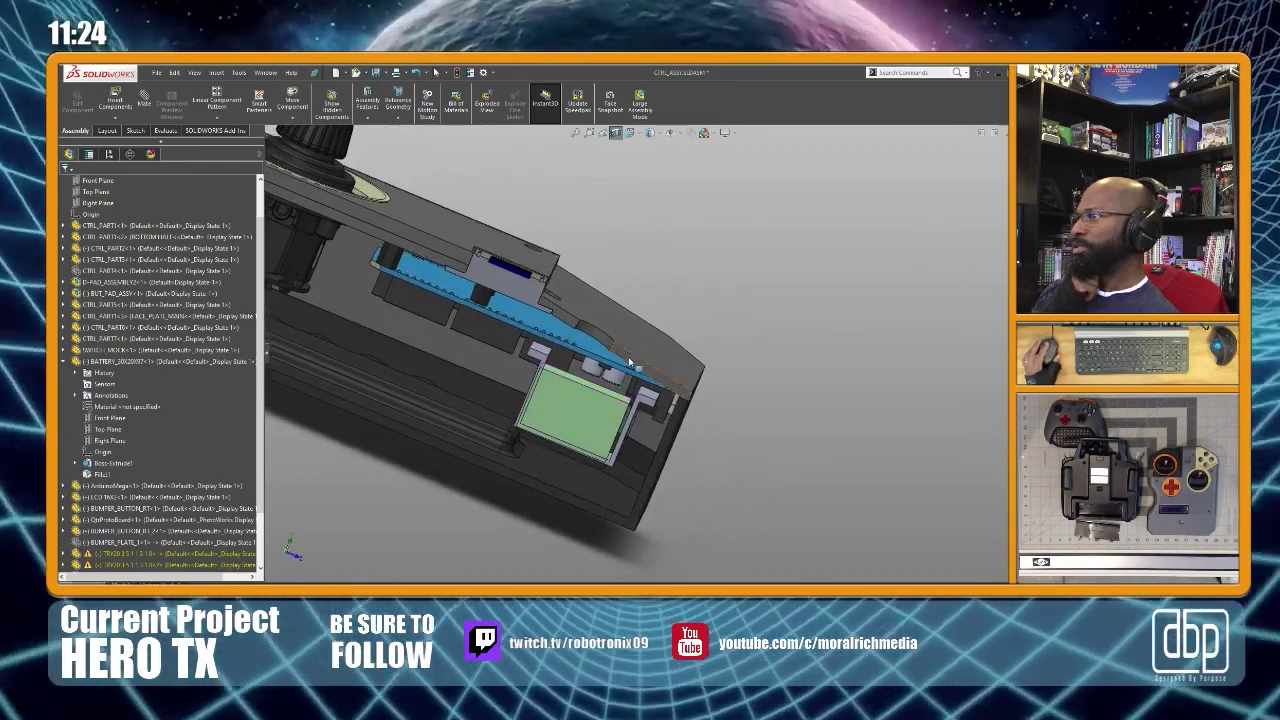
scroll(629, 365, up, 2)
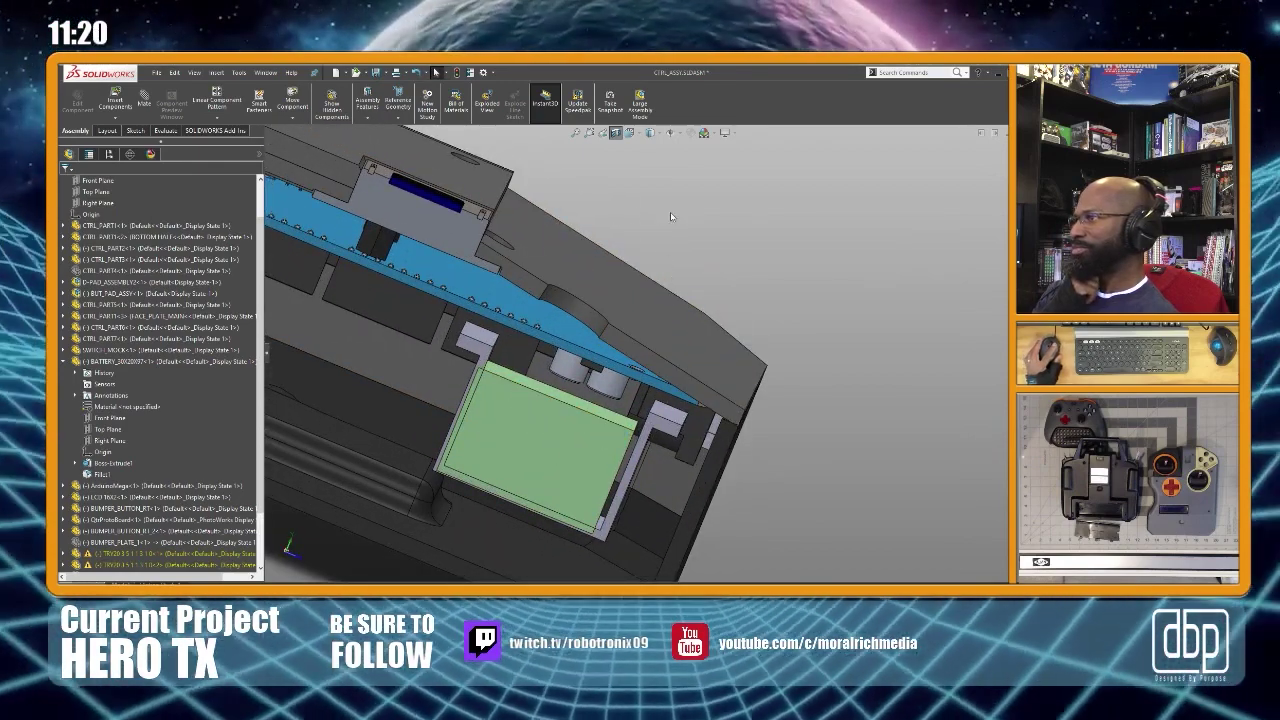
key(ctrl+4)
scroll(805, 363, down, 5)
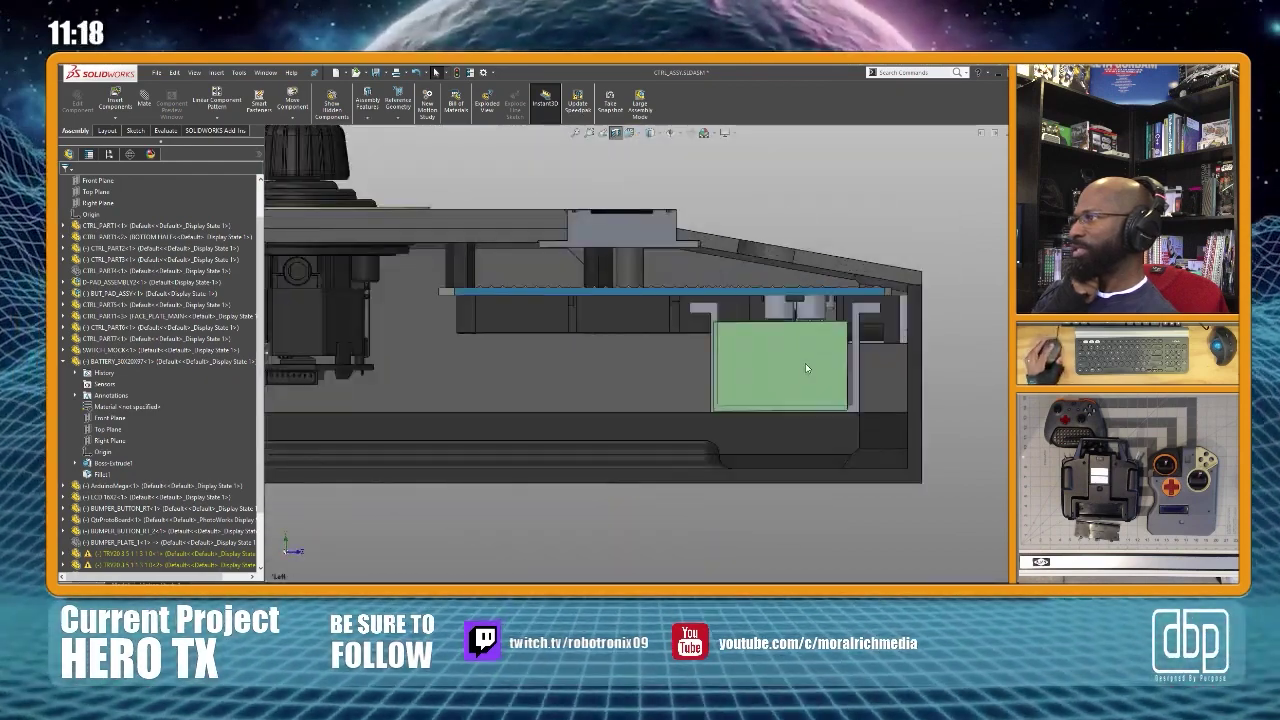
click(744, 371)
drag(744, 372, 746, 358)
scroll(746, 358, up, 5)
click(760, 262)
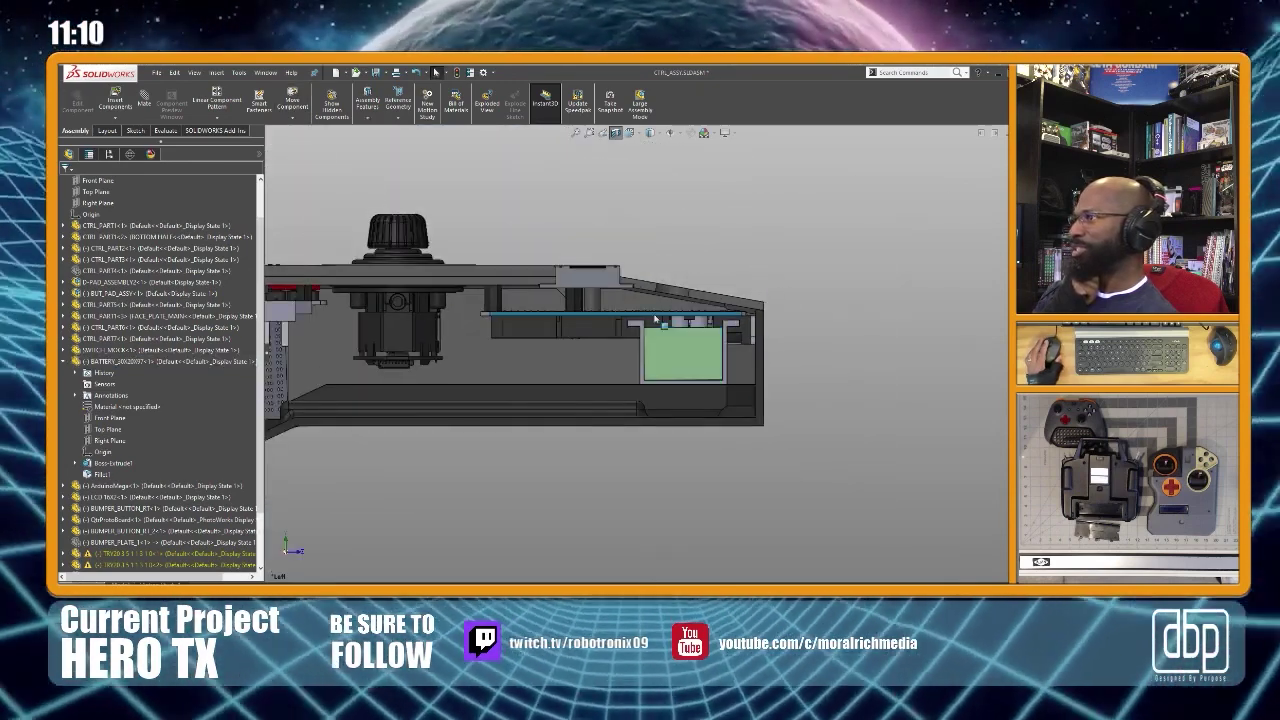
Inspect close up the gap between the battery, the tray's rails and the components under the circuit board in the section
scroll(730, 328, down, 5)
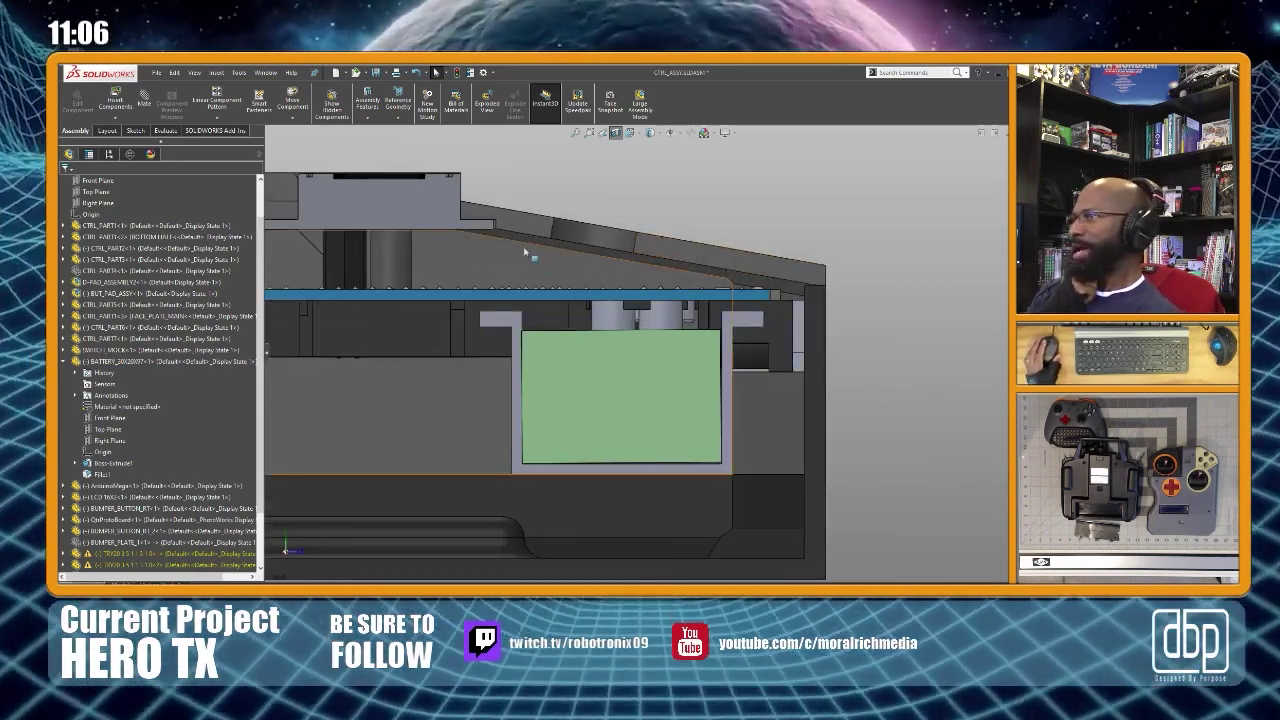
mouse_move(503, 283)
middle_down()
mouse_move(499, 313)
mouse_move(501, 276)
middle_up()
scroll(501, 280, down, 1)
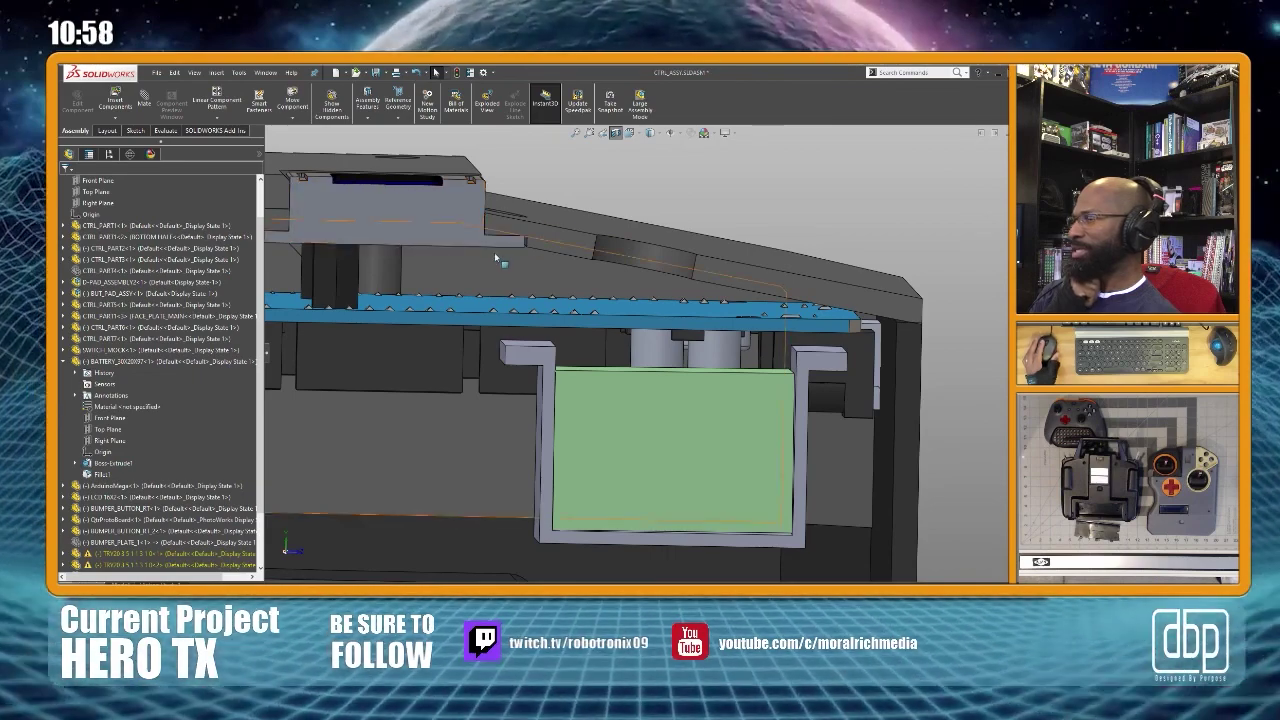
middle_drag(498, 268, 663, 490)
scroll(737, 462, up, 2)
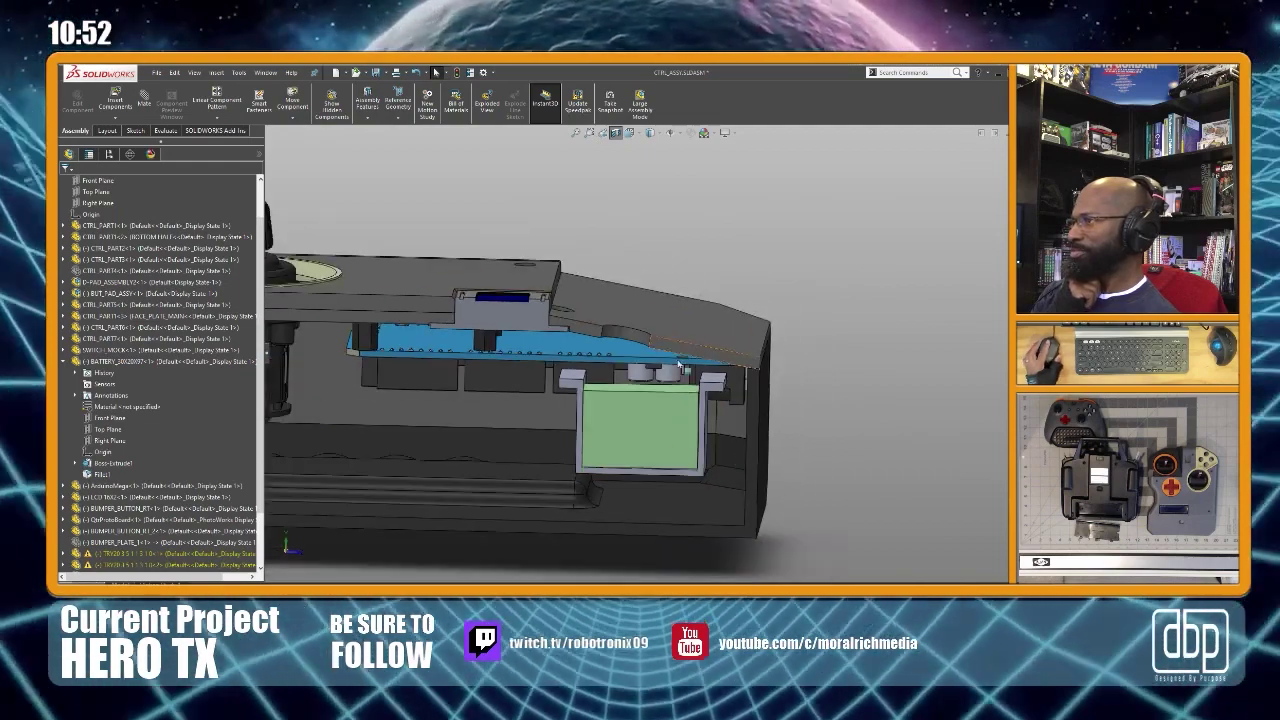
scroll(716, 339, down, 3)
middle_drag(697, 423, 633, 418)
scroll(633, 418, up, 5)
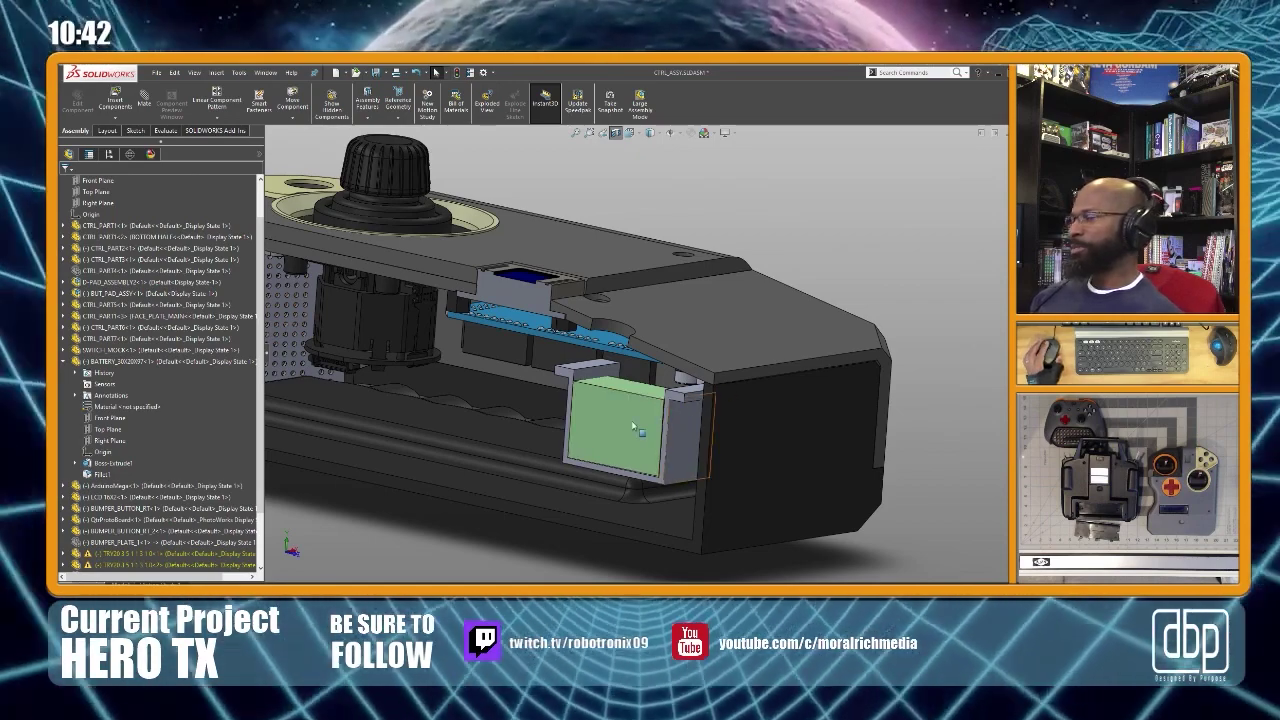
Check the sectioned housing interior around the tray, joystick and circuit board from several angles
middle_drag(631, 407, 645, 377)
scroll(466, 343, up, 2)
middle_drag(383, 348, 350, 452)
scroll(520, 380, up, 4)
scroll(640, 358, down, 4)
middle_drag(576, 423, 612, 430)
scroll(615, 432, down, 3)
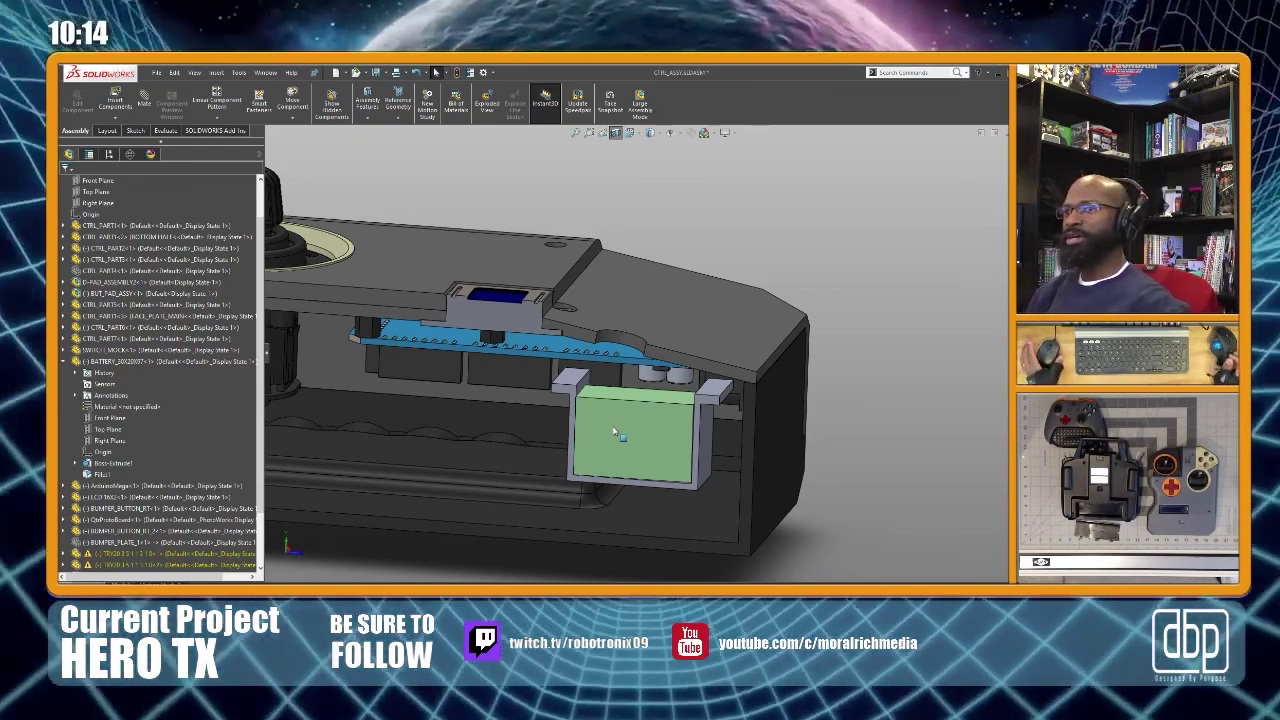
scroll(610, 380, up, 5)
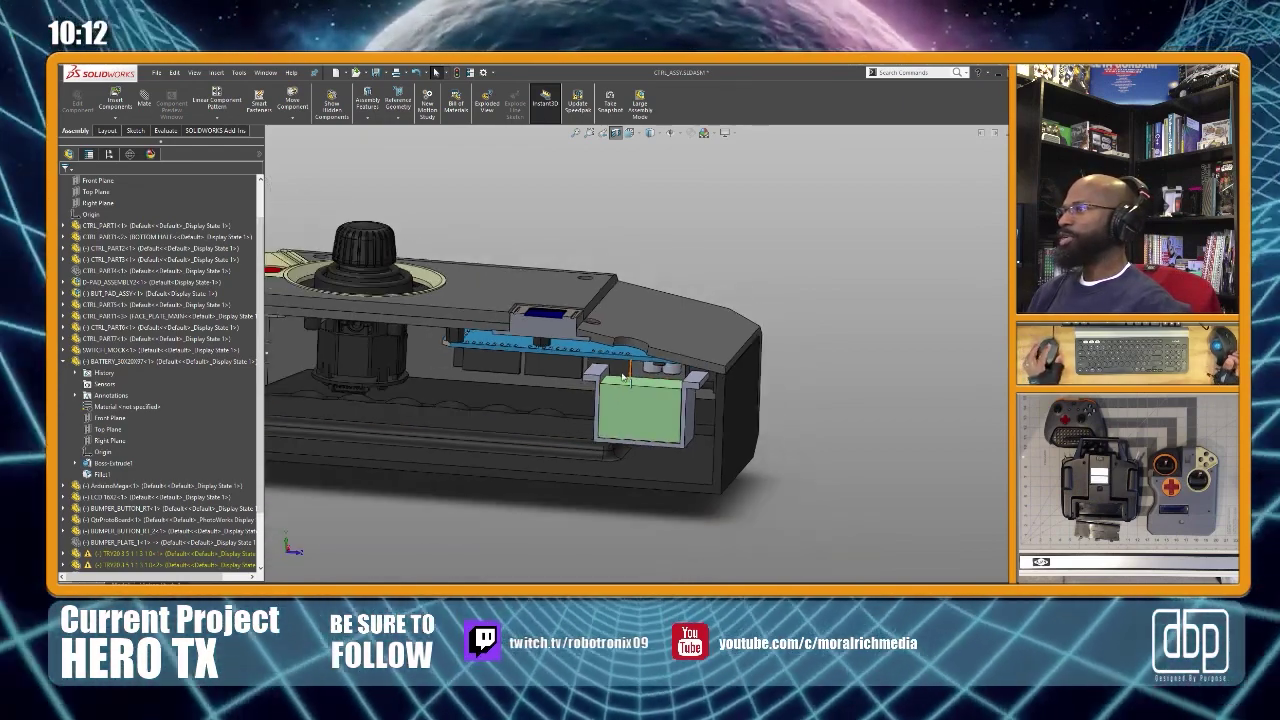
middle_drag(571, 298, 568, 333)
scroll(640, 345, up, 4)
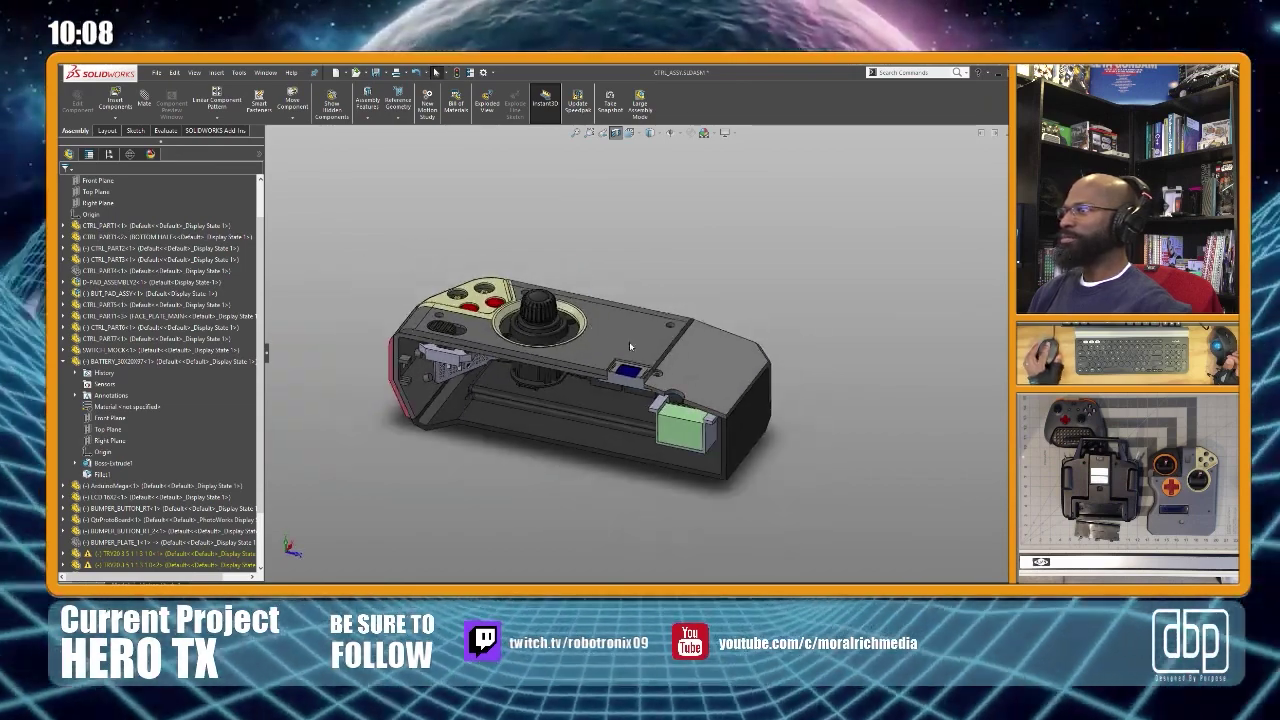
Turn off the section view and look over the complete controller with the front plate in its side opening
scroll(688, 357, down, 3)
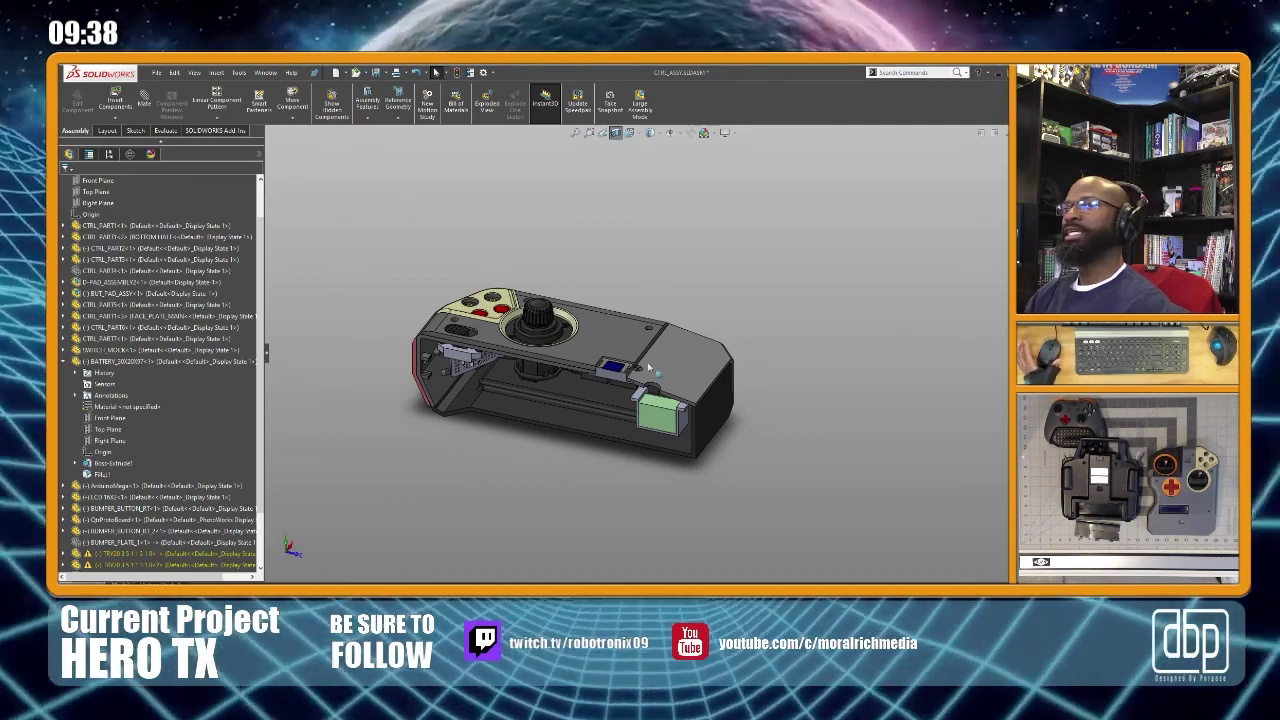
middle_drag(625, 246, 653, 248)
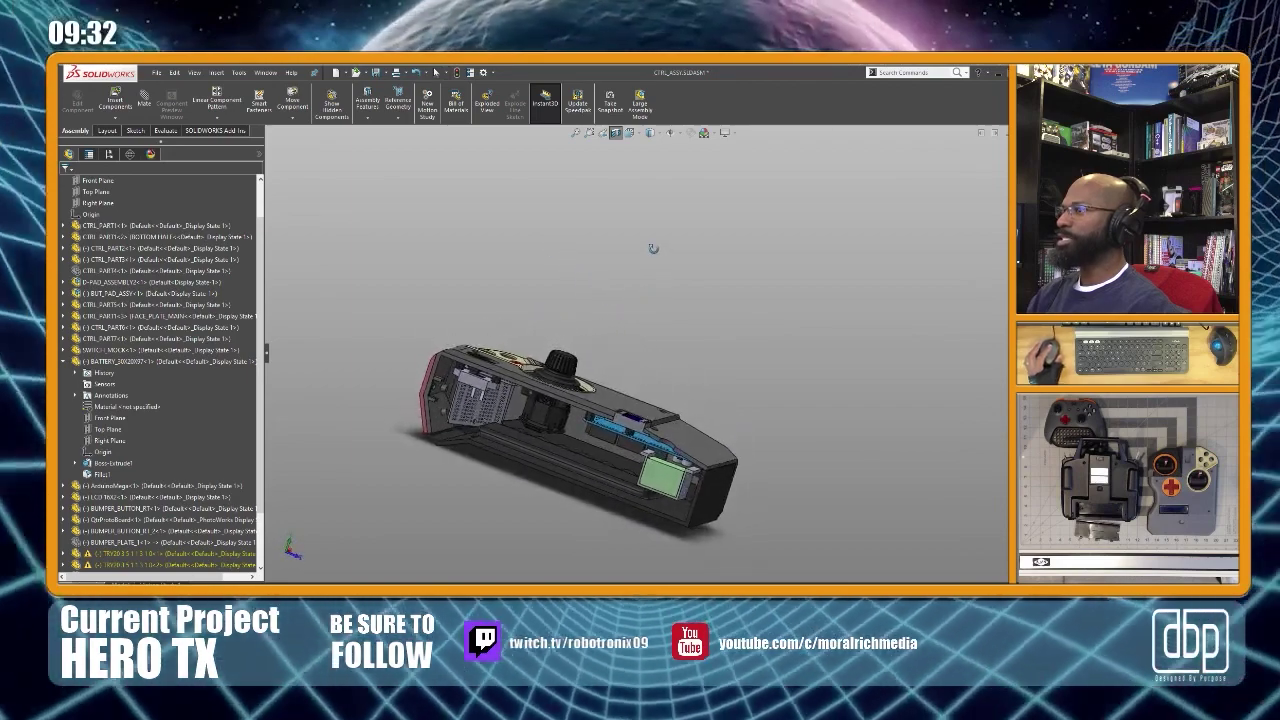
scroll(637, 334, up, 3)
scroll(711, 405, down, 3)
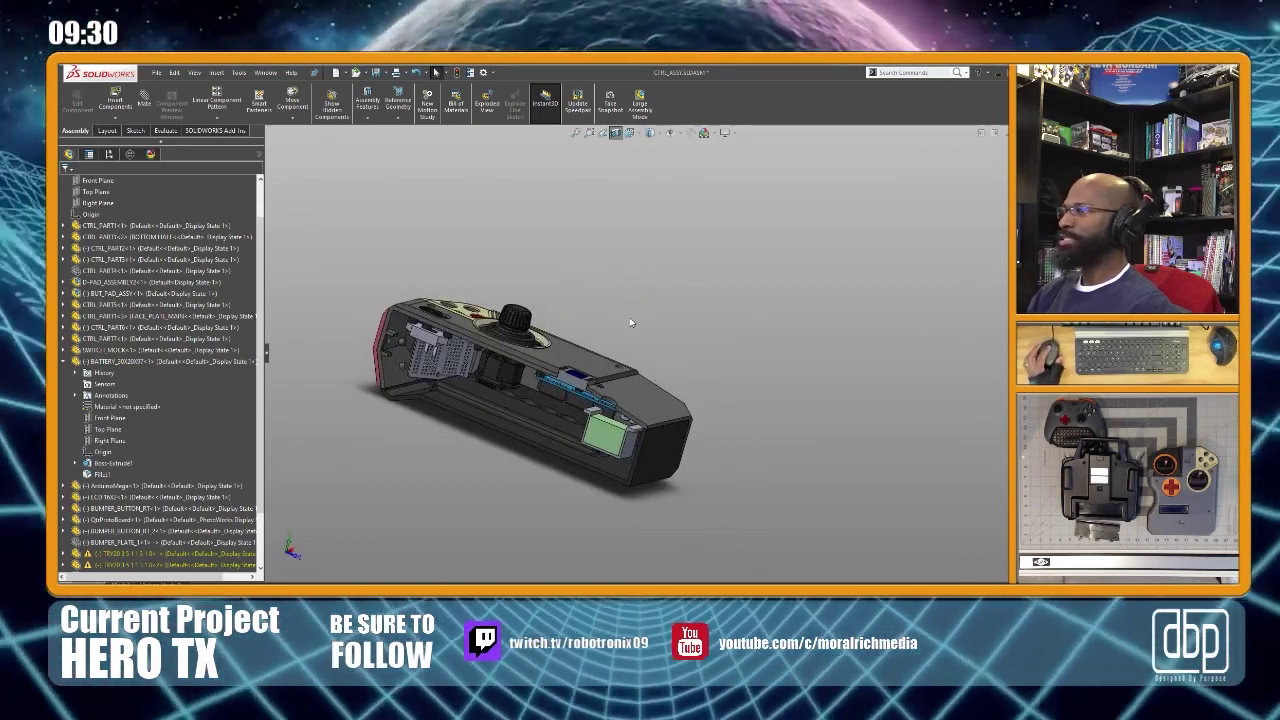
scroll(631, 322, up, 2)
middle_drag(631, 322, 621, 347)
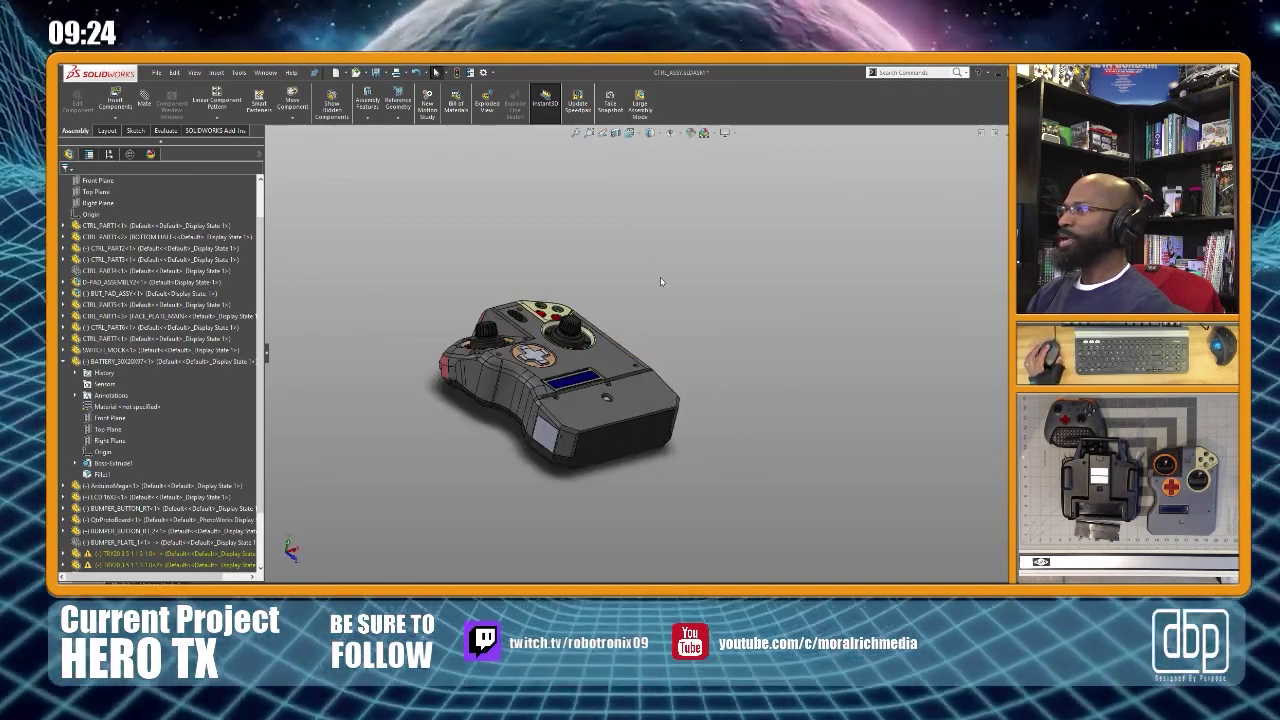
scroll(660, 345, up, 2)
scroll(634, 336, down, 4)
middle_drag(605, 355, 660, 392)
scroll(649, 399, down, 4)
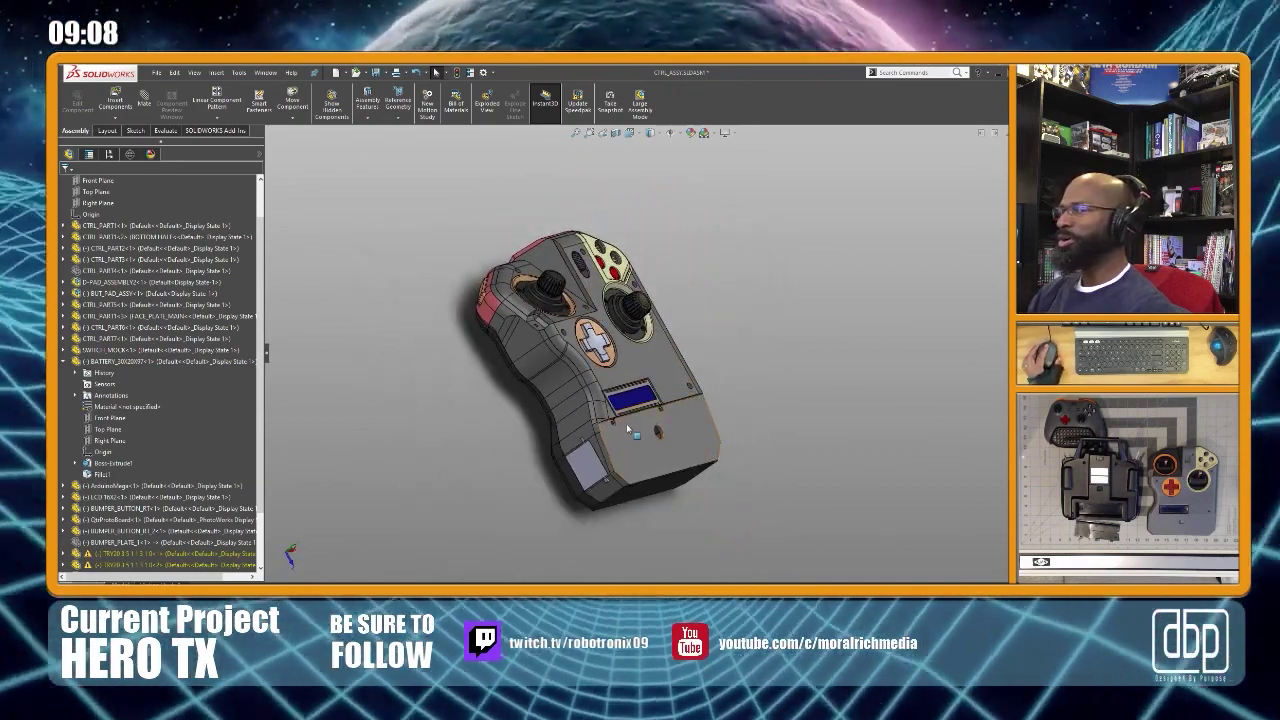
Make the housing shell transparent again and review the tray's placement from the controller's end, side and face
click(630, 443)
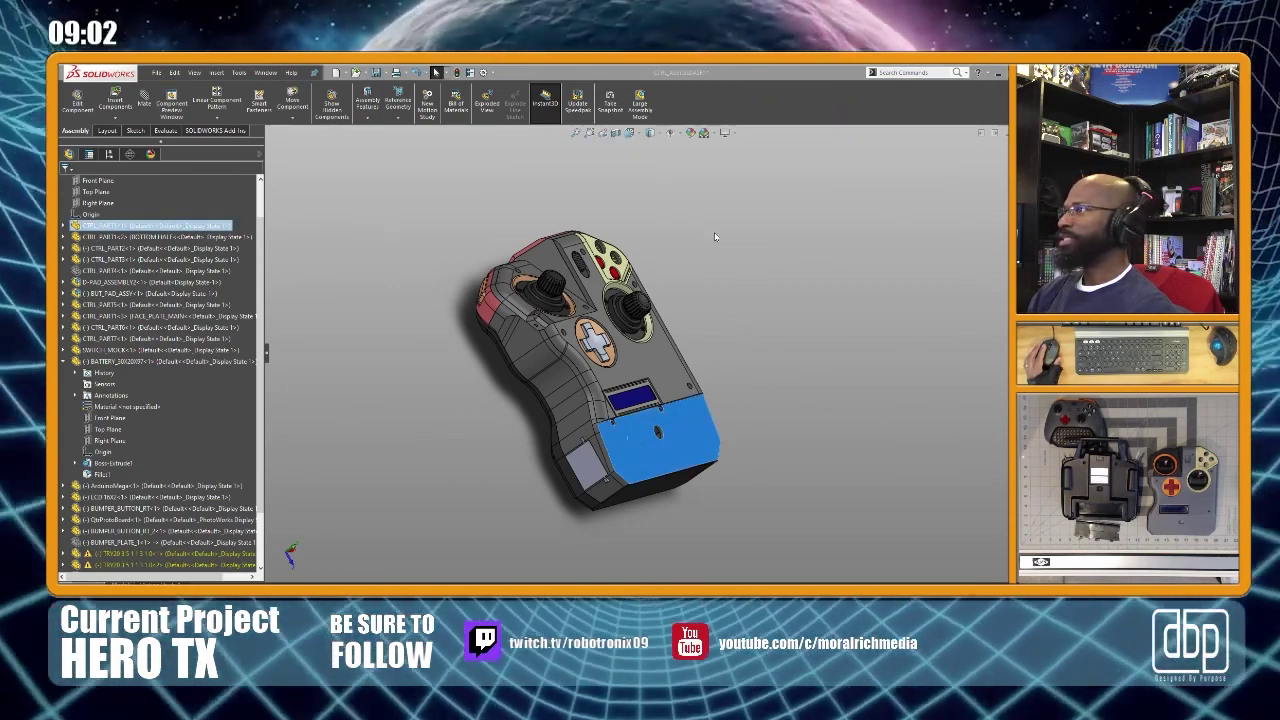
middle_drag(640, 297, 589, 338)
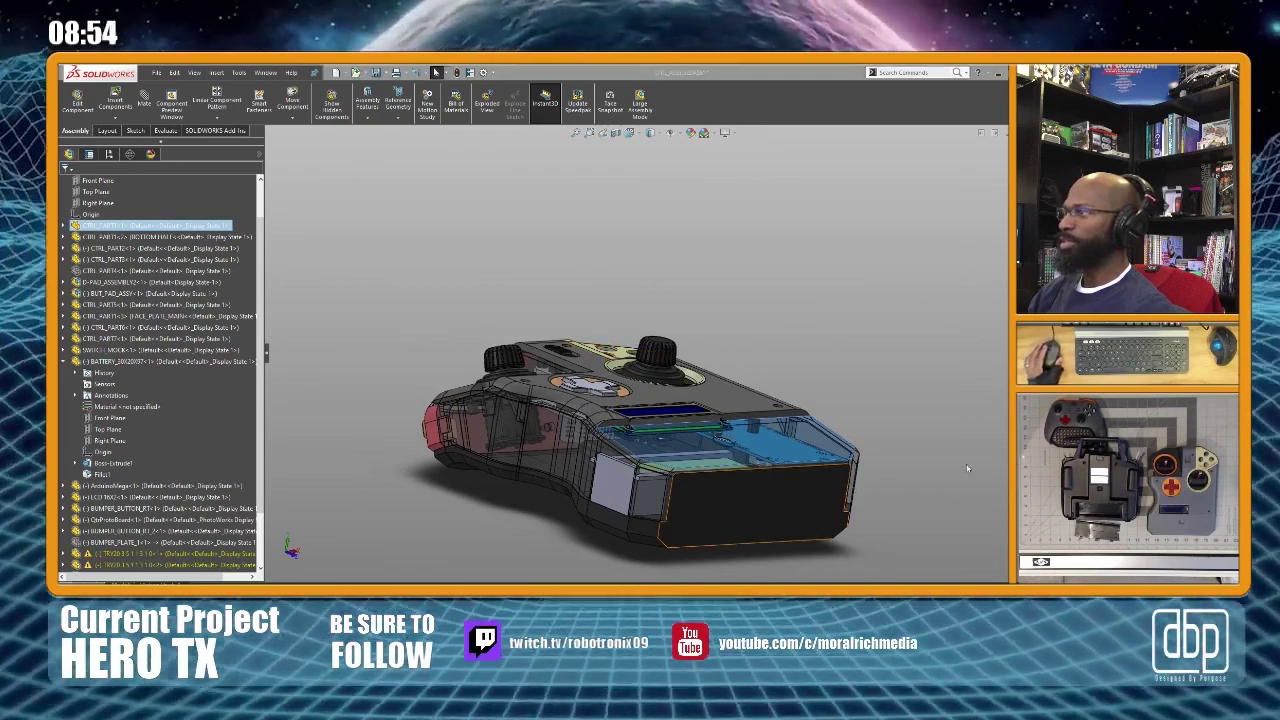
scroll(842, 467, up, 1)
scroll(704, 405, down, 1)
middle_drag(563, 467, 597, 491)
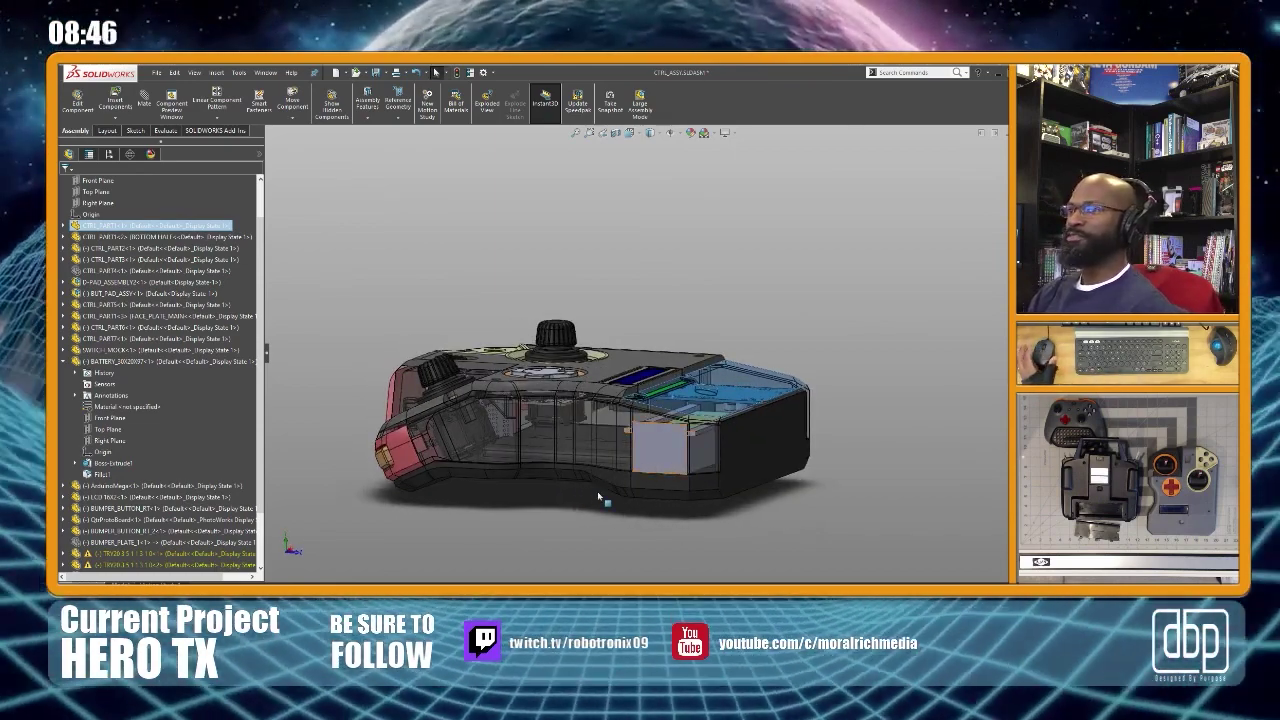
middle_drag(618, 320, 534, 383)
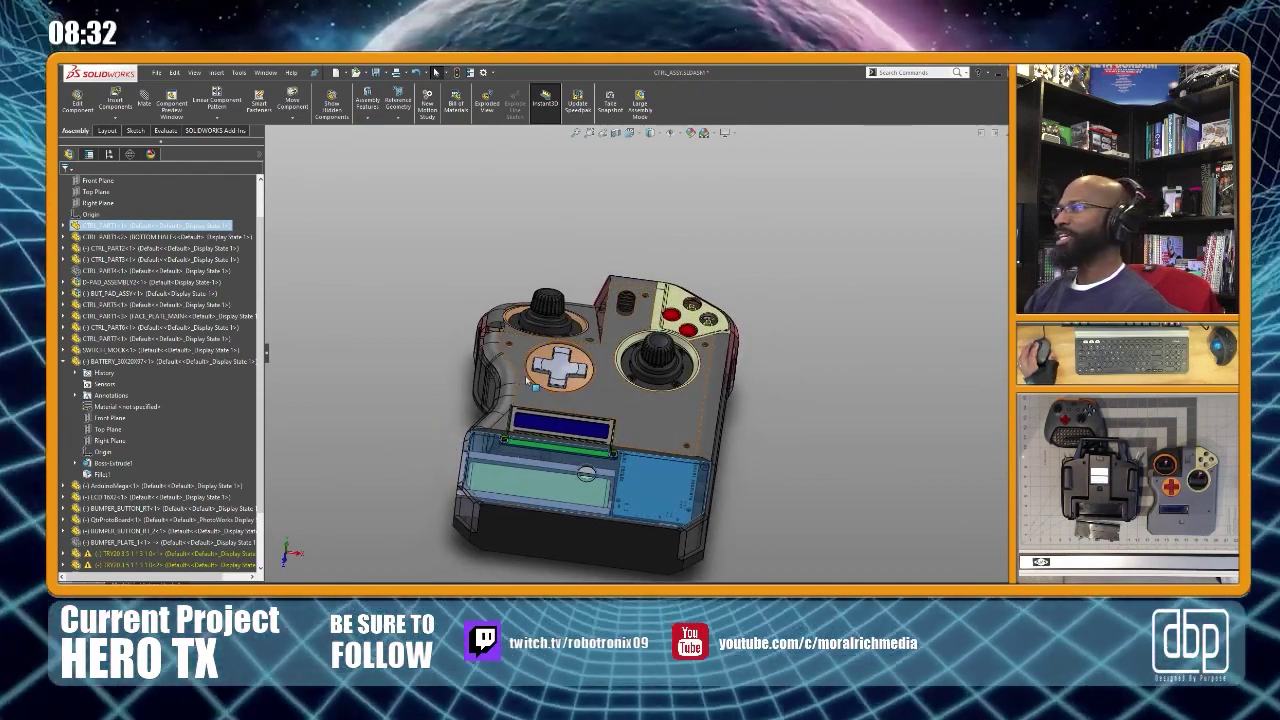
middle_drag(735, 412, 730, 314)
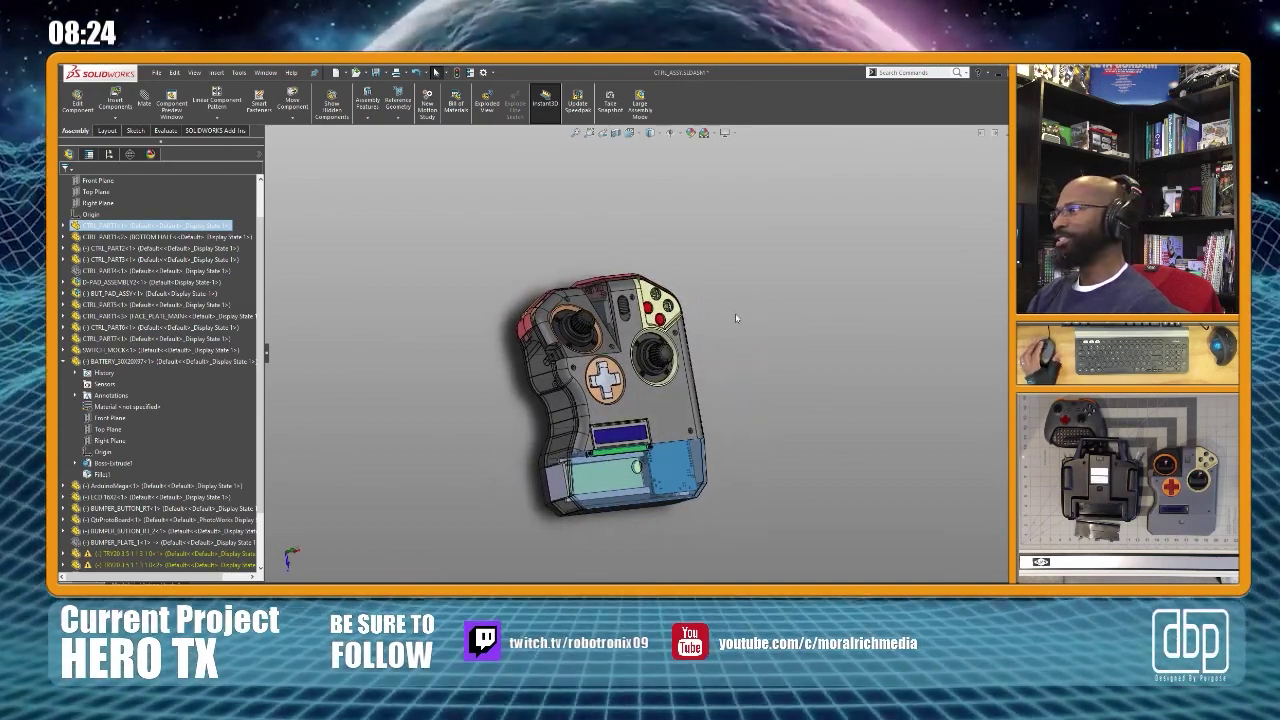
Compare the front plate and rails with the circuit board and sloped housing face from the battery opening side
middle_drag(723, 400, 757, 389)
scroll(745, 478, down, 3)
scroll(690, 351, down, 2)
scroll(646, 316, down, 2)
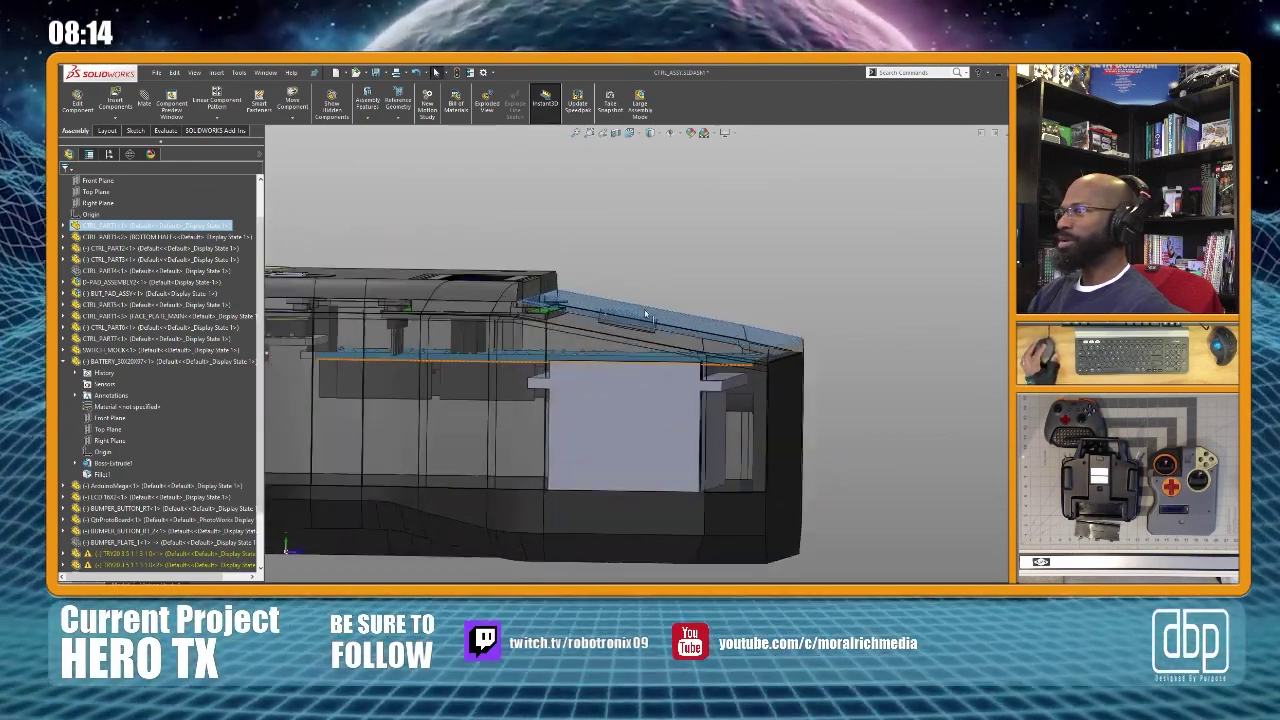
middle_drag(642, 278, 644, 286)
scroll(646, 286, up, 4)
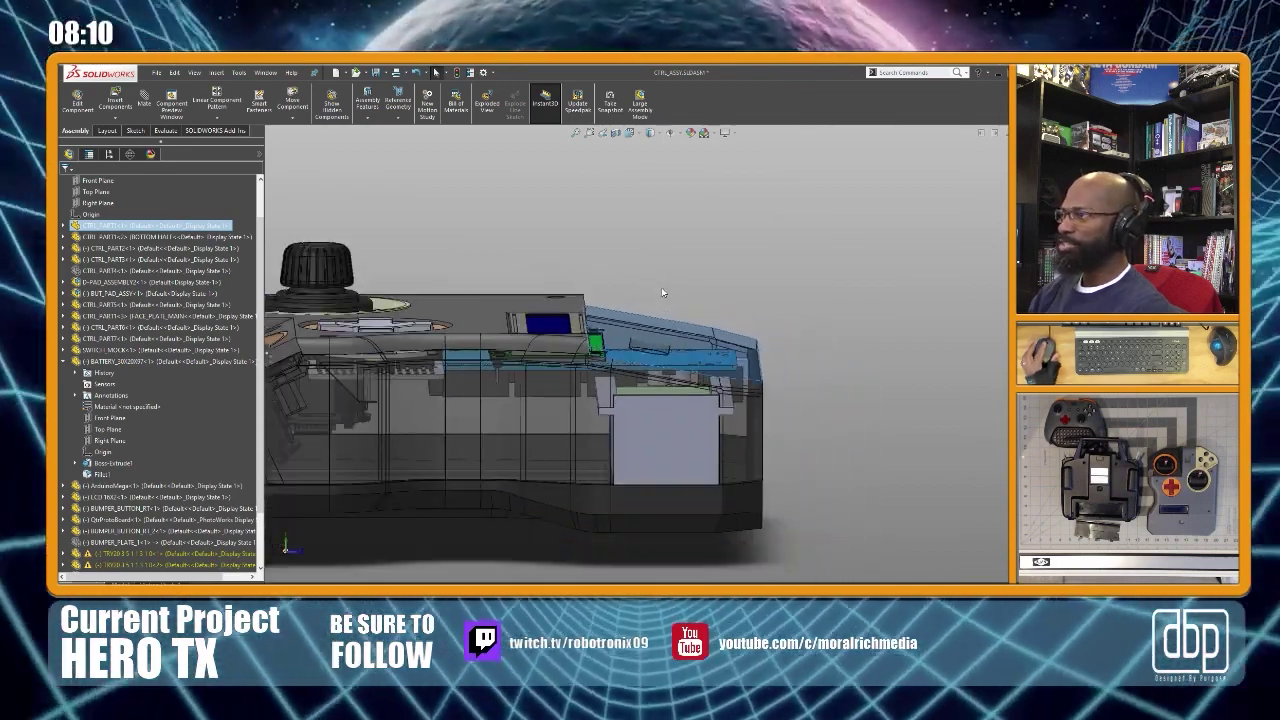
middle_drag(649, 284, 646, 312)
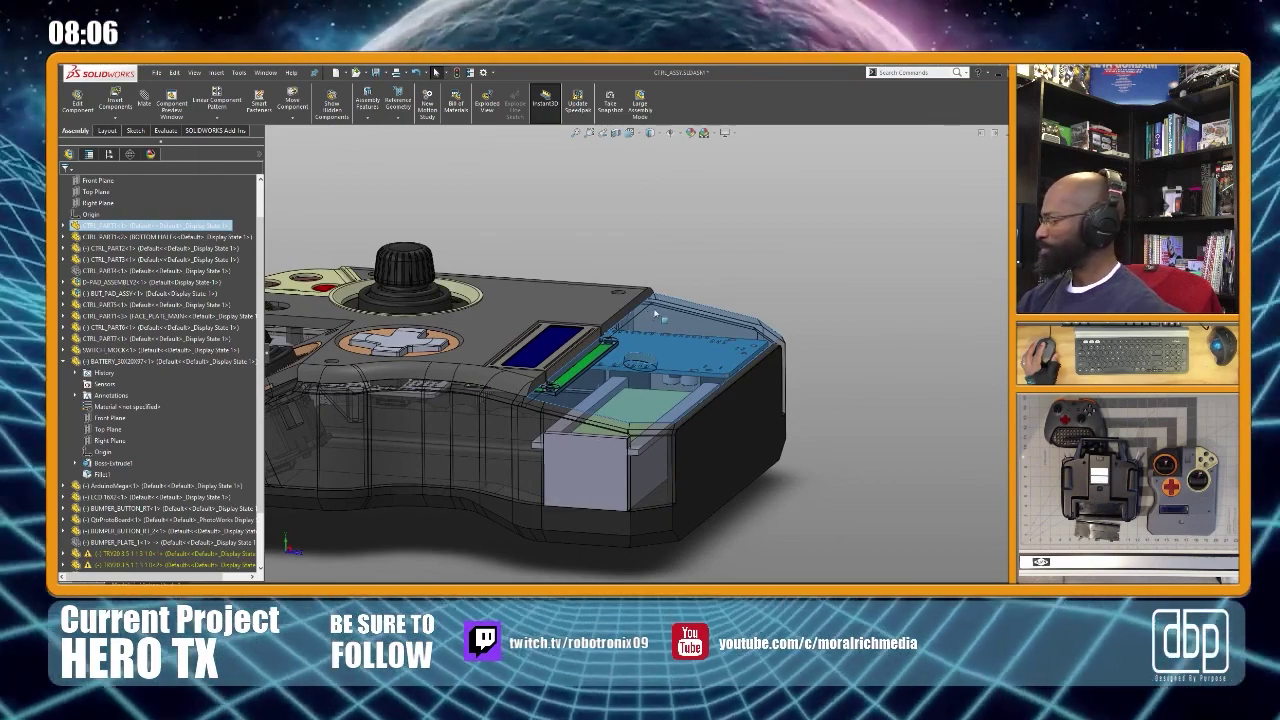
scroll(658, 316, up, 2)
middle_drag(767, 286, 754, 347)
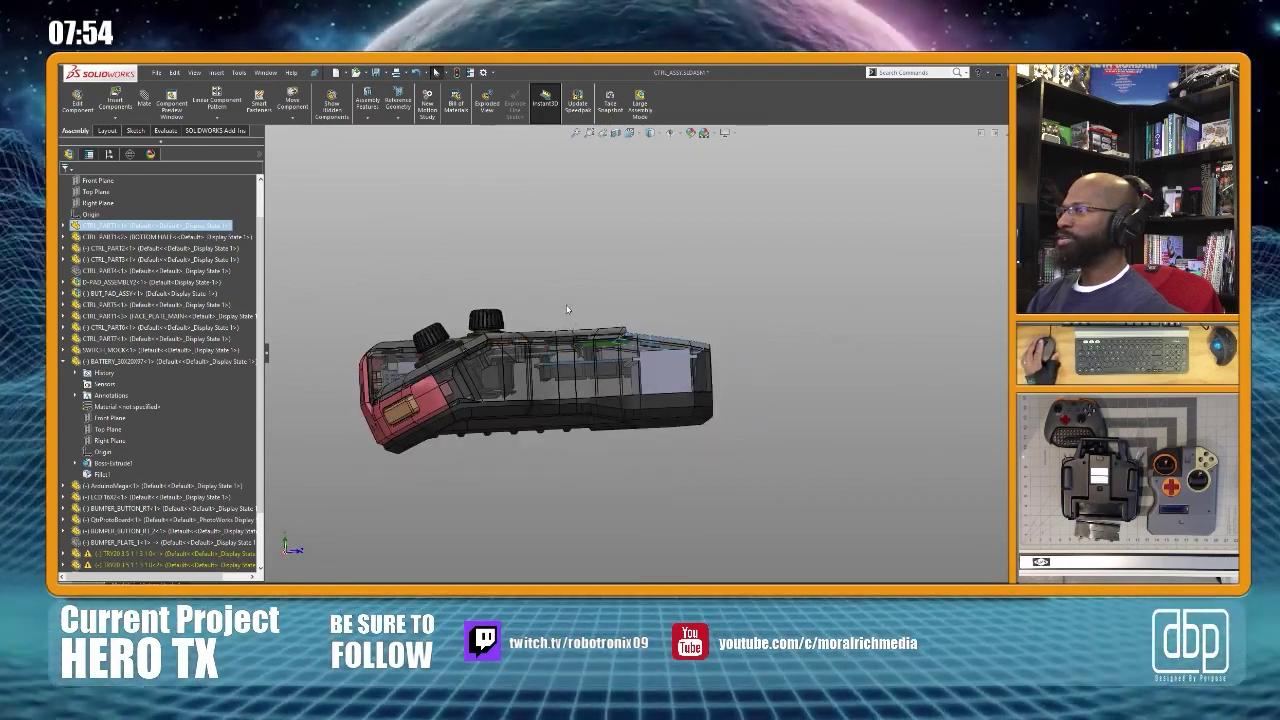